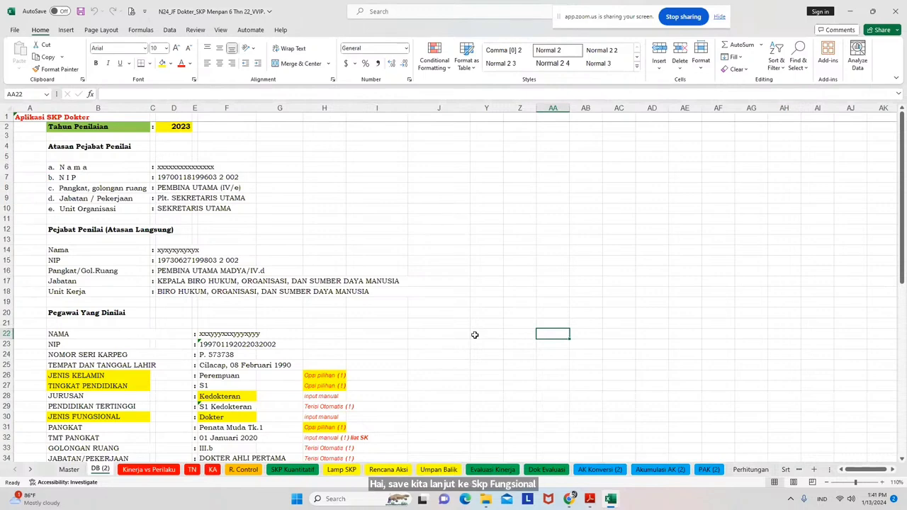
Switch to Telegram Web in Chrome and open the VVIP SKP dan Dupak group to view its shared N24 files
{"action": "scroll", "coordinate": [476, 336], "scroll_direction": "down", "scroll_amount": 5}
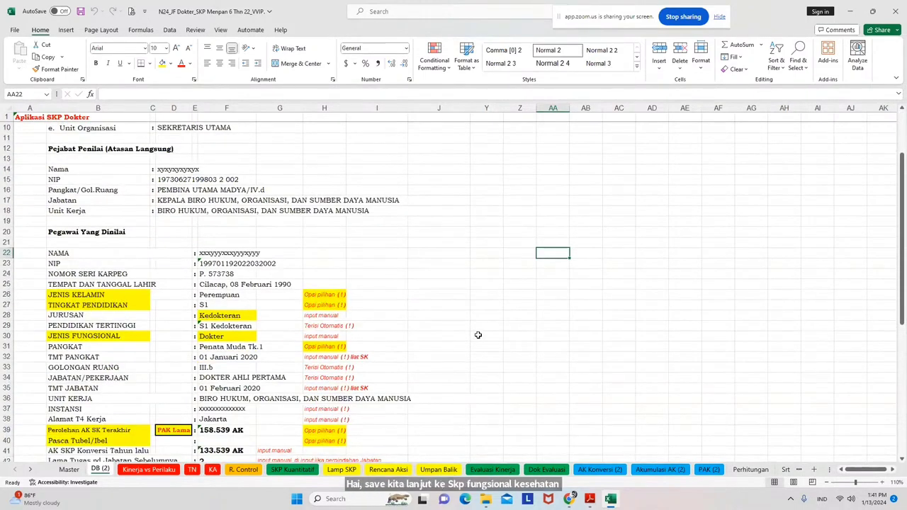
{"action": "scroll", "coordinate": [478, 335], "scroll_direction": "down", "scroll_amount": 6}
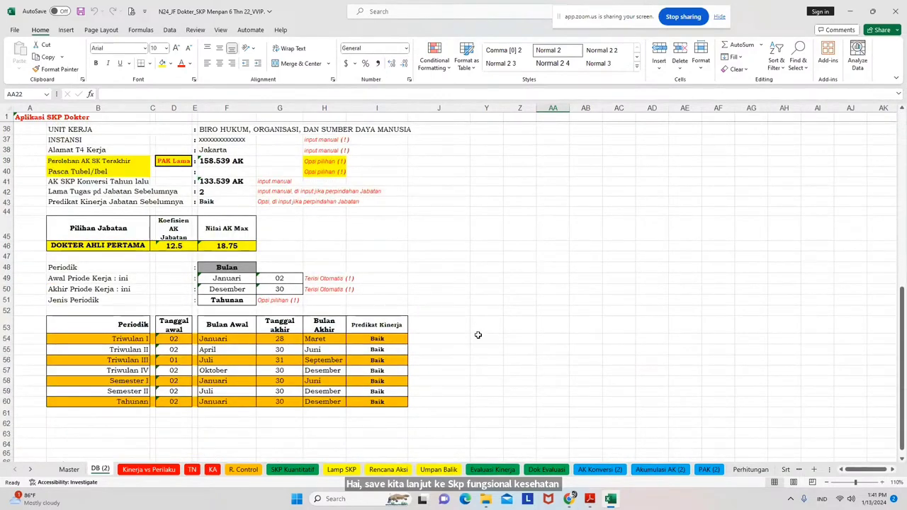
{"action": "left_click", "coordinate": [569, 499]}
{"action": "left_click", "coordinate": [543, 462]}
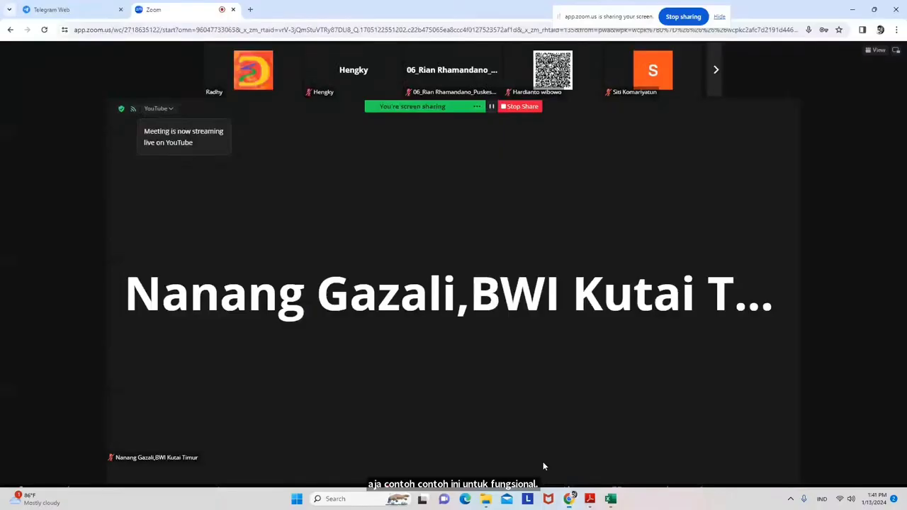
{"action": "left_click", "coordinate": [66, 10]}
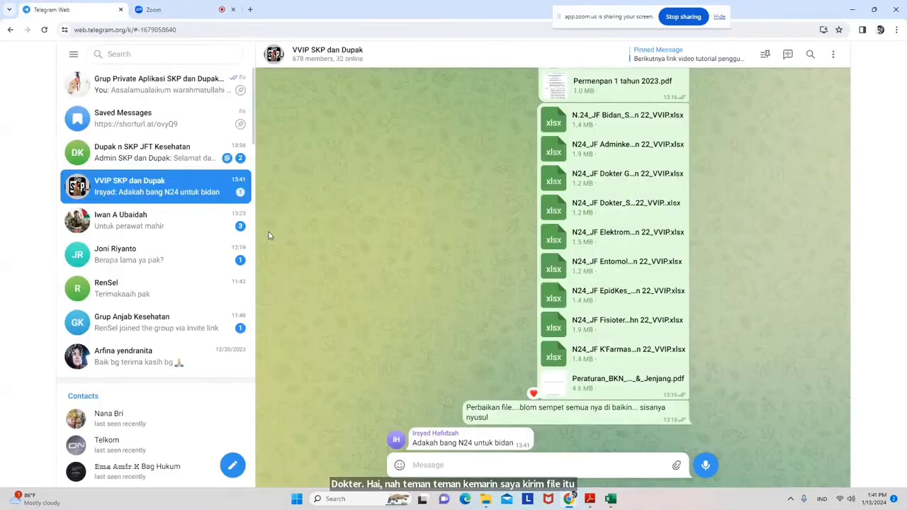
{"action": "left_click", "coordinate": [115, 198]}
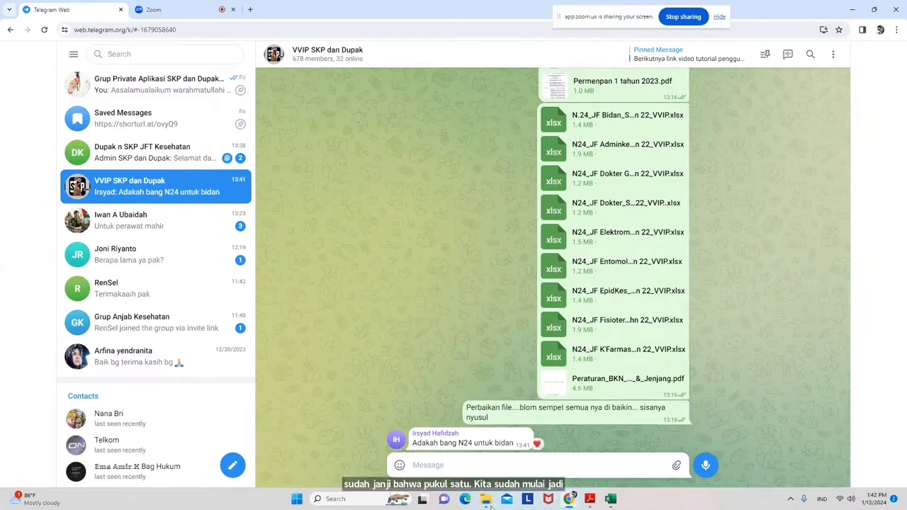
{"action": "mouse_move", "coordinate": [487, 505]}
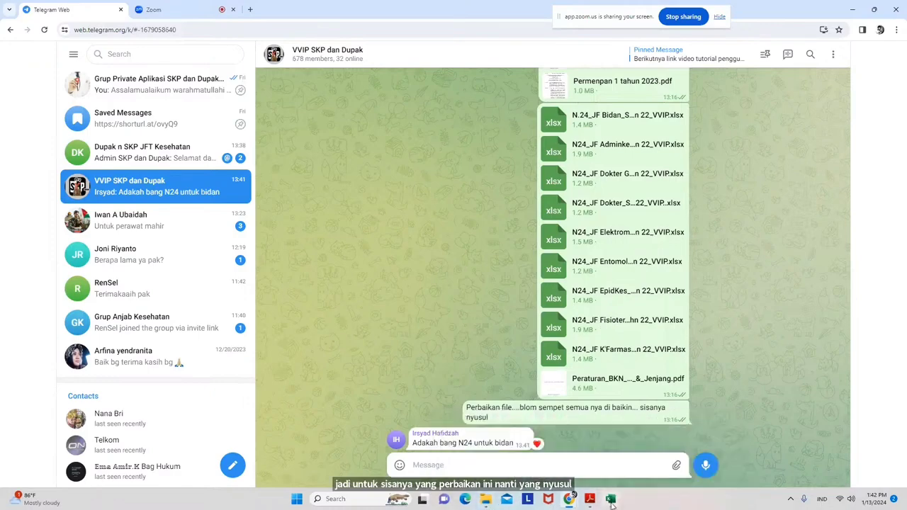
Return to the Dokter SKP workbook in Excel and review the superiors' and employee identity sections of the DB (2) sheet
{"action": "left_click", "coordinate": [611, 499]}
{"action": "scroll", "coordinate": [549, 266], "scroll_direction": "up", "scroll_amount": 12}
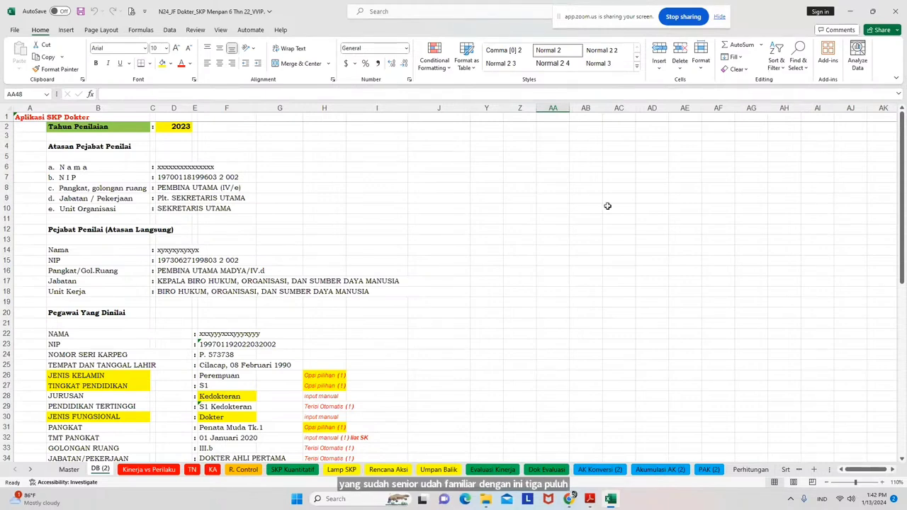
{"action": "scroll", "coordinate": [551, 251], "scroll_direction": "down", "scroll_amount": 2}
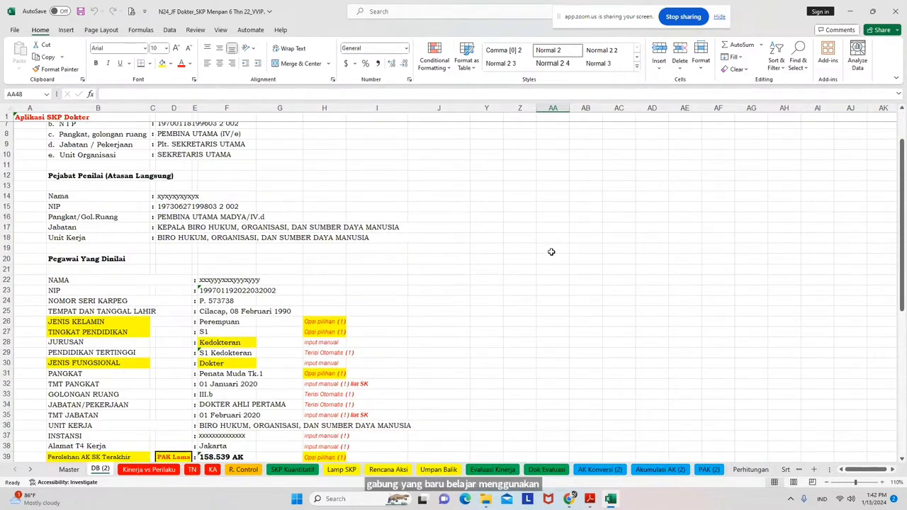
{"action": "scroll", "coordinate": [693, 203], "scroll_direction": "down", "scroll_amount": 2}
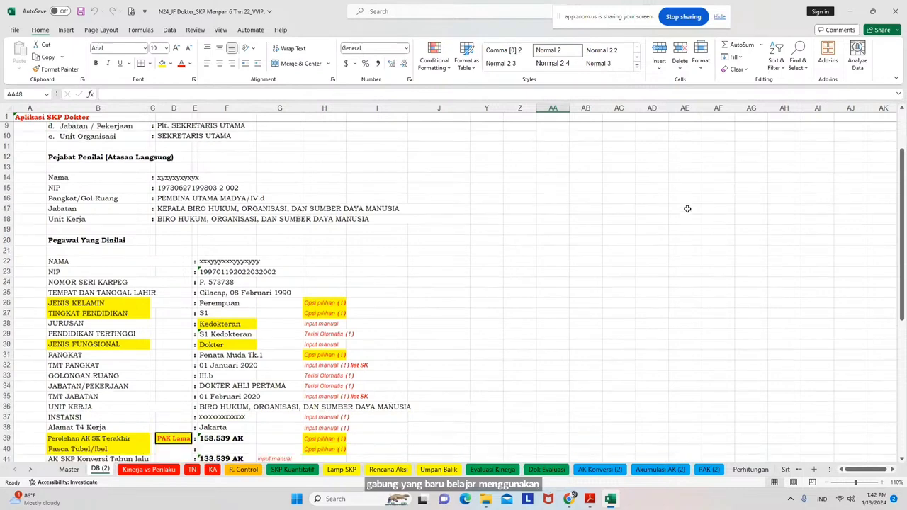
{"action": "scroll", "coordinate": [266, 247], "scroll_direction": "up", "scroll_amount": 4}
{"action": "left_click_drag", "start_coordinate": [182, 157], "coordinate": [157, 289]}
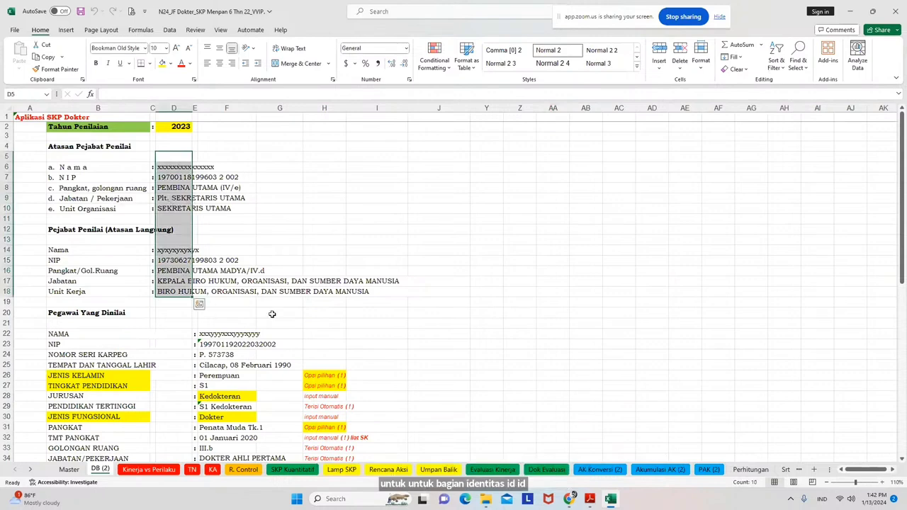
{"action": "scroll", "coordinate": [276, 314], "scroll_direction": "down", "scroll_amount": 3}
{"action": "scroll", "coordinate": [276, 314], "scroll_direction": "down", "scroll_amount": 4}
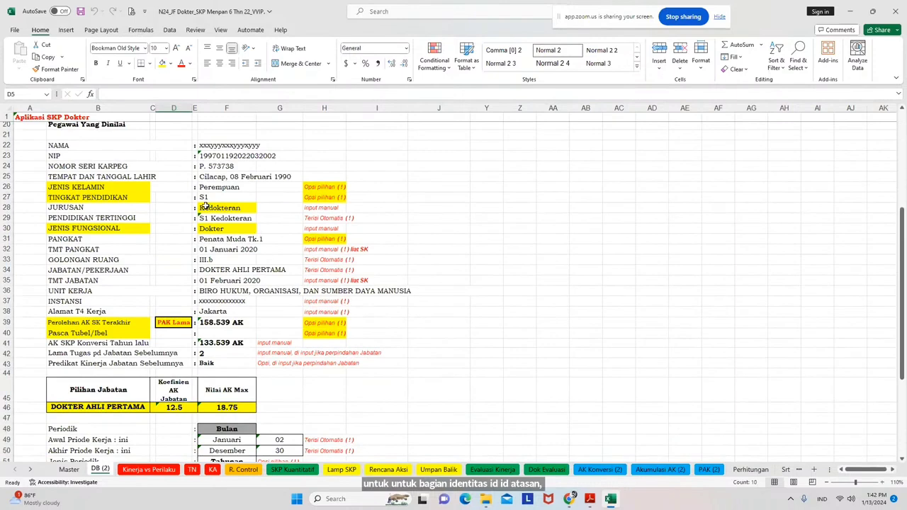
Examine the available Tingkat Pendidikan options in F27 and the Pendidikan Tertinggi formula in F29
{"action": "left_click", "coordinate": [116, 198]}
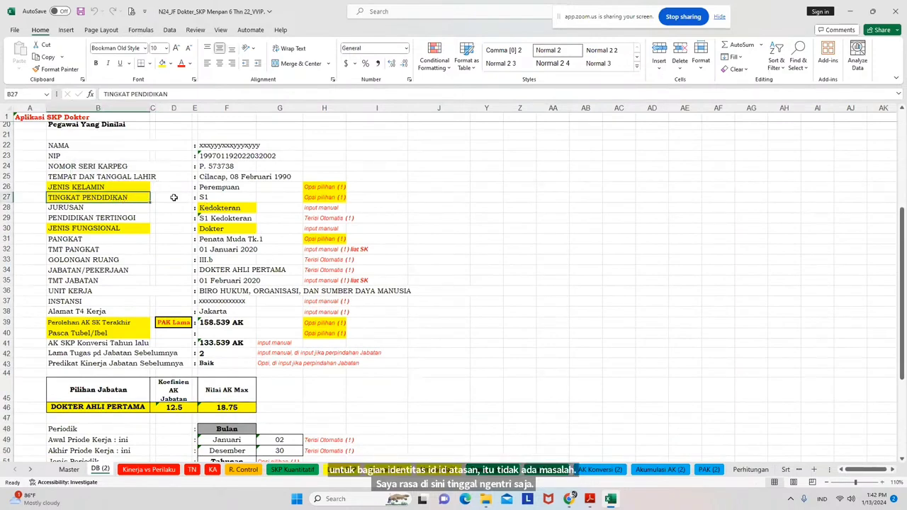
{"action": "left_click", "coordinate": [212, 198]}
{"action": "left_click", "coordinate": [260, 199]}
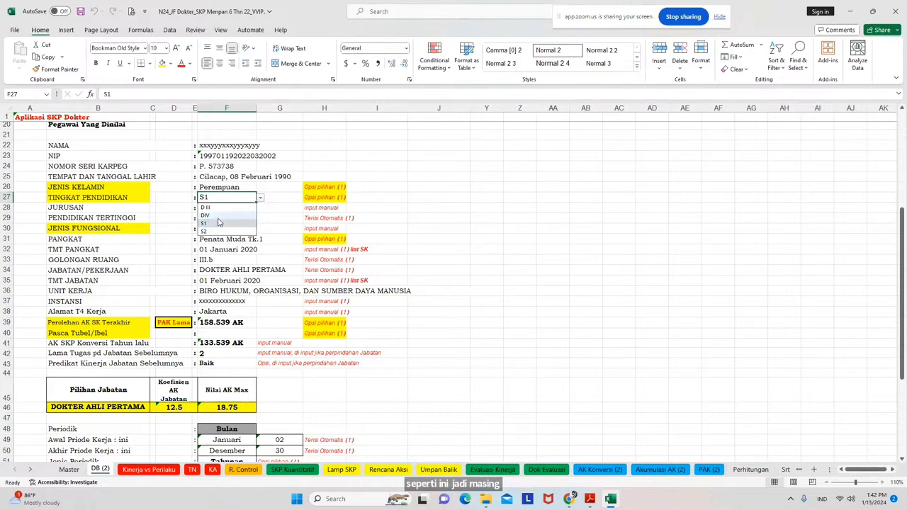
{"action": "left_click", "coordinate": [343, 248]}
{"action": "left_click", "coordinate": [222, 219]}
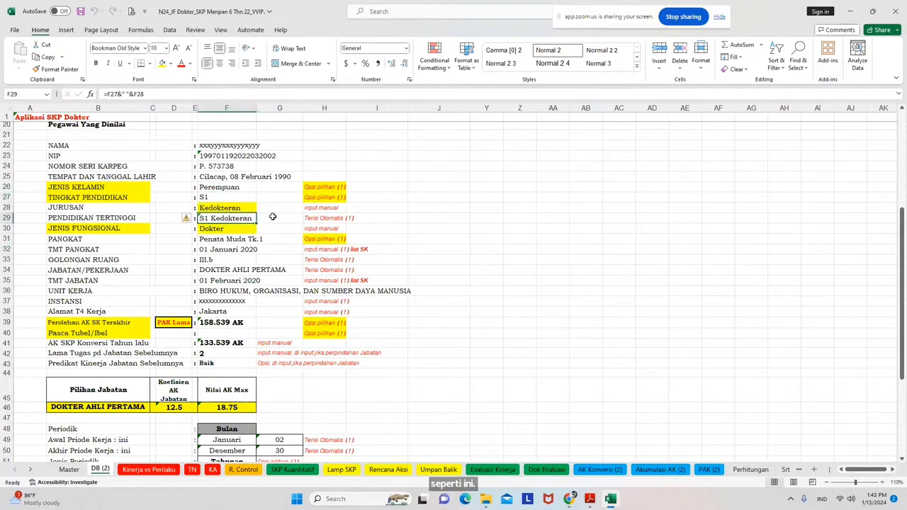
{"action": "left_click", "coordinate": [227, 198]}
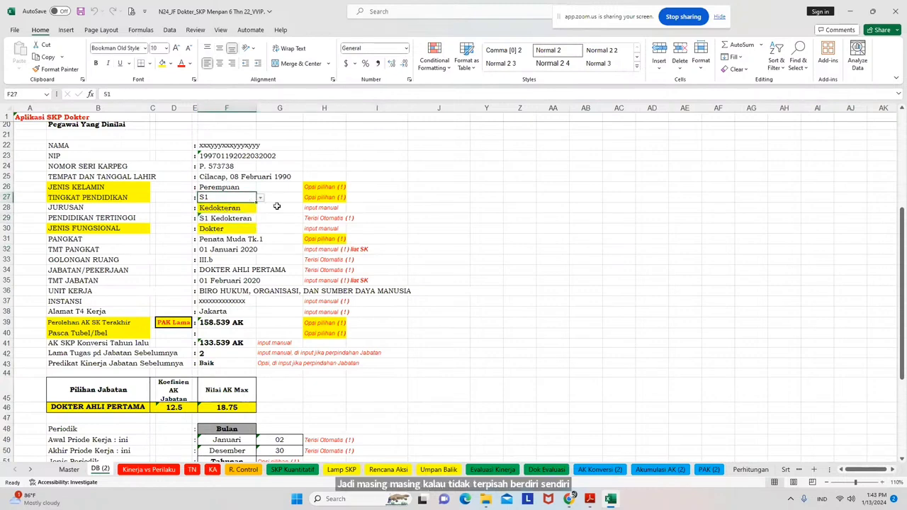
{"action": "left_click", "coordinate": [261, 199]}
{"action": "left_click", "coordinate": [260, 199]}
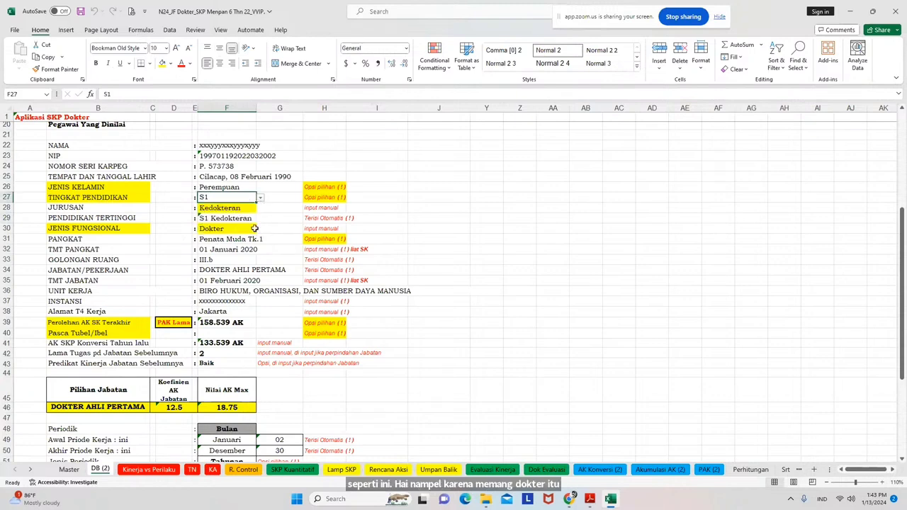
{"action": "left_click", "coordinate": [229, 217]}
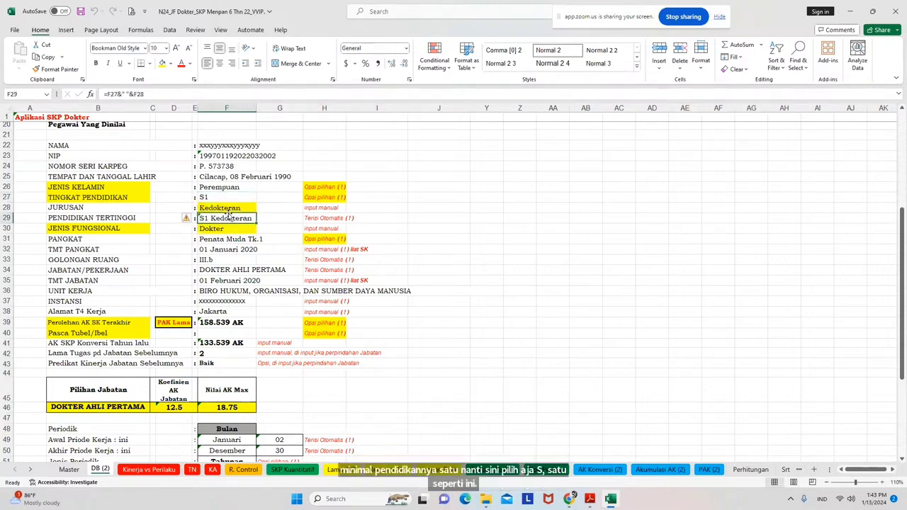
Replace the Jurusan entry in F28 with Kesehatan Masyarakat
{"action": "left_click", "coordinate": [231, 209]}
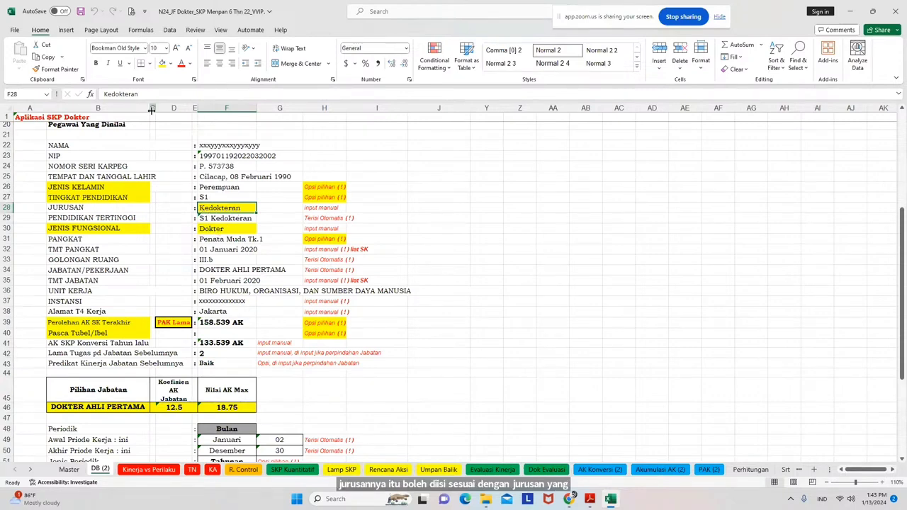
{"action": "left_click_drag", "start_coordinate": [156, 95], "coordinate": [71, 76]}
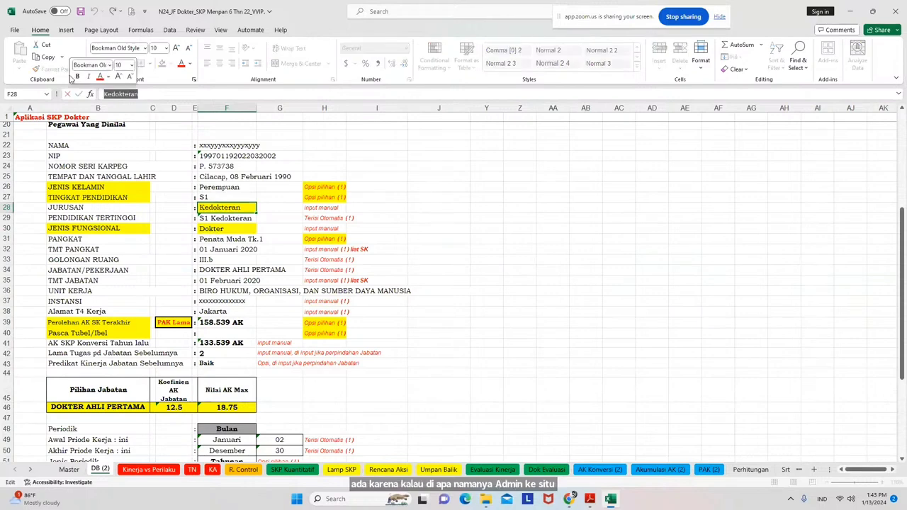
{"action": "type", "text": "K"}
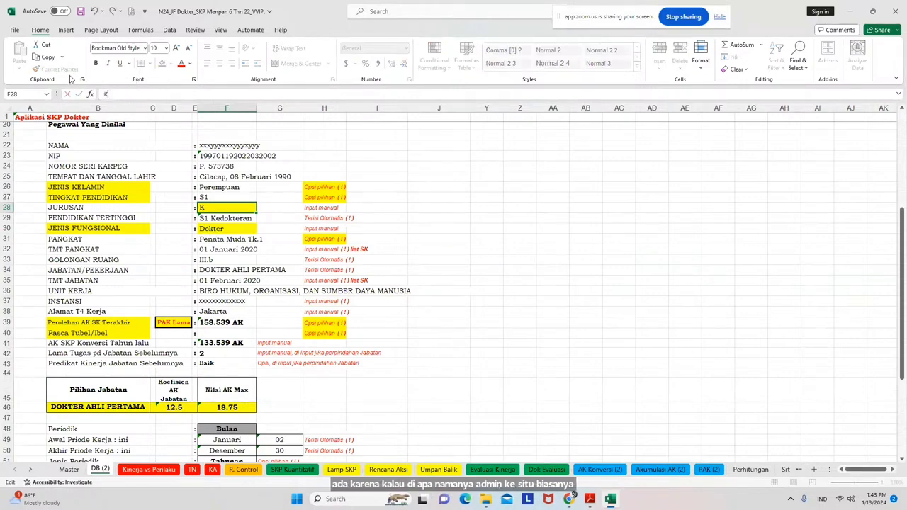
{"action": "type", "text": "esehata"}
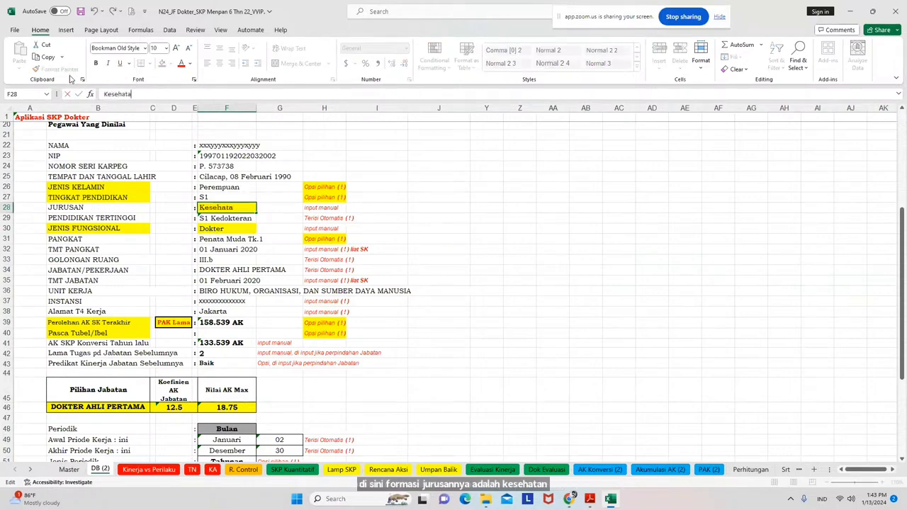
{"action": "type", "text": "n Masyarak"}
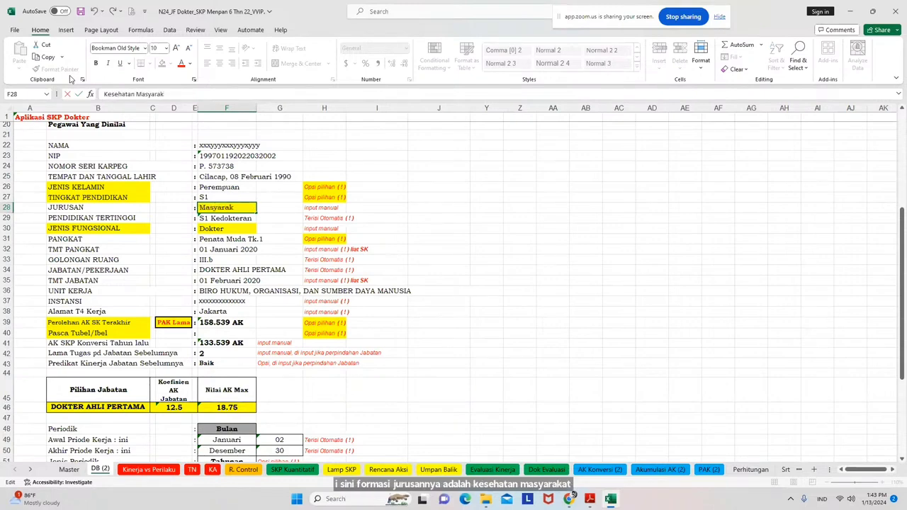
{"action": "type", "text": "at"}
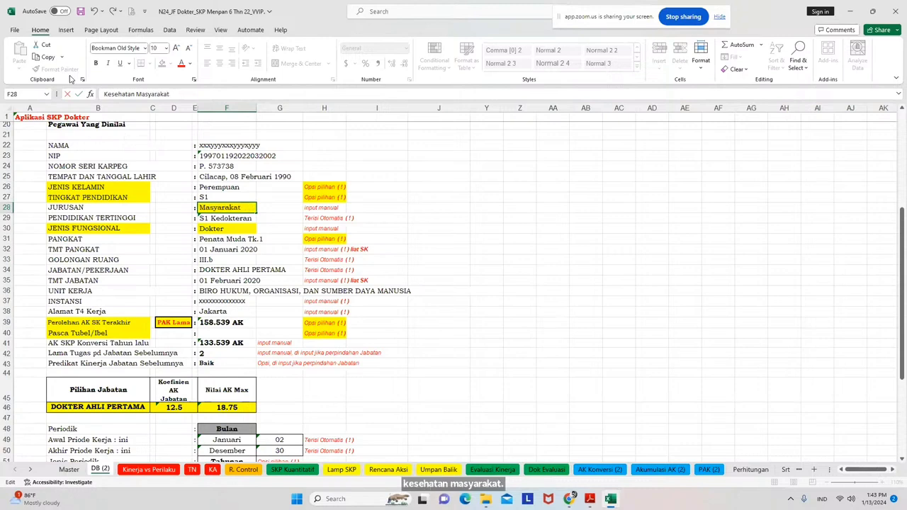
{"action": "key", "text": "Return"}
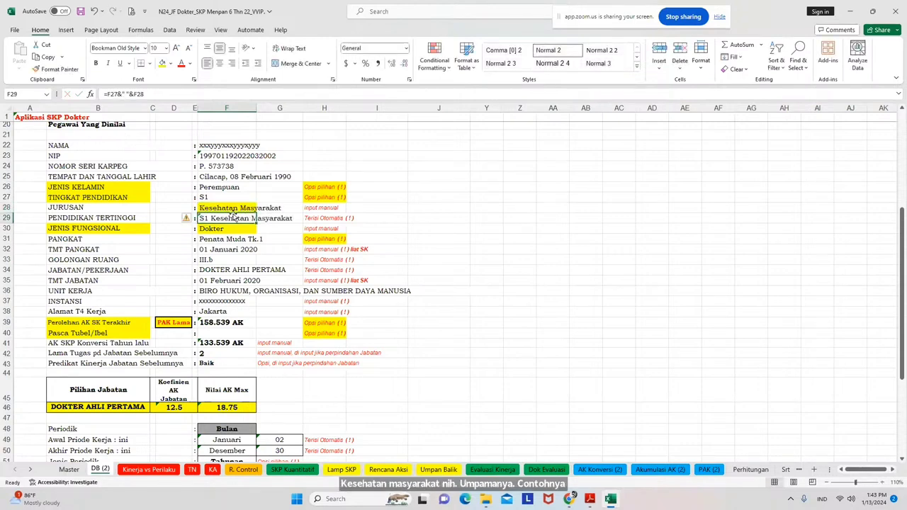
{"action": "left_click", "coordinate": [234, 208]}
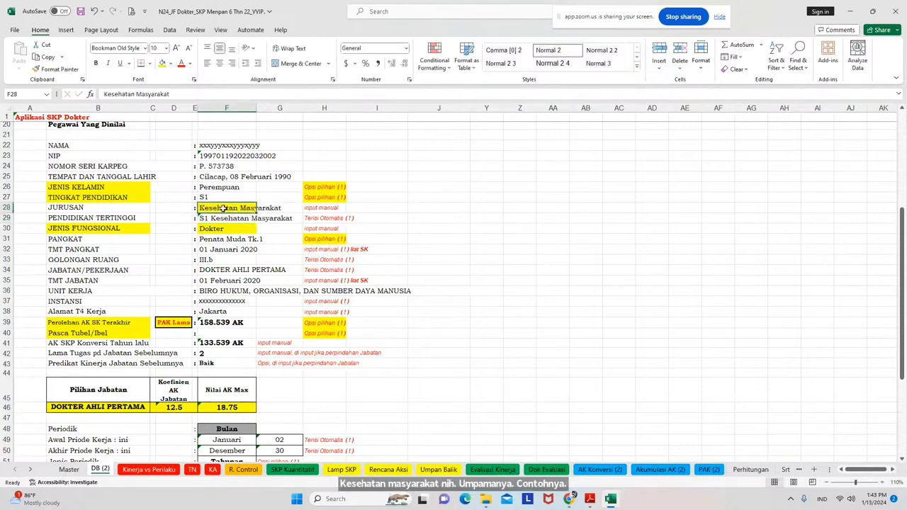
Replace the Jenis Fungsional entry in F30 with "Adminitrasi Keasehatan"
{"action": "left_click", "coordinate": [228, 231]}
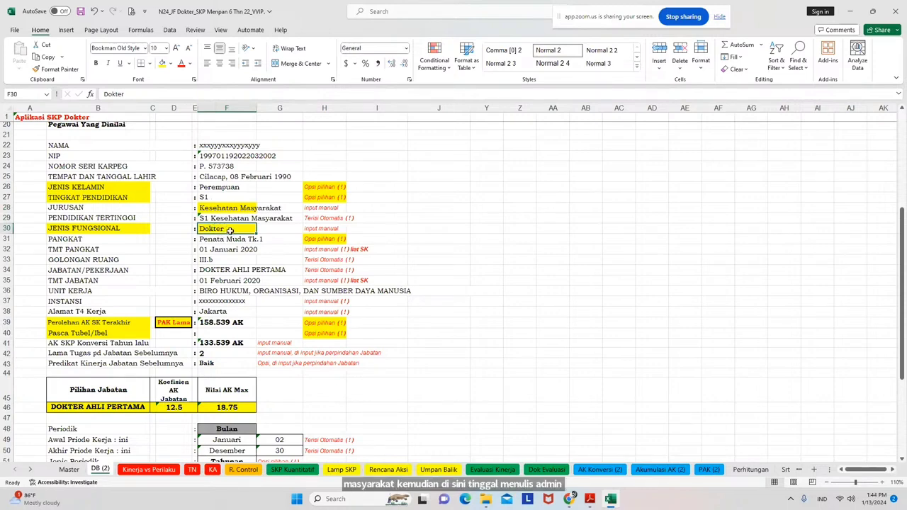
{"action": "type", "text": "Adminsi"}
{"action": "key", "text": "BackSpace"}
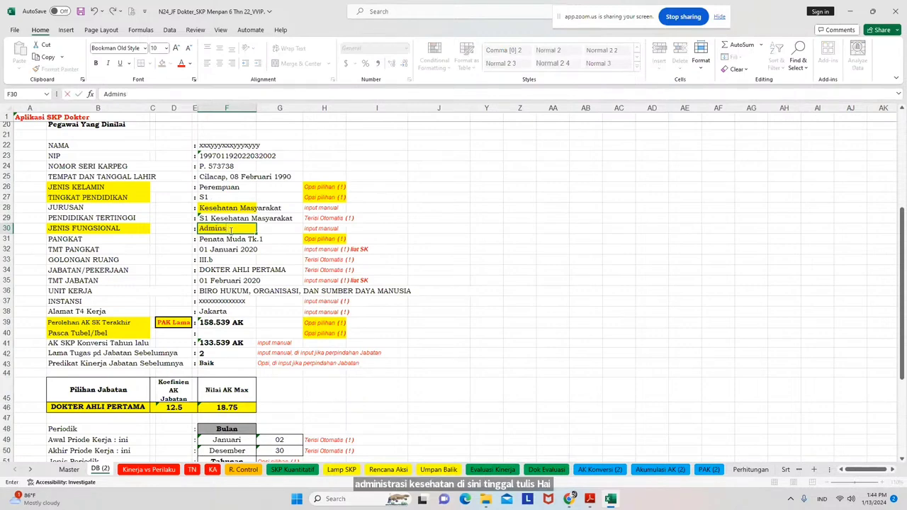
{"action": "type", "text": "trasi Kwese"}
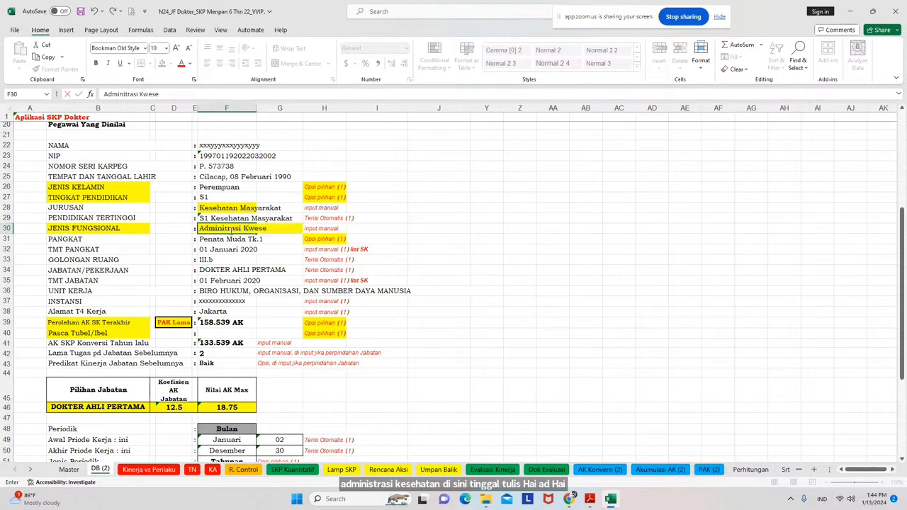
{"action": "key", "text": "BackSpace"}
{"action": "key", "text": "BackSpace"}
{"action": "key", "text": "BackSpace"}
{"action": "key", "text": "BackSpace"}
{"action": "key", "text": "BackSpace"}
{"action": "type", "text": "Kesejh"}
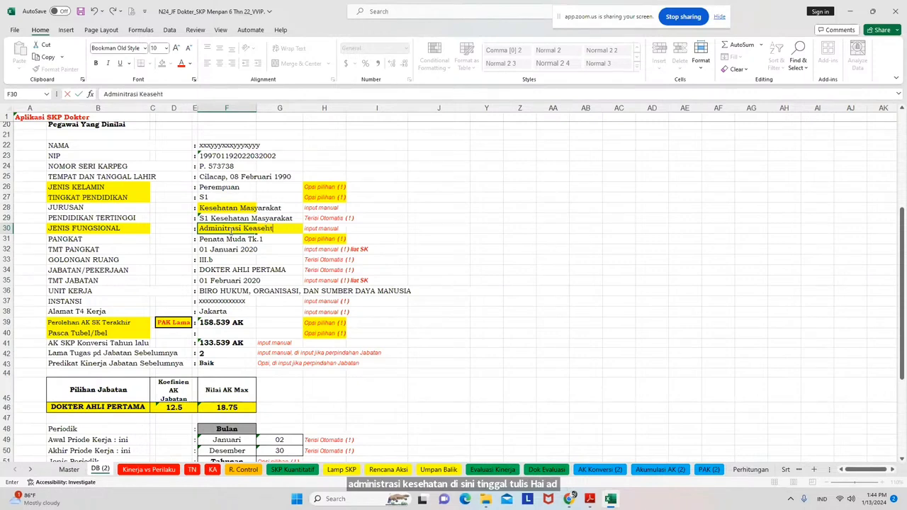
{"action": "key", "text": "BackSpace"}
{"action": "type", "text": "atan"}
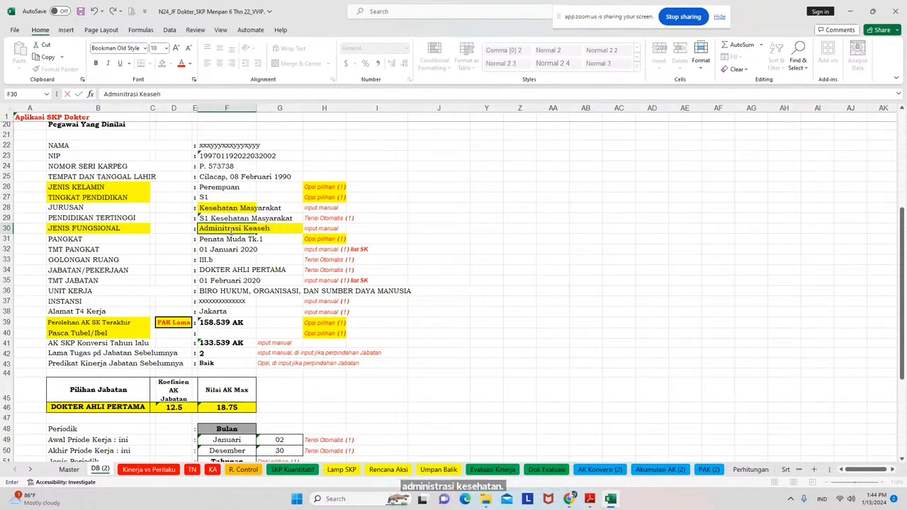
{"action": "type", "text": "tan"}
{"action": "key", "text": "Return"}
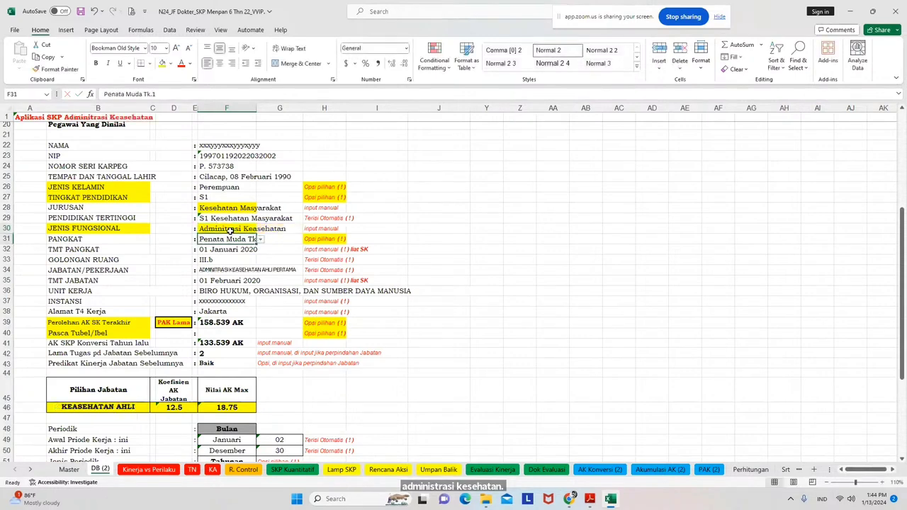
Check the Jurusan entry in F28 against the Jenis Fungsional entry in F30
{"action": "left_click", "coordinate": [230, 231]}
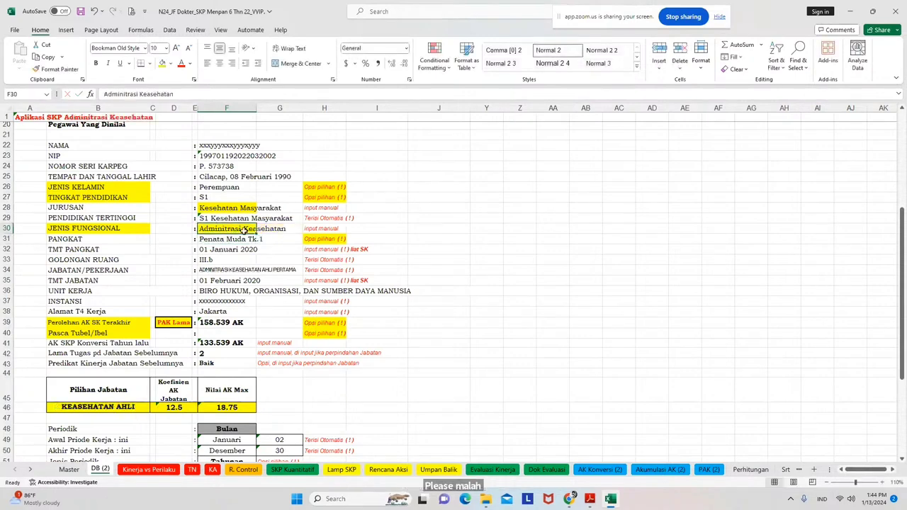
{"action": "left_click", "coordinate": [215, 207]}
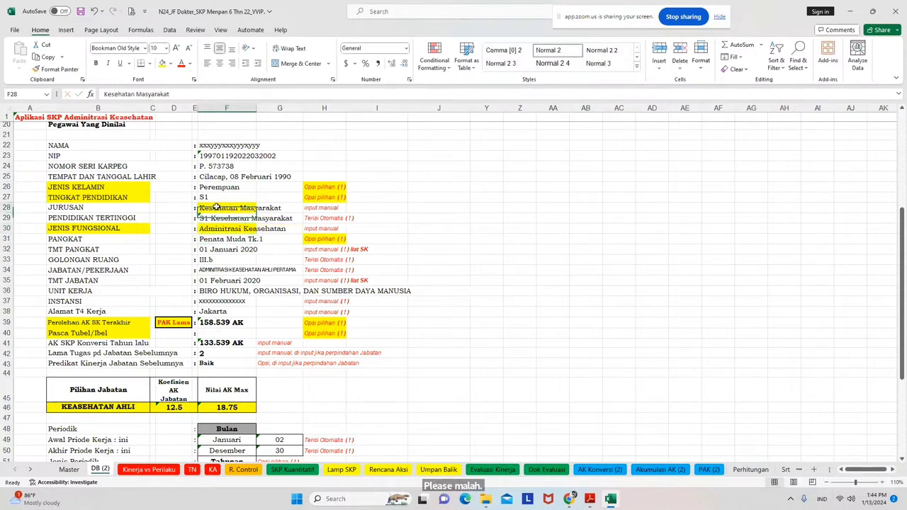
{"action": "left_click", "coordinate": [214, 229]}
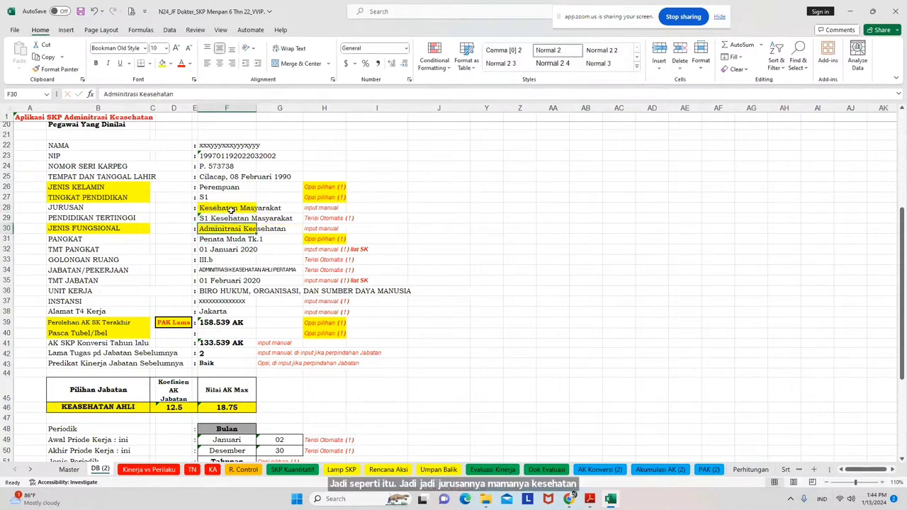
{"action": "left_click", "coordinate": [231, 211]}
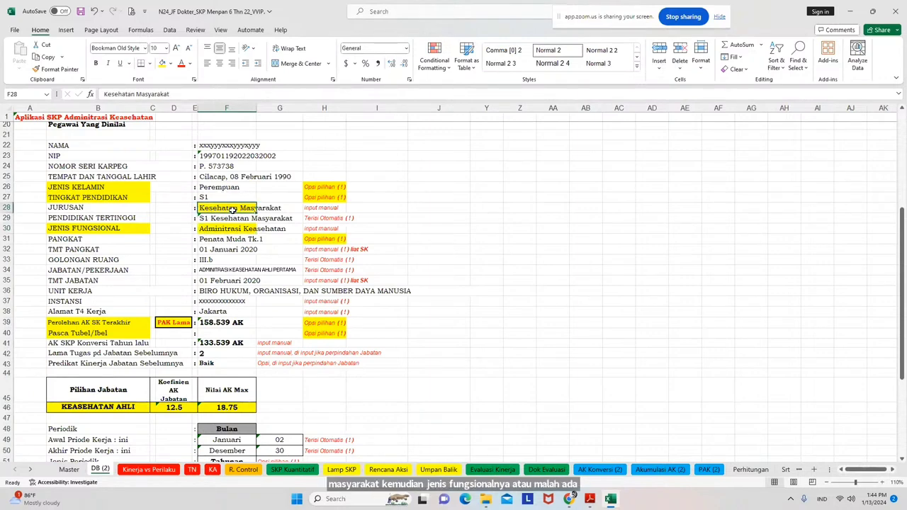
Replace the Jurusan entry in F28 with Keperawatan
{"action": "type", "text": "Kepe"}
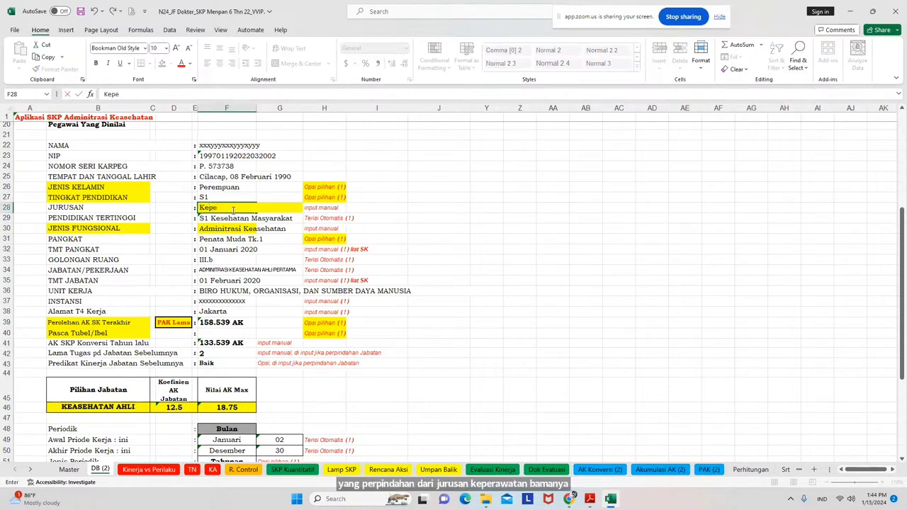
{"action": "type", "text": "raea"}
{"action": "key", "text": "BackSpace"}
{"action": "key", "text": "BackSpace"}
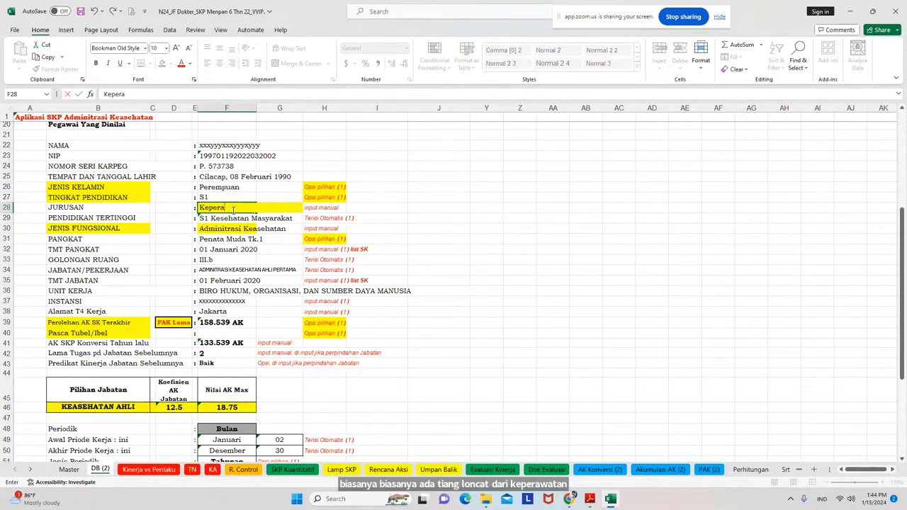
{"action": "key", "text": "BackSpace"}
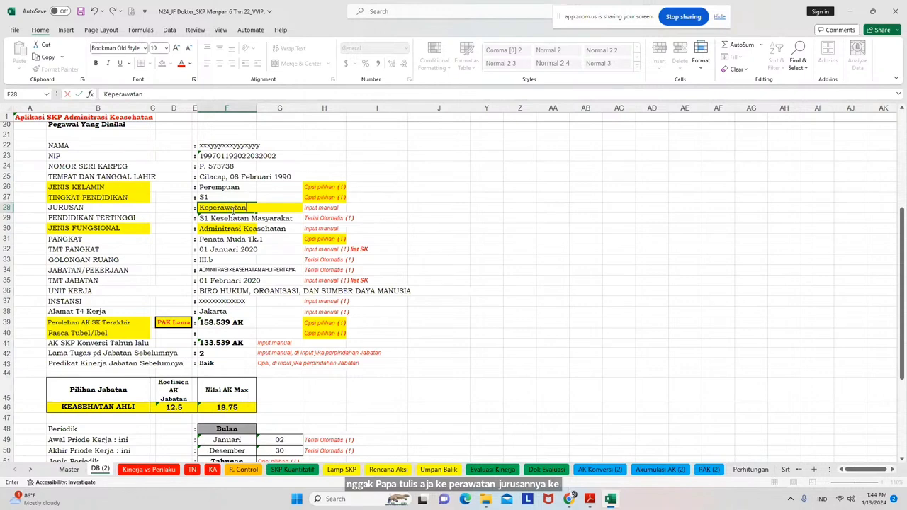
{"action": "key", "text": "Return"}
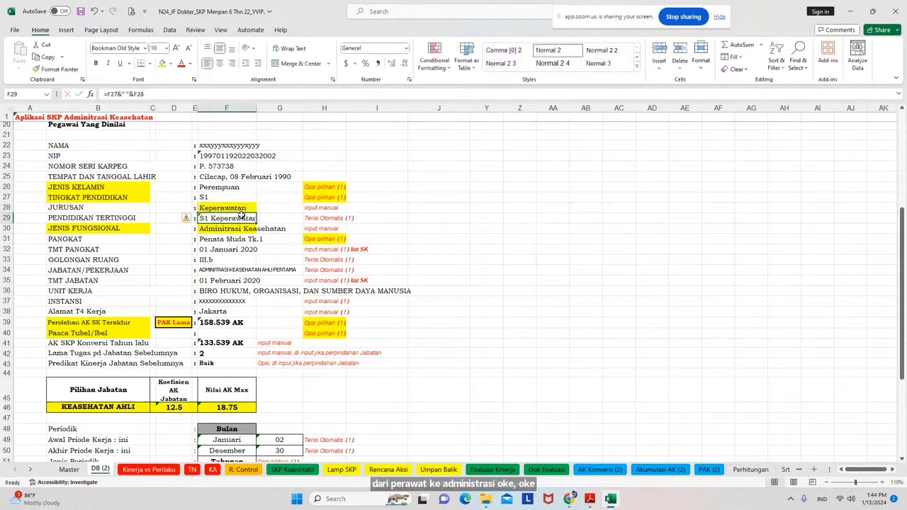
Compare the Jenis Fungsional entry in F30 with the Jurusan in F28, and view the activity list on the Master sheet
{"action": "left_click", "coordinate": [220, 231]}
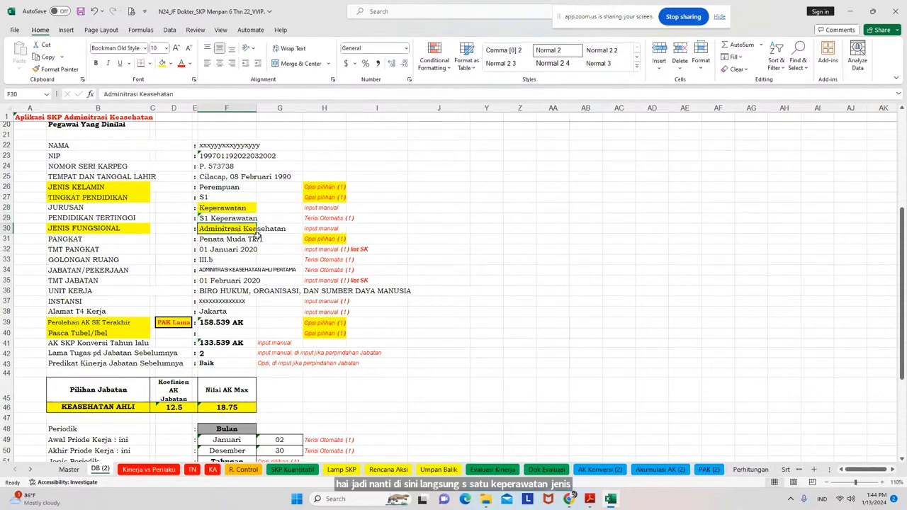
{"action": "left_click", "coordinate": [224, 208]}
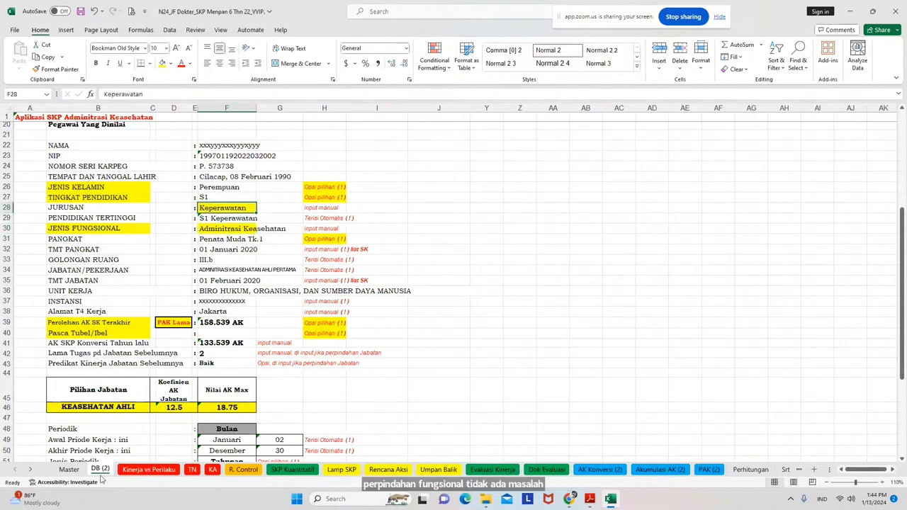
{"action": "left_click", "coordinate": [69, 469]}
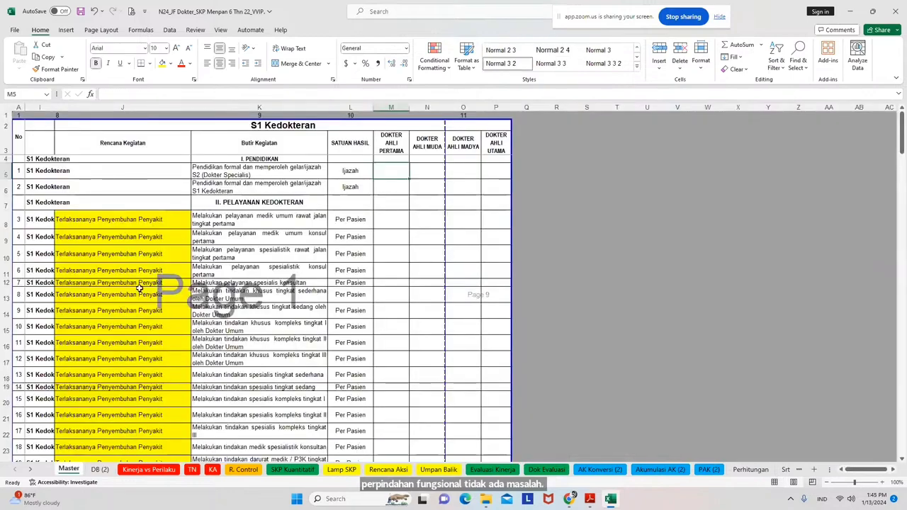
{"action": "left_click", "coordinate": [102, 470]}
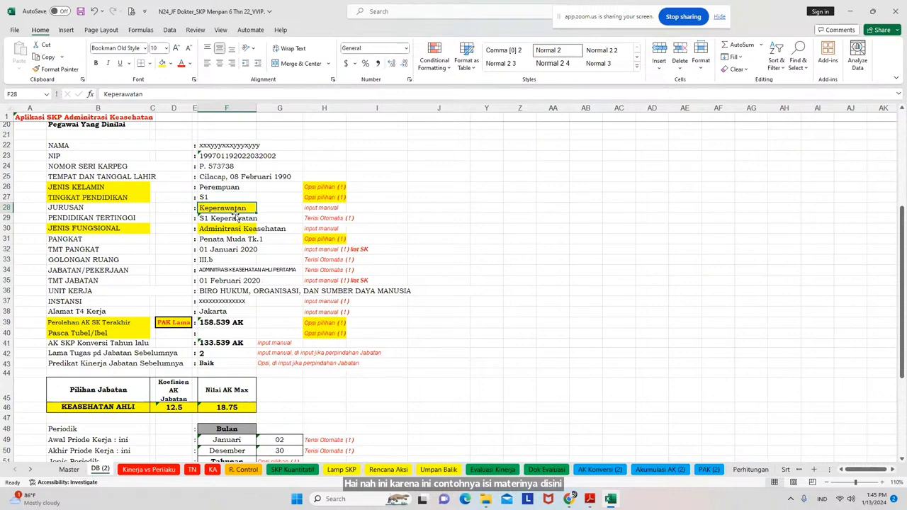
Set the Jurusan in F28 to Kedokteran and the Jenis Fungsional in F30 to Dokter
{"action": "type", "text": "Ked"}
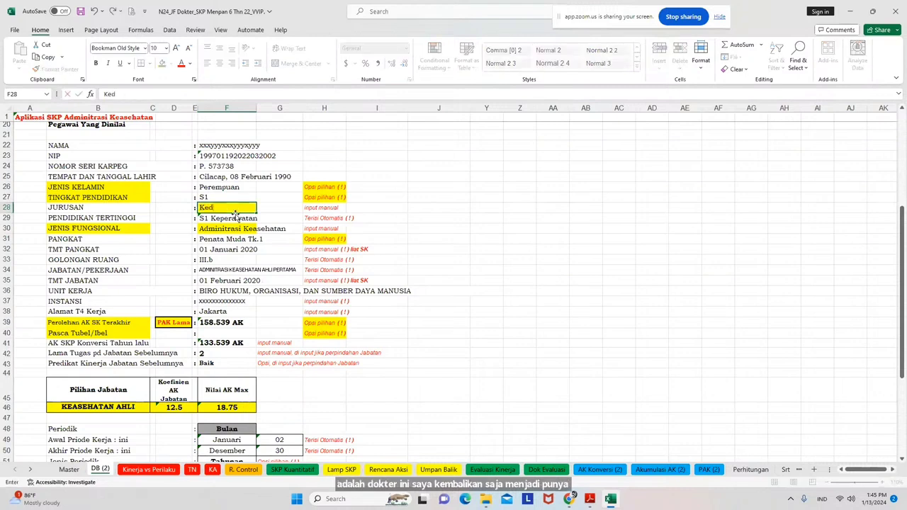
{"action": "type", "text": "okteran"}
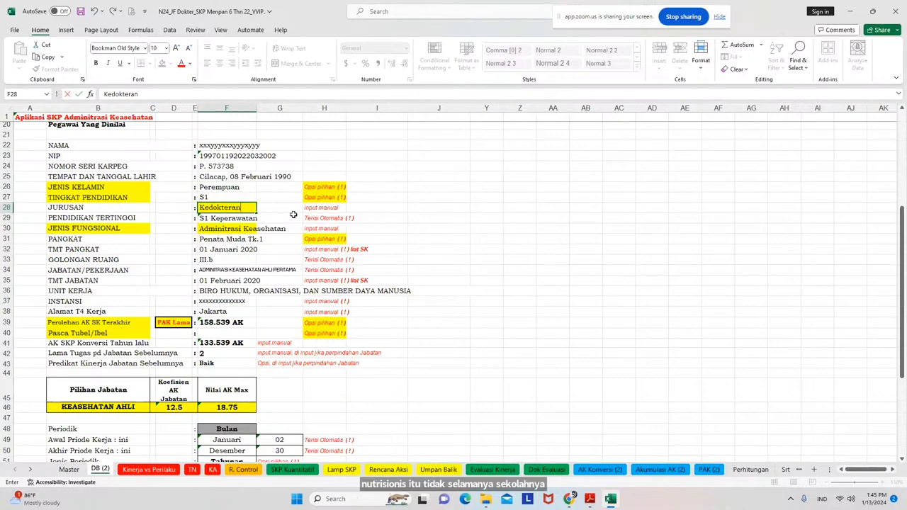
{"action": "key", "text": "Return"}
{"action": "key", "text": "Return"}
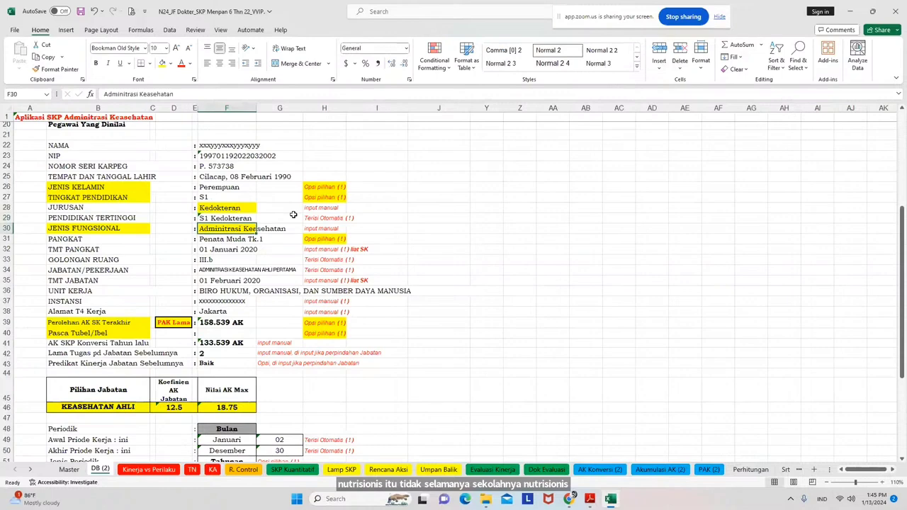
{"action": "type", "text": "Dokter"}
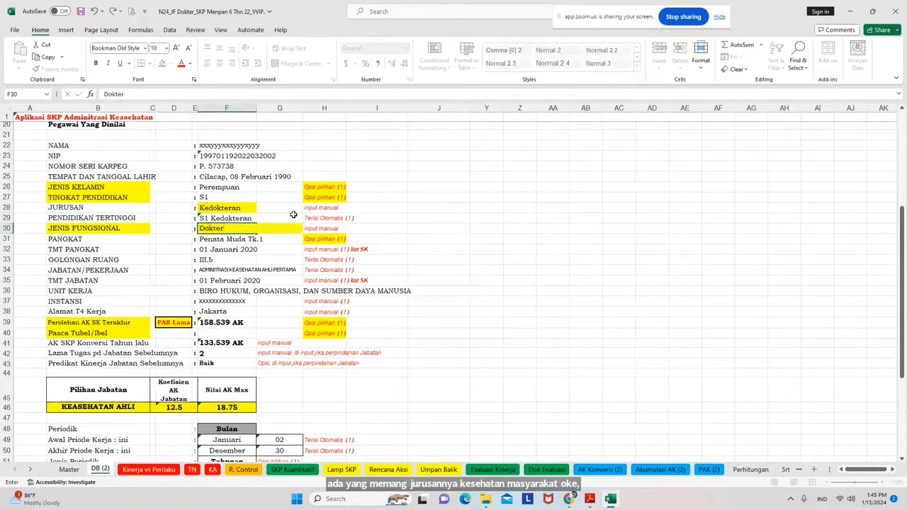
{"action": "key", "text": "Return"}
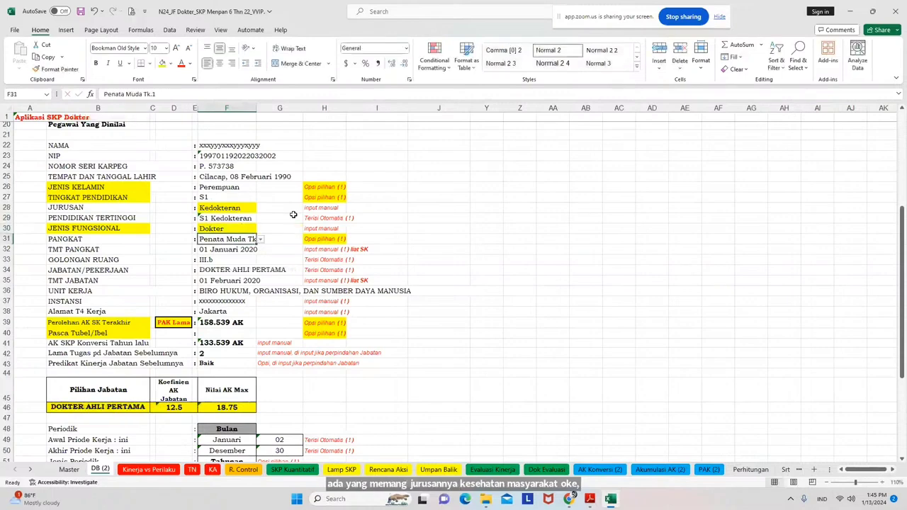
Review the Jurusan entry in F28 alongside the Jenis Fungsional entry in F30
{"action": "left_click", "coordinate": [228, 210]}
{"action": "key", "text": "Down"}
{"action": "key", "text": "Down"}
{"action": "left_click", "coordinate": [243, 228]}
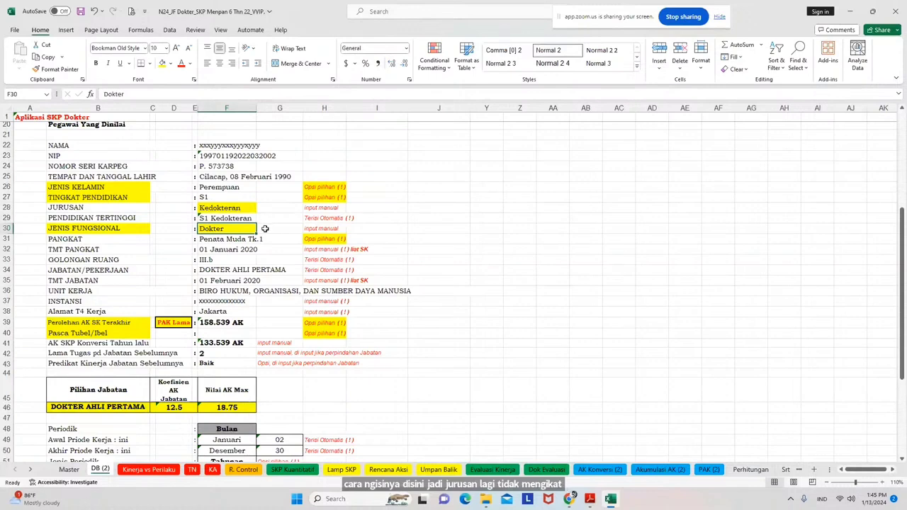
{"action": "left_click", "coordinate": [239, 209]}
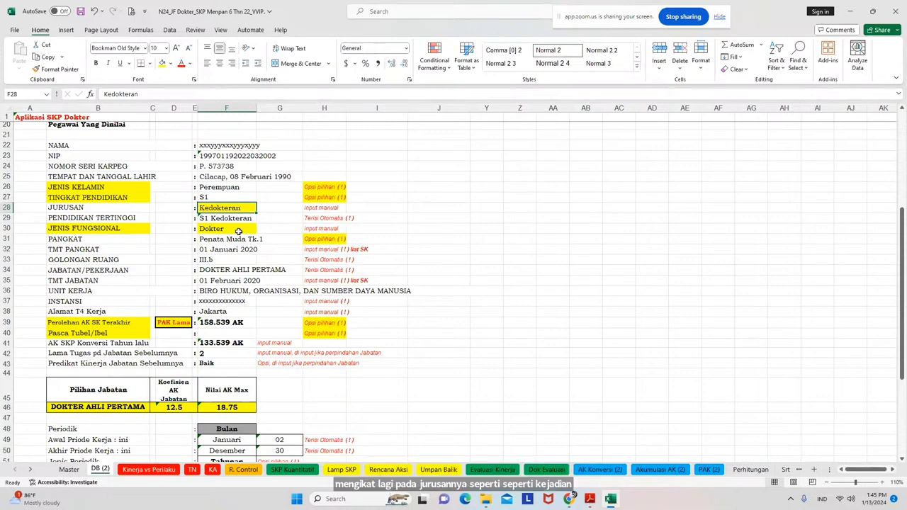
{"action": "left_click", "coordinate": [239, 230]}
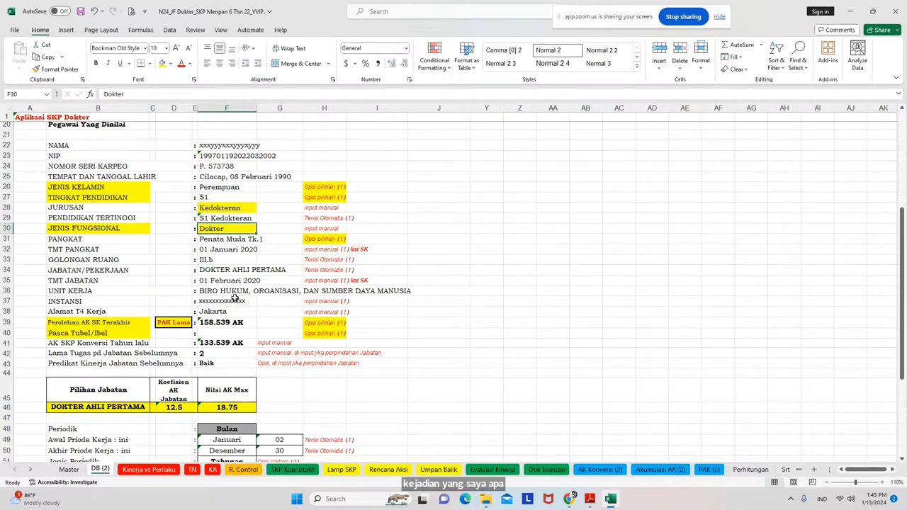
Choose Penata Muda Tk.1 from the available options as the Pangkat in F31
{"action": "left_click", "coordinate": [212, 238]}
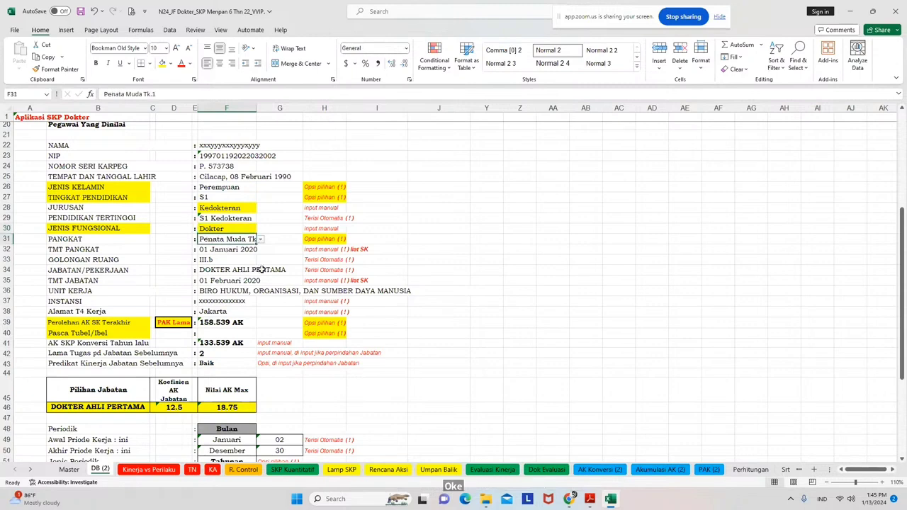
{"action": "left_click", "coordinate": [260, 240]}
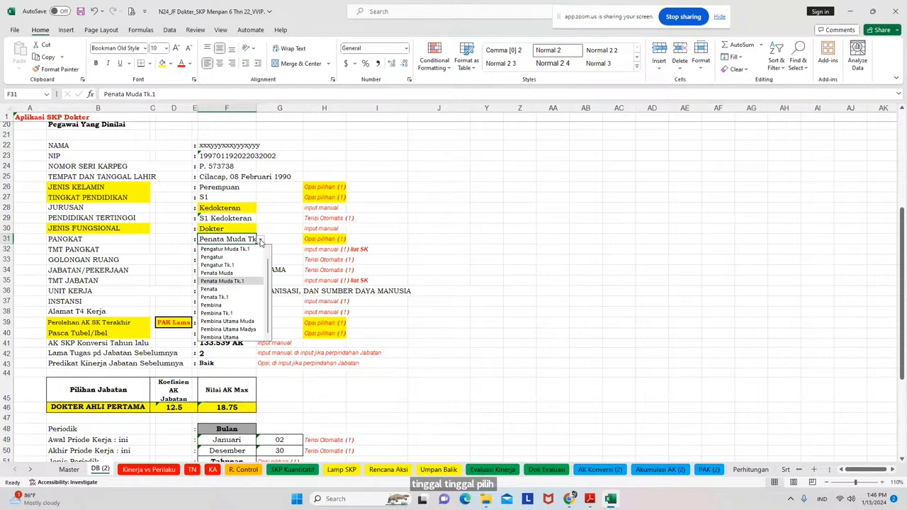
{"action": "left_click", "coordinate": [260, 241]}
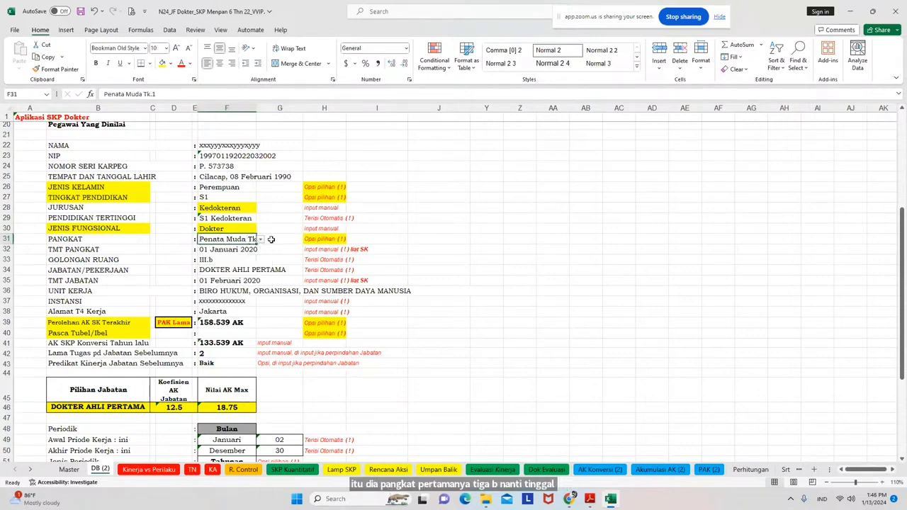
{"action": "left_click", "coordinate": [261, 242]}
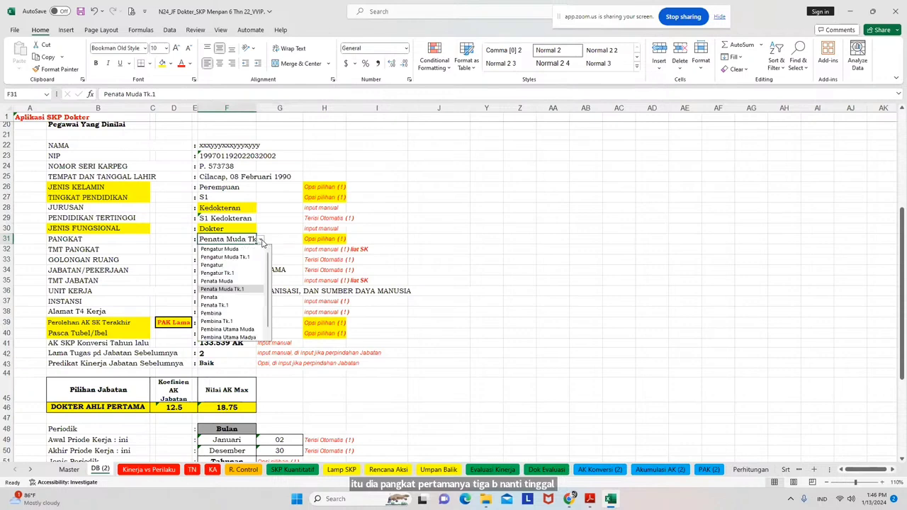
{"action": "left_click", "coordinate": [227, 291]}
{"action": "left_click", "coordinate": [261, 241]}
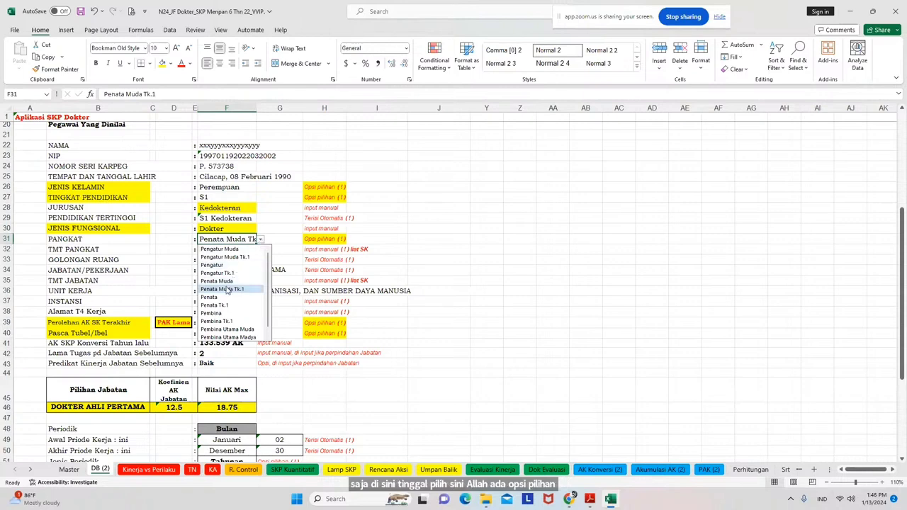
{"action": "left_click", "coordinate": [226, 290]}
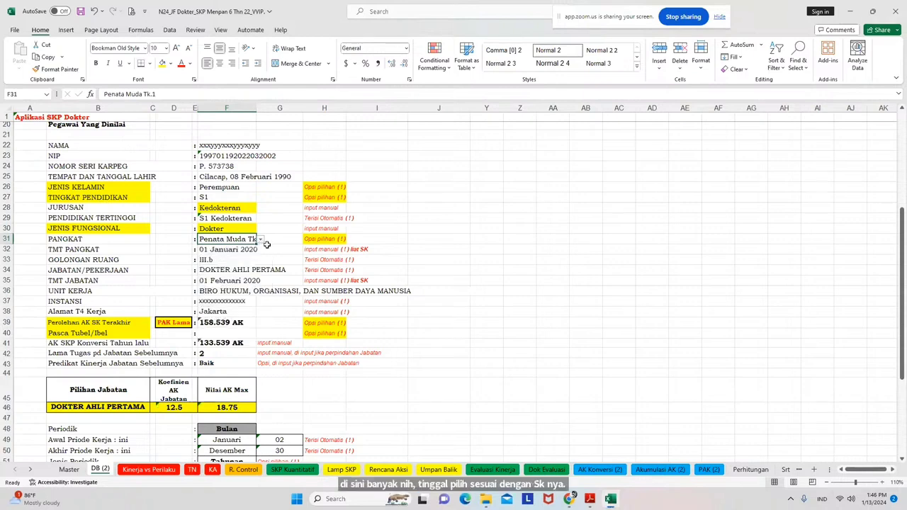
Inspect the Golongan Ruang and TMT Jabatan entries, the Jabatan/Pekerjaan formula in F34 and its fill note
{"action": "left_click", "coordinate": [226, 260]}
{"action": "left_click", "coordinate": [217, 279]}
{"action": "left_click", "coordinate": [220, 270]}
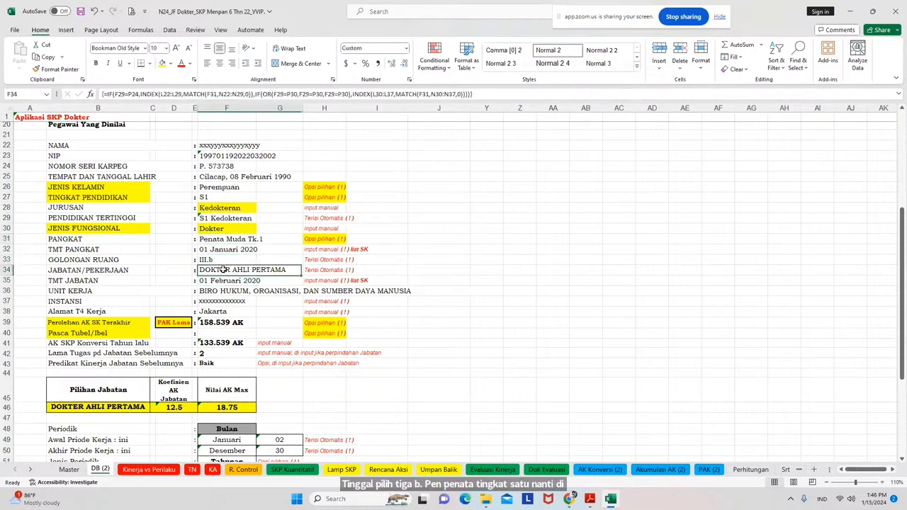
{"action": "left_click", "coordinate": [311, 272]}
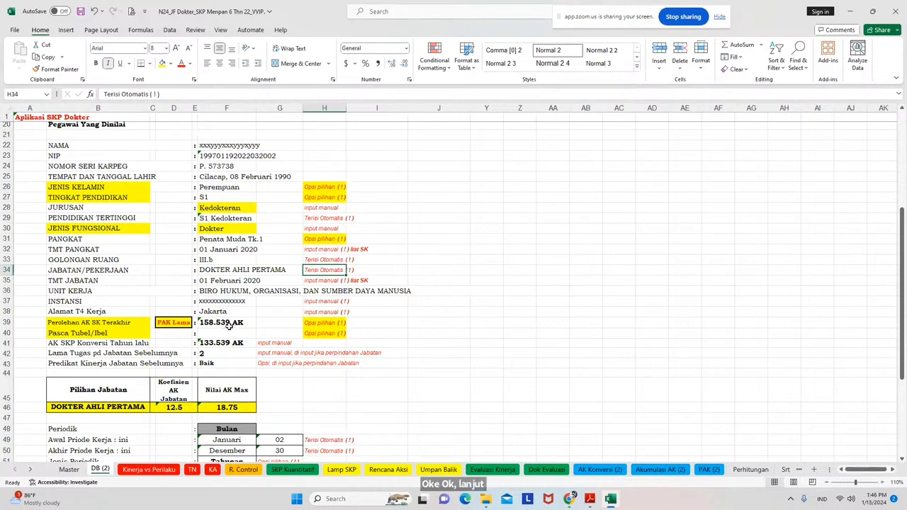
Set the PAK type for Perolehan AK SK Terakhir in D39 to PAK Baru
{"action": "left_click", "coordinate": [232, 324]}
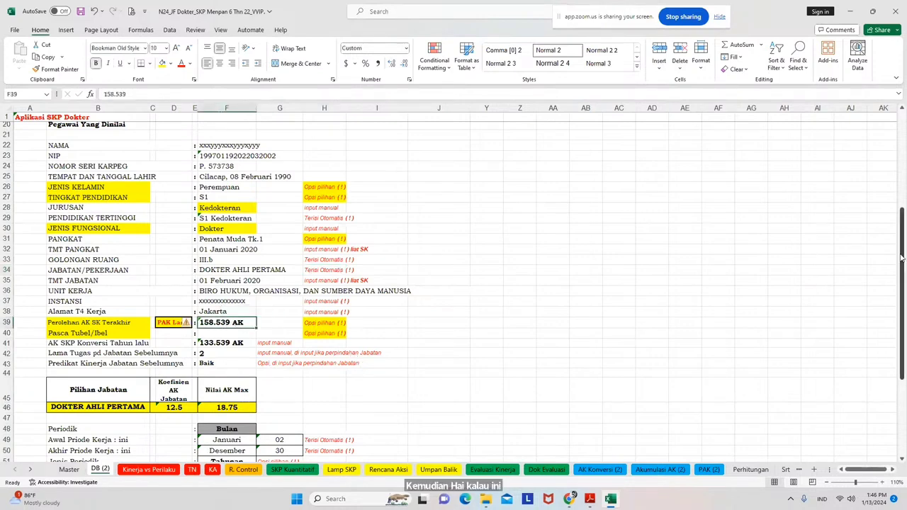
{"action": "left_click_drag", "start_coordinate": [903, 257], "coordinate": [904, 338]}
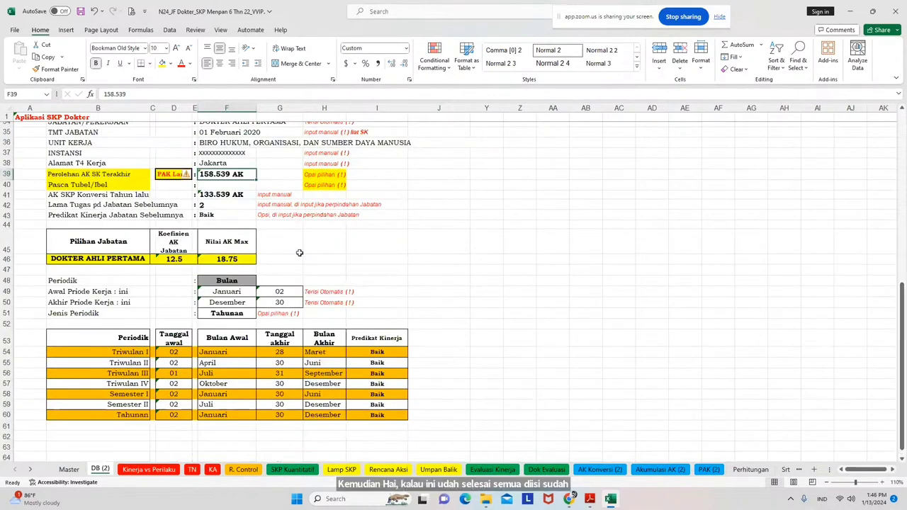
{"action": "left_click", "coordinate": [326, 217]}
{"action": "left_click", "coordinate": [163, 174]}
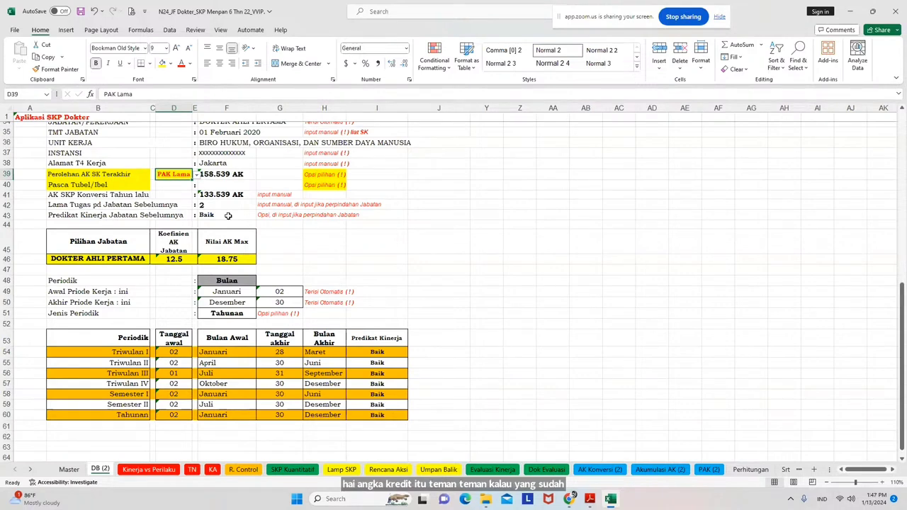
{"action": "left_click", "coordinate": [197, 176]}
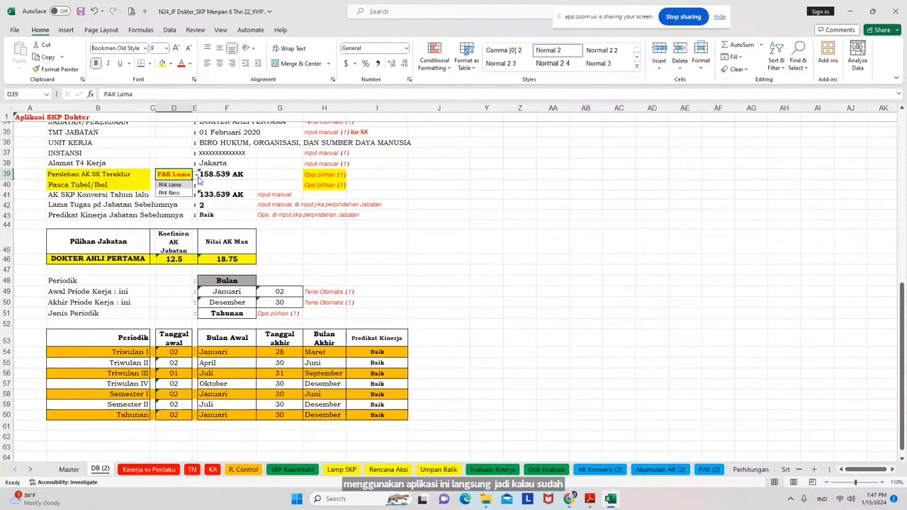
{"action": "left_click", "coordinate": [181, 193]}
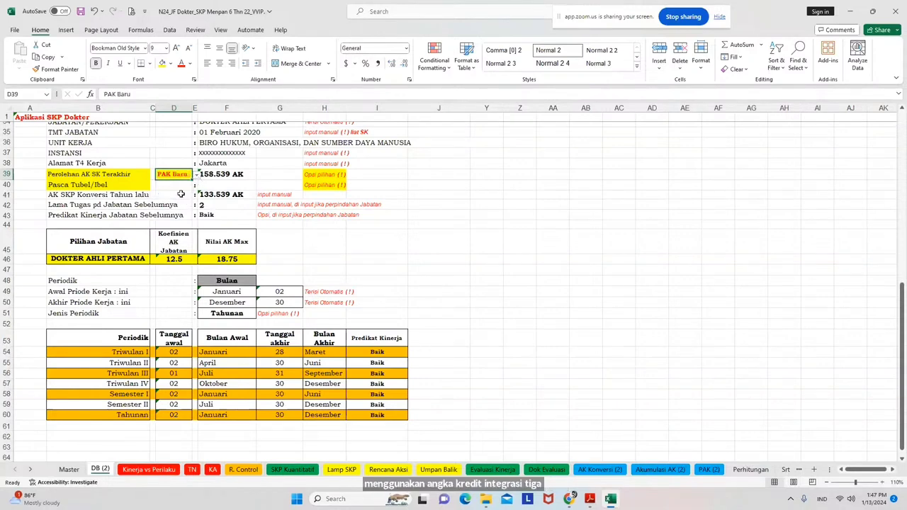
Check the credit value entered for Perolehan AK SK Terakhir in F39
{"action": "left_click", "coordinate": [213, 180]}
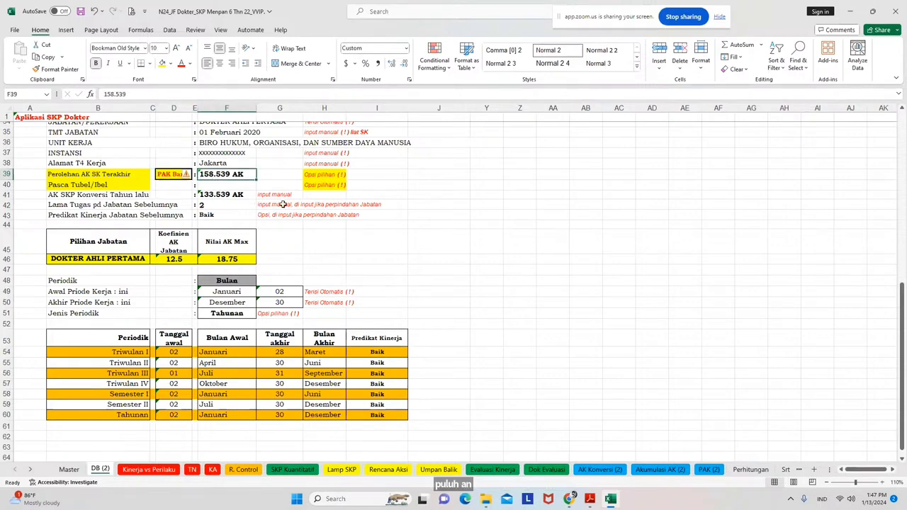
{"action": "left_click", "coordinate": [428, 204]}
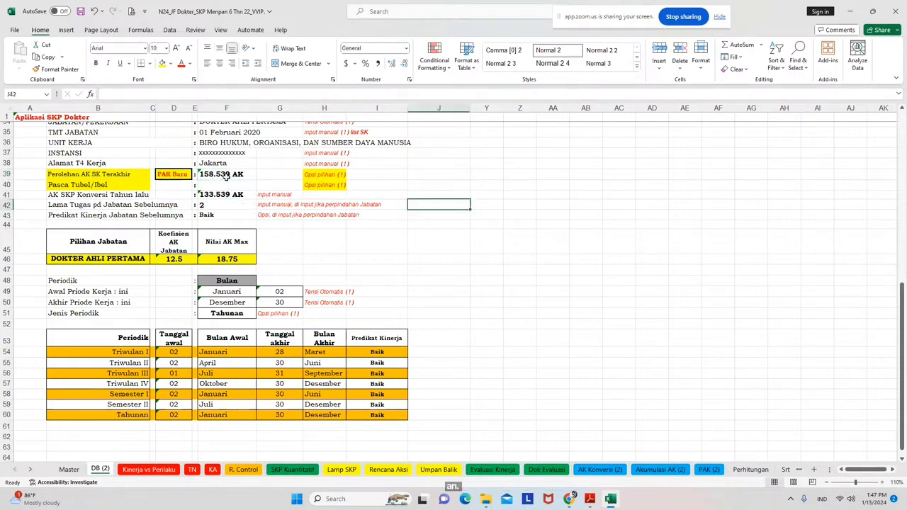
{"action": "left_click", "coordinate": [226, 176]}
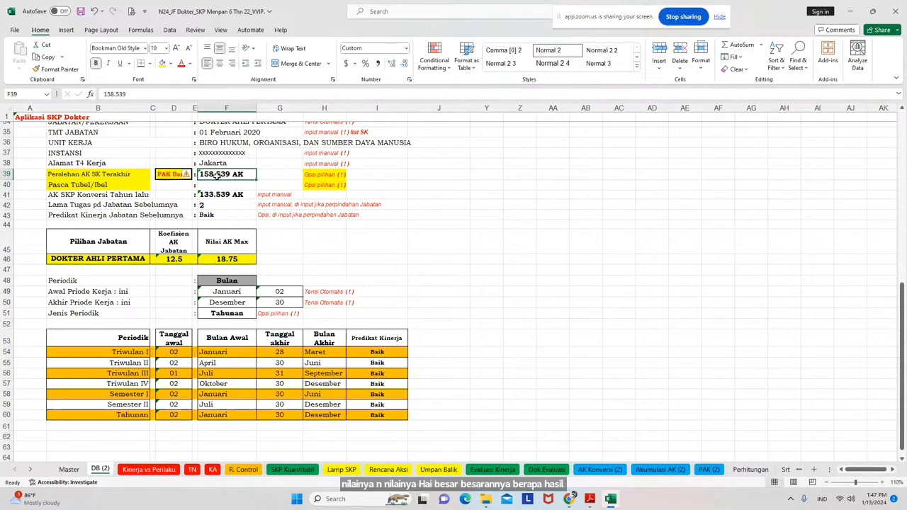
Clear the AK SKP Konversi Tahun lalu, Lama Tugas and Predikat Kinerja Jabatan Sebelumnya entries in F41, F42 and F43
{"action": "left_click", "coordinate": [215, 194]}
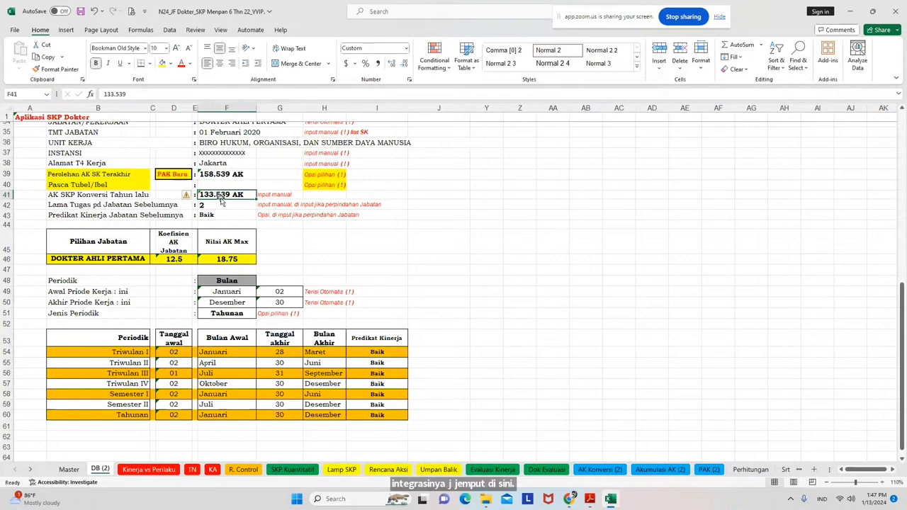
{"action": "key", "text": "Delete"}
{"action": "left_click", "coordinate": [219, 206]}
{"action": "key", "text": "Delete"}
{"action": "left_click", "coordinate": [215, 215]}
{"action": "key", "text": "Delete"}
{"action": "left_click", "coordinate": [356, 261]}
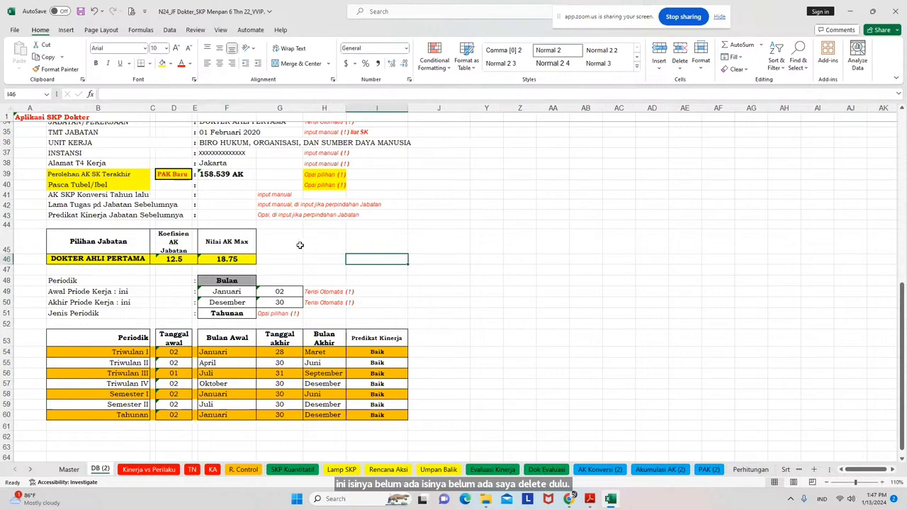
{"action": "left_click", "coordinate": [216, 177]}
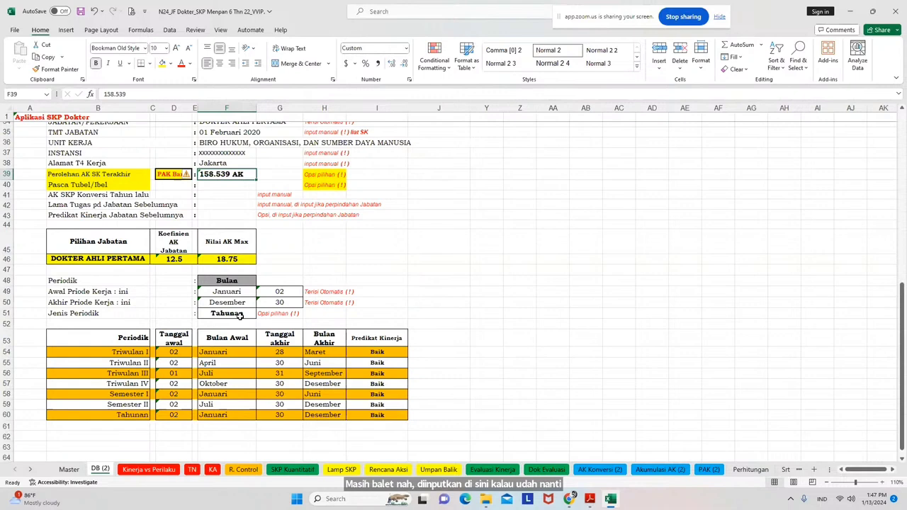
Inspect the Koefisien AK Jabatan formula in D46 and the Jabatan/Pekerjaan cell F34 it refers to
{"action": "left_click", "coordinate": [180, 260]}
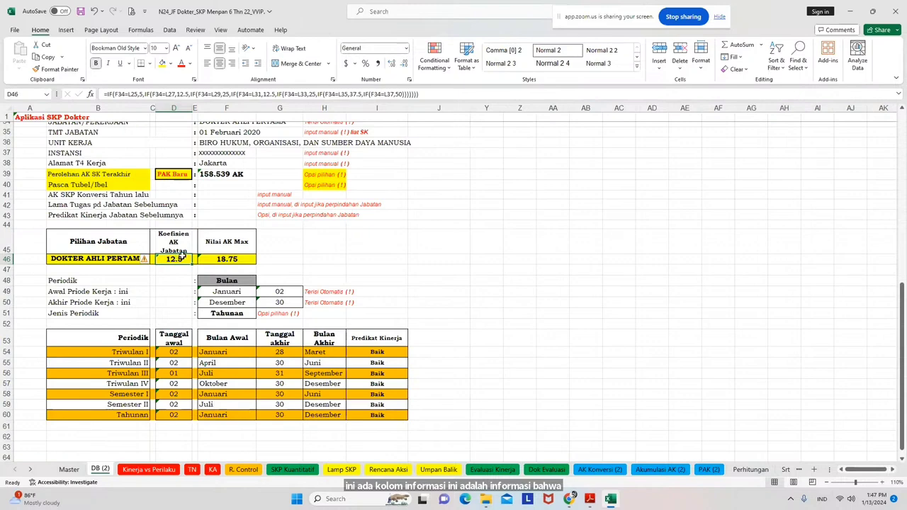
{"action": "left_click", "coordinate": [250, 129]}
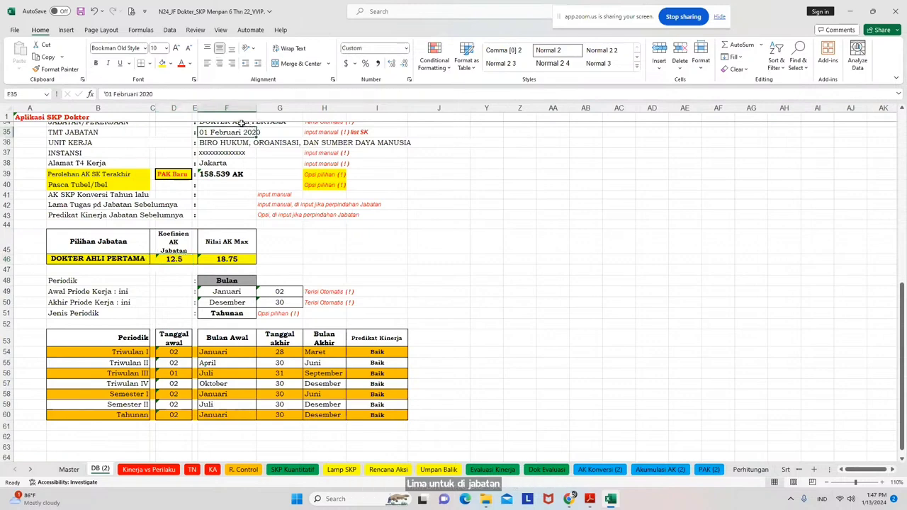
{"action": "left_click", "coordinate": [241, 123]}
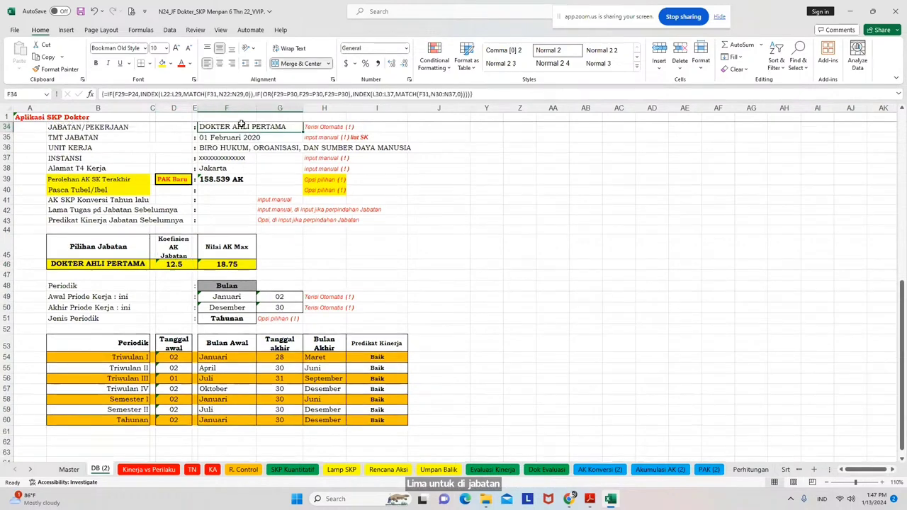
{"action": "left_click", "coordinate": [182, 265]}
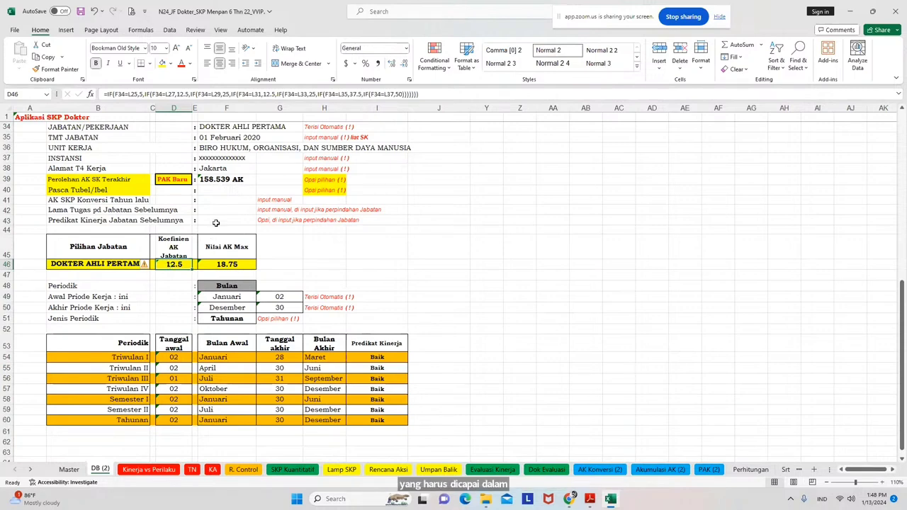
Set the Jenis Periodik in F51 to Tahunan
{"action": "left_click", "coordinate": [232, 320]}
{"action": "left_click", "coordinate": [261, 320]}
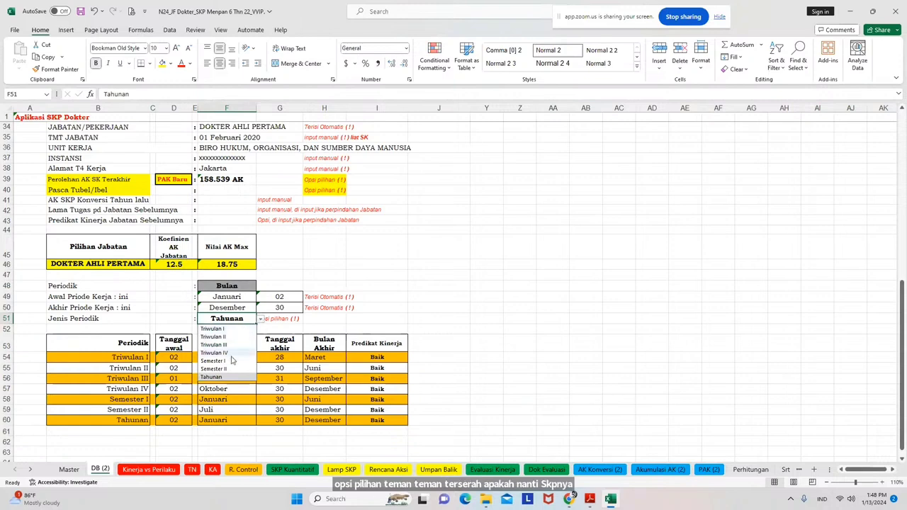
{"action": "left_click", "coordinate": [212, 378]}
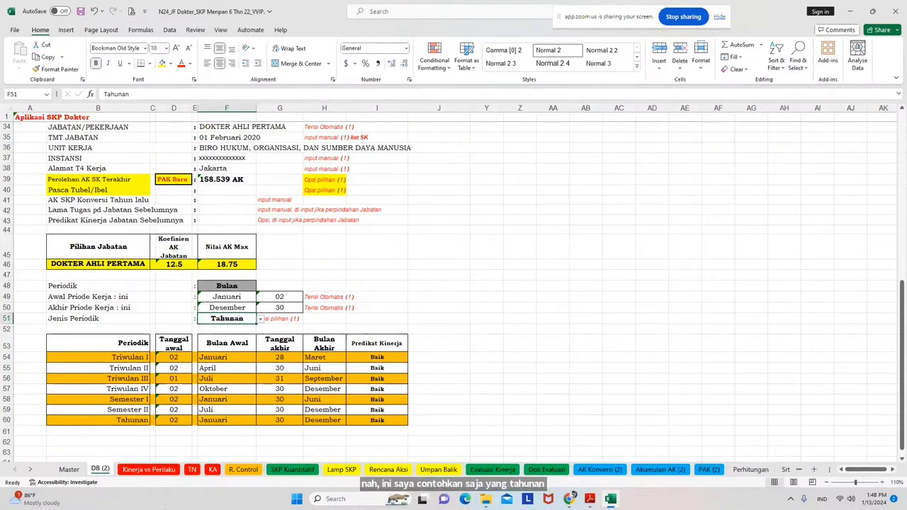
Open the R. Control sheet and go to the Rencana Aksi (Butir Kegiatan) column header in C3
{"action": "left_click", "coordinate": [243, 470]}
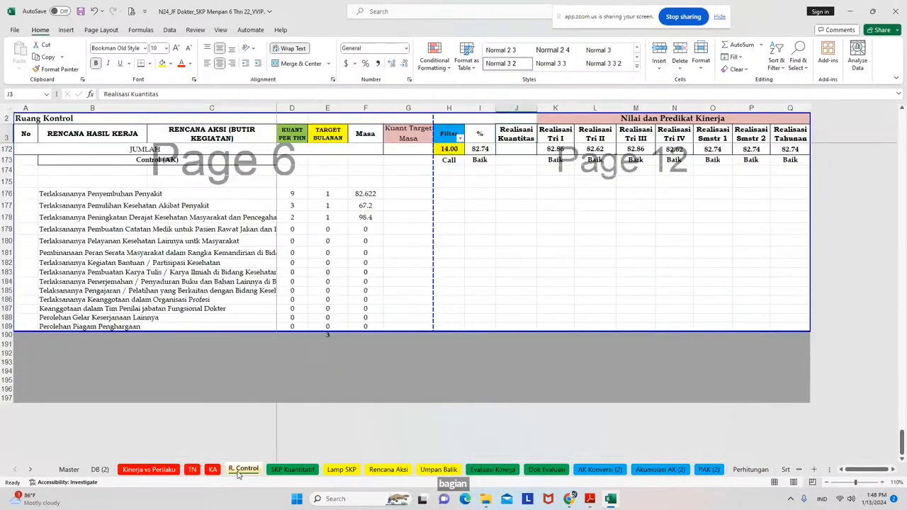
{"action": "scroll", "coordinate": [239, 476], "scroll_direction": "up", "scroll_amount": 2}
{"action": "scroll", "coordinate": [164, 273], "scroll_direction": "up", "scroll_amount": 10}
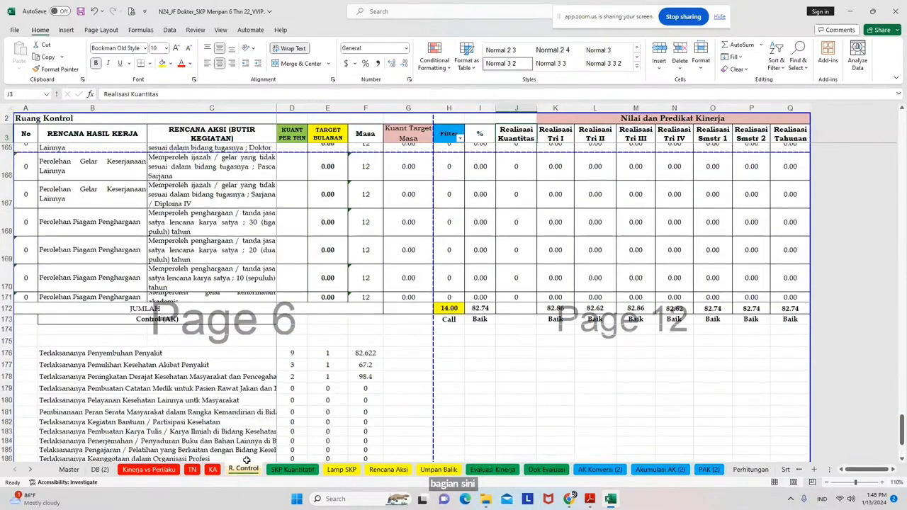
{"action": "scroll", "coordinate": [164, 273], "scroll_direction": "up", "scroll_amount": 3}
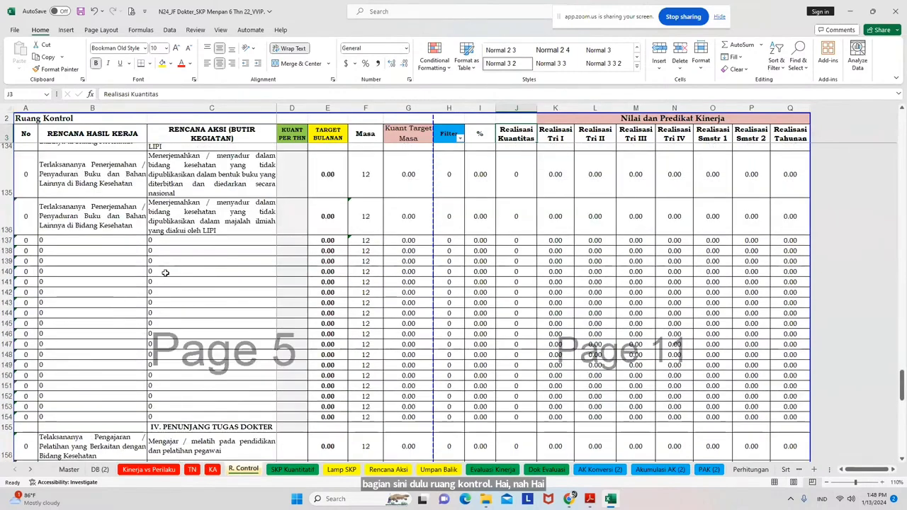
{"action": "left_click", "coordinate": [244, 139]}
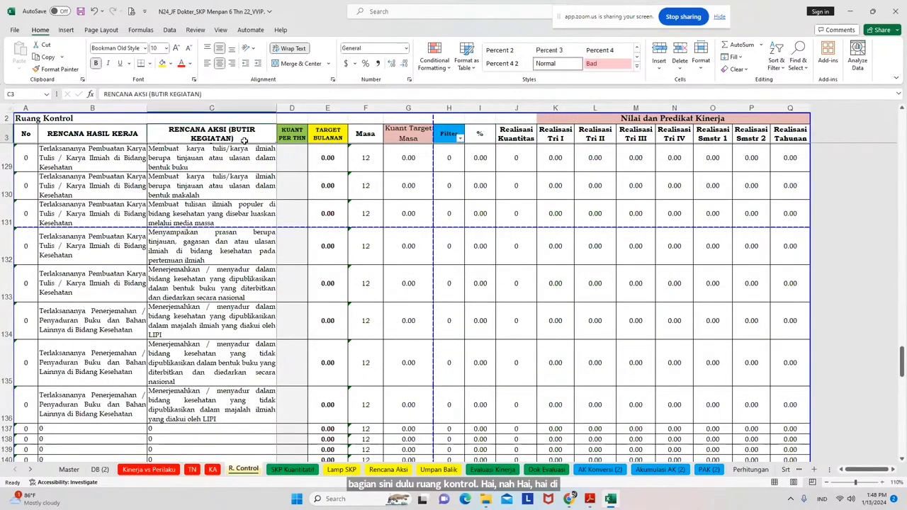
Go through the first Rencana Aksi activity items cell by cell, down to C13 and back up to C9
{"action": "key", "text": "Down"}
{"action": "key", "text": "Down"}
{"action": "key", "text": "Down"}
{"action": "key", "text": "Down"}
{"action": "key", "text": "Down"}
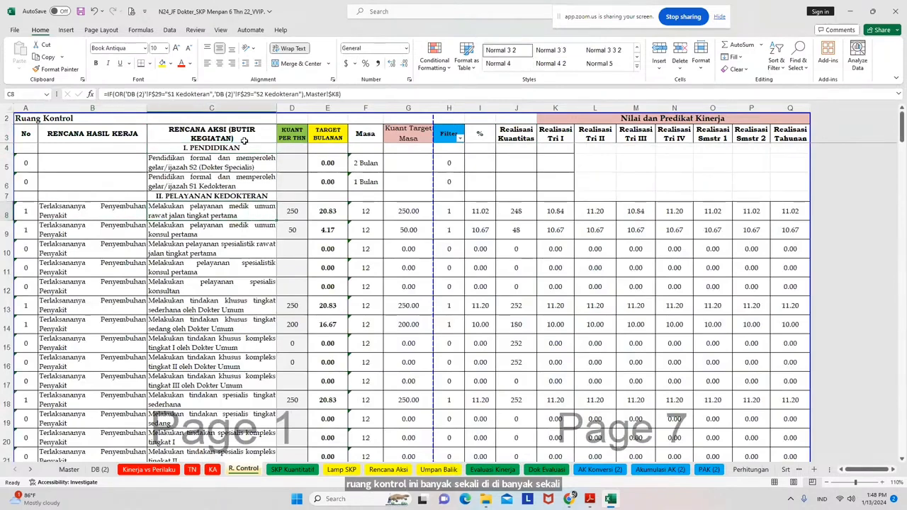
{"action": "key", "text": "Down"}
{"action": "key", "text": "Down"}
{"action": "key", "text": "Down"}
{"action": "key", "text": "Down"}
{"action": "key", "text": "Down"}
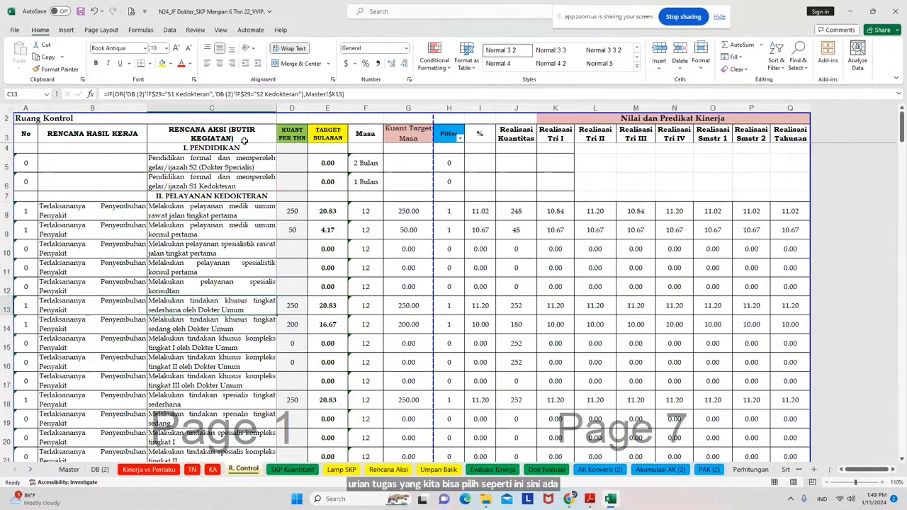
{"action": "key", "text": "Up"}
{"action": "key", "text": "Up"}
{"action": "key", "text": "Up"}
{"action": "key", "text": "Up"}
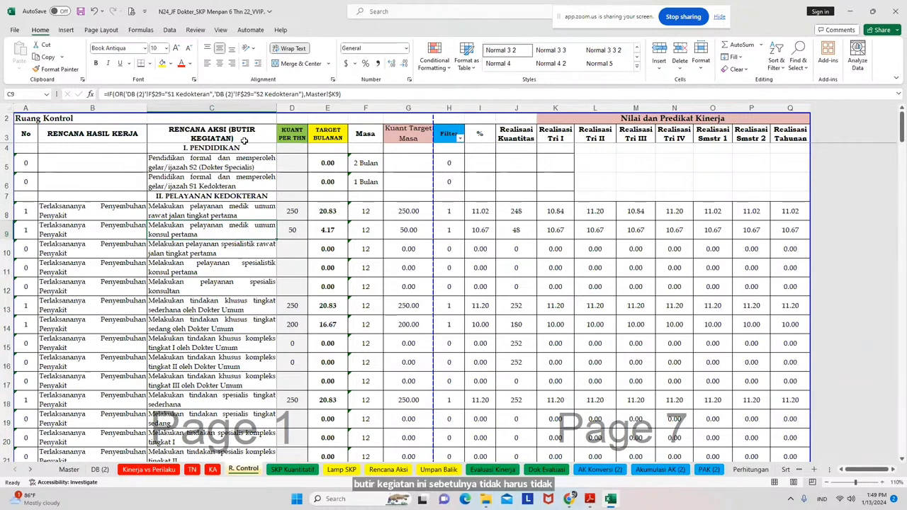
Highlight the Pelayanan Kedokteran activity items in the Rencana Aksi column from C8 downward and read through them
{"action": "left_click_drag", "start_coordinate": [220, 207], "coordinate": [232, 392]}
{"action": "left_click_drag", "start_coordinate": [241, 213], "coordinate": [266, 448]}
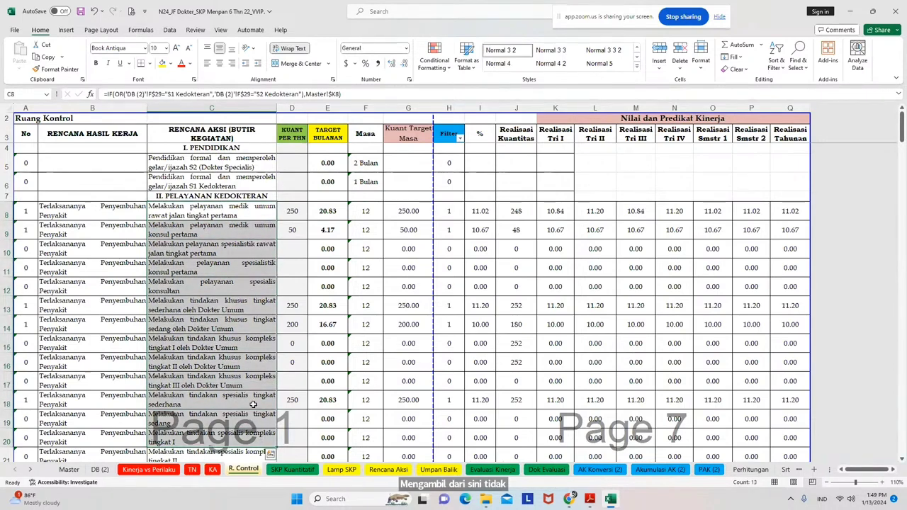
{"action": "scroll", "coordinate": [253, 404], "scroll_direction": "down", "scroll_amount": 1}
{"action": "scroll", "coordinate": [253, 404], "scroll_direction": "down", "scroll_amount": 3}
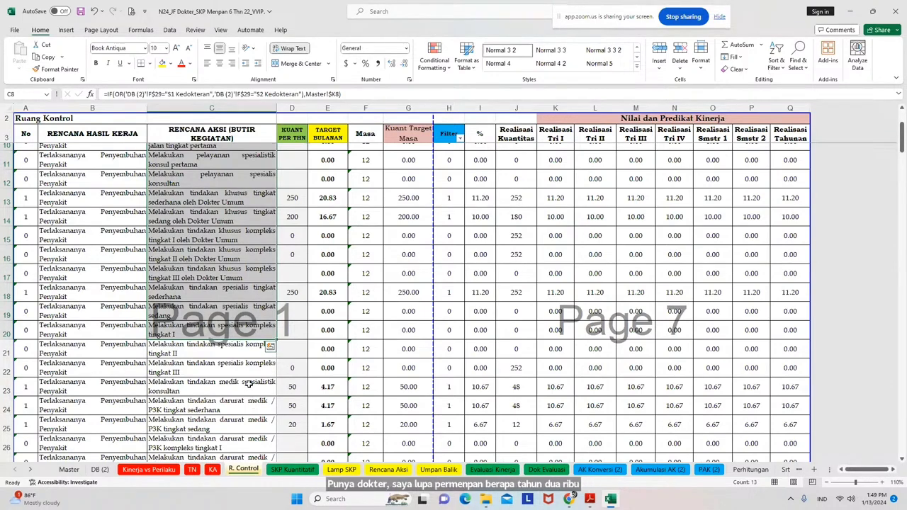
{"action": "scroll", "coordinate": [206, 294], "scroll_direction": "up", "scroll_amount": 2}
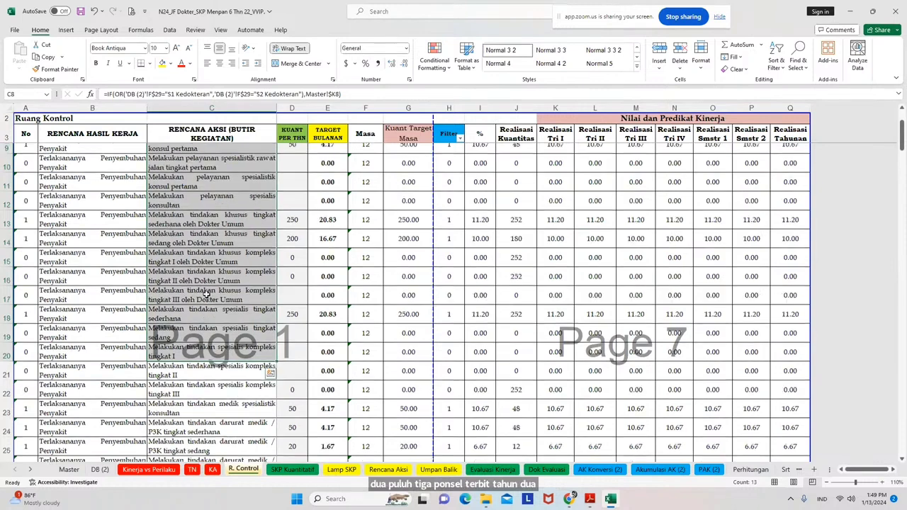
{"action": "left_click", "coordinate": [249, 215]}
{"action": "left_click_drag", "start_coordinate": [249, 215], "coordinate": [245, 458]}
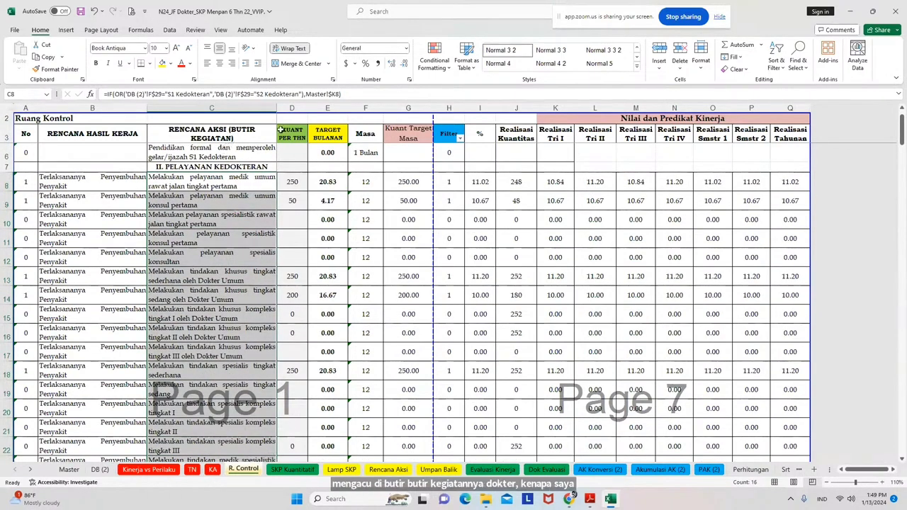
Examine the medical service and procedure items in C8:C19 of the Rencana Aksi column
{"action": "left_click", "coordinate": [244, 204]}
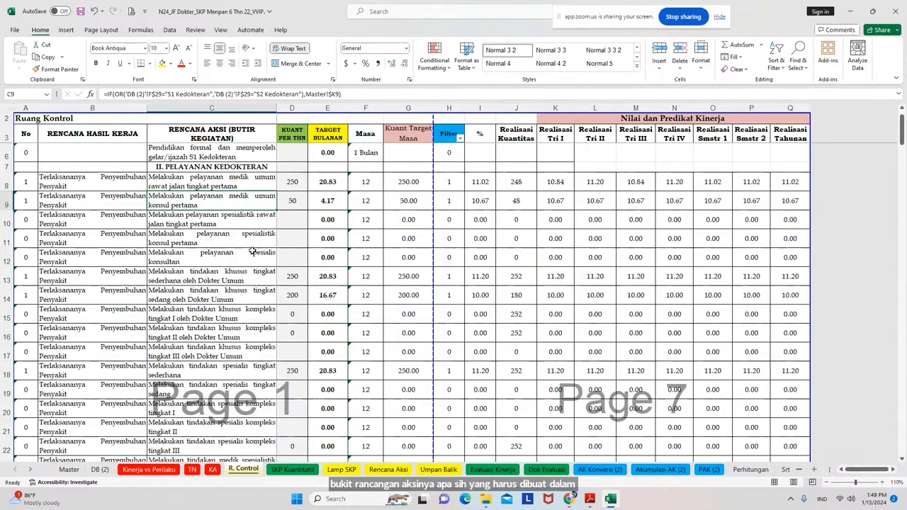
{"action": "left_click_drag", "start_coordinate": [253, 185], "coordinate": [254, 383]}
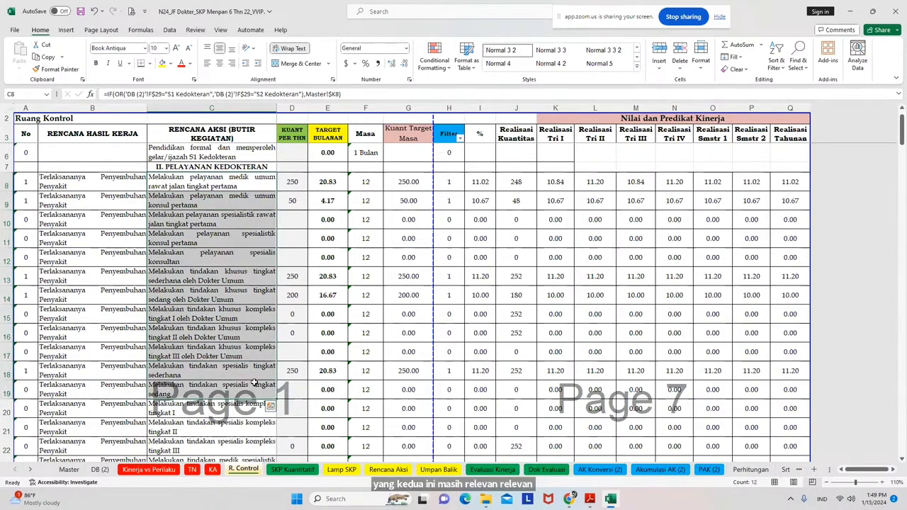
{"action": "scroll", "coordinate": [254, 382], "scroll_direction": "down", "scroll_amount": 2}
{"action": "scroll", "coordinate": [257, 377], "scroll_direction": "up", "scroll_amount": 2}
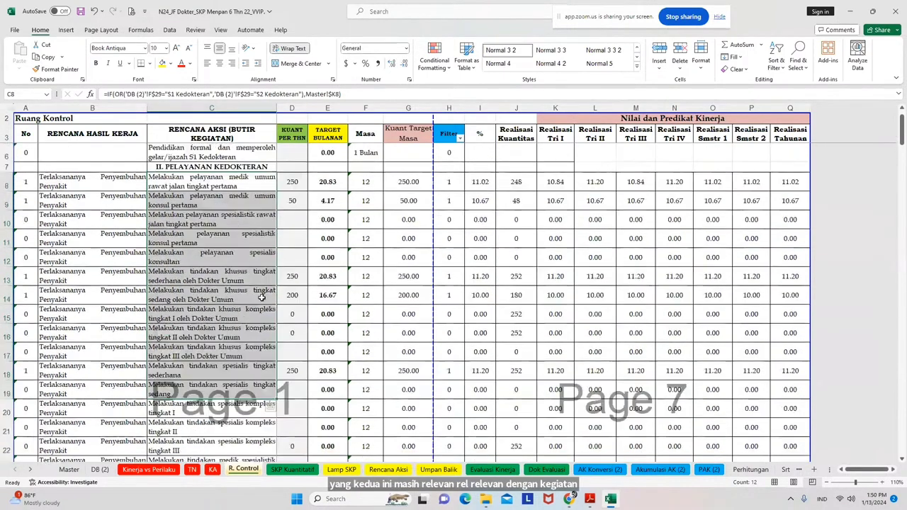
Highlight the activity items in C8:C28 and review the mental, physical recovery and maternal health items below them
{"action": "left_click_drag", "start_coordinate": [262, 186], "coordinate": [262, 452]}
{"action": "scroll", "coordinate": [267, 425], "scroll_direction": "down", "scroll_amount": 2}
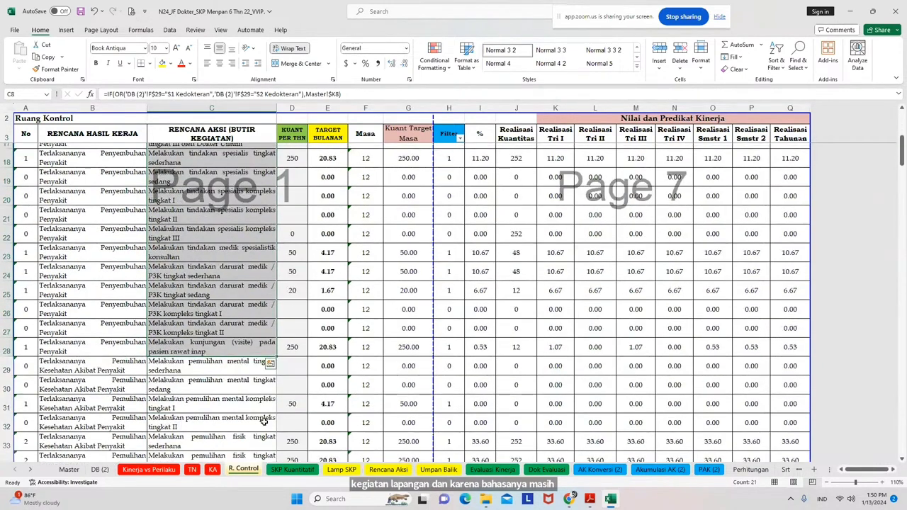
{"action": "scroll", "coordinate": [262, 424], "scroll_direction": "down", "scroll_amount": 1}
{"action": "scroll", "coordinate": [264, 422], "scroll_direction": "down", "scroll_amount": 1}
{"action": "scroll", "coordinate": [264, 422], "scroll_direction": "down", "scroll_amount": 2}
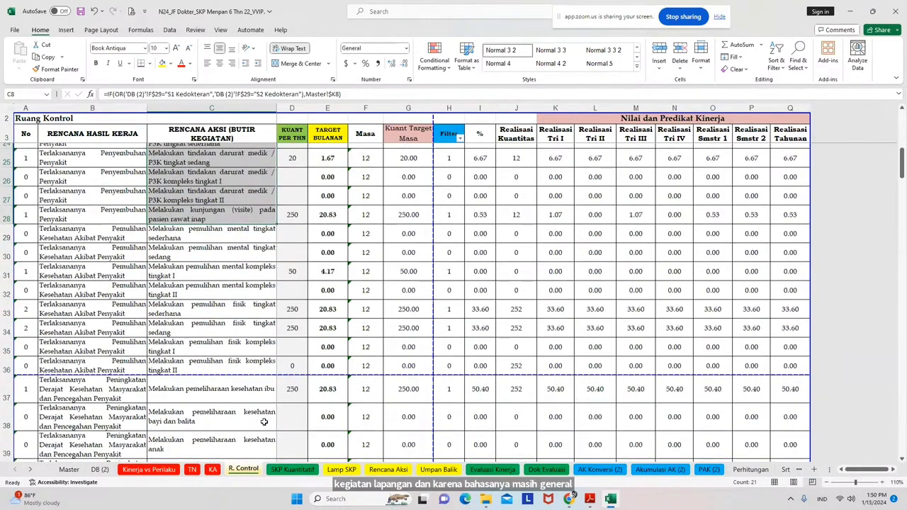
{"action": "scroll", "coordinate": [264, 421], "scroll_direction": "up", "scroll_amount": 3}
{"action": "scroll", "coordinate": [264, 422], "scroll_direction": "up", "scroll_amount": 6}
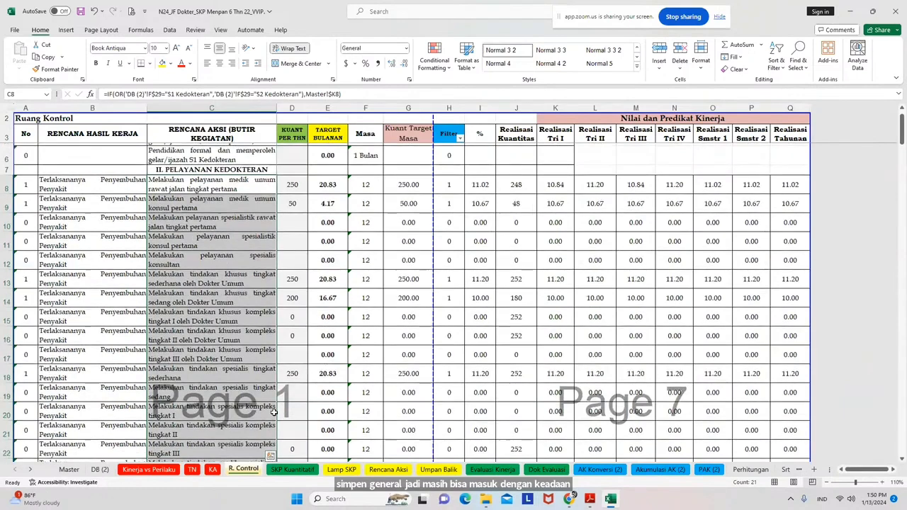
Compare the Rencana Aksi items on R. Control with the Butir Kegiatan list on the Master sheet
{"action": "left_click", "coordinate": [222, 302]}
{"action": "left_click_drag", "start_coordinate": [251, 186], "coordinate": [255, 437]}
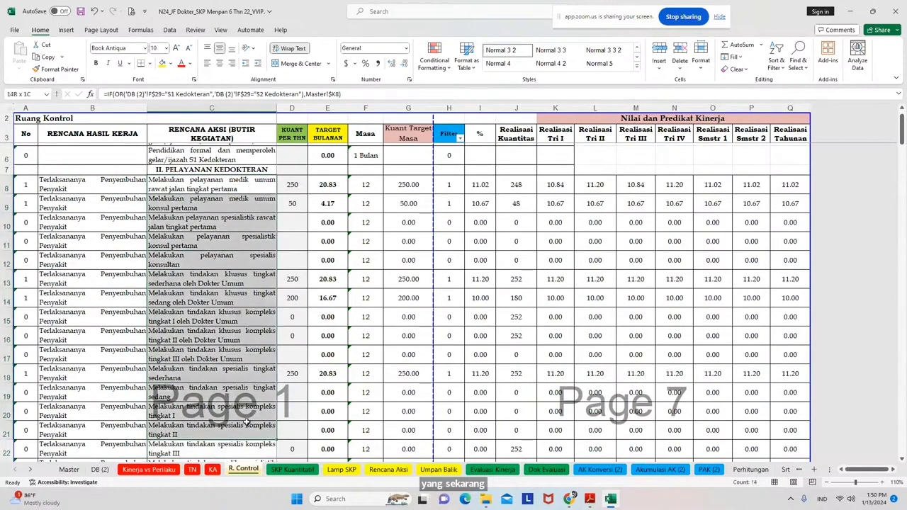
{"action": "left_click", "coordinate": [70, 470]}
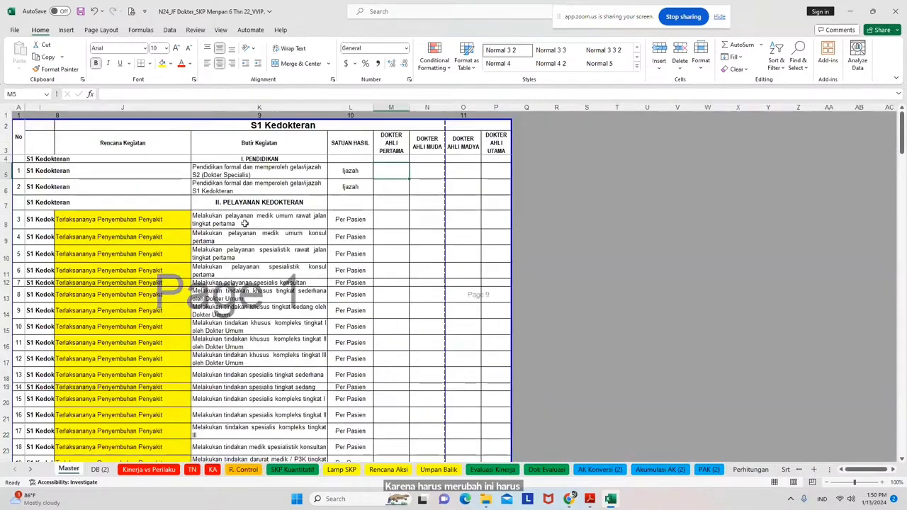
{"action": "left_click", "coordinate": [243, 470]}
{"action": "left_click_drag", "start_coordinate": [232, 190], "coordinate": [231, 392]}
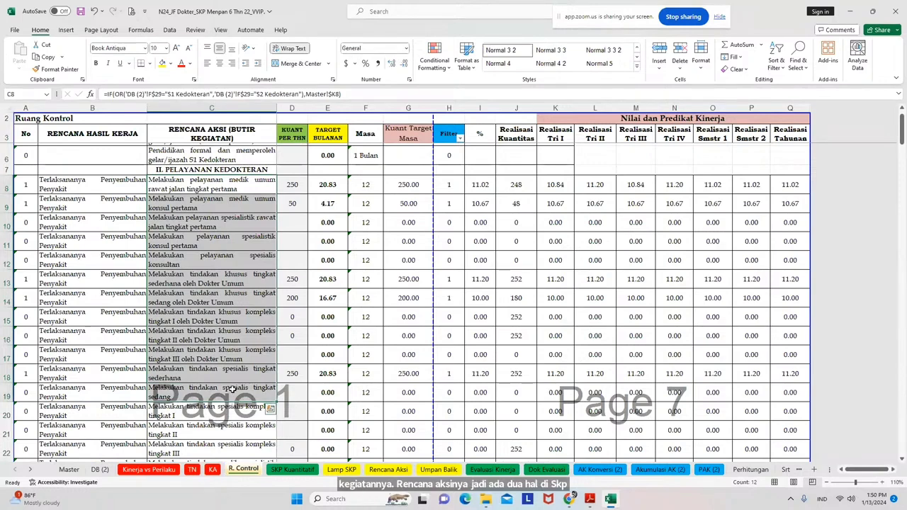
Examine the Rencana Hasil Kerja entries in B8:B18 alongside their matching Rencana Aksi items
{"action": "left_click", "coordinate": [117, 188]}
{"action": "left_click_drag", "start_coordinate": [117, 187], "coordinate": [123, 369]}
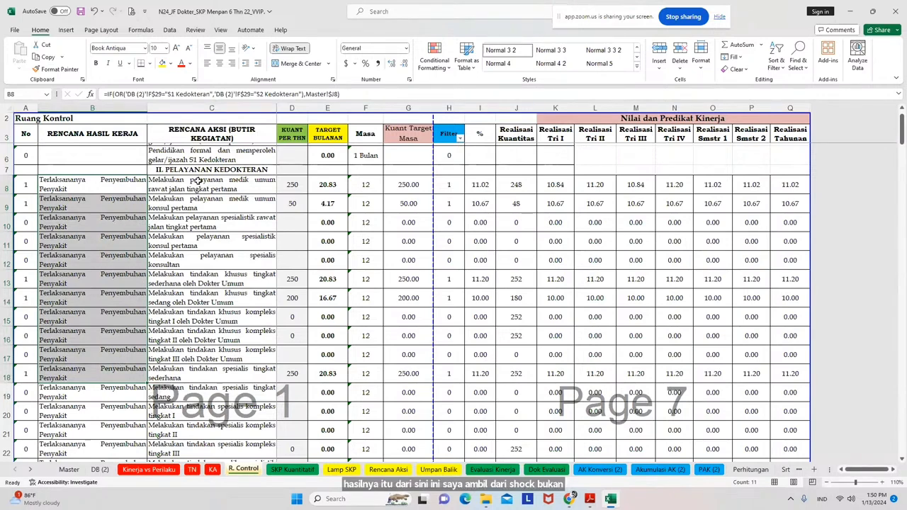
{"action": "left_click_drag", "start_coordinate": [202, 181], "coordinate": [206, 333]}
{"action": "left_click_drag", "start_coordinate": [107, 186], "coordinate": [123, 371]}
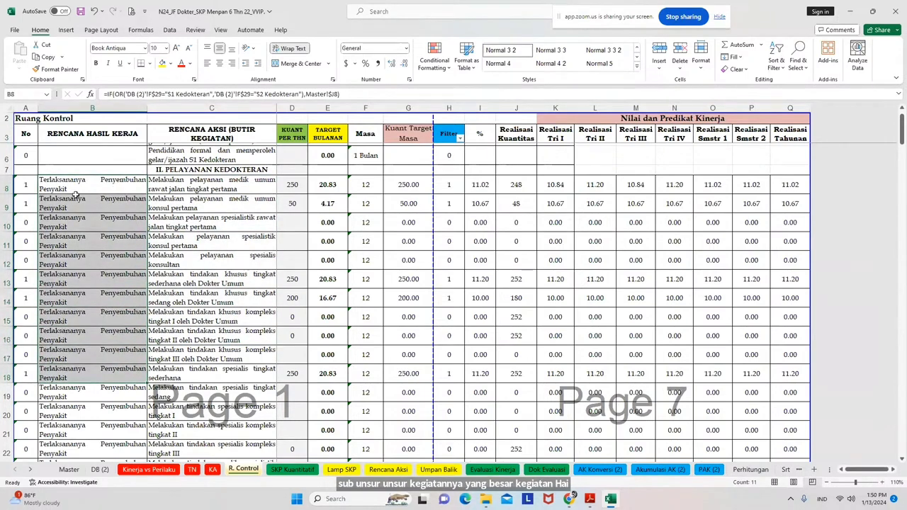
{"action": "left_click", "coordinate": [100, 188]}
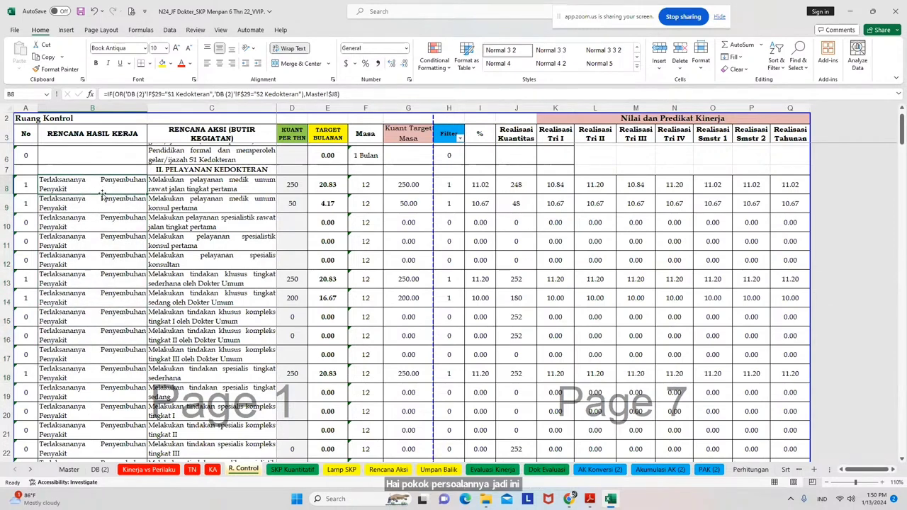
Locate the end of the Terlaksananya Penyembuhan Penyakit group and highlight its work results and activity items in B8:C28
{"action": "left_click_drag", "start_coordinate": [113, 188], "coordinate": [118, 408]}
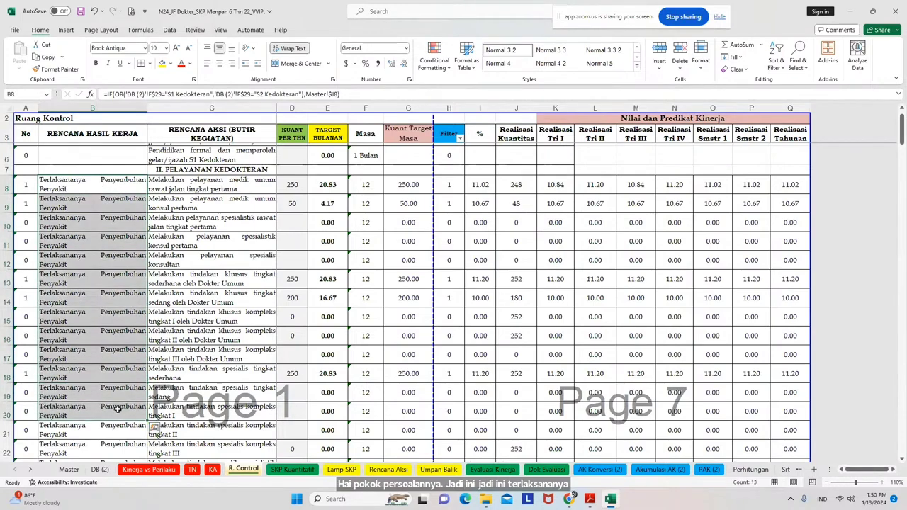
{"action": "scroll", "coordinate": [118, 408], "scroll_direction": "down", "scroll_amount": 2}
{"action": "scroll", "coordinate": [117, 409], "scroll_direction": "down", "scroll_amount": 3}
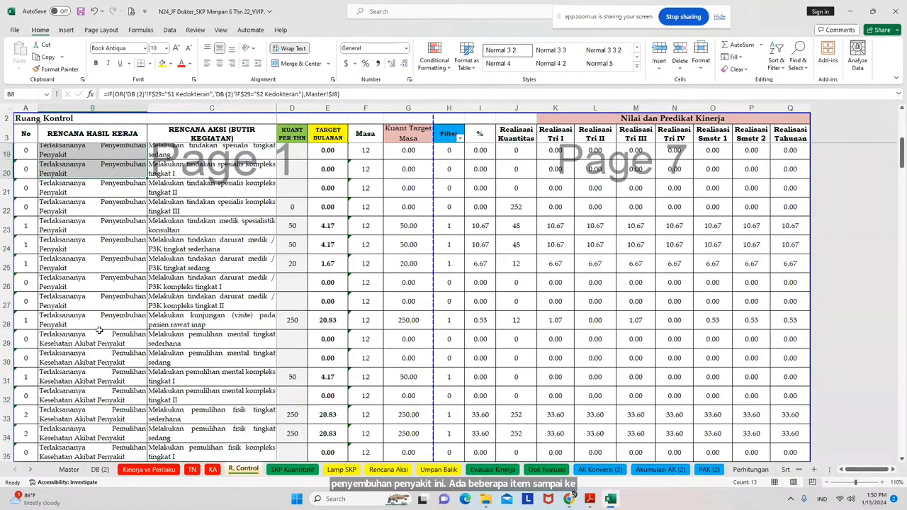
{"action": "left_click", "coordinate": [99, 332]}
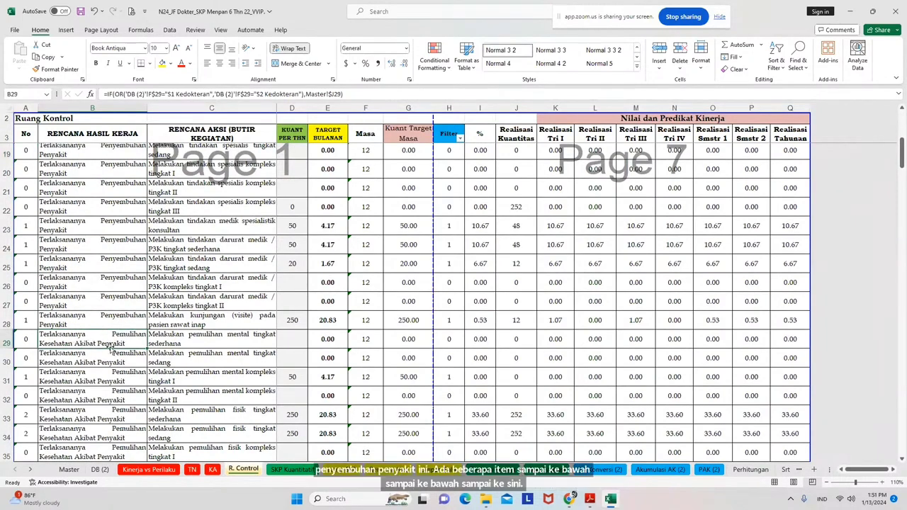
{"action": "left_click", "coordinate": [111, 322]}
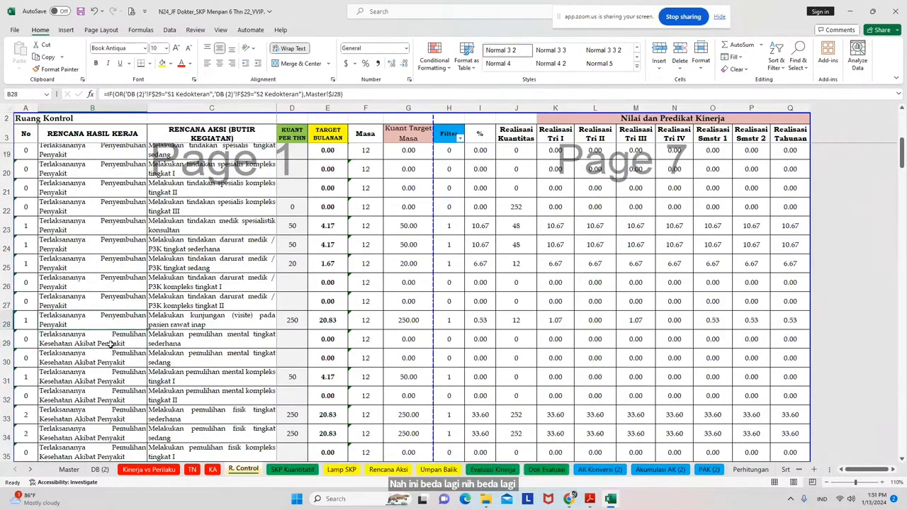
{"action": "left_click_drag", "start_coordinate": [118, 319], "coordinate": [181, 204]}
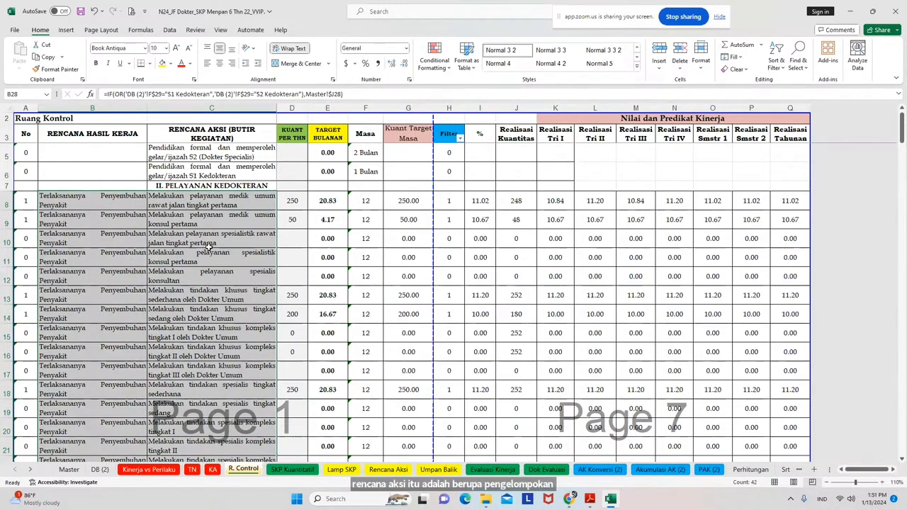
{"action": "scroll", "coordinate": [209, 244], "scroll_direction": "down", "scroll_amount": 5}
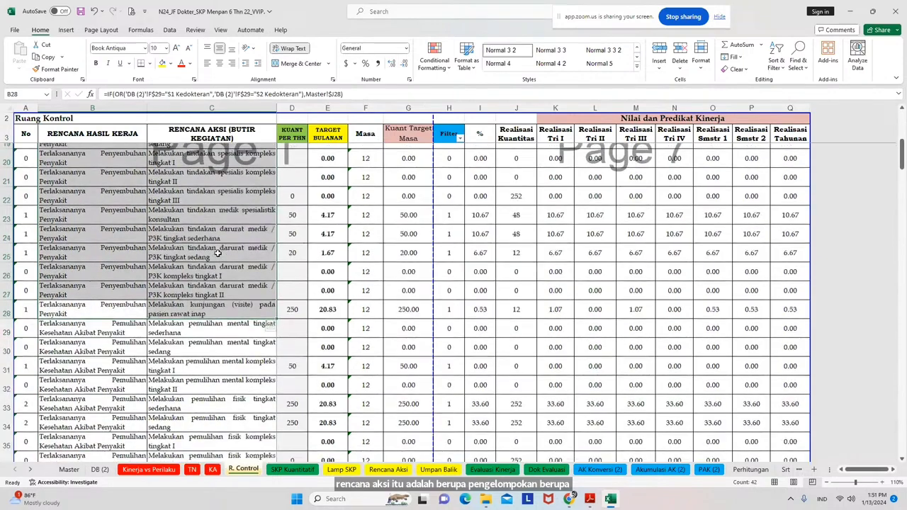
Examine the KUANT PER THN cells D9 and D10 and the work result in B10 at the start of Pelayanan Kedokteran
{"action": "scroll", "coordinate": [219, 252], "scroll_direction": "up", "scroll_amount": 1}
{"action": "scroll", "coordinate": [234, 241], "scroll_direction": "up", "scroll_amount": 3}
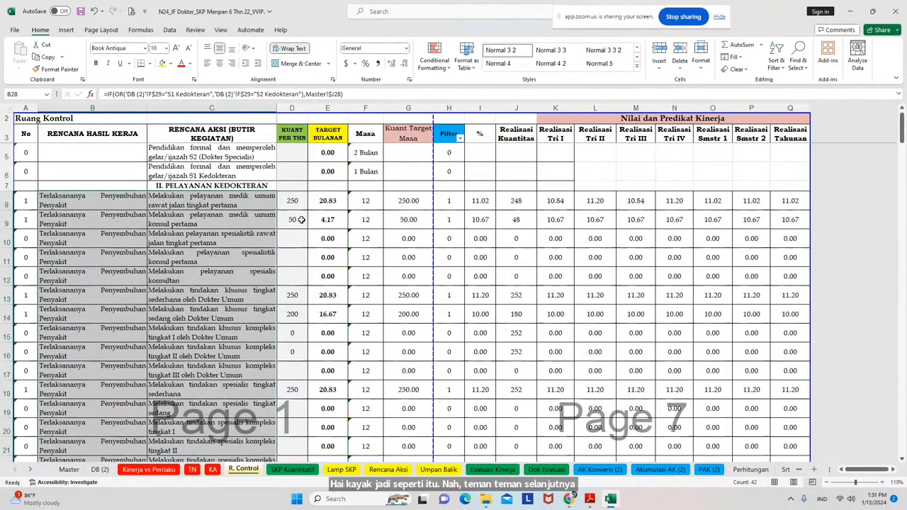
{"action": "left_click", "coordinate": [301, 219]}
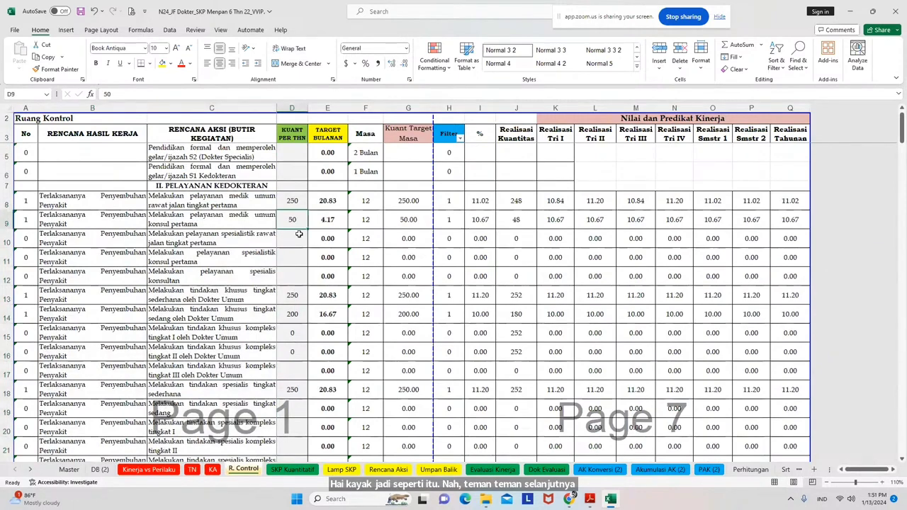
{"action": "left_click", "coordinate": [298, 238]}
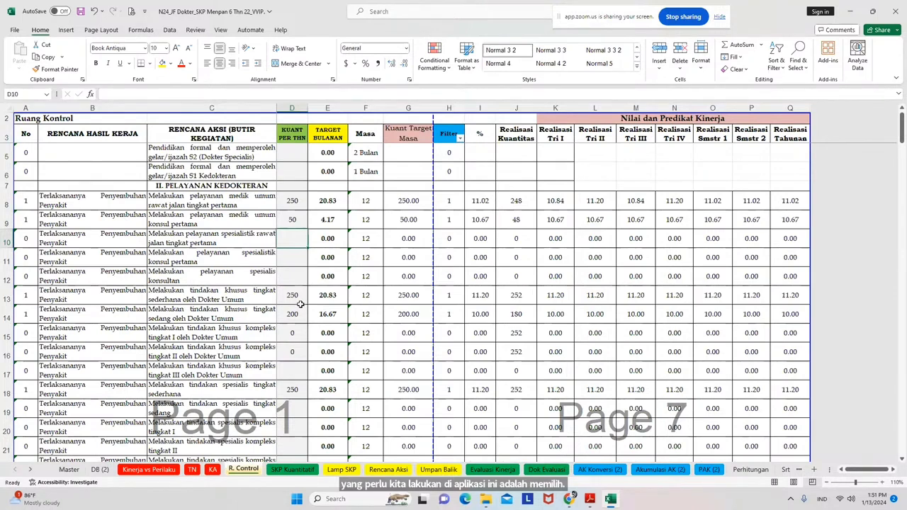
{"action": "left_click", "coordinate": [92, 246]}
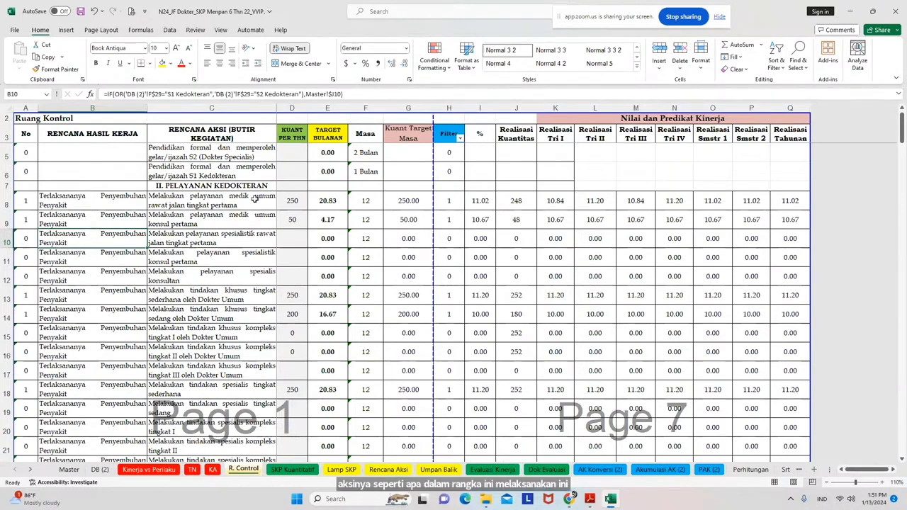
Compare the annual quantities in D8 and D9 with the general outpatient service activity in C8
{"action": "left_click", "coordinate": [295, 201]}
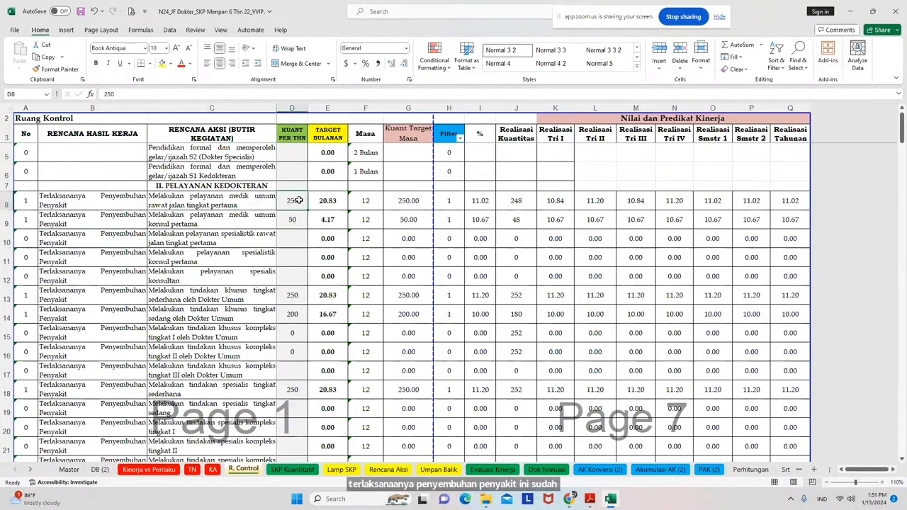
{"action": "left_click", "coordinate": [292, 220]}
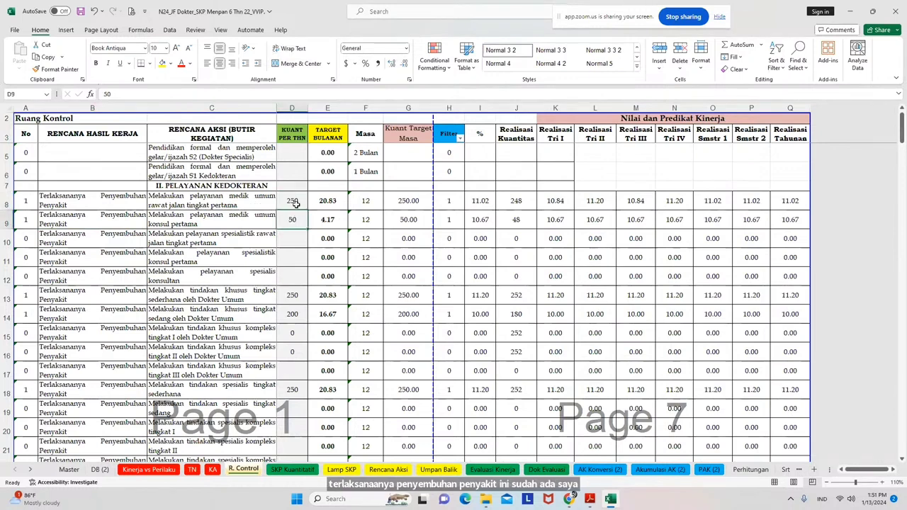
{"action": "left_click", "coordinate": [297, 201]}
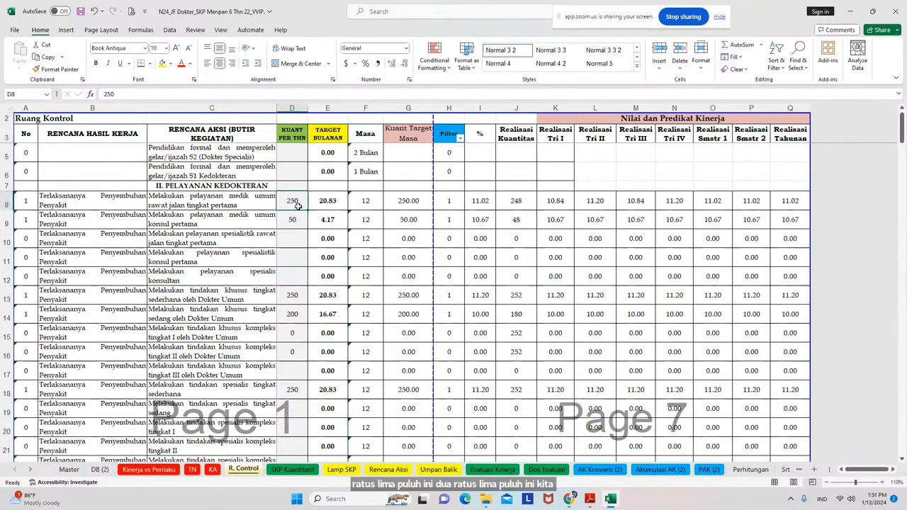
{"action": "left_click", "coordinate": [234, 206]}
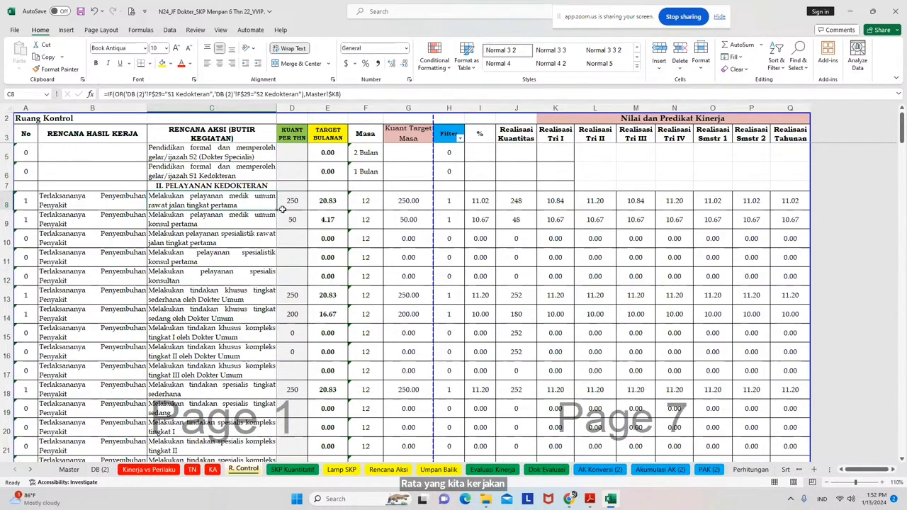
{"action": "left_click", "coordinate": [289, 208]}
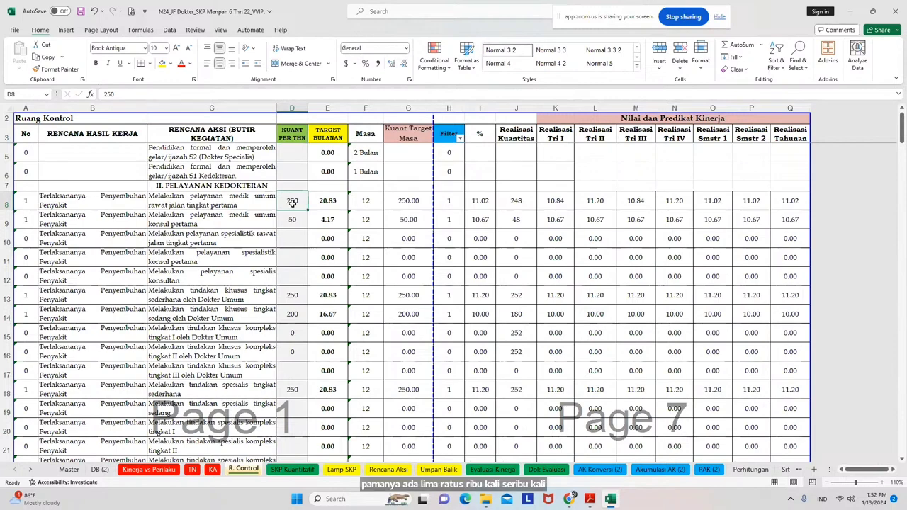
{"action": "left_click", "coordinate": [237, 206]}
{"action": "left_click", "coordinate": [293, 209]}
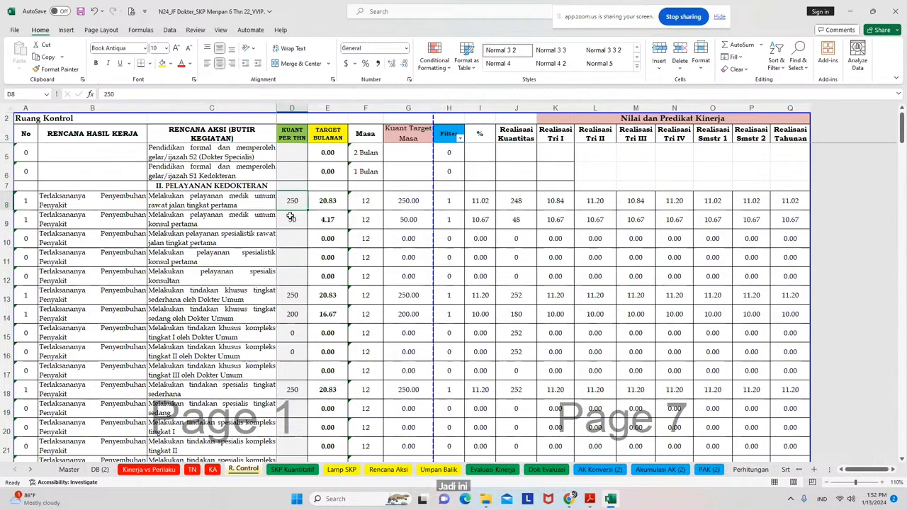
Highlight the annual quantities in D8:D21 and review the KUANT PER THN entries further down the list
{"action": "left_click", "coordinate": [301, 222]}
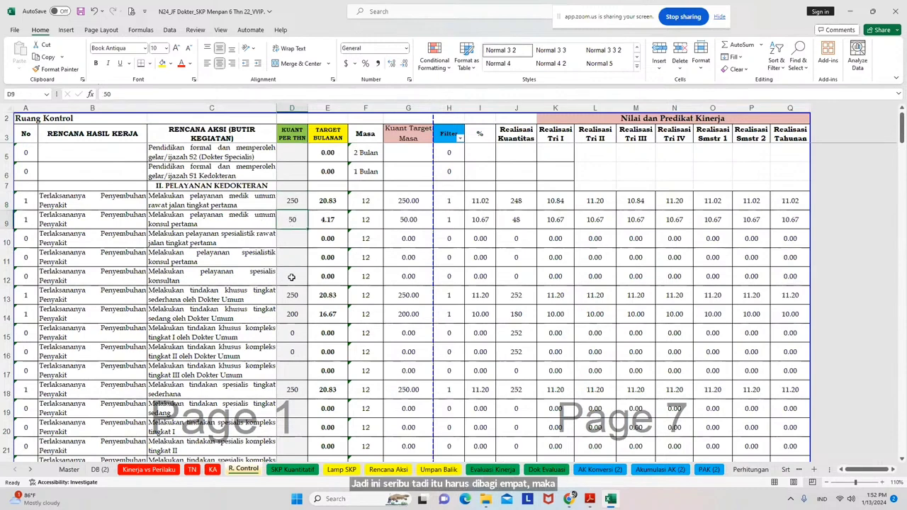
{"action": "left_click_drag", "start_coordinate": [299, 212], "coordinate": [294, 448]}
{"action": "scroll", "coordinate": [293, 440], "scroll_direction": "down", "scroll_amount": 1}
{"action": "scroll", "coordinate": [294, 440], "scroll_direction": "up", "scroll_amount": 1}
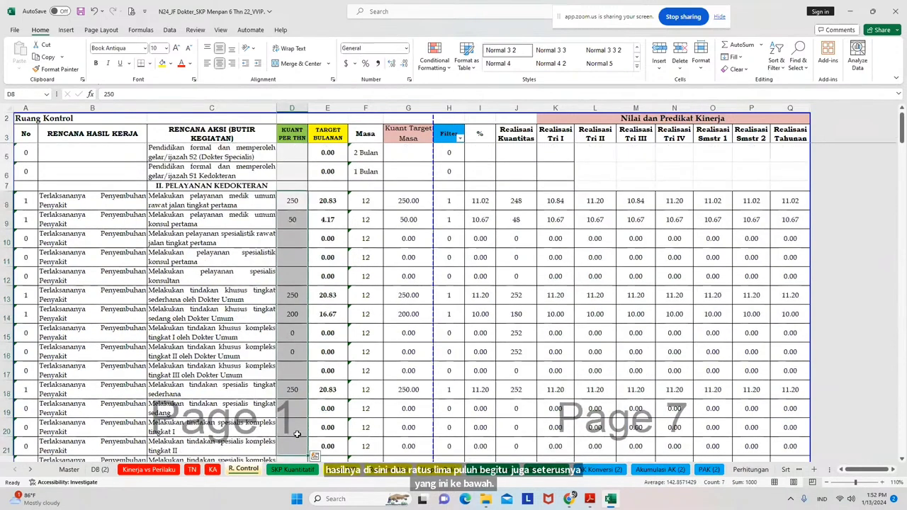
{"action": "left_click", "coordinate": [298, 223]}
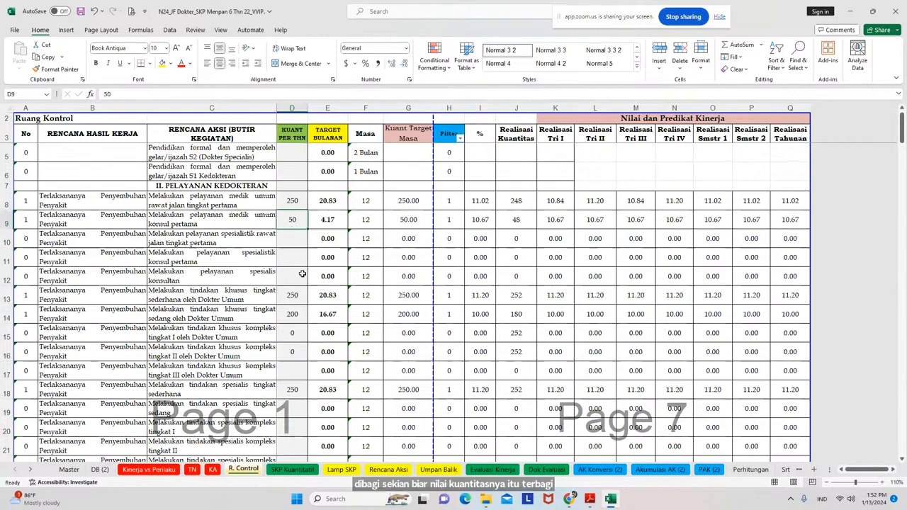
{"action": "scroll", "coordinate": [295, 333], "scroll_direction": "down", "scroll_amount": 1}
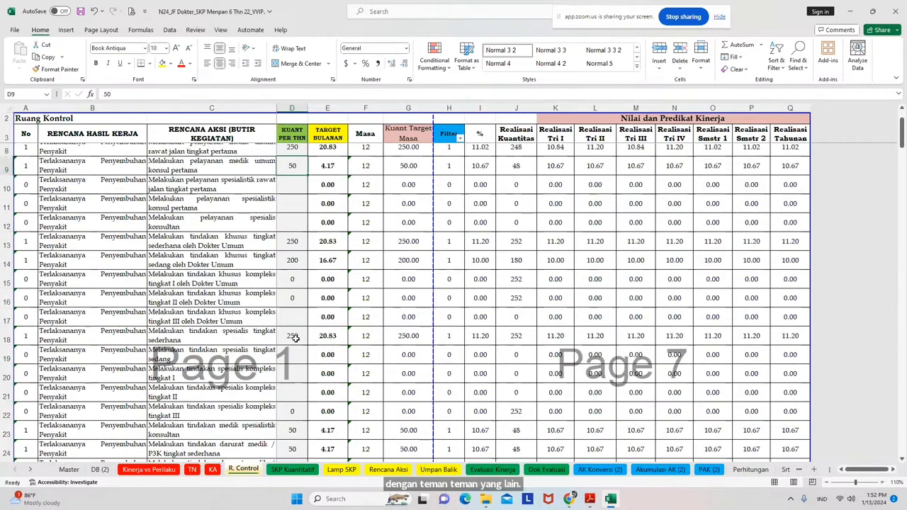
{"action": "scroll", "coordinate": [295, 338], "scroll_direction": "down", "scroll_amount": 4}
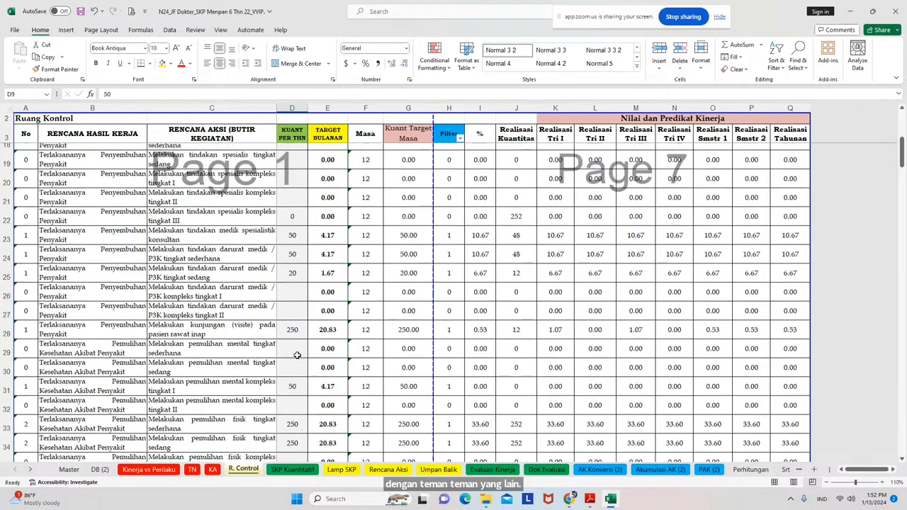
{"action": "scroll", "coordinate": [301, 333], "scroll_direction": "up", "scroll_amount": 4}
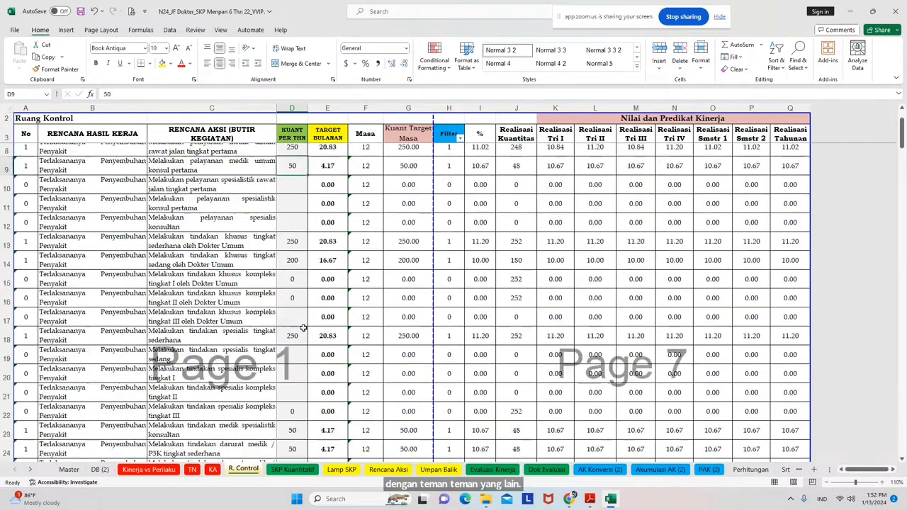
Filter the R. Control table by the Filter column, excluding the rows with value 0
{"action": "left_click", "coordinate": [460, 139]}
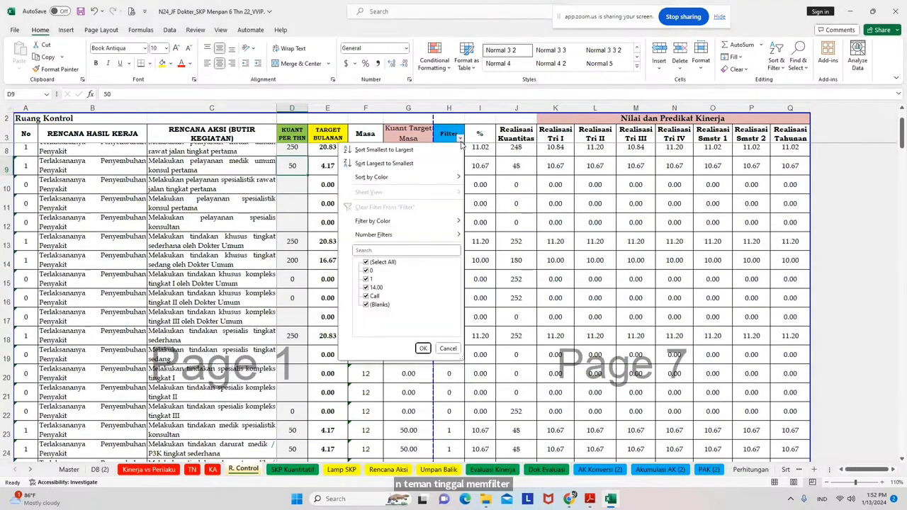
{"action": "left_click", "coordinate": [368, 272]}
{"action": "left_click", "coordinate": [424, 349]}
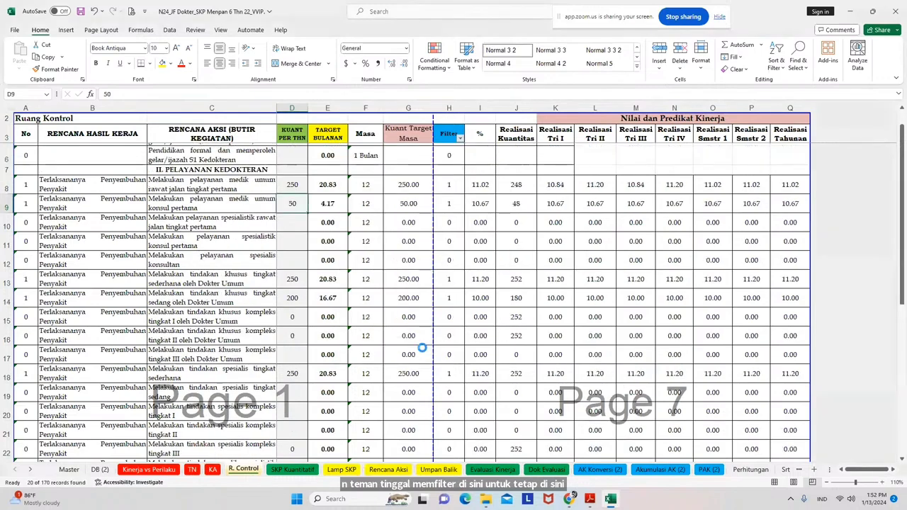
{"action": "scroll", "coordinate": [433, 339], "scroll_direction": "up", "scroll_amount": 2}
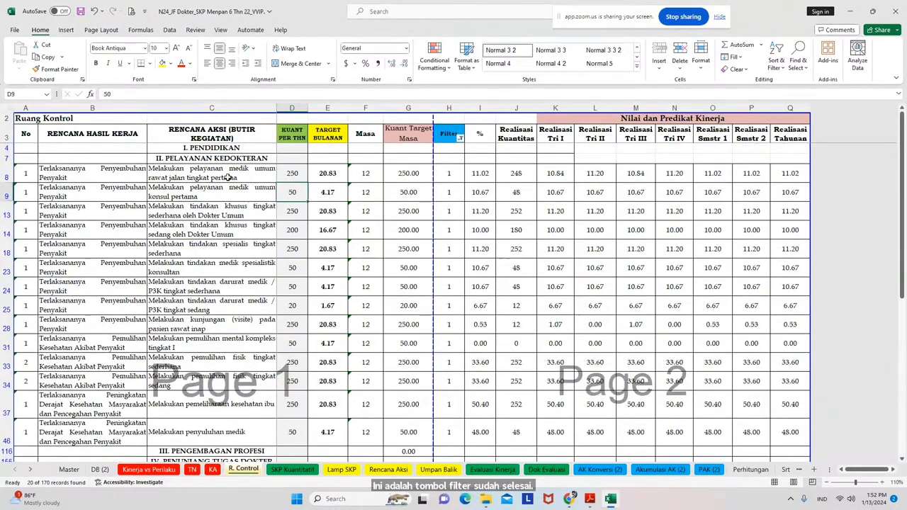
Highlight the filtered activity items in C8:C46 and locate the work result summary below the table
{"action": "left_click_drag", "start_coordinate": [228, 177], "coordinate": [253, 430]}
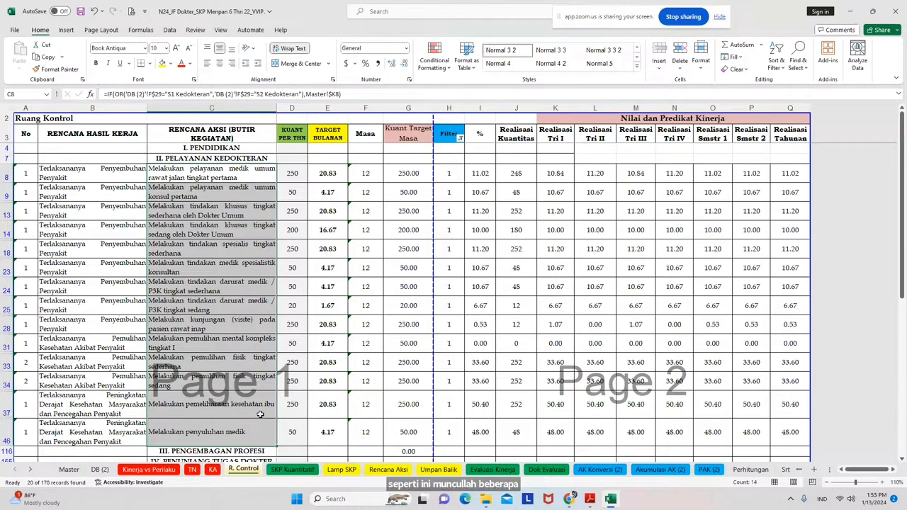
{"action": "scroll", "coordinate": [259, 416], "scroll_direction": "down", "scroll_amount": 2}
{"action": "scroll", "coordinate": [260, 415], "scroll_direction": "down", "scroll_amount": 3}
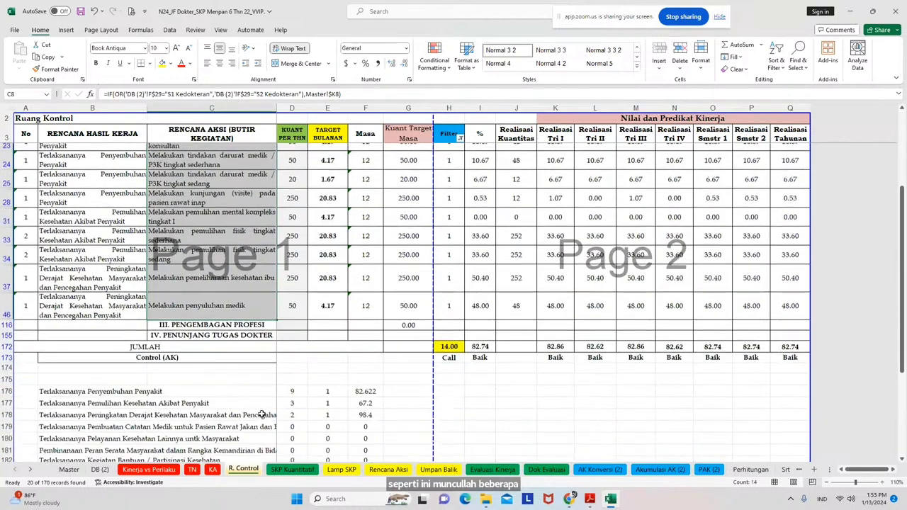
Inspect the activity totals in D176:D178 for the Penyembuhan Penyakit, Pemulihan Kesehatan and Peningkatan Derajat Kesehatan work results
{"action": "left_click", "coordinate": [50, 386]}
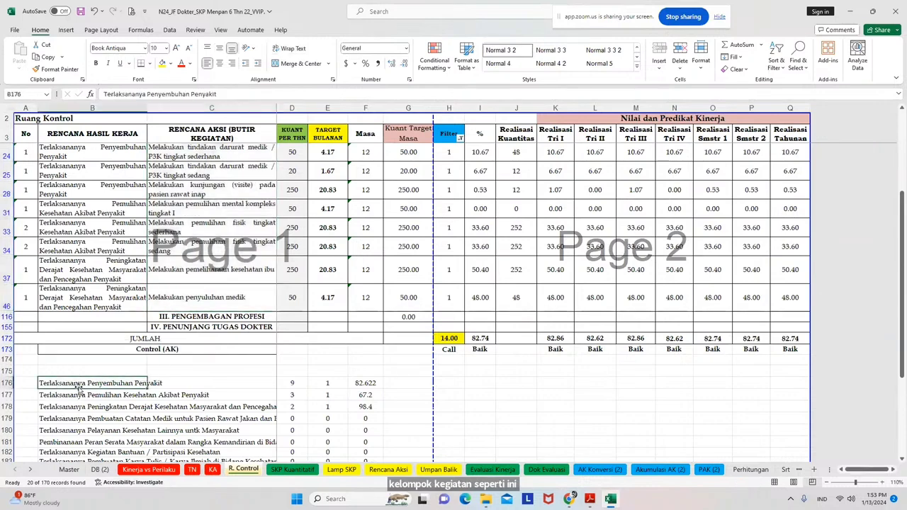
{"action": "left_click", "coordinate": [293, 383]}
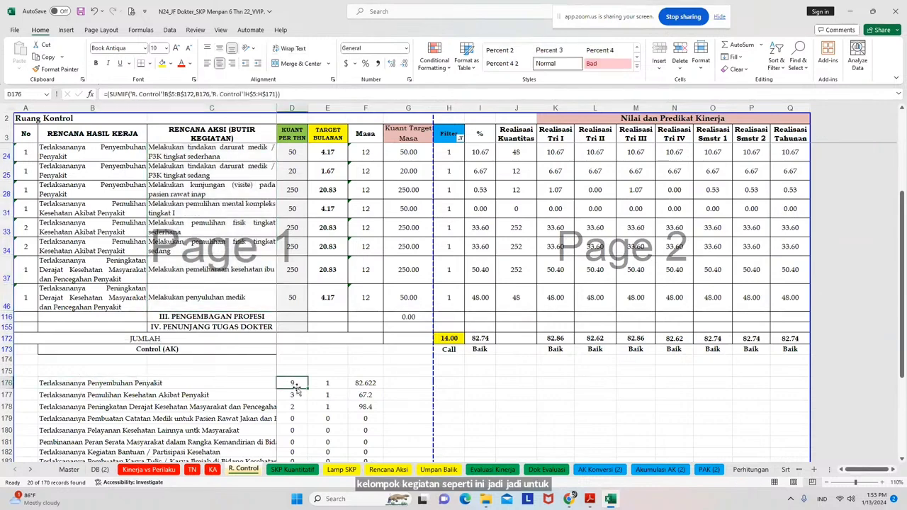
{"action": "left_click", "coordinate": [50, 399]}
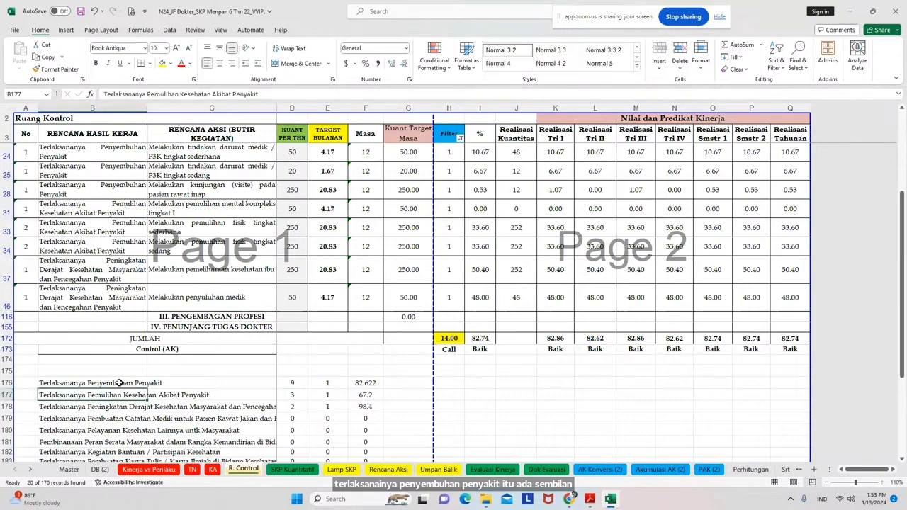
{"action": "left_click", "coordinate": [291, 397]}
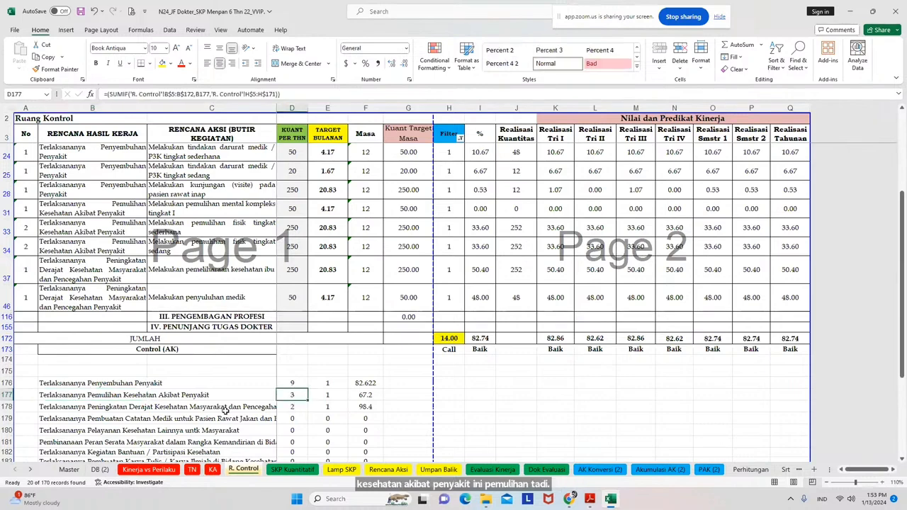
{"action": "left_click", "coordinate": [57, 406]}
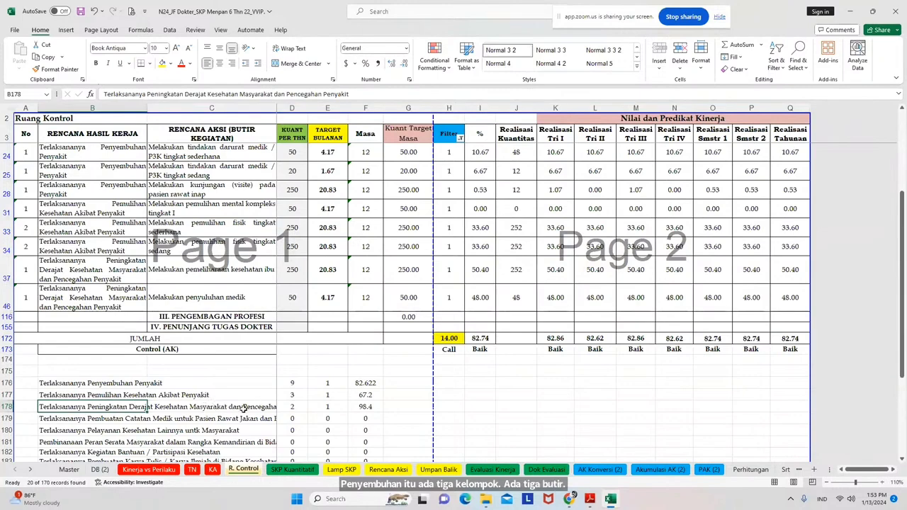
{"action": "left_click", "coordinate": [237, 408]}
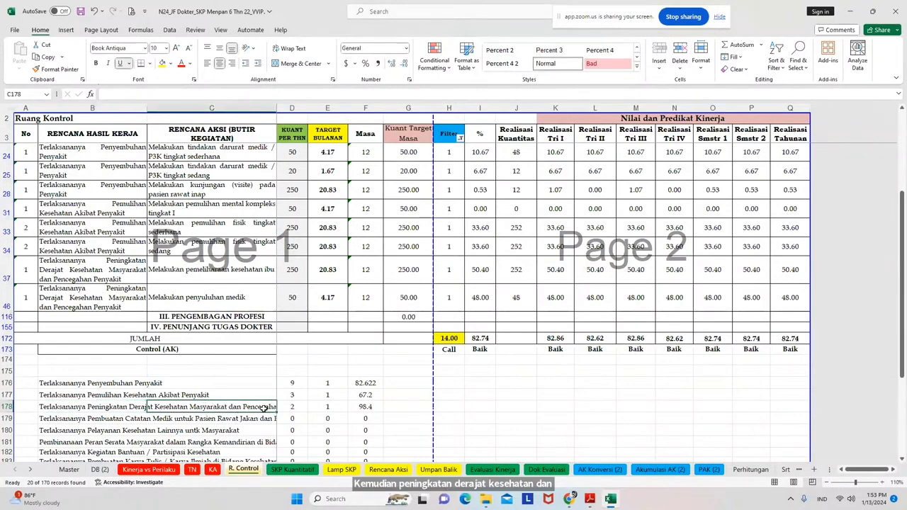
{"action": "left_click", "coordinate": [291, 407]}
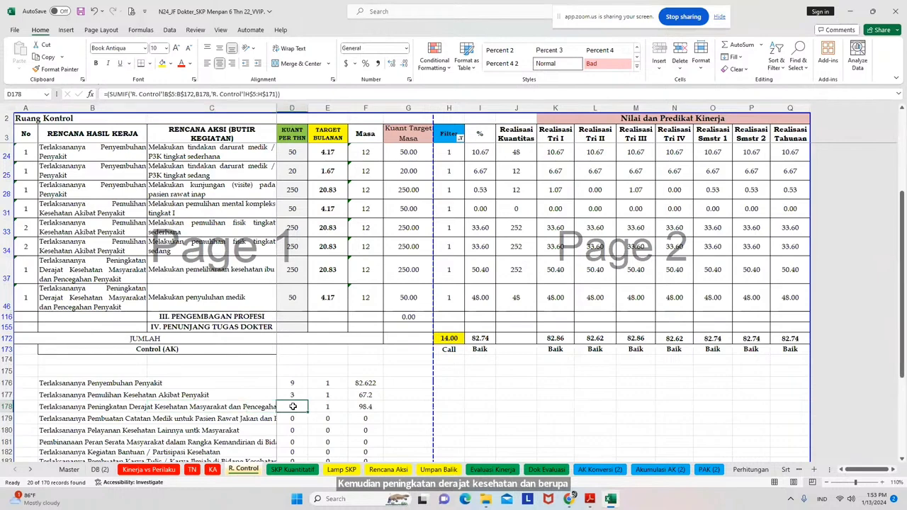
Highlight the work result percentages in F176:F178 and open the January activity report on sheet 1
{"action": "left_click_drag", "start_coordinate": [366, 382], "coordinate": [370, 405]}
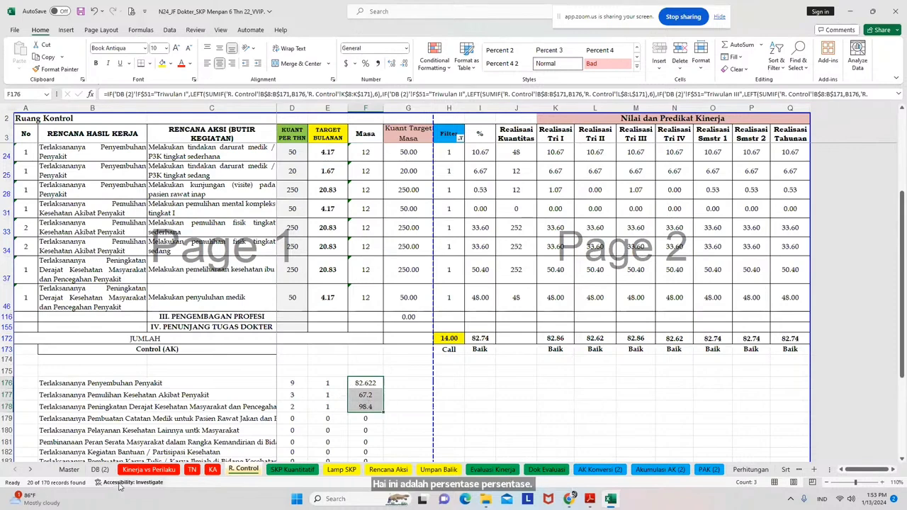
{"action": "left_click", "coordinate": [33, 471]}
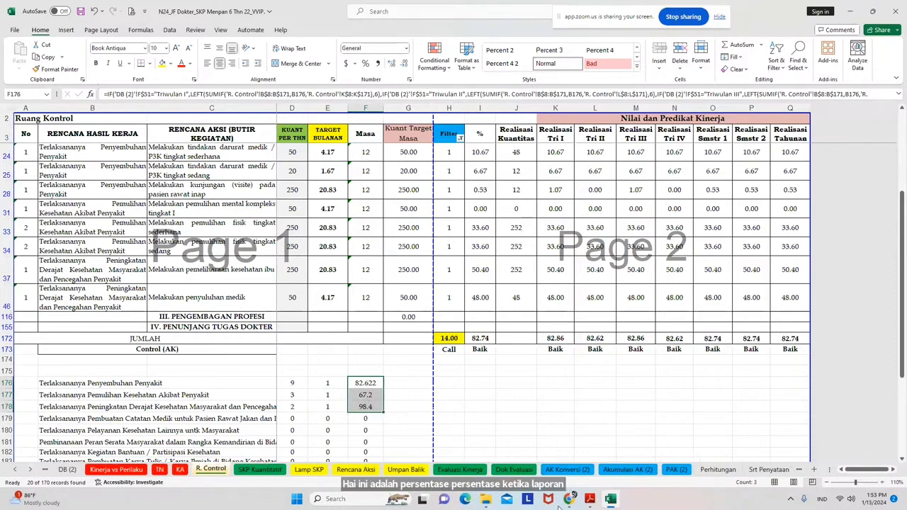
{"action": "left_click", "coordinate": [32, 470]}
{"action": "double_click", "coordinate": [32, 471]}
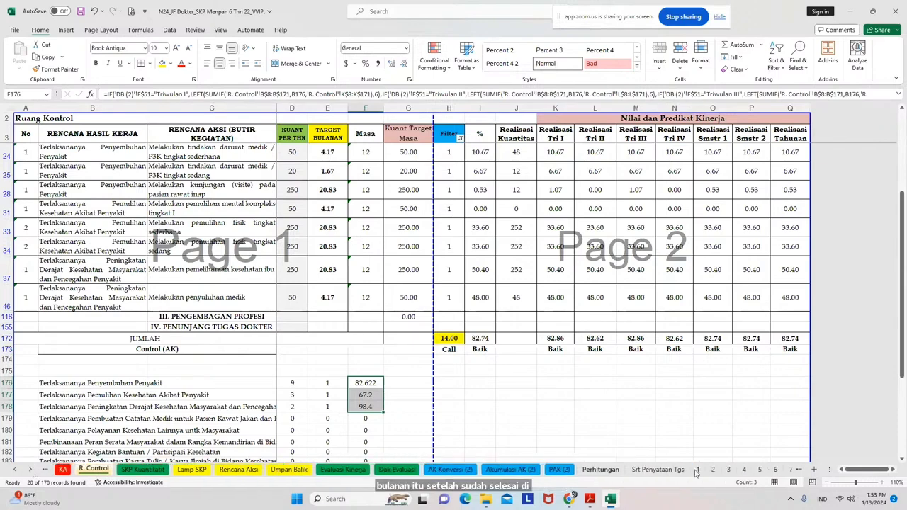
{"action": "left_click", "coordinate": [700, 471]}
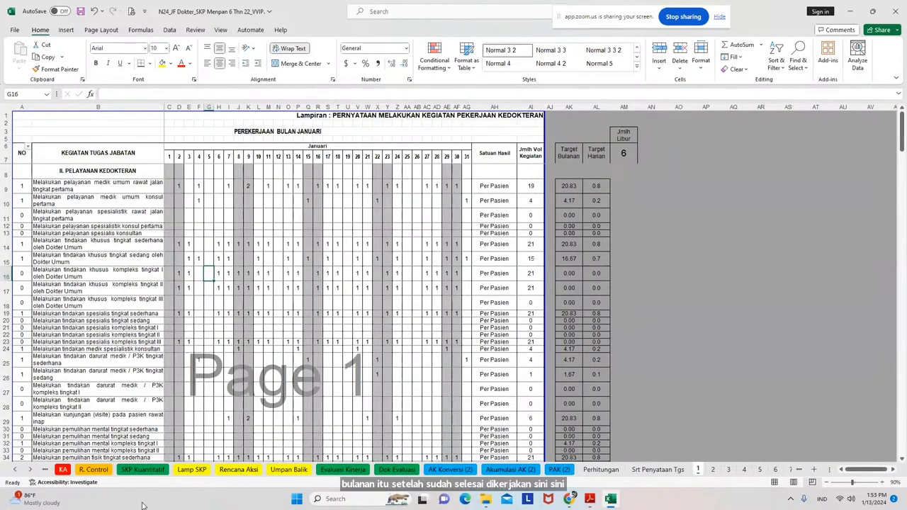
Return to the R. Control sheet and select the Terlaksananya Penyembuhan Penyakit percentage in F176
{"action": "left_click", "coordinate": [14, 470]}
{"action": "left_click", "coordinate": [14, 470]}
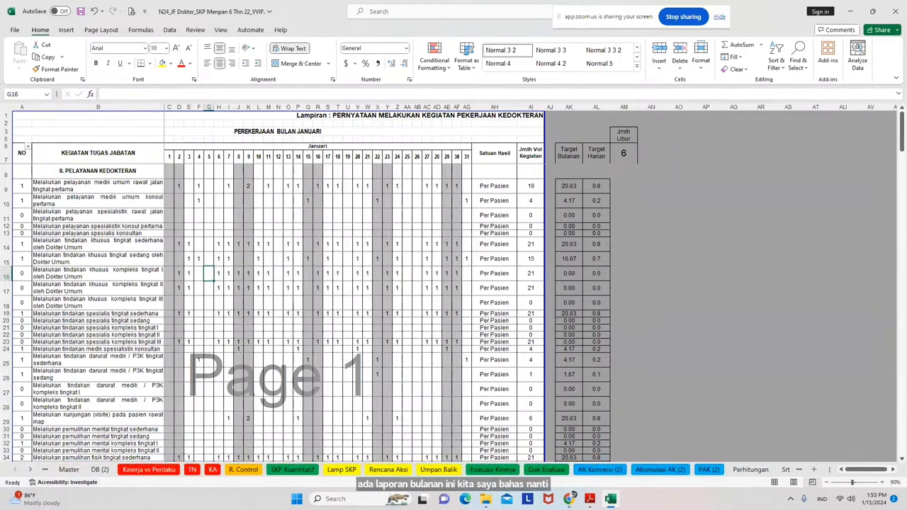
{"action": "left_click", "coordinate": [243, 470]}
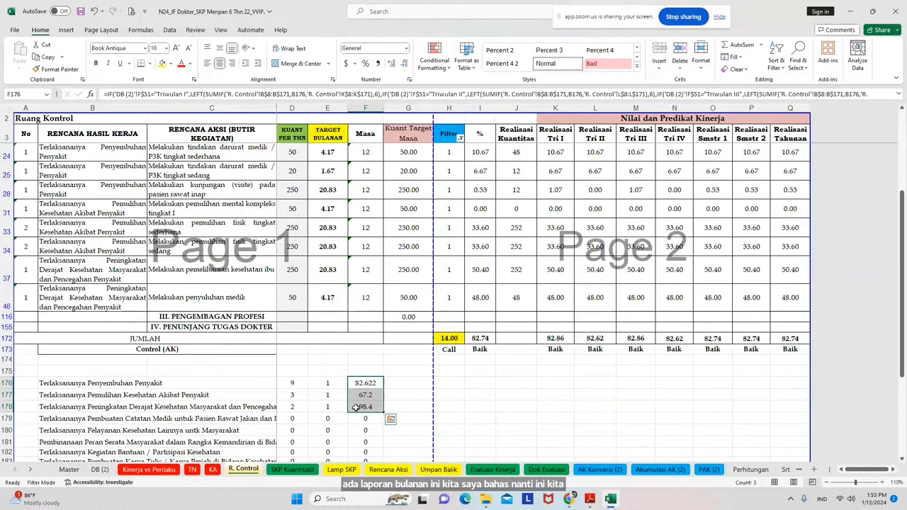
{"action": "left_click", "coordinate": [363, 387]}
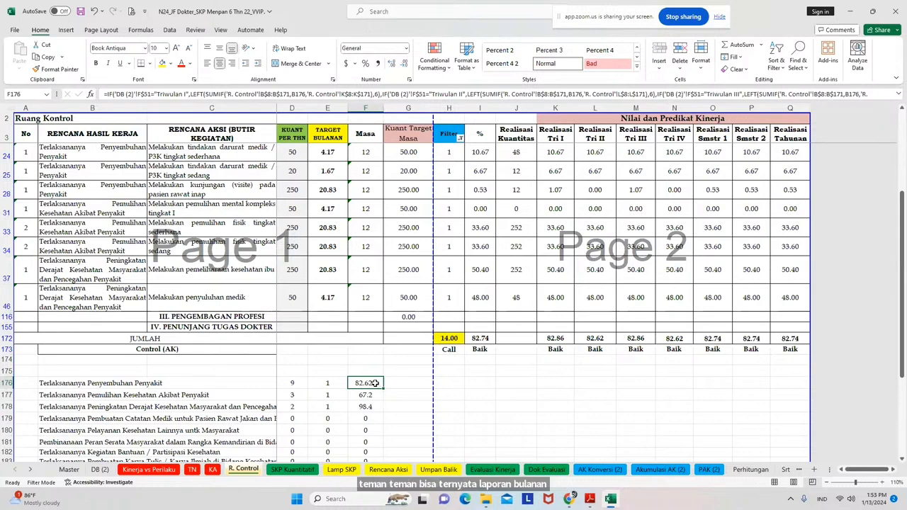
Inspect the work result percentages in F177 and F178, and highlight the filtered work result groups in B24:B46
{"action": "left_click", "coordinate": [379, 399]}
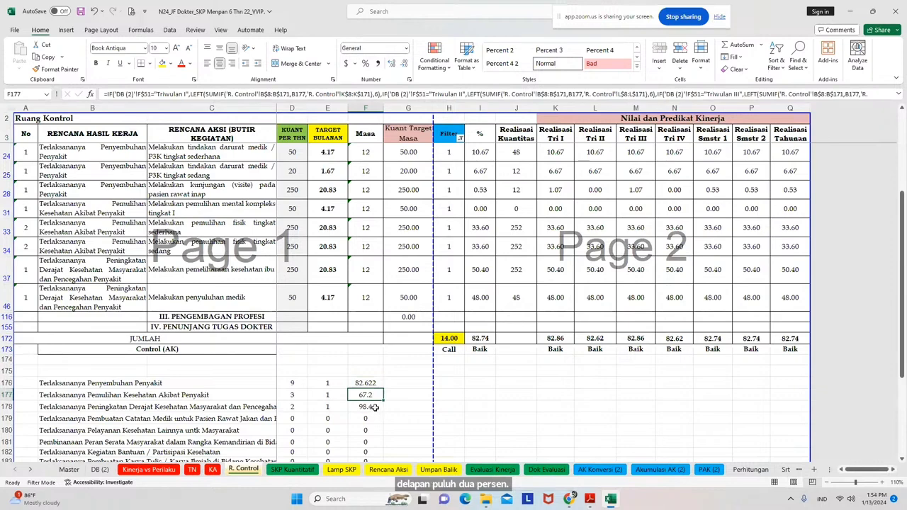
{"action": "left_click", "coordinate": [374, 407]}
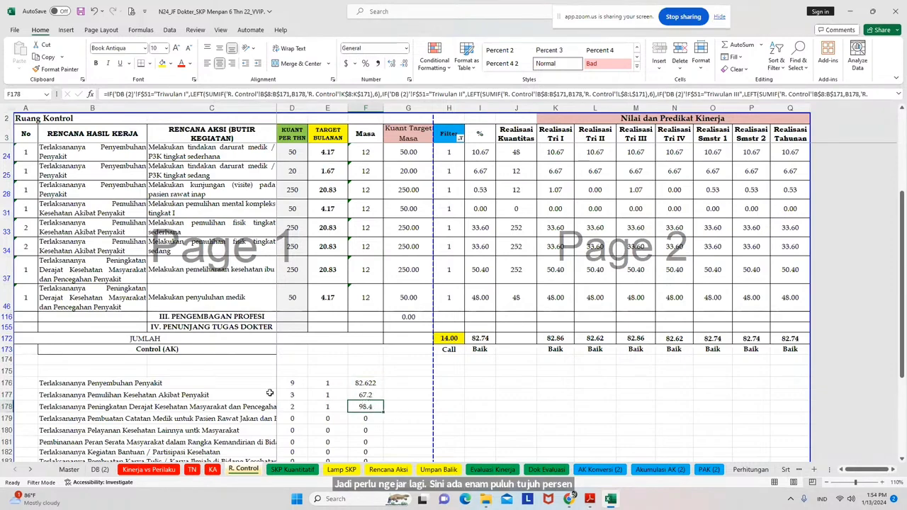
{"action": "left_click", "coordinate": [95, 381]}
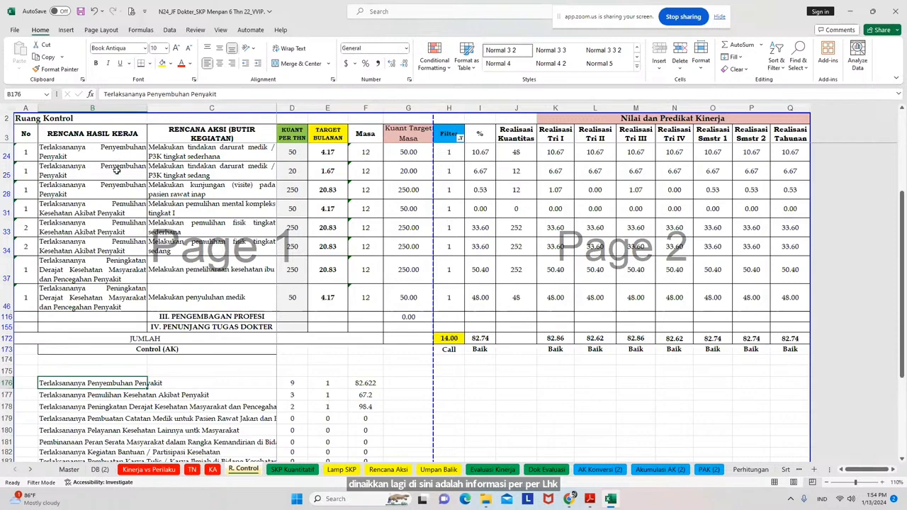
{"action": "left_click", "coordinate": [124, 299]}
{"action": "left_click_drag", "start_coordinate": [119, 150], "coordinate": [120, 302]}
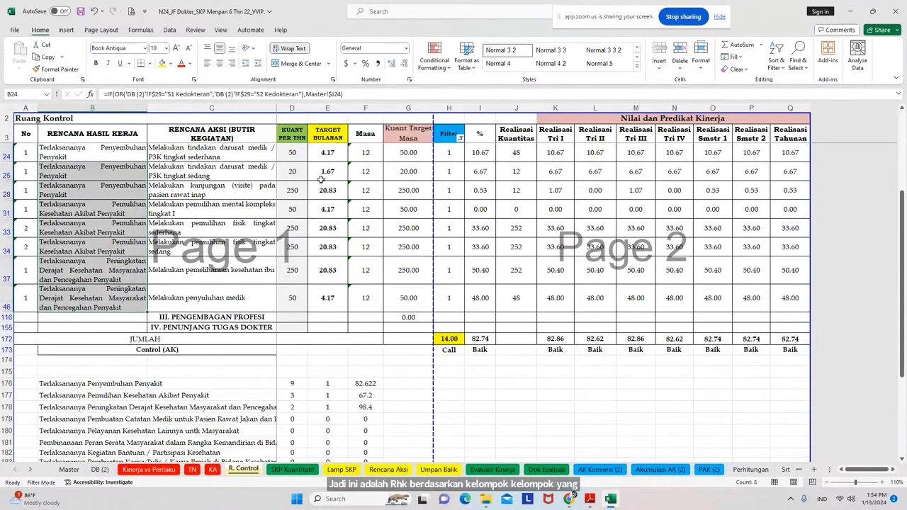
Show every activity item again by including all values in the Filter column
{"action": "left_click", "coordinate": [461, 137]}
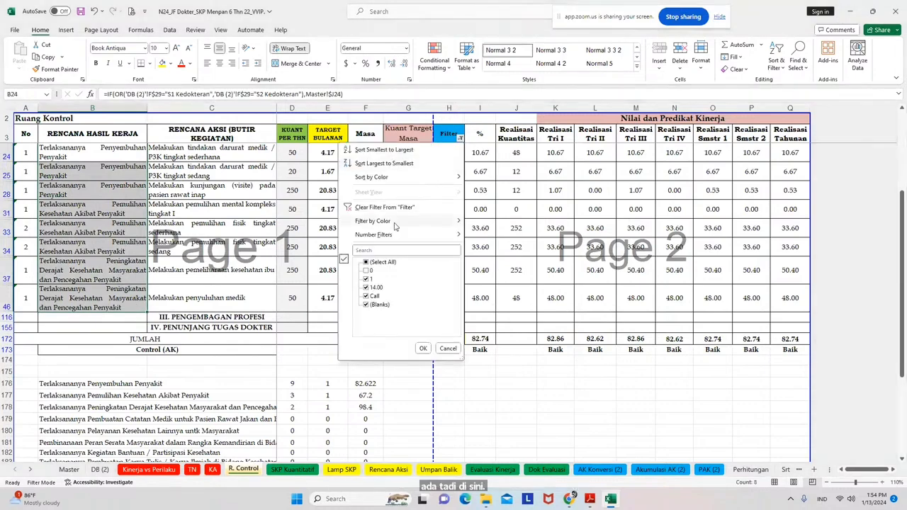
{"action": "left_click", "coordinate": [376, 263]}
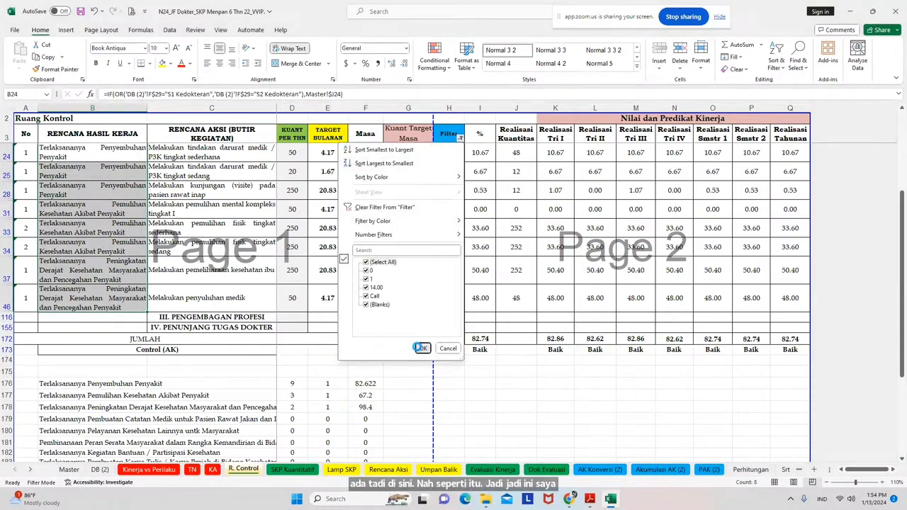
{"action": "left_click", "coordinate": [423, 348]}
Examine the unfiltered rows around D35 and the Catatan Medik and Pelayanan Kesehatan Lainnya groups in B48 and B49
{"action": "scroll", "coordinate": [414, 343], "scroll_direction": "down", "scroll_amount": 2}
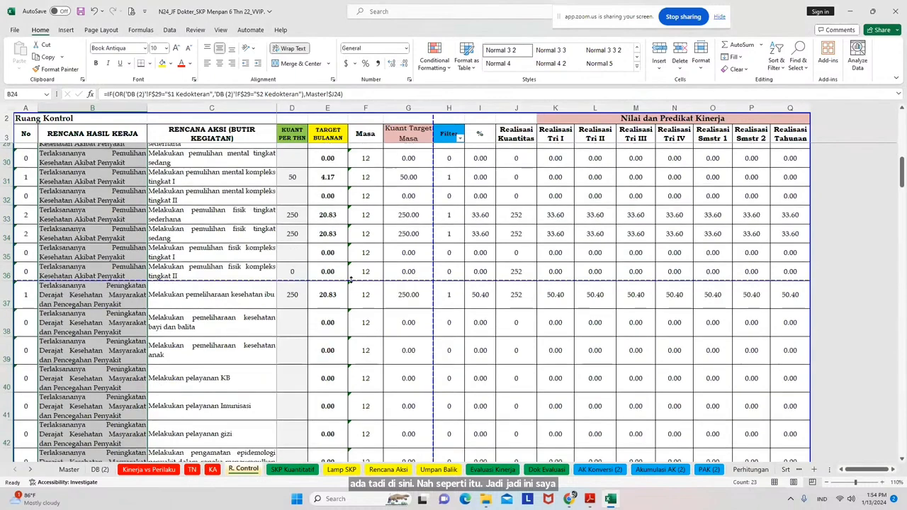
{"action": "left_click", "coordinate": [300, 257]}
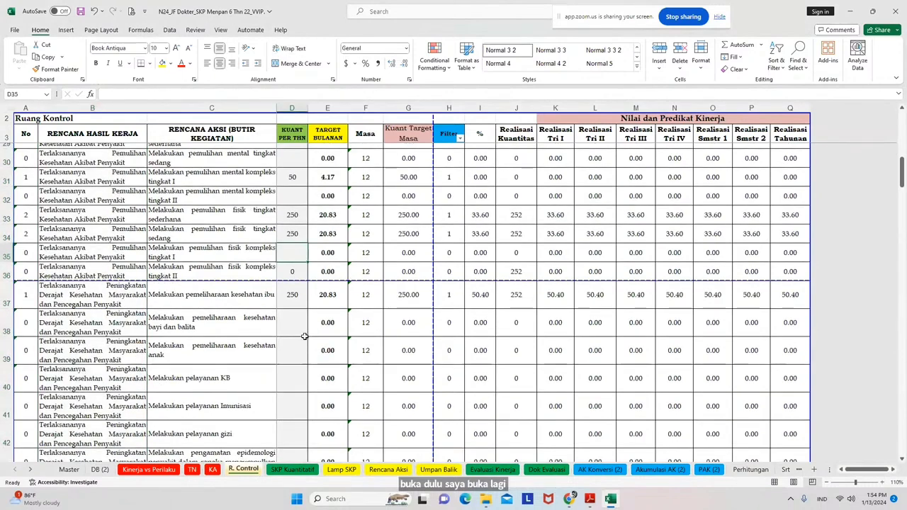
{"action": "scroll", "coordinate": [304, 337], "scroll_direction": "down", "scroll_amount": 1}
{"action": "scroll", "coordinate": [304, 336], "scroll_direction": "down", "scroll_amount": 4}
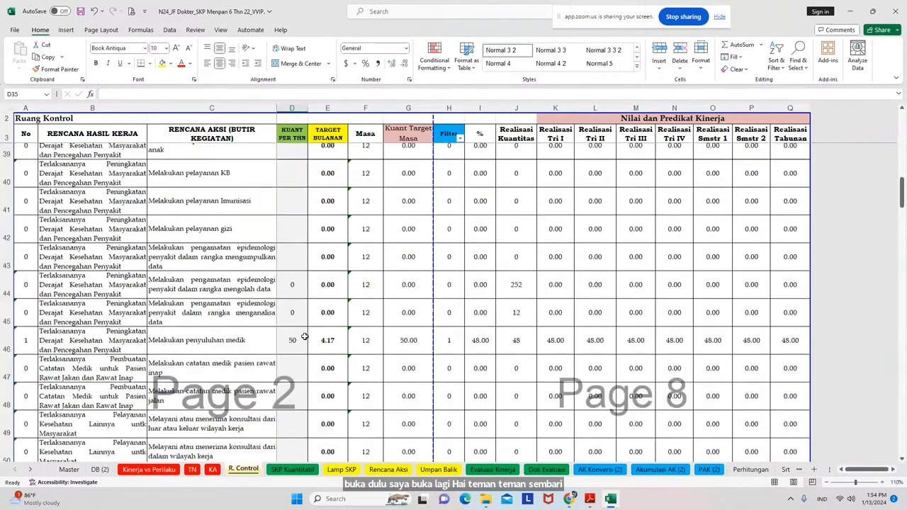
{"action": "left_click", "coordinate": [123, 358]}
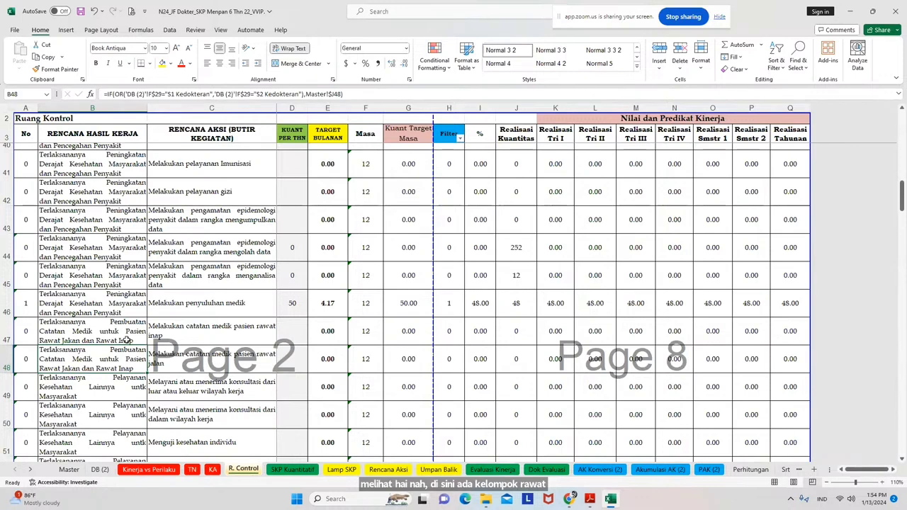
{"action": "left_click", "coordinate": [119, 390]}
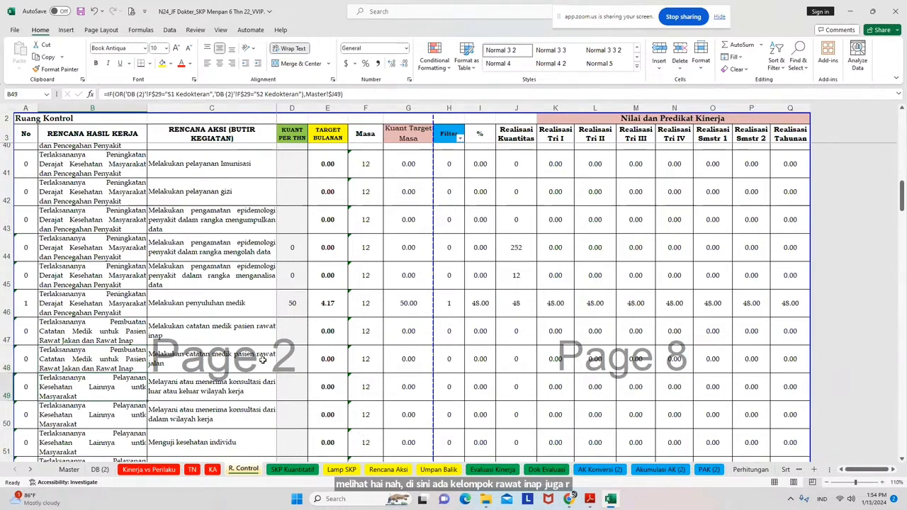
Highlight the activity items in C8:C17 and their Penyembuhan Penyakit work results in B8:B20
{"action": "scroll", "coordinate": [295, 334], "scroll_direction": "up", "scroll_amount": 3}
{"action": "scroll", "coordinate": [297, 331], "scroll_direction": "up", "scroll_amount": 10}
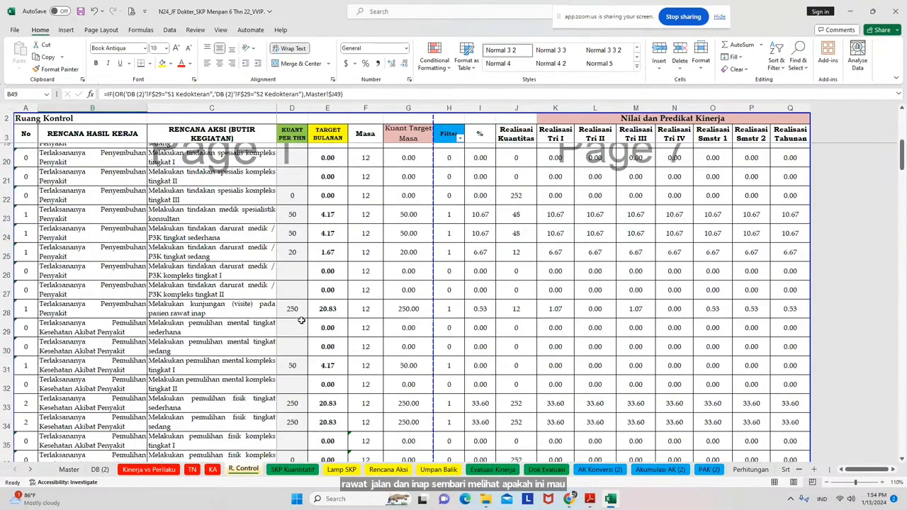
{"action": "left_click_drag", "start_coordinate": [241, 220], "coordinate": [269, 386]}
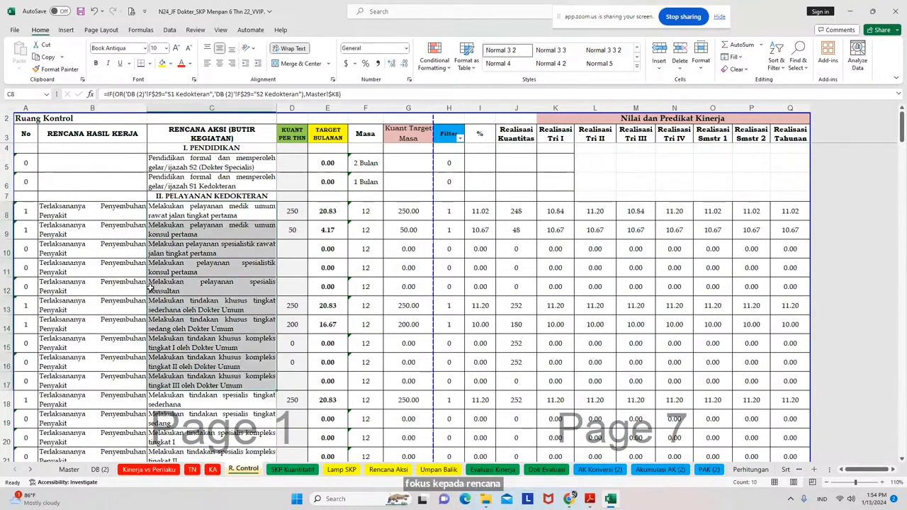
{"action": "left_click_drag", "start_coordinate": [102, 211], "coordinate": [110, 437]}
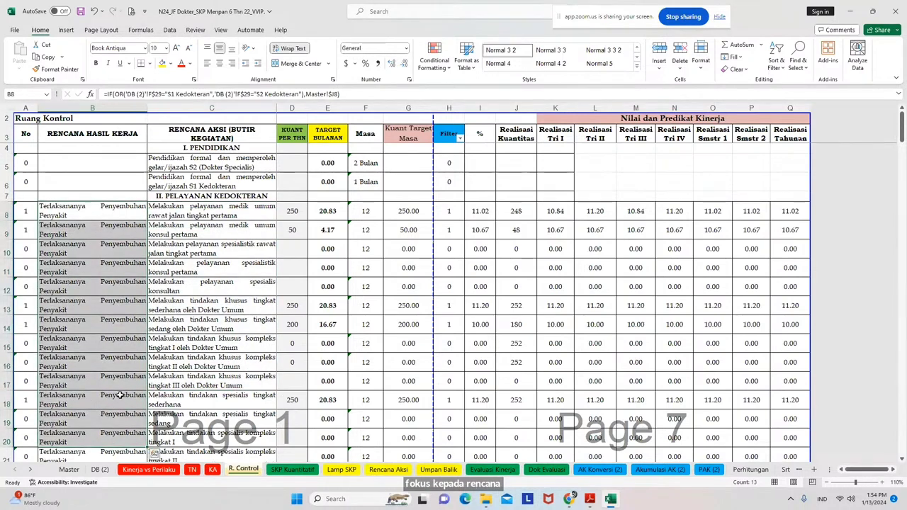
Highlight the Pemulihan Kesehatan Akibat Penyakit work results in B30:B35
{"action": "scroll", "coordinate": [105, 397], "scroll_direction": "down", "scroll_amount": 1}
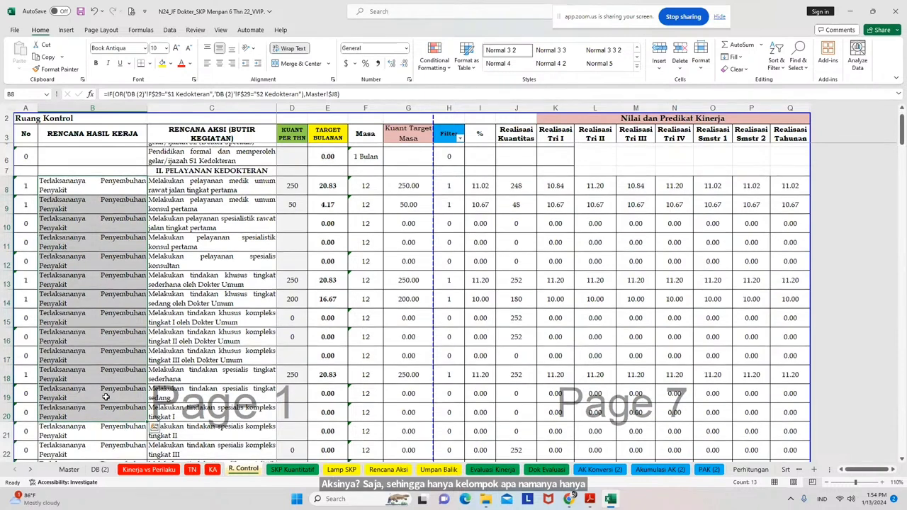
{"action": "scroll", "coordinate": [105, 398], "scroll_direction": "down", "scroll_amount": 5}
{"action": "left_click_drag", "start_coordinate": [121, 323], "coordinate": [117, 429]}
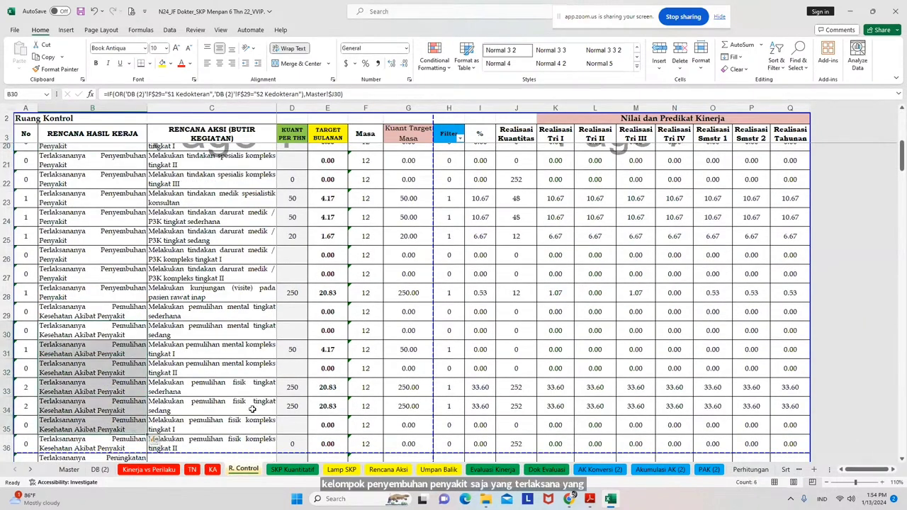
Highlight the annual quantities for the Penyembuhan Penyakit activities in D8:D18, and reduce the highlight to D8:D12
{"action": "scroll", "coordinate": [169, 395], "scroll_direction": "up", "scroll_amount": 1}
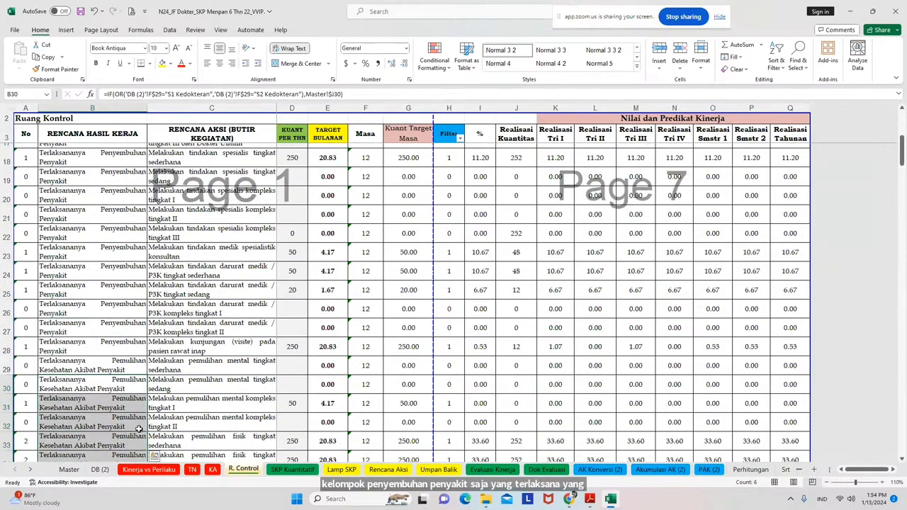
{"action": "scroll", "coordinate": [139, 429], "scroll_direction": "up", "scroll_amount": 5}
{"action": "left_click_drag", "start_coordinate": [298, 209], "coordinate": [291, 401]}
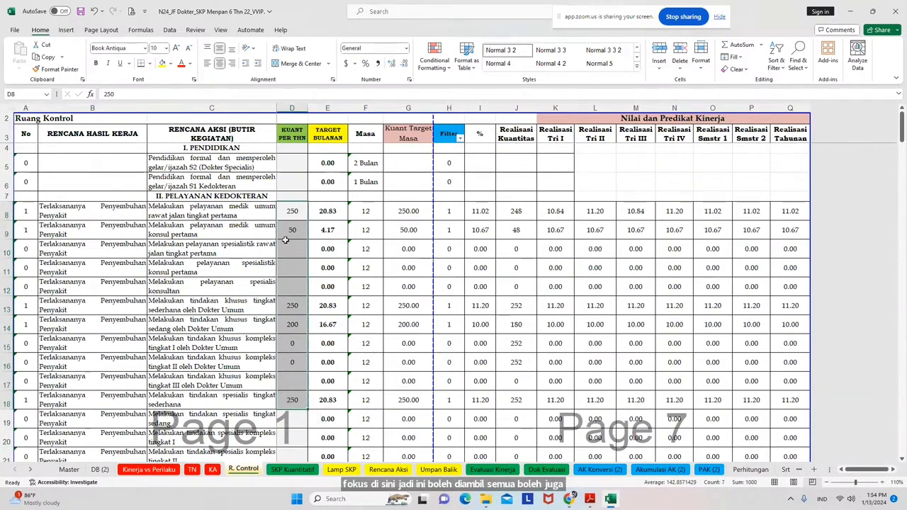
{"action": "left_click_drag", "start_coordinate": [293, 211], "coordinate": [301, 283]}
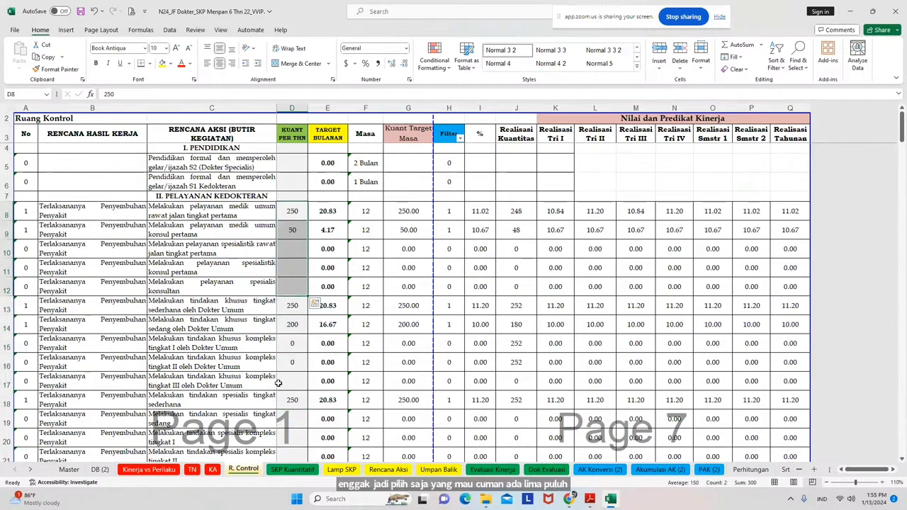
Highlight the annual quantities in D22:D25 and D38:D39 while reviewing the items chosen in each work result group
{"action": "scroll", "coordinate": [278, 382], "scroll_direction": "down", "scroll_amount": 3}
{"action": "left_click_drag", "start_coordinate": [292, 314], "coordinate": [292, 381]}
{"action": "scroll", "coordinate": [295, 394], "scroll_direction": "down", "scroll_amount": 4}
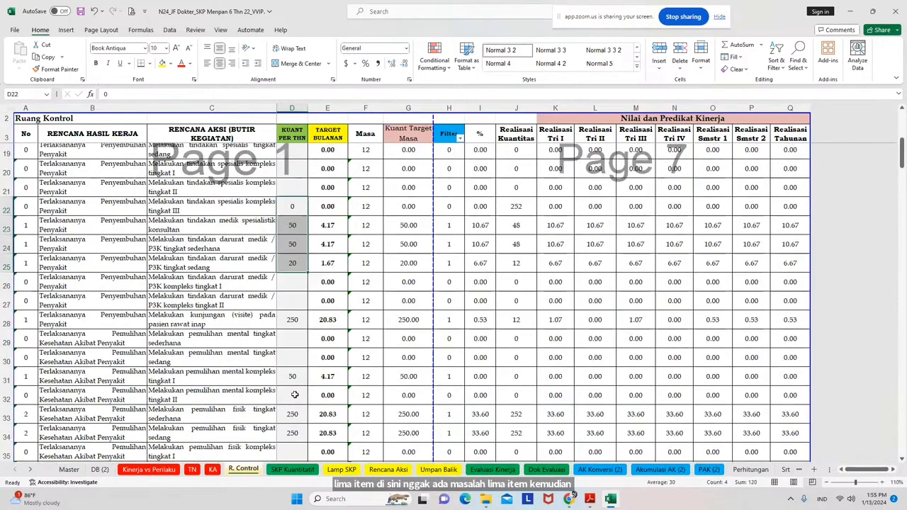
{"action": "left_click_drag", "start_coordinate": [293, 408], "coordinate": [300, 428]}
{"action": "scroll", "coordinate": [300, 425], "scroll_direction": "down", "scroll_amount": 2}
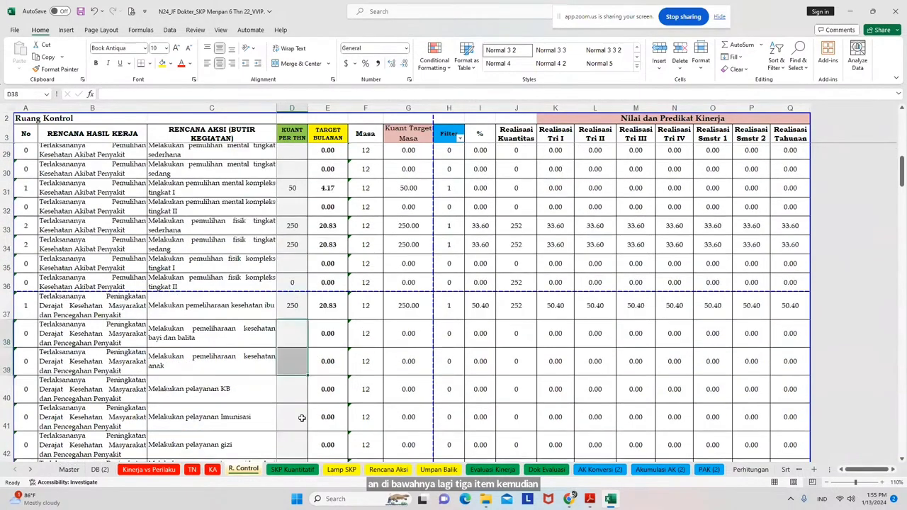
{"action": "scroll", "coordinate": [302, 419], "scroll_direction": "down", "scroll_amount": 1}
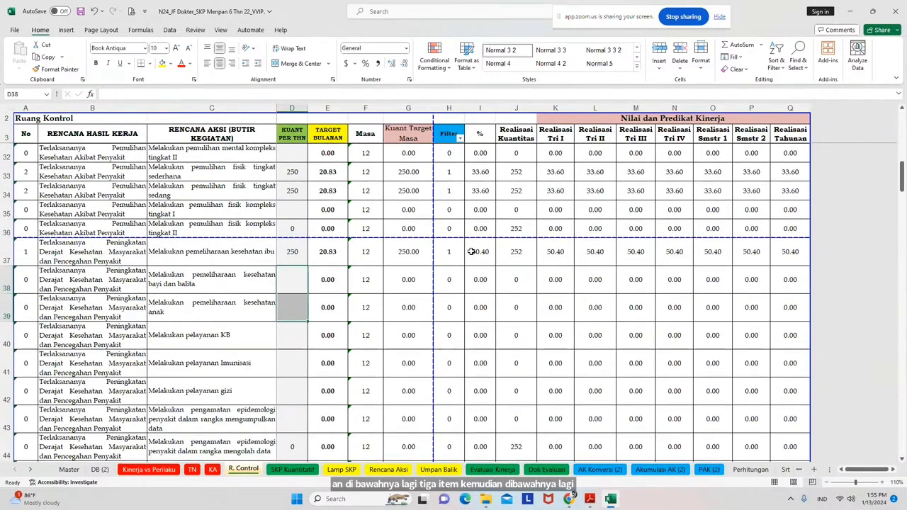
Filter the activity table by the Filter column so that rows with the value 0 are hidden
{"action": "left_click", "coordinate": [460, 139]}
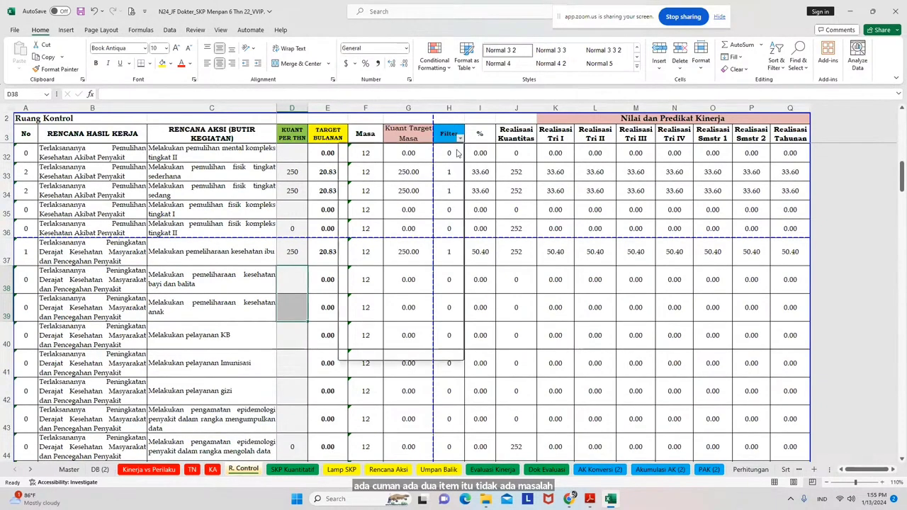
{"action": "left_click", "coordinate": [366, 270]}
{"action": "left_click", "coordinate": [422, 348]}
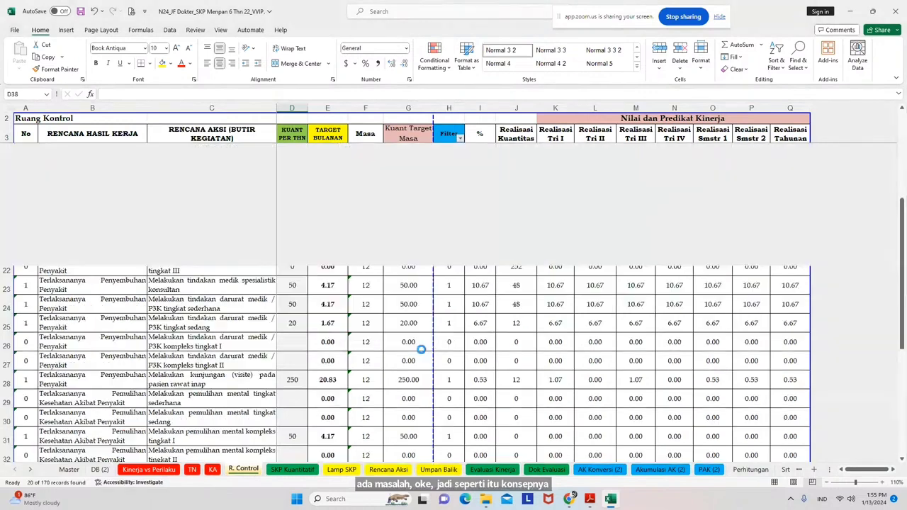
Locate the work result summary below the table and highlight the three work results in B176:B178
{"action": "scroll", "coordinate": [414, 357], "scroll_direction": "down", "scroll_amount": 5}
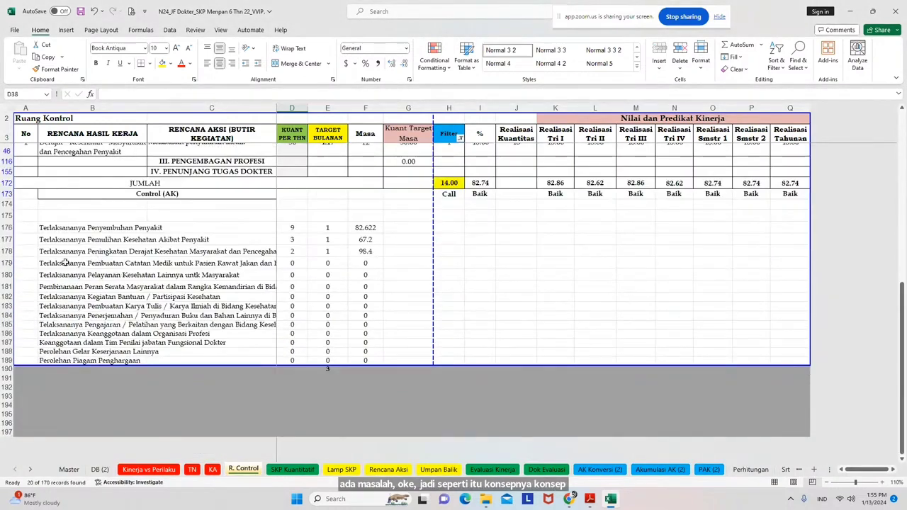
{"action": "left_click", "coordinate": [59, 264]}
{"action": "left_click_drag", "start_coordinate": [51, 228], "coordinate": [46, 252]}
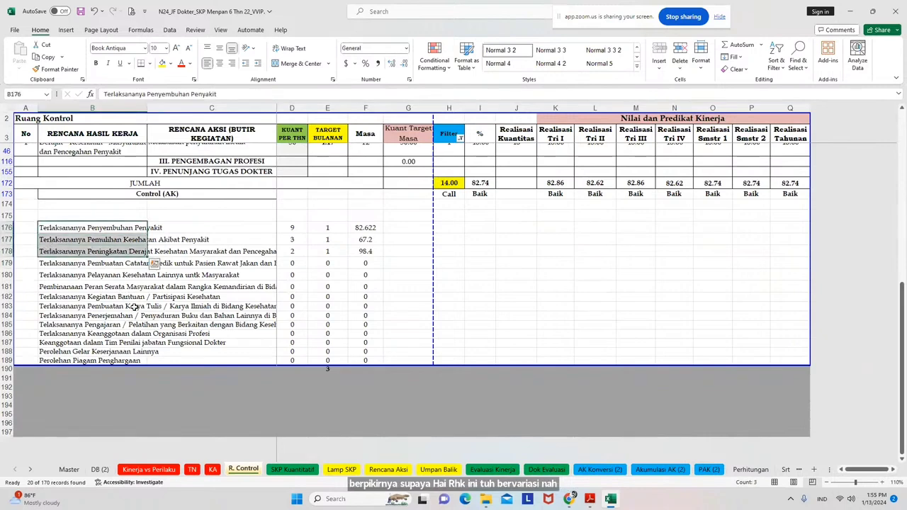
Highlight the full list of work results in B176:B189, and the first six entries in B176:B181
{"action": "left_click", "coordinate": [222, 333]}
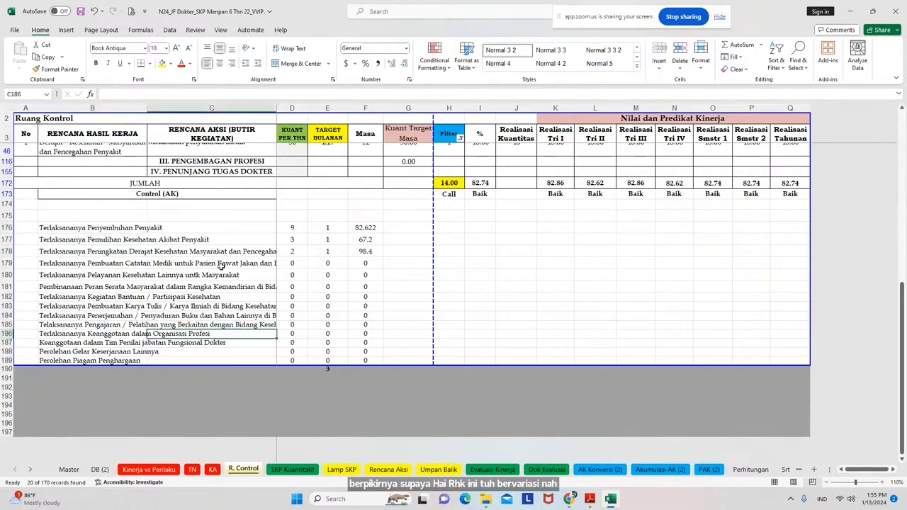
{"action": "left_click_drag", "start_coordinate": [72, 228], "coordinate": [62, 359]}
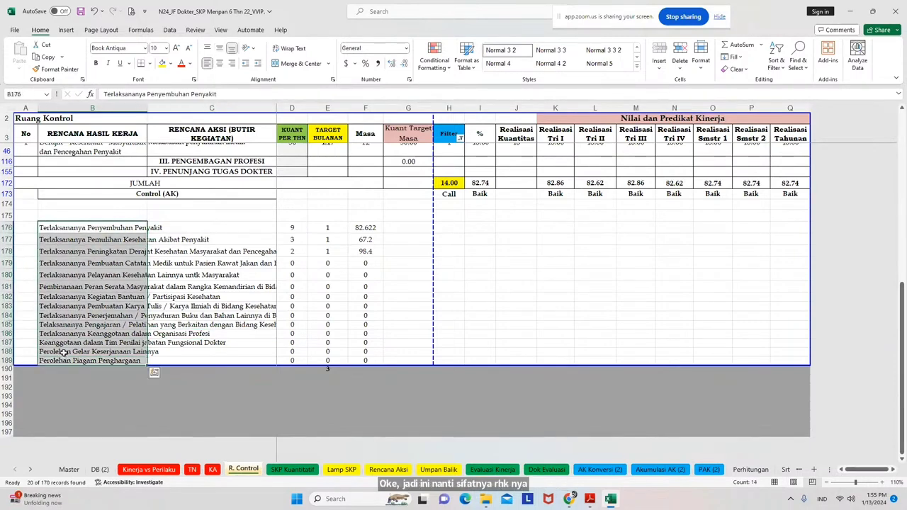
{"action": "left_click", "coordinate": [51, 282]}
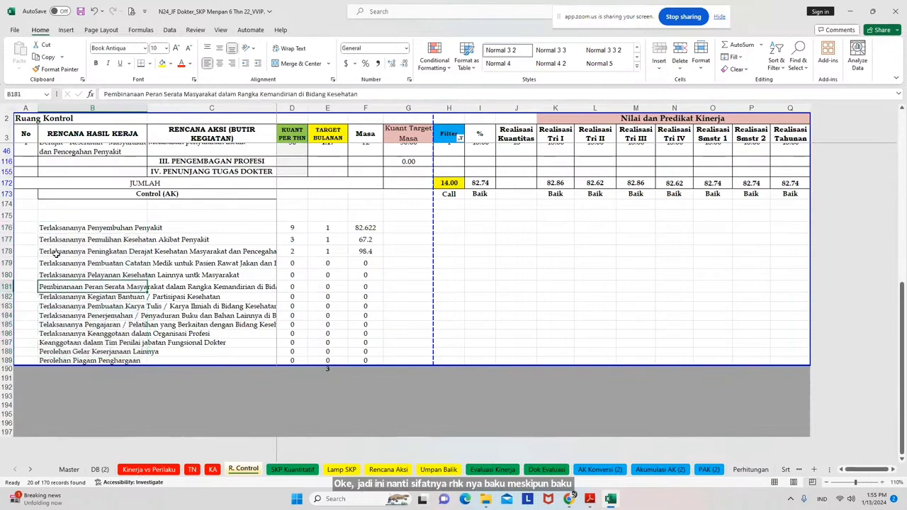
{"action": "left_click_drag", "start_coordinate": [45, 229], "coordinate": [45, 285]}
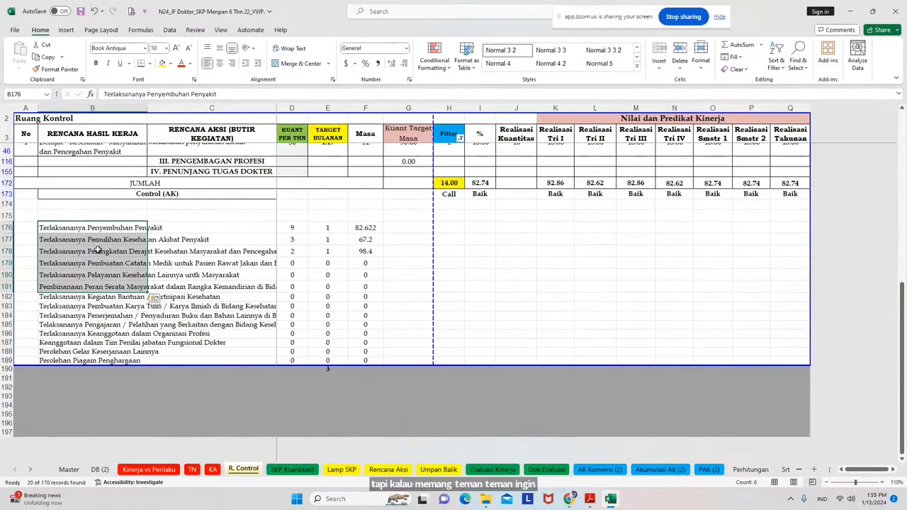
Open the Master sheet and highlight the color-coded Rencana Kegiatan texts in J8:J32
{"action": "left_click", "coordinate": [69, 470]}
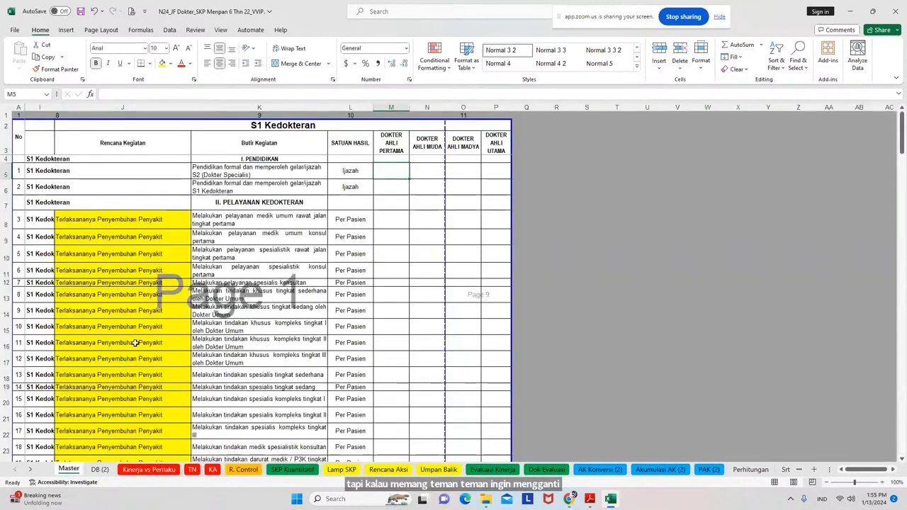
{"action": "left_click_drag", "start_coordinate": [117, 224], "coordinate": [136, 444]}
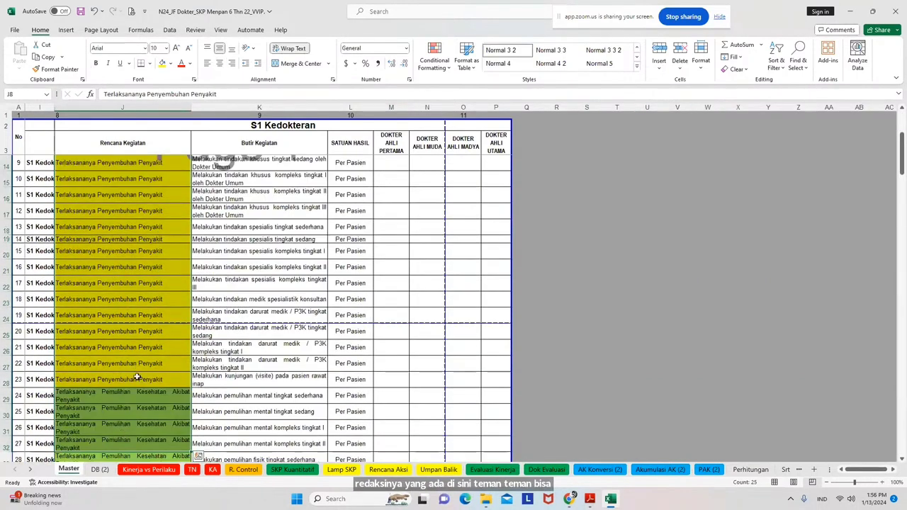
{"action": "left_click", "coordinate": [137, 377]}
{"action": "scroll", "coordinate": [126, 343], "scroll_direction": "down", "scroll_amount": 5}
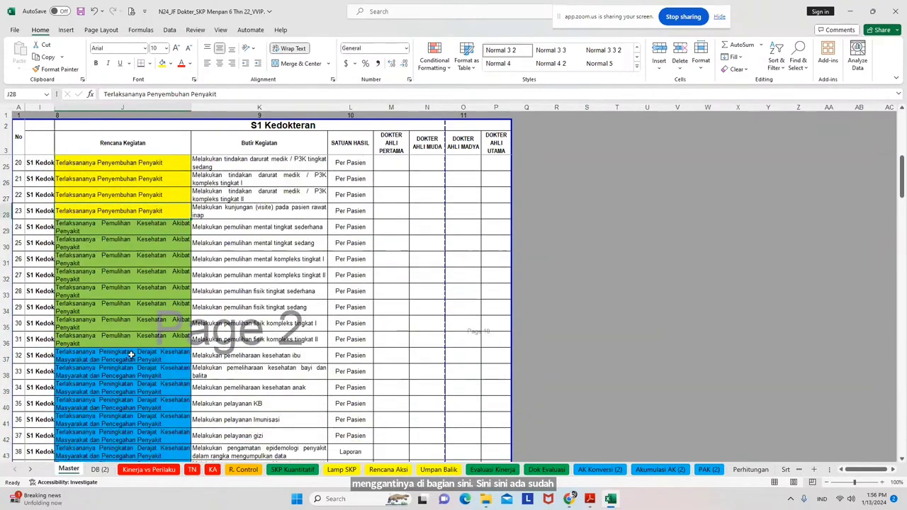
Highlight the Peningkatan Derajat Kesehatan group in J37:J46 and the Pembuatan Catatan Medik group in J47:J48
{"action": "left_click_drag", "start_coordinate": [152, 287], "coordinate": [168, 423]}
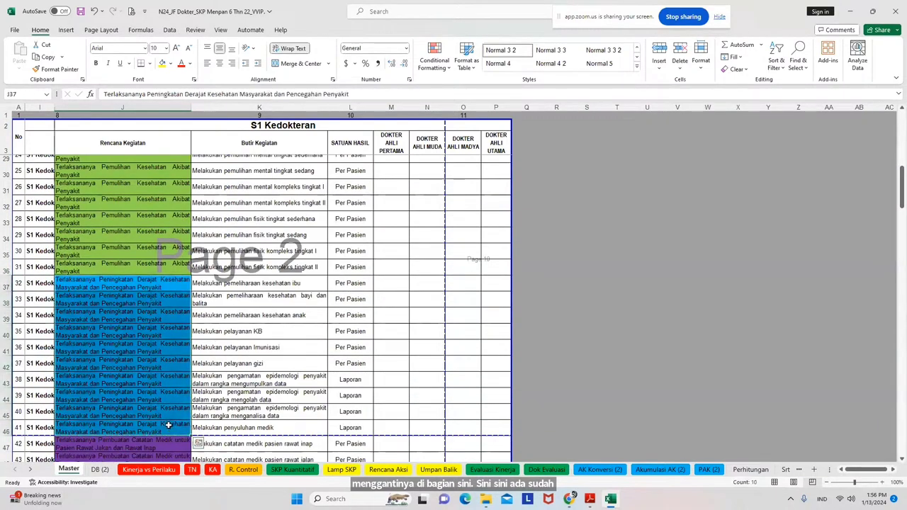
{"action": "scroll", "coordinate": [168, 424], "scroll_direction": "down", "scroll_amount": 2}
{"action": "left_click_drag", "start_coordinate": [163, 374], "coordinate": [148, 389]}
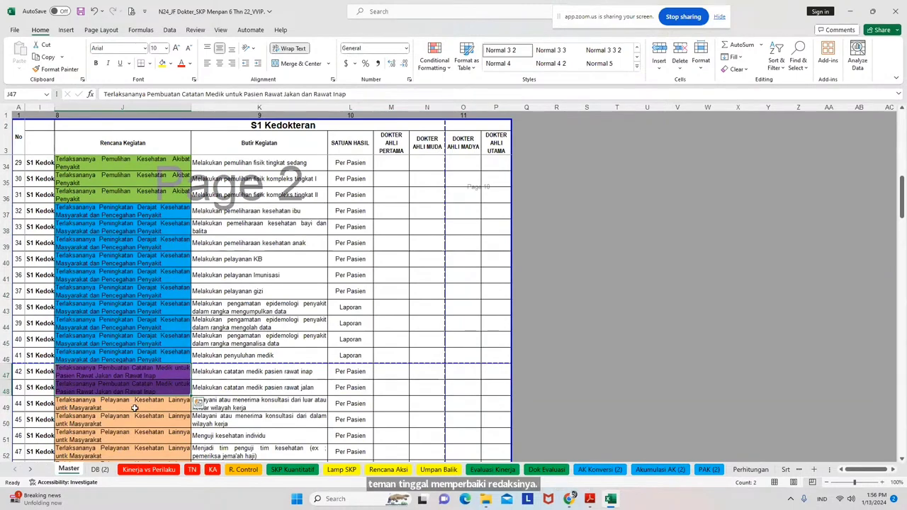
Highlight the Butir Kegiatan entries belonging to the yellow Penyembuhan Penyakit group in K8:K28 and bring up their cell commands
{"action": "scroll", "coordinate": [136, 407], "scroll_direction": "down", "scroll_amount": 3}
{"action": "scroll", "coordinate": [139, 404], "scroll_direction": "down", "scroll_amount": 6}
{"action": "scroll", "coordinate": [147, 398], "scroll_direction": "up", "scroll_amount": 4}
{"action": "scroll", "coordinate": [147, 398], "scroll_direction": "up", "scroll_amount": 10}
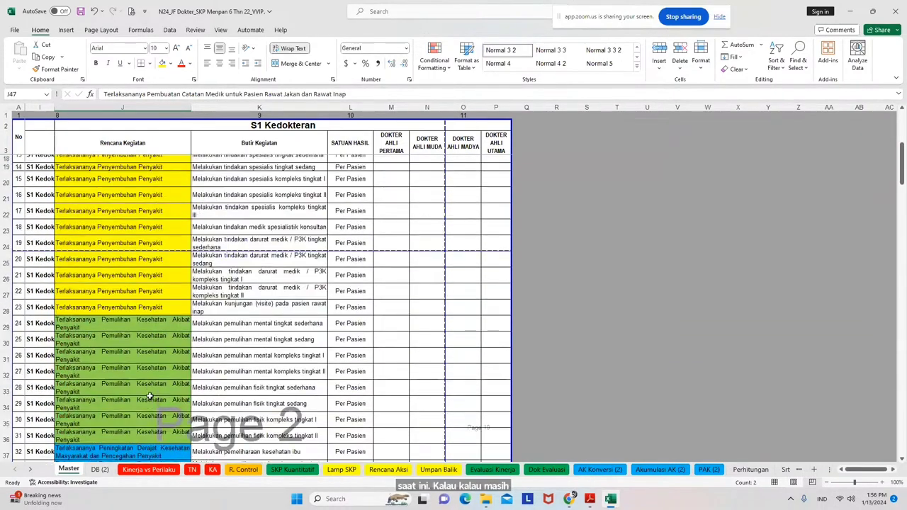
{"action": "scroll", "coordinate": [150, 395], "scroll_direction": "up", "scroll_amount": 5}
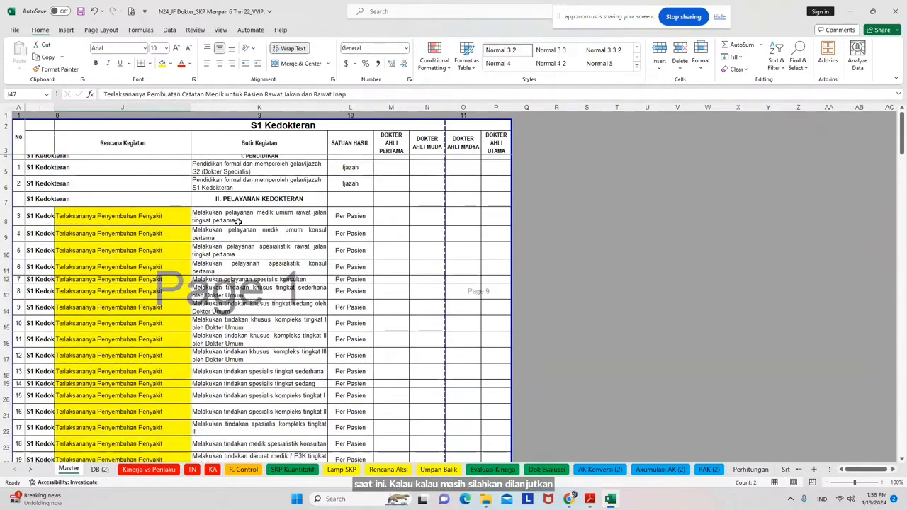
{"action": "left_click", "coordinate": [239, 222]}
{"action": "left_click_drag", "start_coordinate": [239, 222], "coordinate": [280, 329]}
{"action": "scroll", "coordinate": [269, 390], "scroll_direction": "up", "scroll_amount": 3}
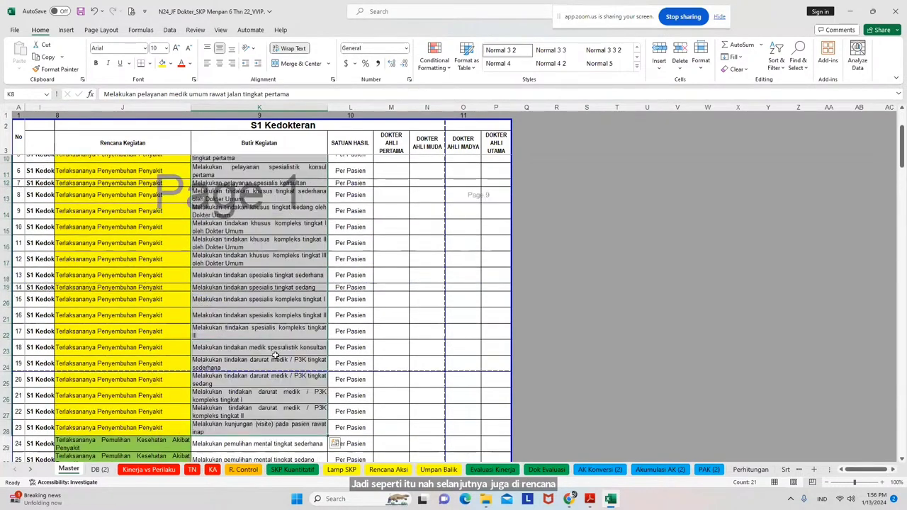
{"action": "scroll", "coordinate": [257, 253], "scroll_direction": "up", "scroll_amount": 1}
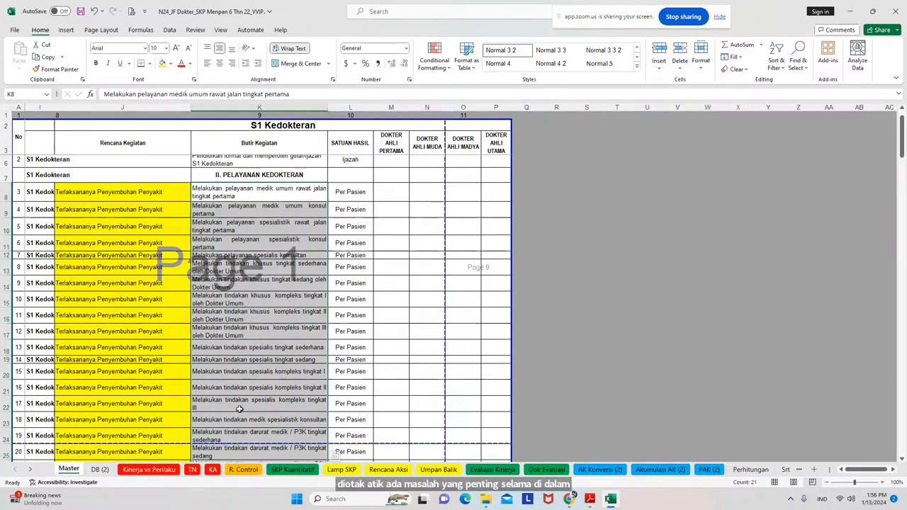
{"action": "scroll", "coordinate": [242, 409], "scroll_direction": "down", "scroll_amount": 1}
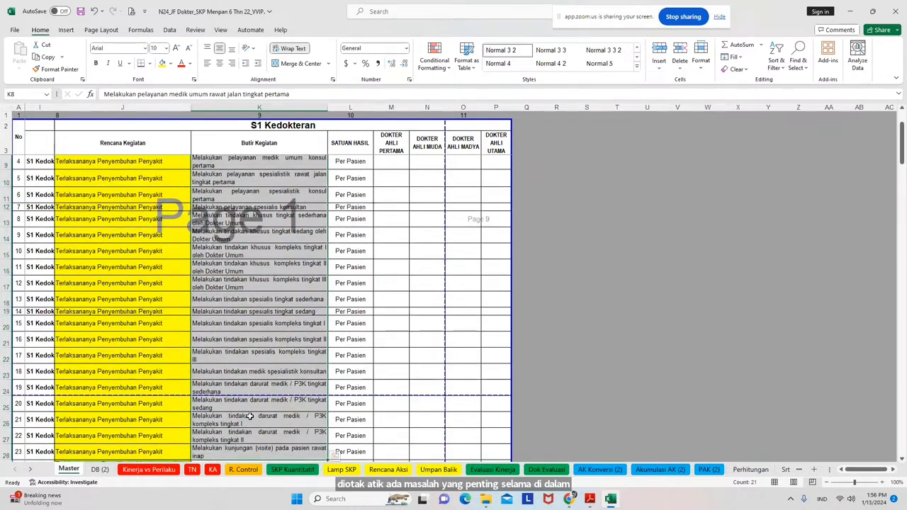
{"action": "right_click", "coordinate": [250, 419]}
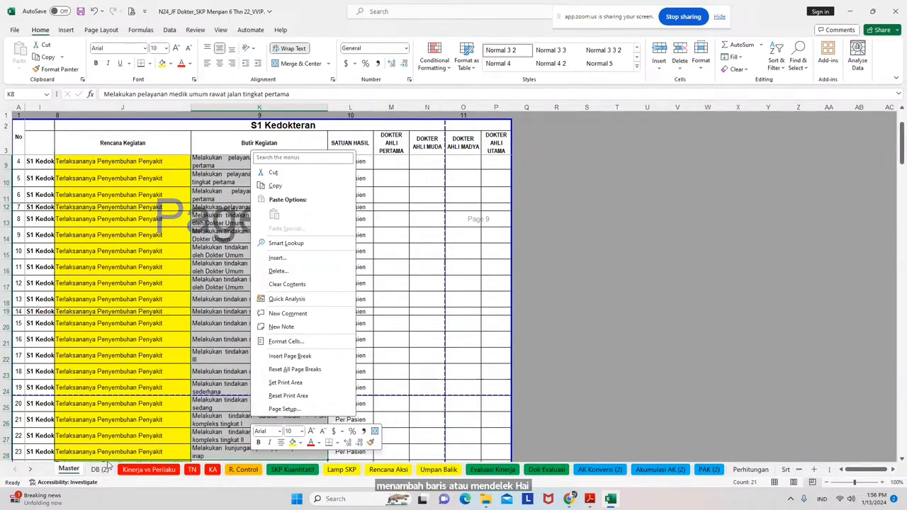
{"action": "left_click", "coordinate": [405, 393]}
Open sheet 1 to view the January record of daily doctor activities
{"action": "left_click", "coordinate": [32, 470]}
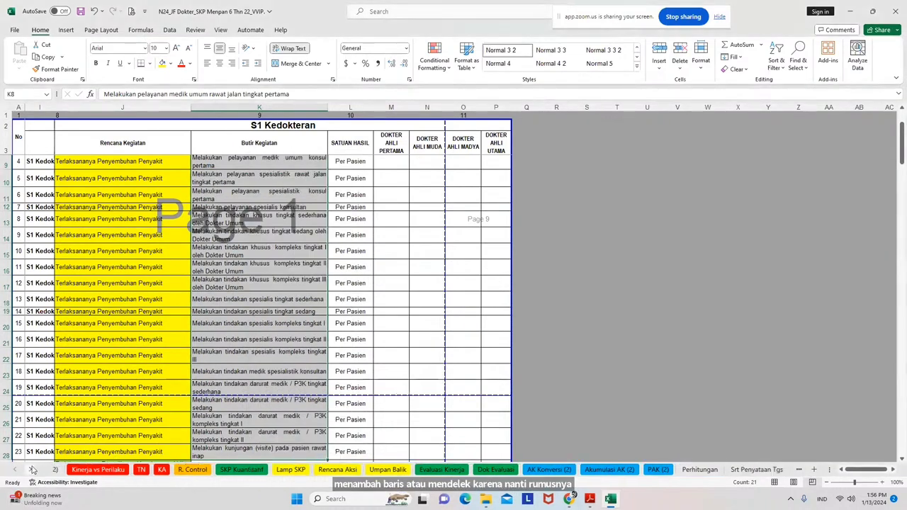
{"action": "left_click", "coordinate": [32, 470]}
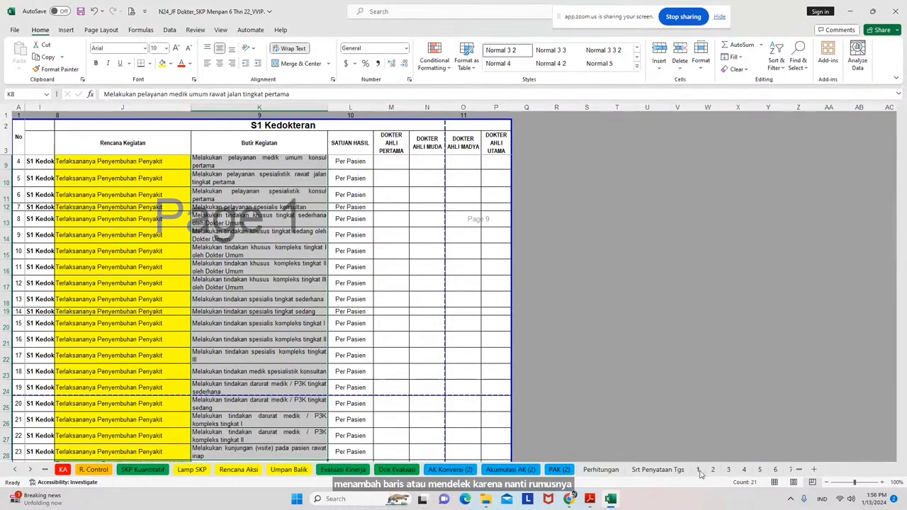
{"action": "left_click", "coordinate": [698, 470]}
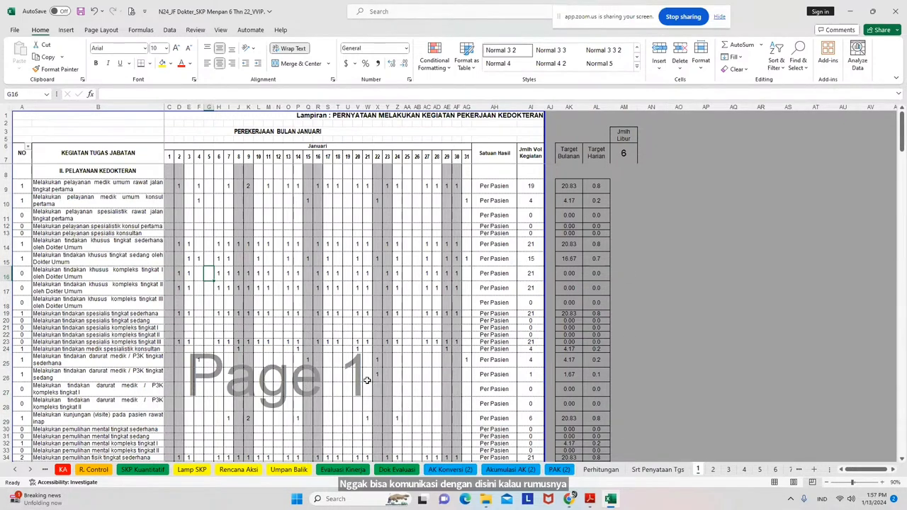
Return to Master and highlight the yellow Rencana Kegiatan entries, followed by the Butir Kegiatan entries in K11:K27
{"action": "scroll", "coordinate": [94, 476], "scroll_direction": "up", "scroll_amount": 5}
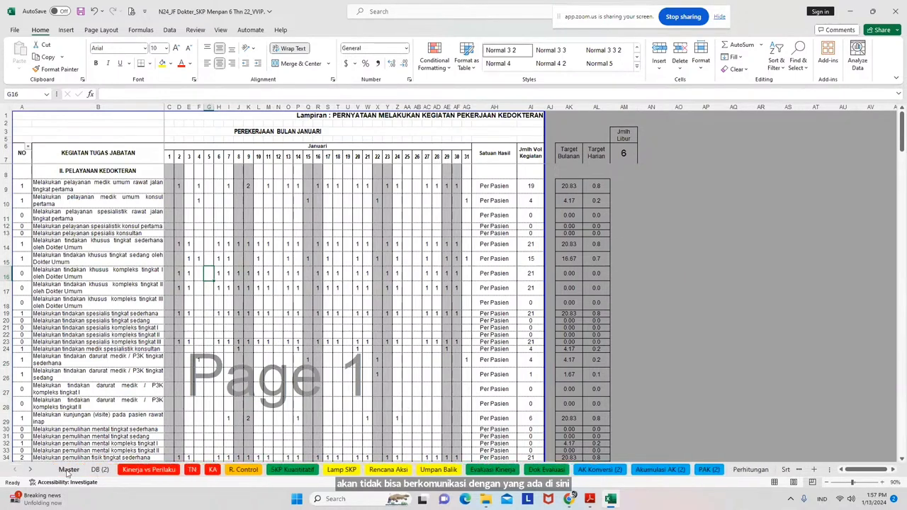
{"action": "left_click", "coordinate": [69, 470]}
{"action": "left_click_drag", "start_coordinate": [135, 196], "coordinate": [199, 429]}
{"action": "left_click_drag", "start_coordinate": [220, 192], "coordinate": [275, 443]}
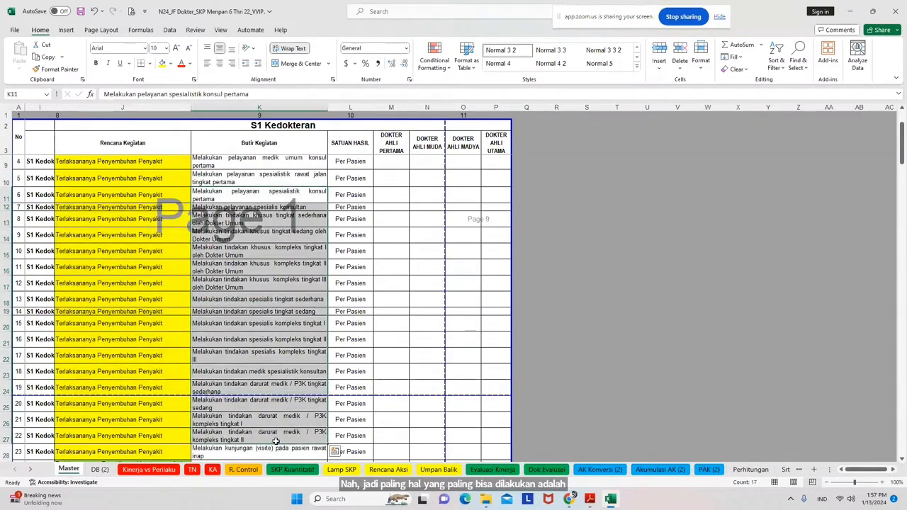
Check the summary on R. Control, then filter the SKP Kuantitatif table's Filter column to exclude the 0 rows
{"action": "left_click", "coordinate": [244, 469]}
{"action": "scroll", "coordinate": [332, 414], "scroll_direction": "up", "scroll_amount": 2}
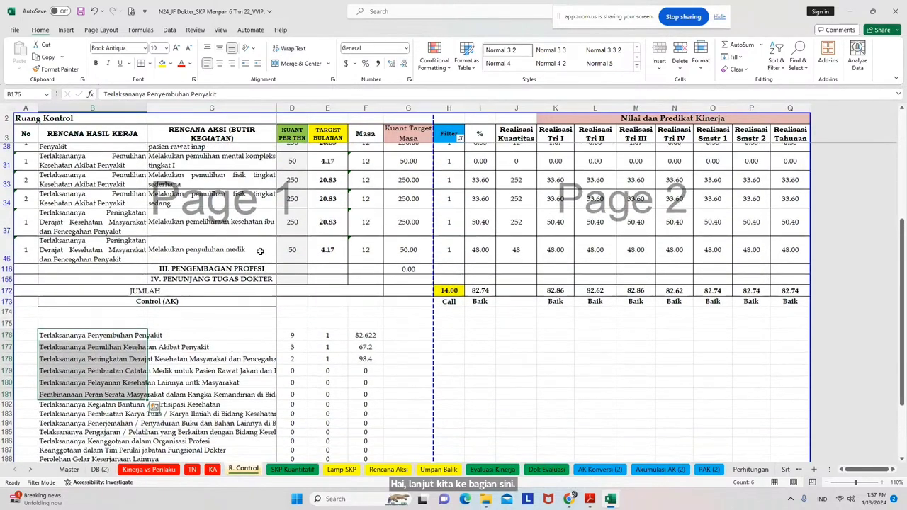
{"action": "left_click", "coordinate": [287, 470]}
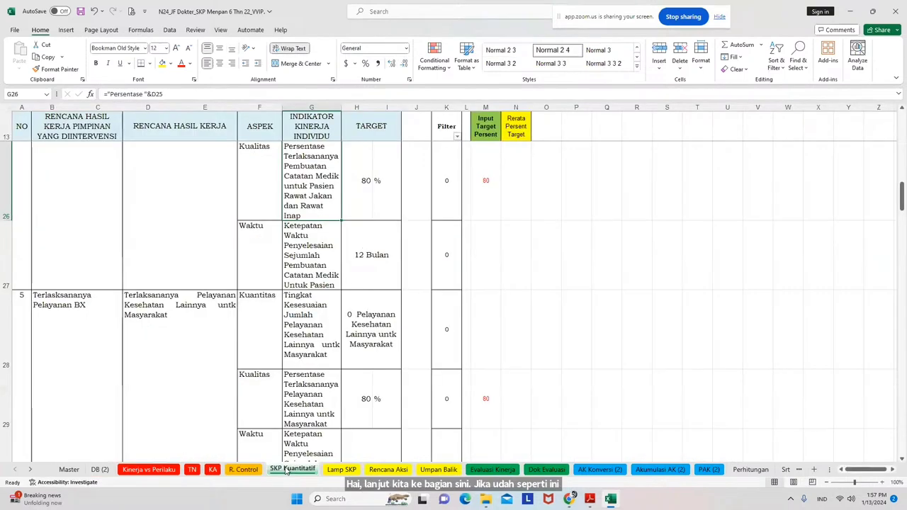
{"action": "scroll", "coordinate": [288, 464], "scroll_direction": "up", "scroll_amount": 4}
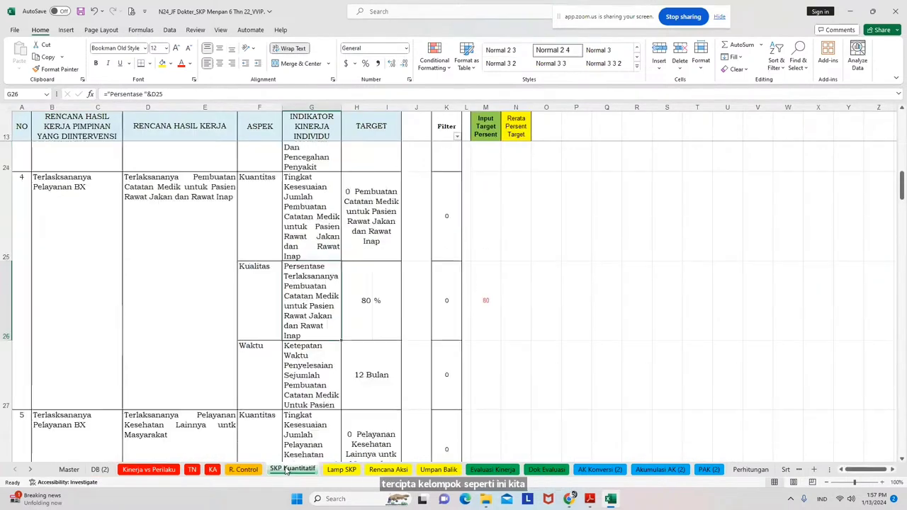
{"action": "scroll", "coordinate": [290, 459], "scroll_direction": "up", "scroll_amount": 6}
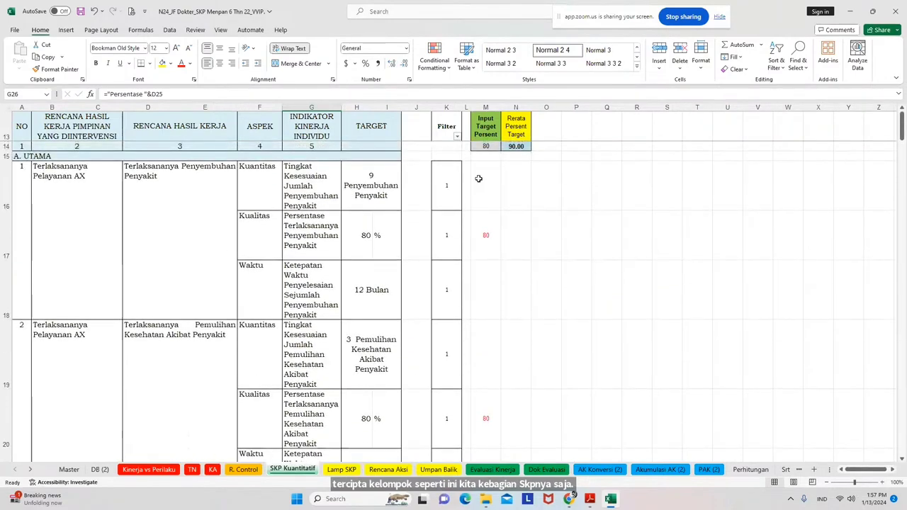
{"action": "left_click", "coordinate": [458, 138]}
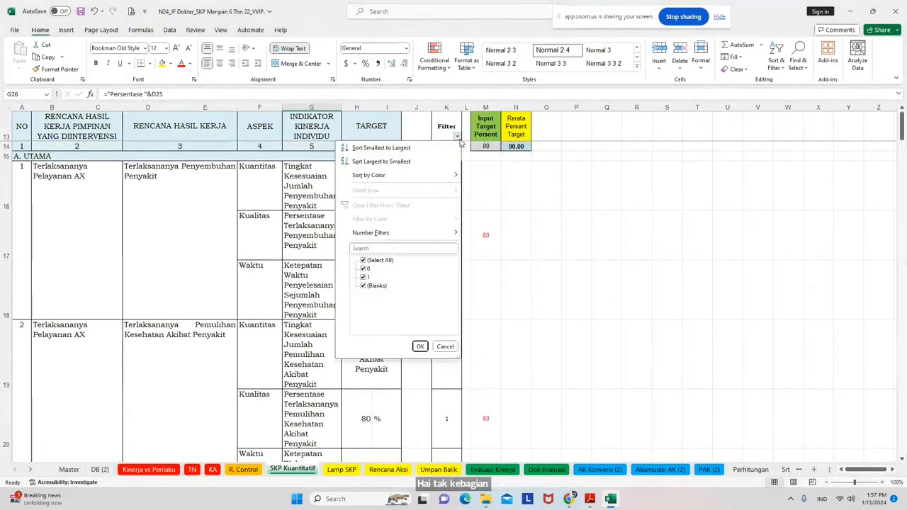
{"action": "left_click", "coordinate": [367, 271]}
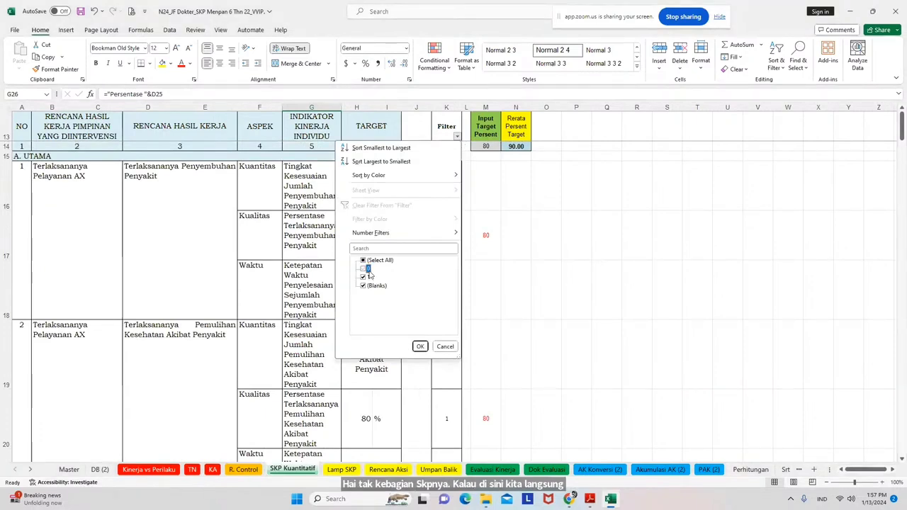
{"action": "left_click", "coordinate": [421, 347]}
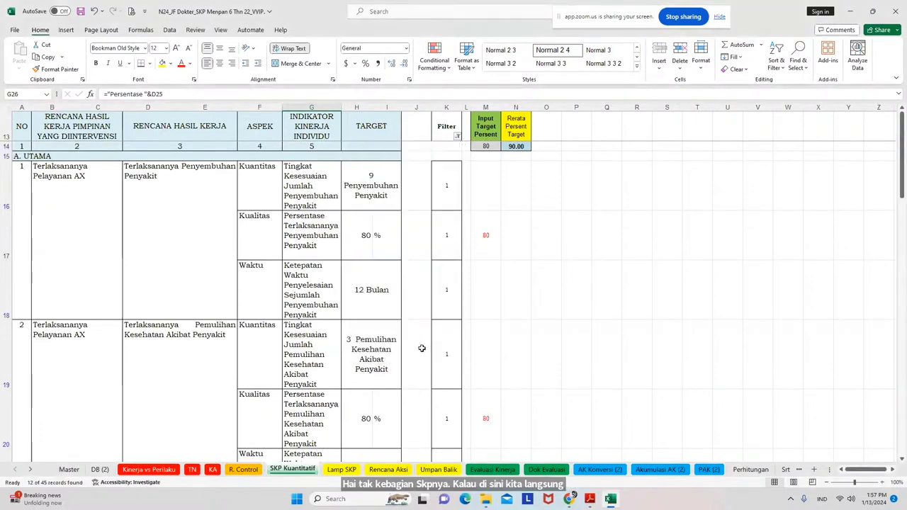
Examine the filtered SKP Kuantitatif table for its remaining work results, aspects, indicators and targets
{"action": "scroll", "coordinate": [421, 348], "scroll_direction": "down", "scroll_amount": 1}
{"action": "scroll", "coordinate": [421, 348], "scroll_direction": "up", "scroll_amount": 1}
{"action": "scroll", "coordinate": [421, 348], "scroll_direction": "down", "scroll_amount": 1}
{"action": "scroll", "coordinate": [421, 347], "scroll_direction": "down", "scroll_amount": 2}
{"action": "scroll", "coordinate": [421, 348], "scroll_direction": "down", "scroll_amount": 1}
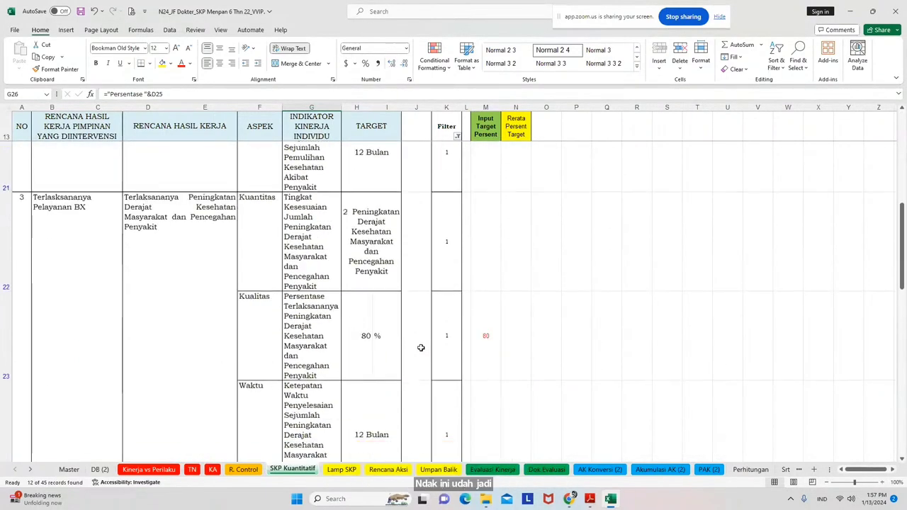
{"action": "scroll", "coordinate": [421, 348], "scroll_direction": "down", "scroll_amount": 1}
{"action": "scroll", "coordinate": [423, 349], "scroll_direction": "up", "scroll_amount": 2}
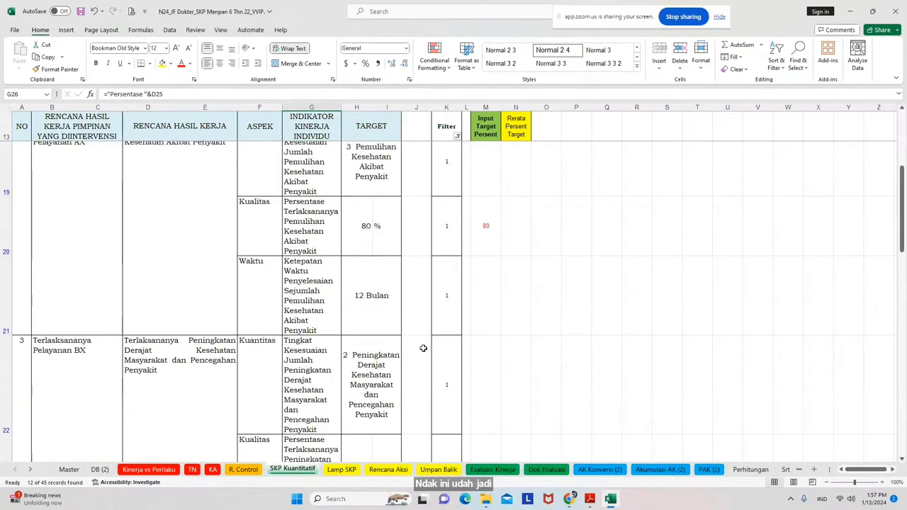
{"action": "scroll", "coordinate": [423, 349], "scroll_direction": "up", "scroll_amount": 3}
Point out the three Rencana Hasil Kerja groups by selecting D16, D19 and D22 in turn
{"action": "left_click", "coordinate": [183, 277]}
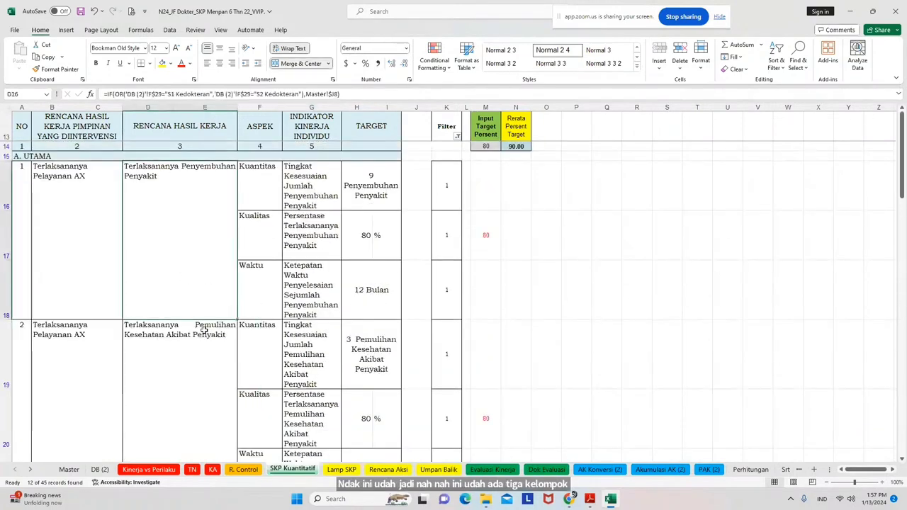
{"action": "left_click", "coordinate": [203, 353]}
{"action": "scroll", "coordinate": [206, 428], "scroll_direction": "down", "scroll_amount": 2}
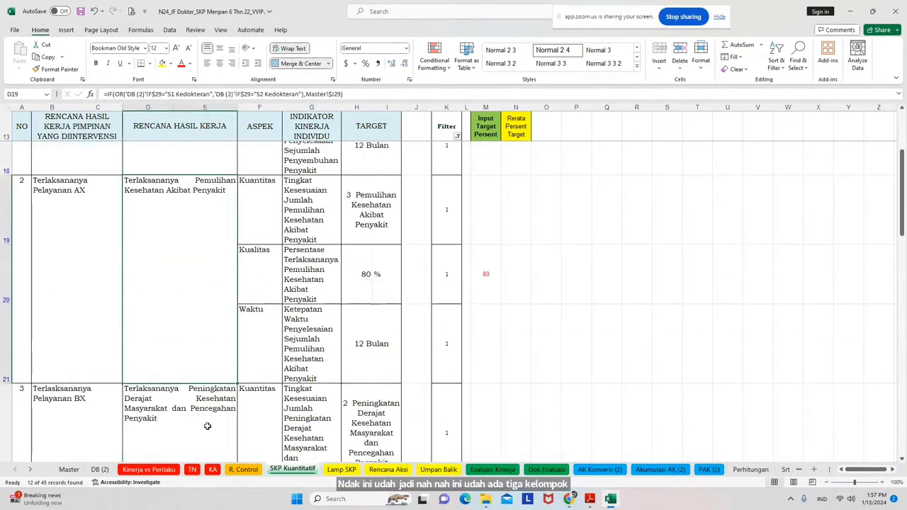
{"action": "left_click", "coordinate": [207, 426]}
{"action": "scroll", "coordinate": [207, 426], "scroll_direction": "up", "scroll_amount": 3}
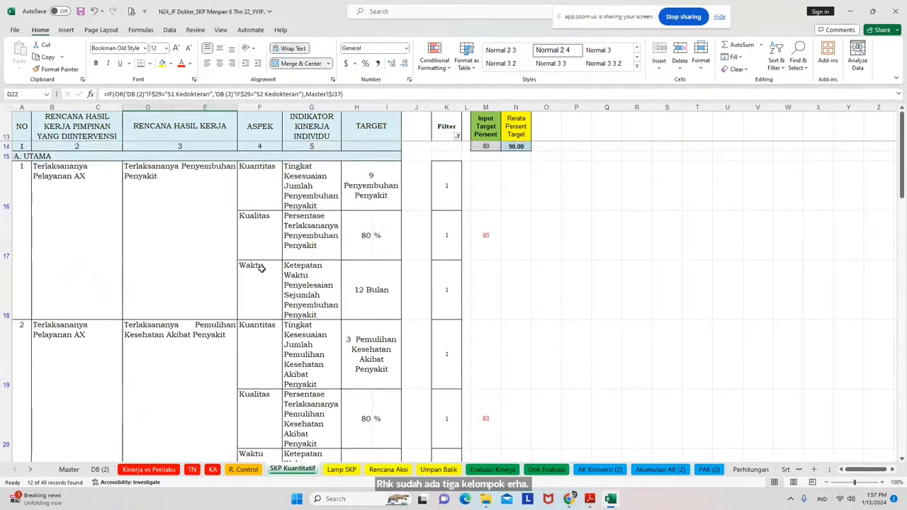
Check the supervisor's plan in B16, then change B3 on the KA sheet to "Terlaksananya Pelayanan Program Kesehatan Perorangan"
{"action": "left_click", "coordinate": [102, 202]}
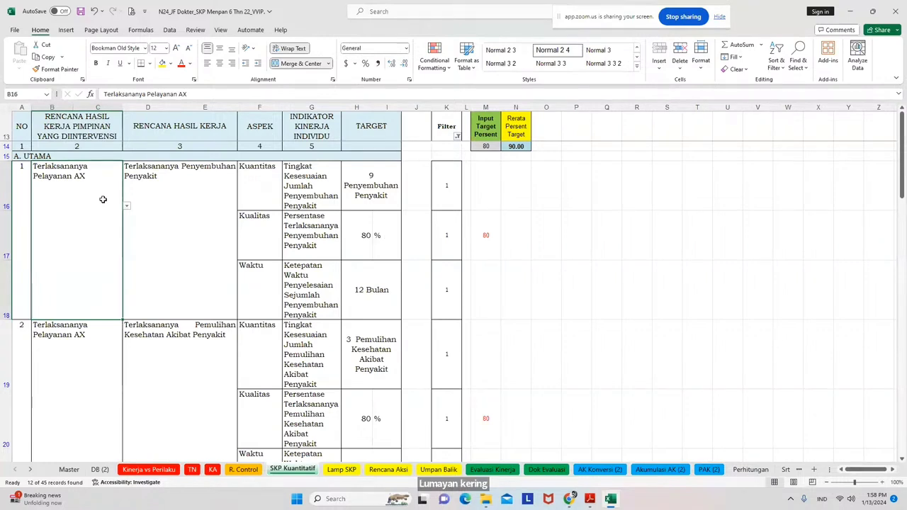
{"action": "left_click", "coordinate": [211, 472]}
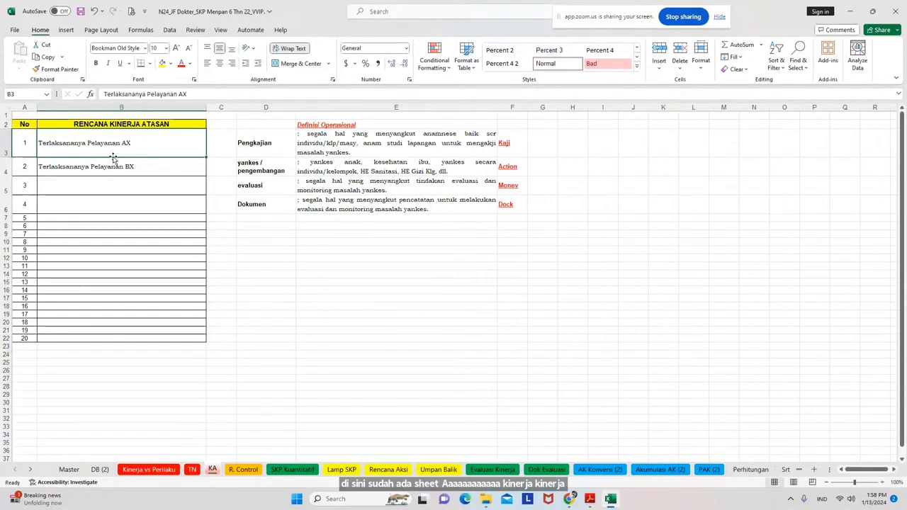
{"action": "double_click", "coordinate": [160, 148]}
{"action": "double_click", "coordinate": [126, 143]}
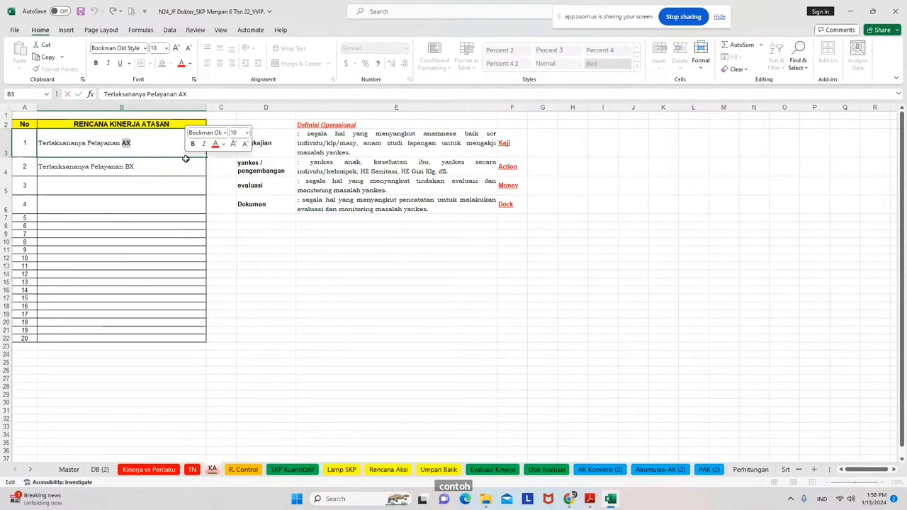
{"action": "type", "text": "Program Kes"}
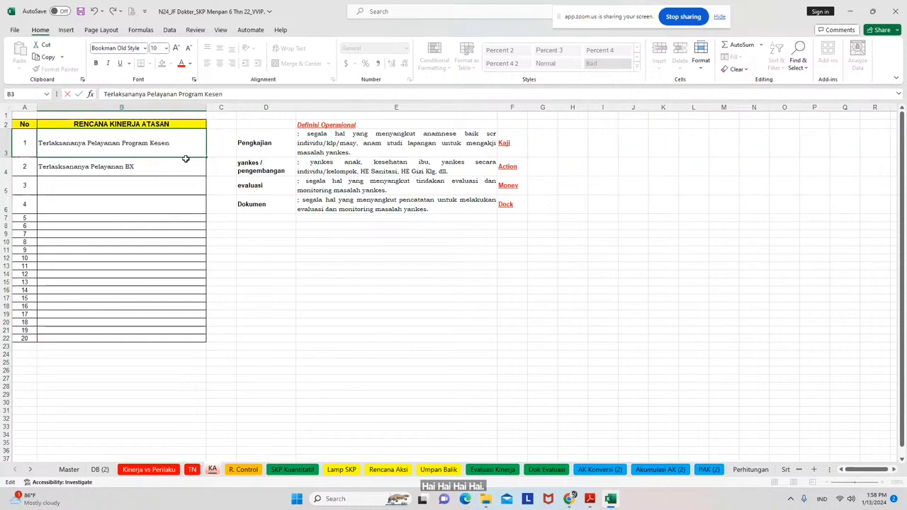
{"action": "type", "text": "ehatan OPero"}
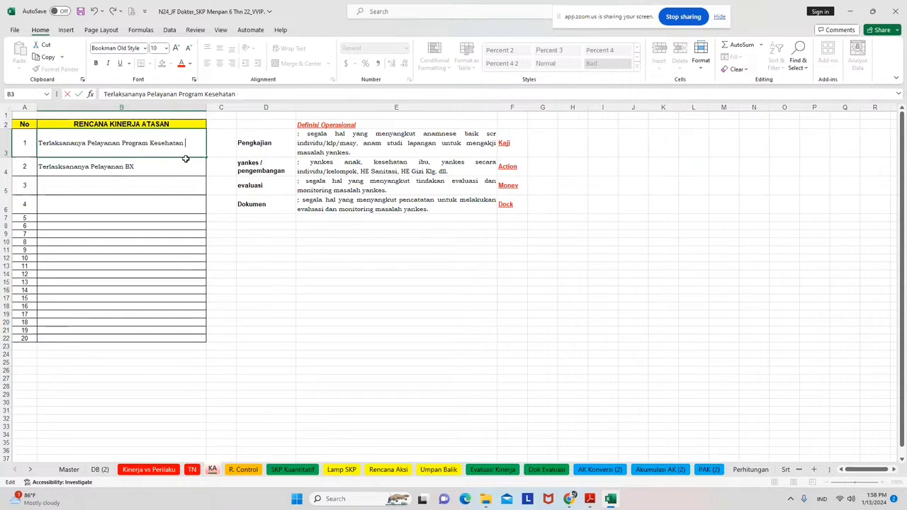
{"action": "type", "text": "orangan"}
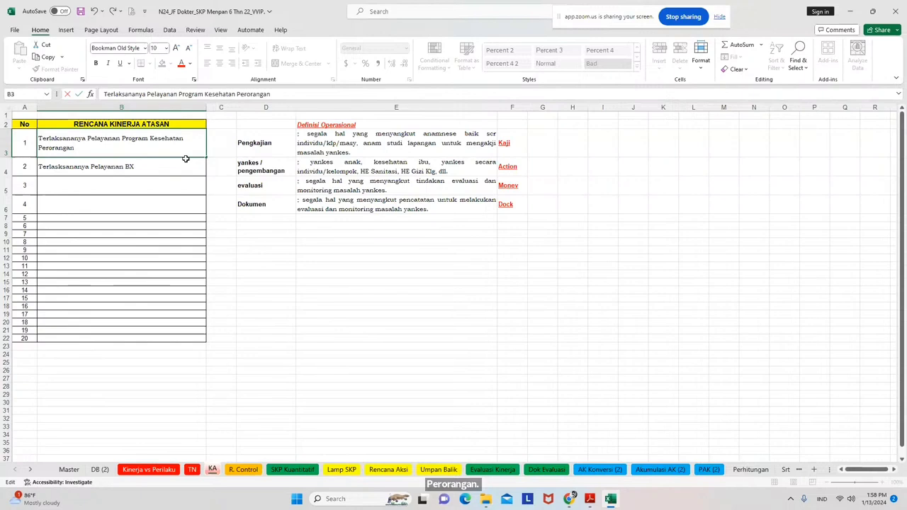
{"action": "key", "text": "Return"}
{"action": "key", "text": "Up"}
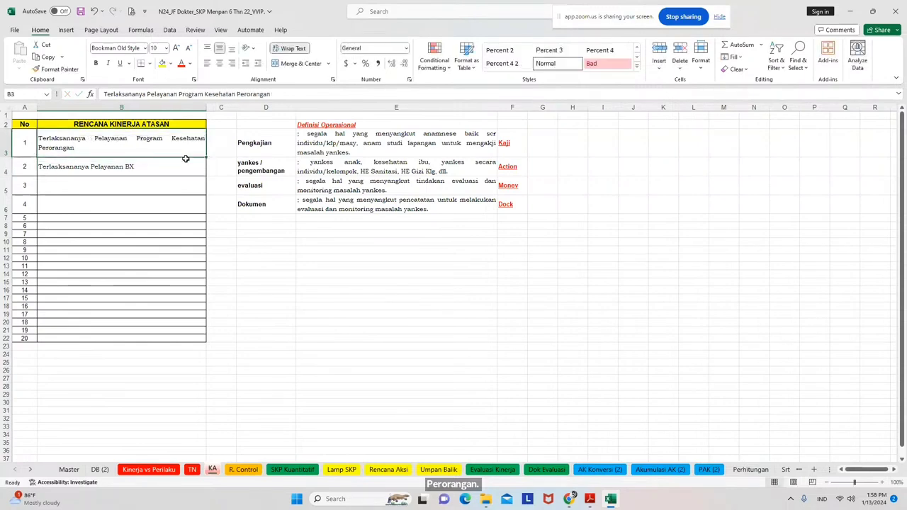
Copy the first Rencana Kinerja Atasan text from B3 into the second entry, B4
{"action": "key", "text": "ctrl+c"}
{"action": "key", "text": "Down"}
{"action": "key", "text": "Right"}
{"action": "key", "text": "Left"}
{"action": "key", "text": "Return"}
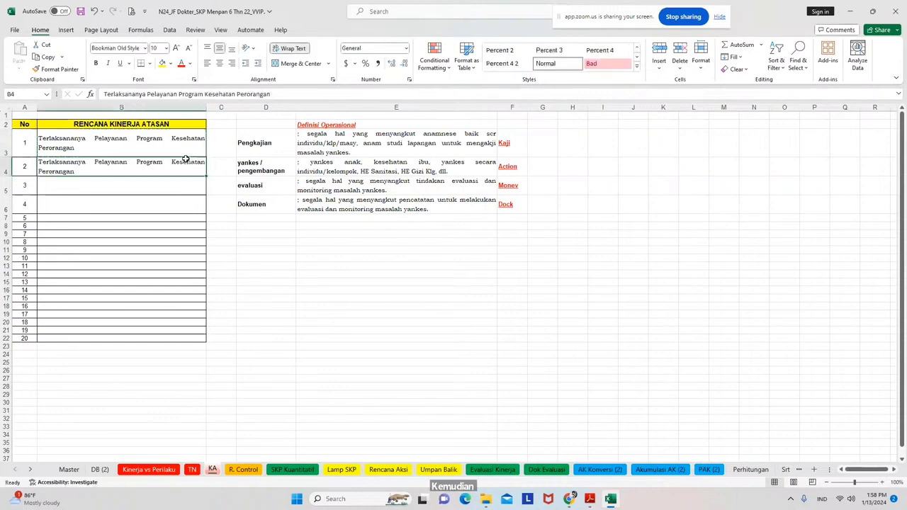
Insert "Upaya" before "Kesehatan" in B3 so the plan reads "Terlaksananya Pelayanan Program Upaya Kesehatan Perorangan"
{"action": "key", "text": "Up"}
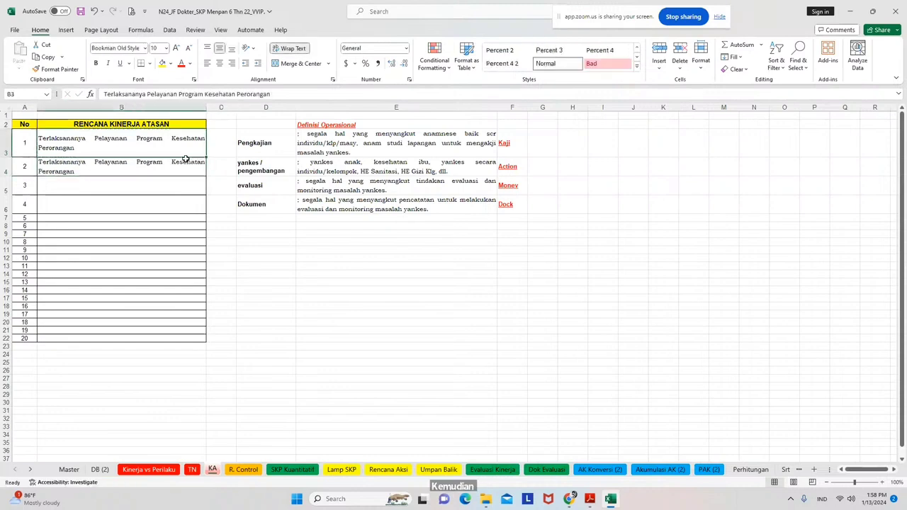
{"action": "double_click", "coordinate": [145, 141]}
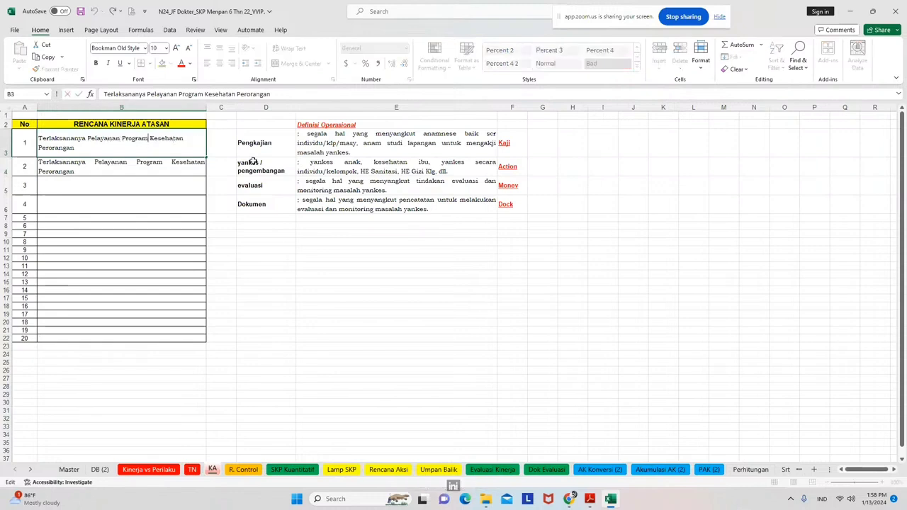
{"action": "type", "text": "Y"}
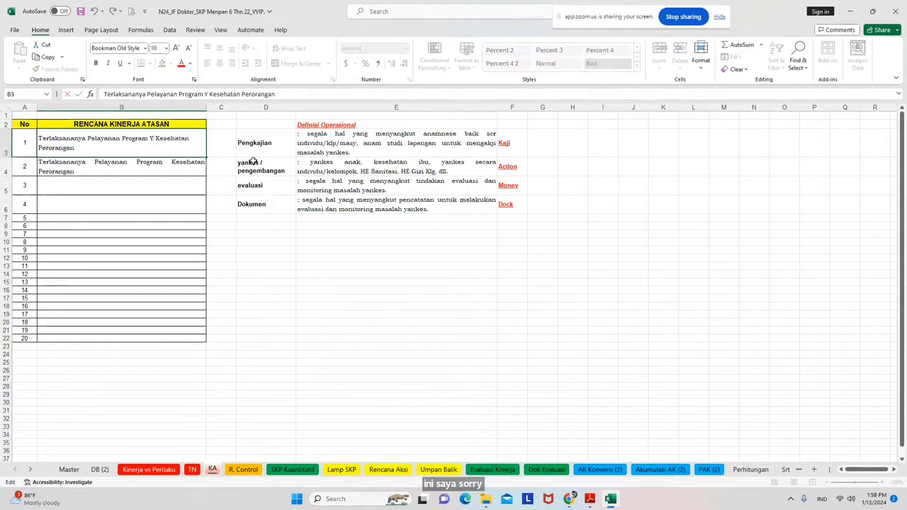
{"action": "key", "text": "BackSpace"}
{"action": "key", "text": "BackSpace"}
{"action": "type", "text": "Upaya"}
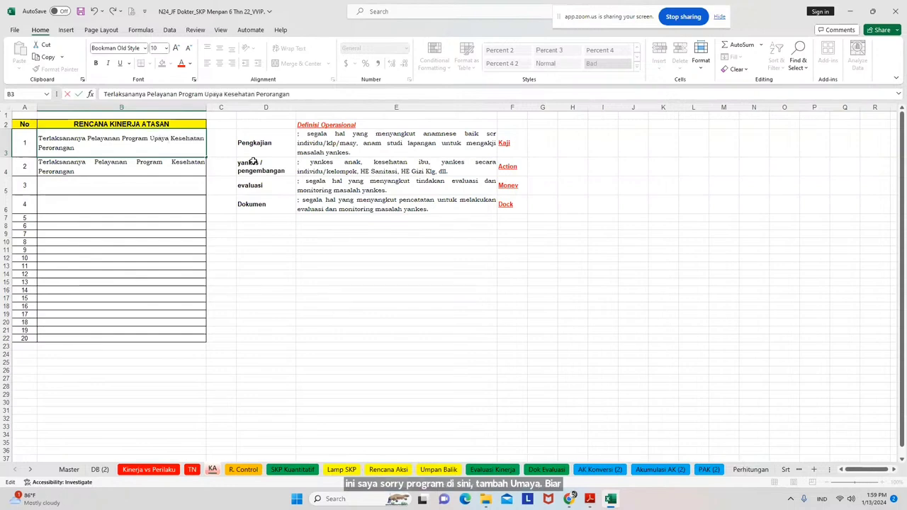
{"action": "key", "text": "Return"}
Copy the B3 plan into B4 and replace its last word, "Perorangan", with "Masyrakat"
{"action": "key", "text": "Up"}
{"action": "key", "text": "ctrl+c"}
{"action": "key", "text": "Down"}
{"action": "key", "text": "Return"}
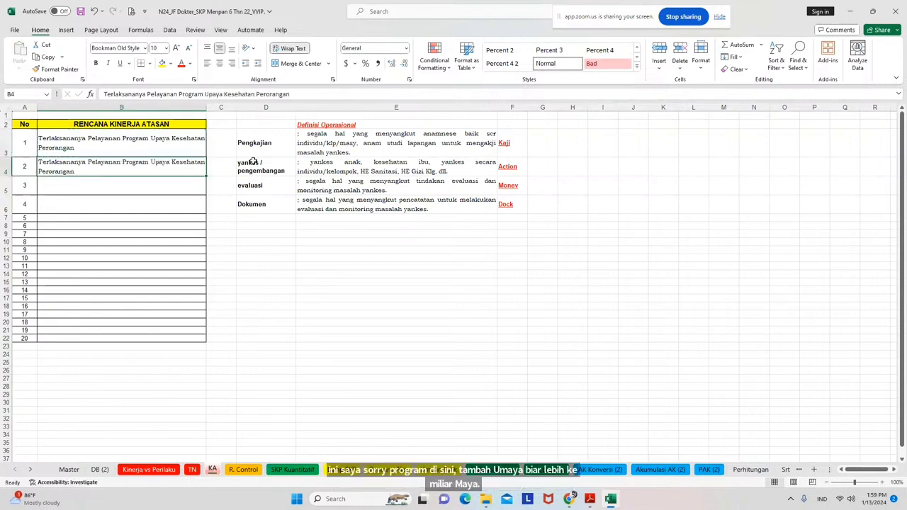
{"action": "double_click", "coordinate": [83, 172]}
{"action": "left_click_drag", "start_coordinate": [83, 172], "coordinate": [40, 173]}
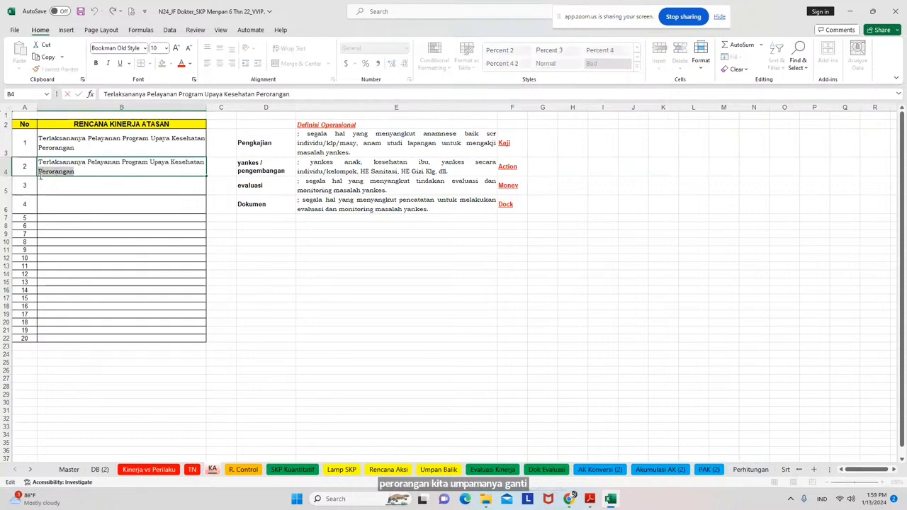
{"action": "type", "text": "Masyrakat"}
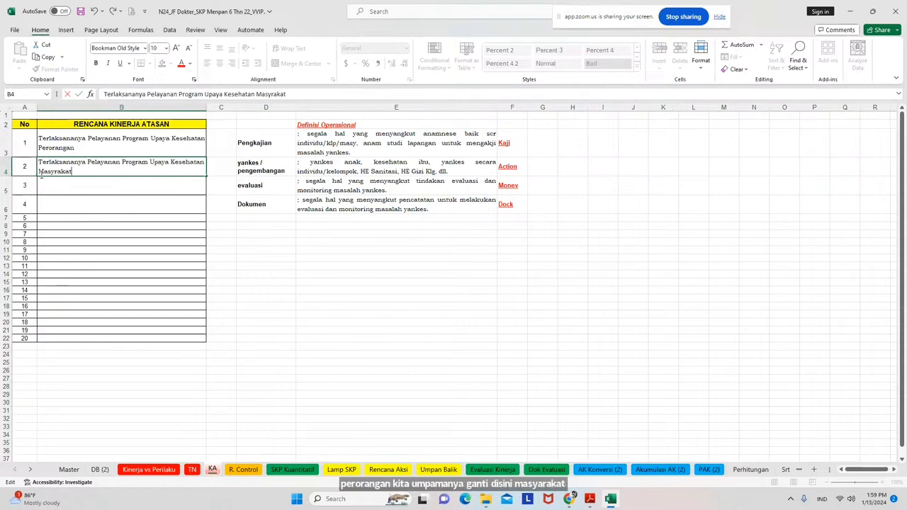
{"action": "key", "text": "Return"}
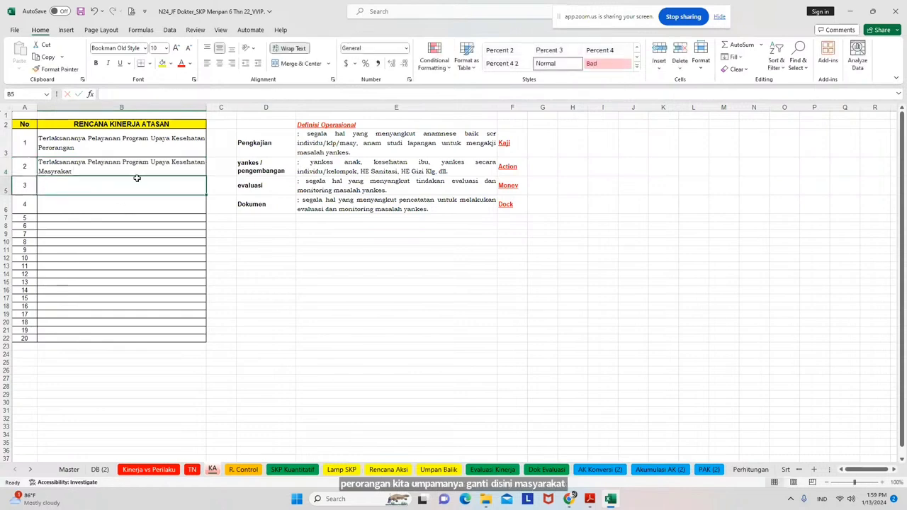
Point out the two Rencana Kinerja Atasan entries by selecting B3 and B4 alternately
{"action": "left_click", "coordinate": [142, 145]}
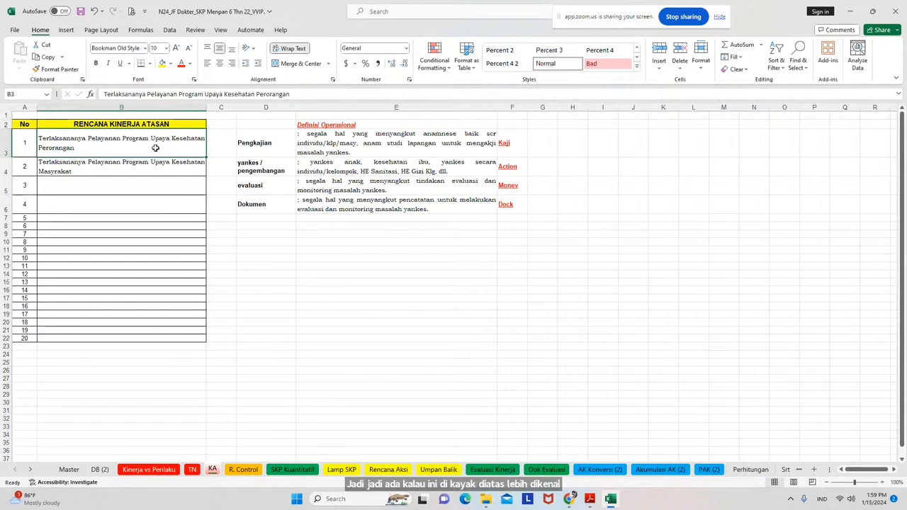
{"action": "left_click", "coordinate": [139, 167]}
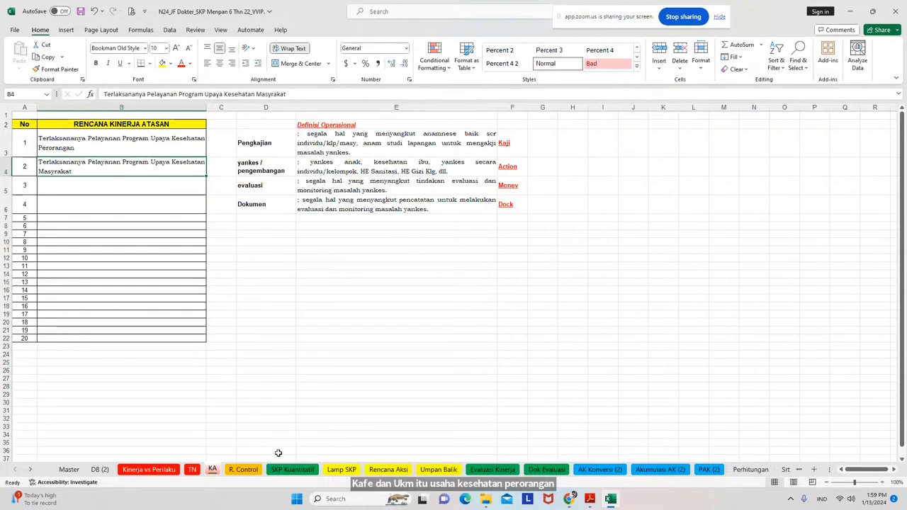
{"action": "left_click", "coordinate": [145, 148]}
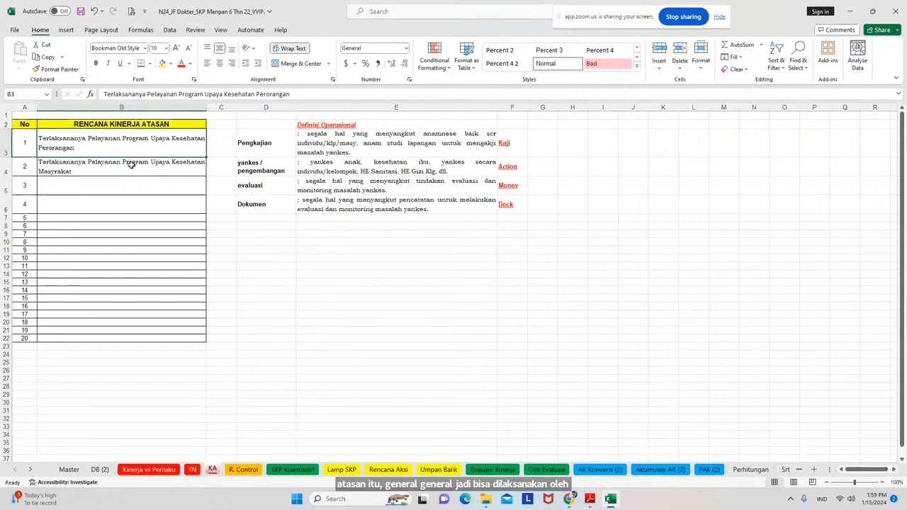
{"action": "left_click", "coordinate": [131, 165]}
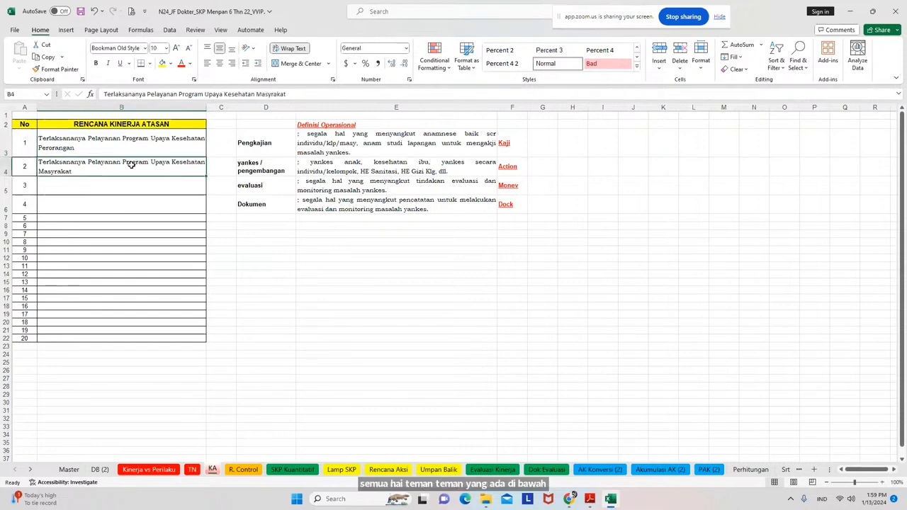
{"action": "left_click", "coordinate": [146, 151]}
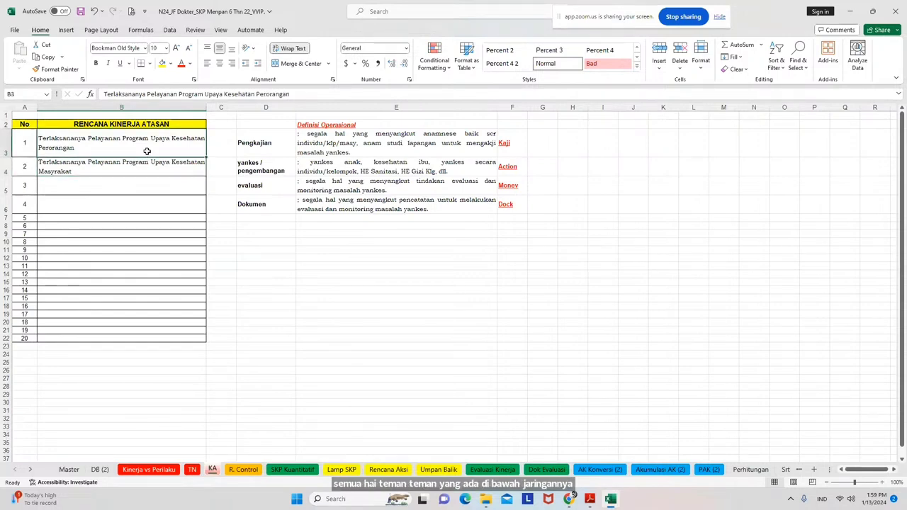
{"action": "left_click", "coordinate": [146, 163]}
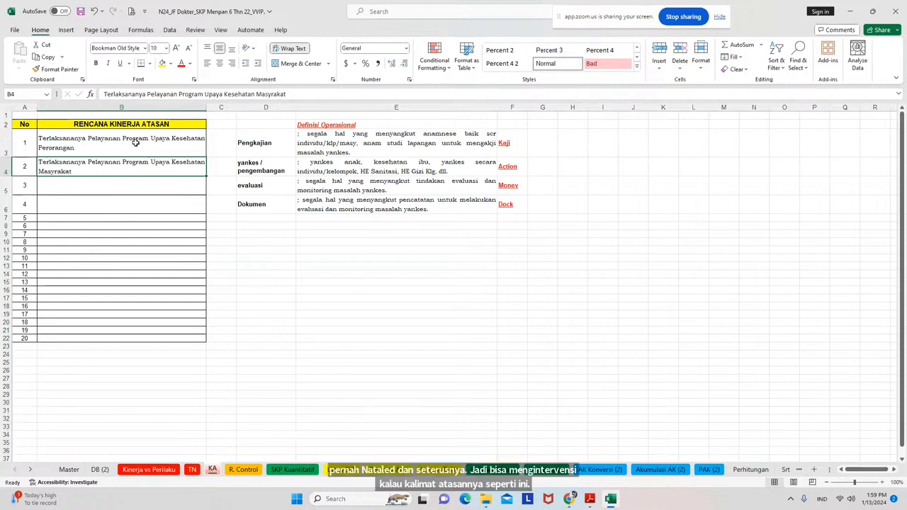
{"action": "left_click", "coordinate": [140, 154]}
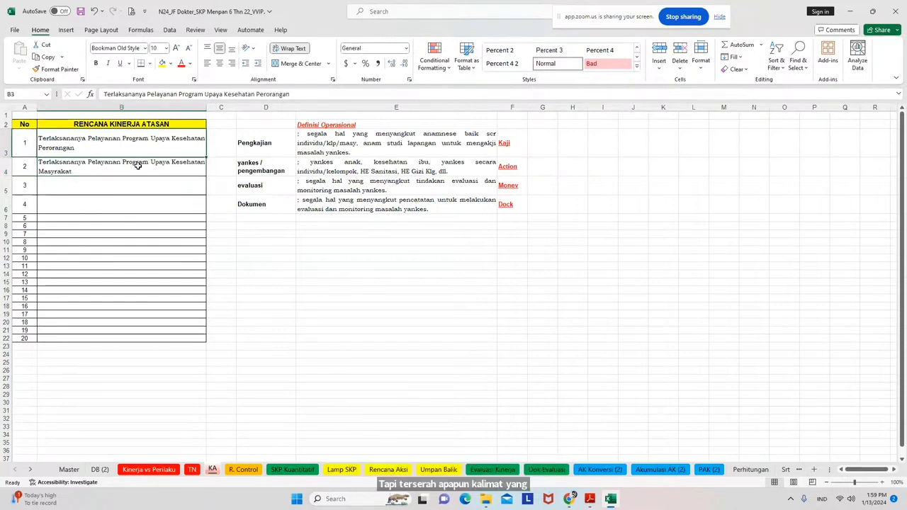
{"action": "left_click", "coordinate": [138, 164]}
{"action": "left_click", "coordinate": [159, 149]}
{"action": "left_click", "coordinate": [155, 166]}
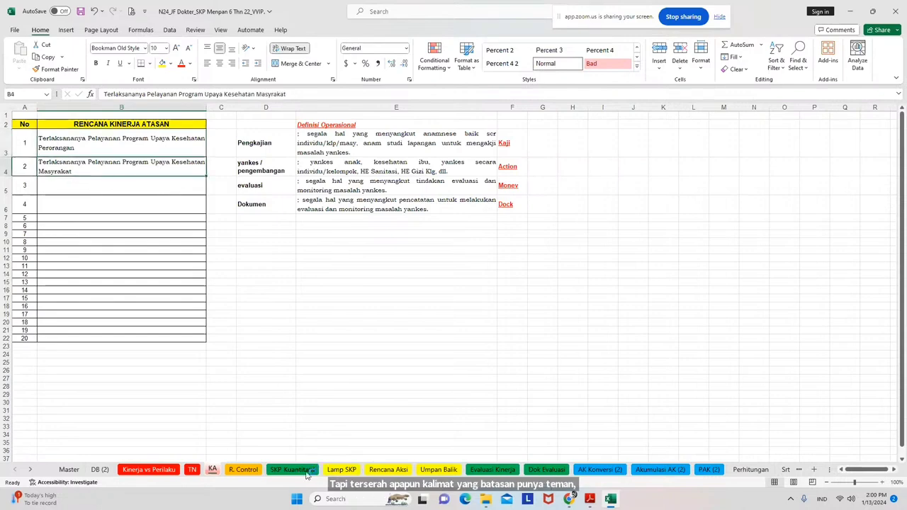
On SKP Kuantitatif, set the supervisor's plan in B16 to "Terlaksananya Pelayanan Program Upaya Kesehatan Perorangan"
{"action": "left_click", "coordinate": [305, 471]}
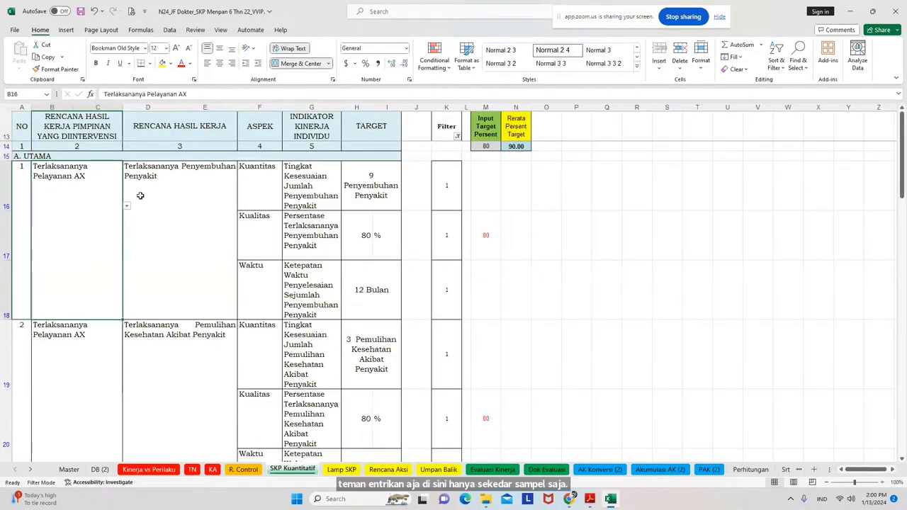
{"action": "left_click", "coordinate": [176, 205]}
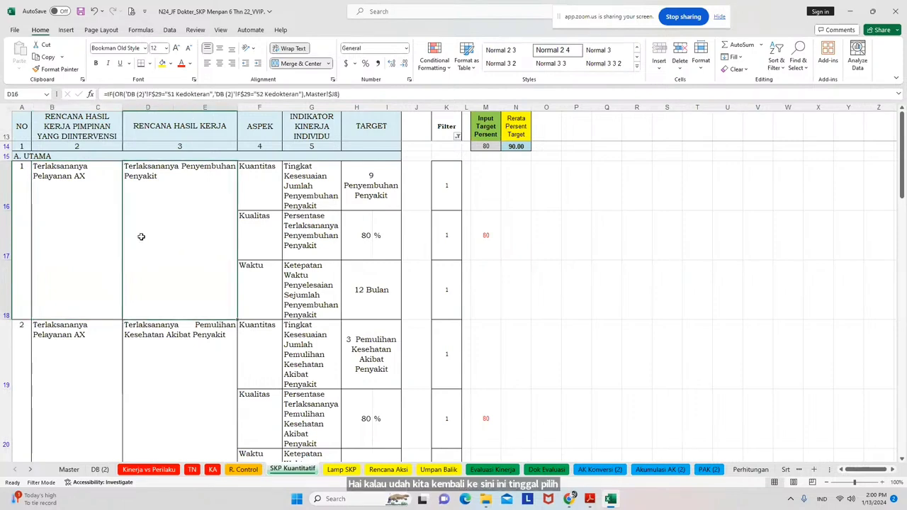
{"action": "left_click", "coordinate": [88, 229]}
{"action": "left_click", "coordinate": [126, 208]}
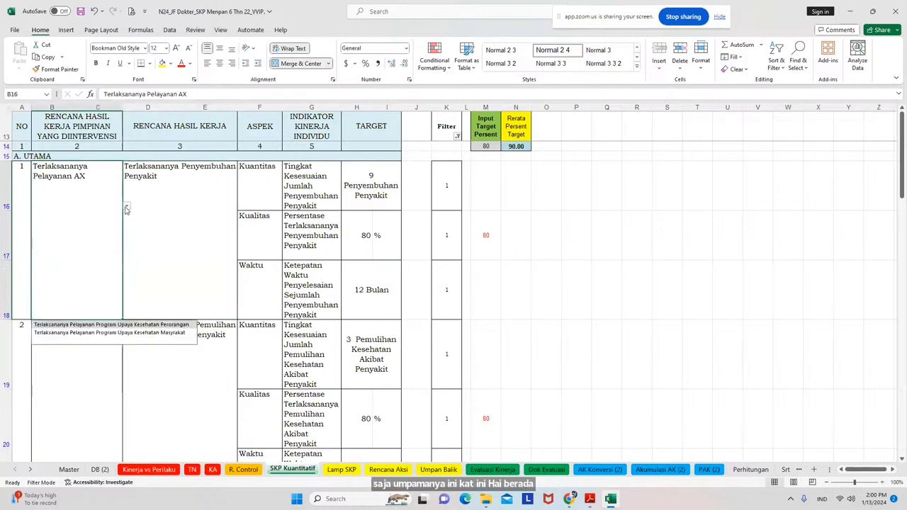
{"action": "left_click", "coordinate": [144, 325]}
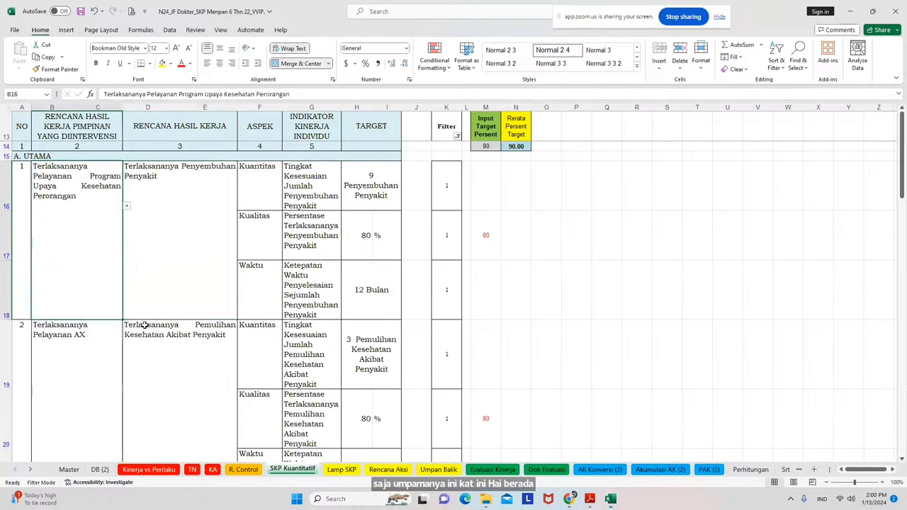
Copy the supervisor's plan from B16 into B19 for the second work result
{"action": "left_click", "coordinate": [91, 356]}
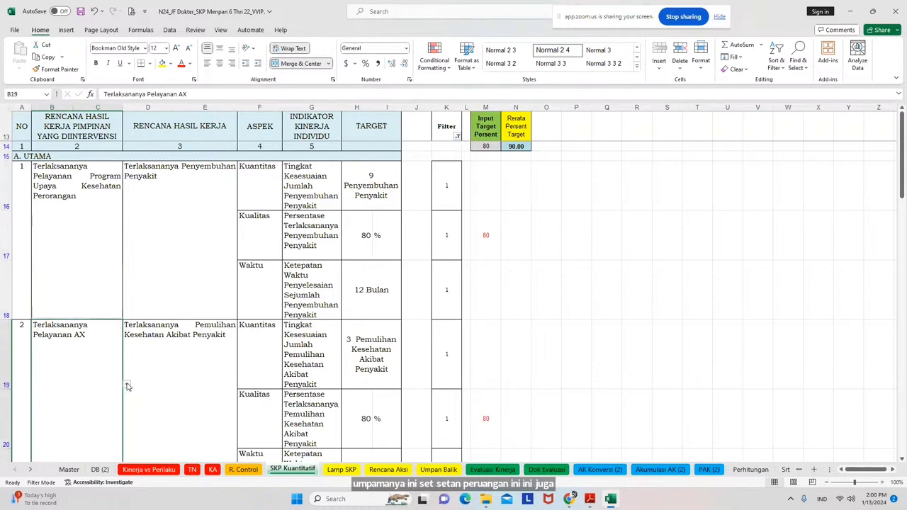
{"action": "left_click", "coordinate": [96, 262]}
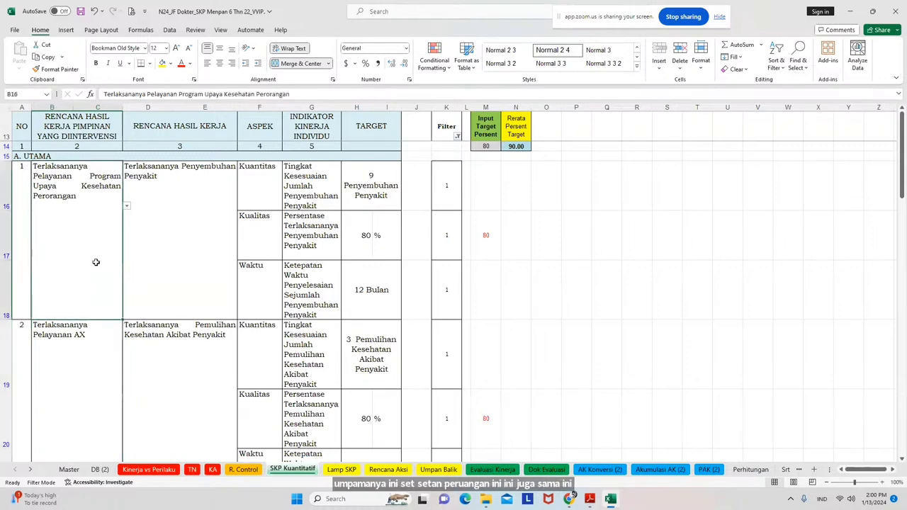
{"action": "key", "text": "ctrl+c"}
{"action": "scroll", "coordinate": [96, 262], "scroll_direction": "down", "scroll_amount": 1}
{"action": "left_click", "coordinate": [96, 263]}
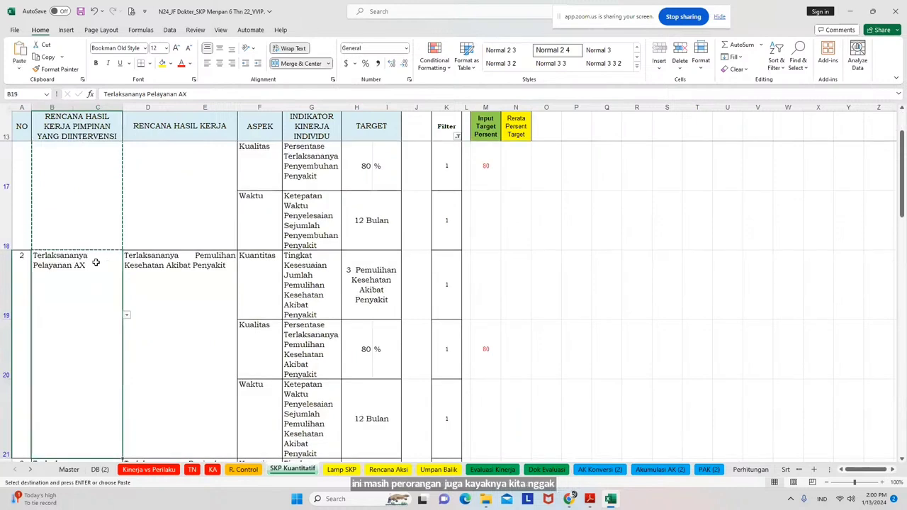
{"action": "key", "text": "Return"}
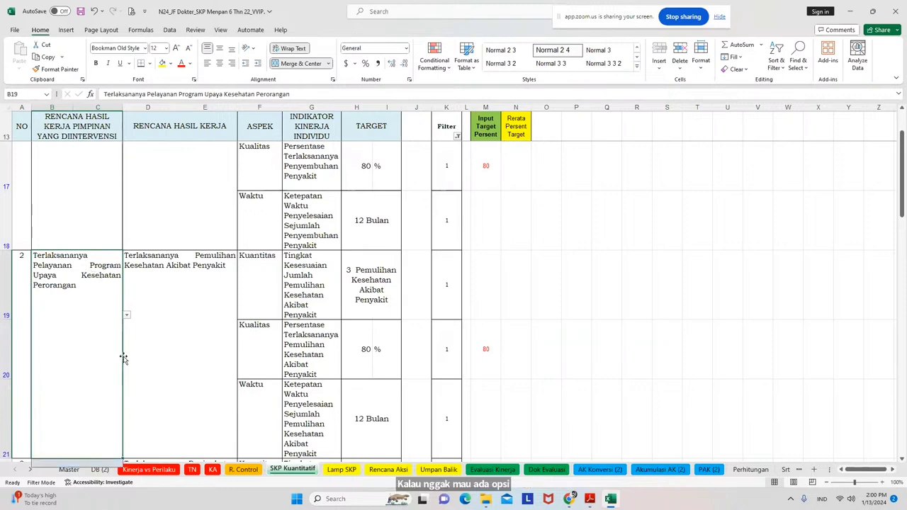
Select the third work result's supervisor plan cell, B22, to check its list of choices
{"action": "scroll", "coordinate": [138, 350], "scroll_direction": "down", "scroll_amount": 1}
{"action": "left_click", "coordinate": [112, 409]}
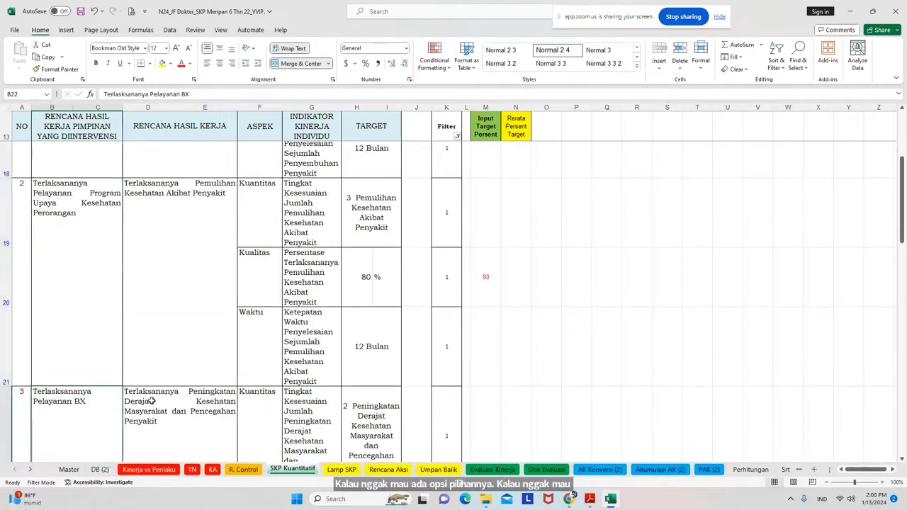
{"action": "scroll", "coordinate": [154, 391], "scroll_direction": "down", "scroll_amount": 1}
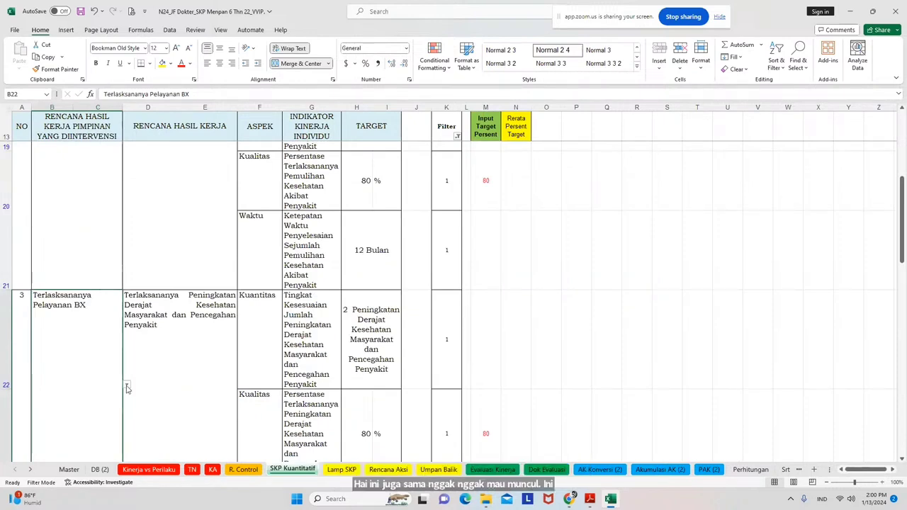
Enter the formula =KA!B3:B22 in P22 of SKP Kuantitatif to pull in the supervisor's plans
{"action": "left_click", "coordinate": [570, 375]}
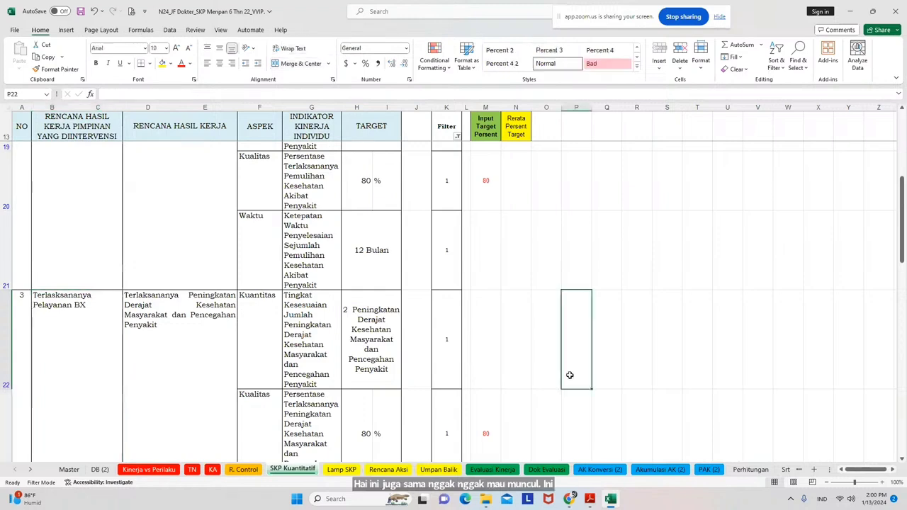
{"action": "type", "text": "='Kinerja vs Perilaku'!"}
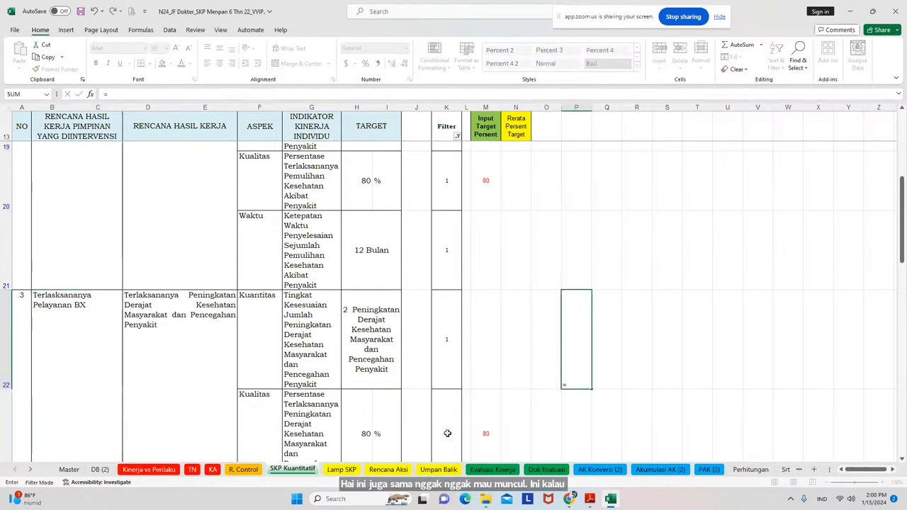
{"action": "left_click", "coordinate": [150, 472]}
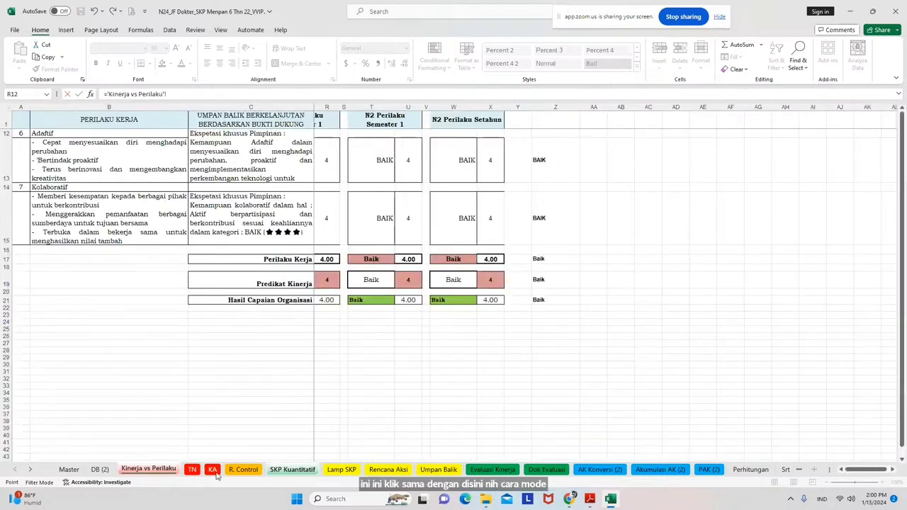
{"action": "left_click", "coordinate": [213, 470]}
{"action": "left_click_drag", "start_coordinate": [111, 151], "coordinate": [134, 340]}
{"action": "left_click_drag", "start_coordinate": [148, 144], "coordinate": [171, 342]}
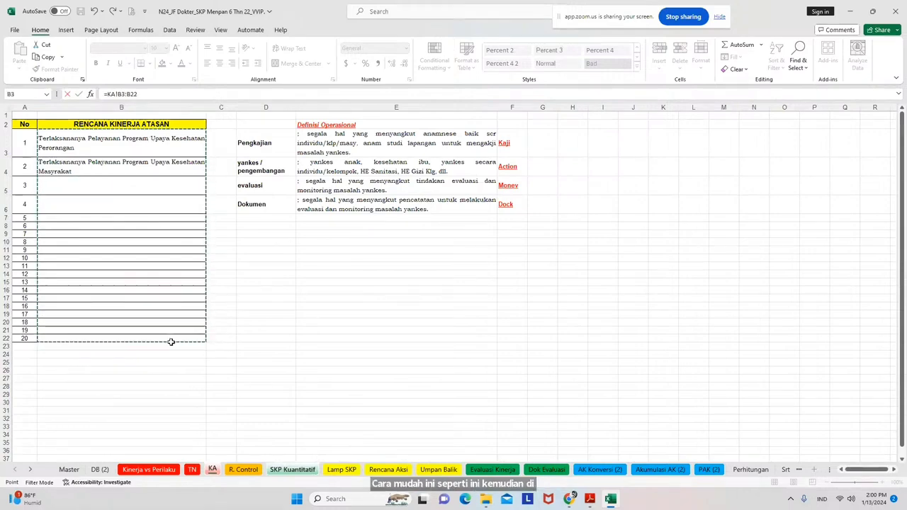
{"action": "key", "text": "Return"}
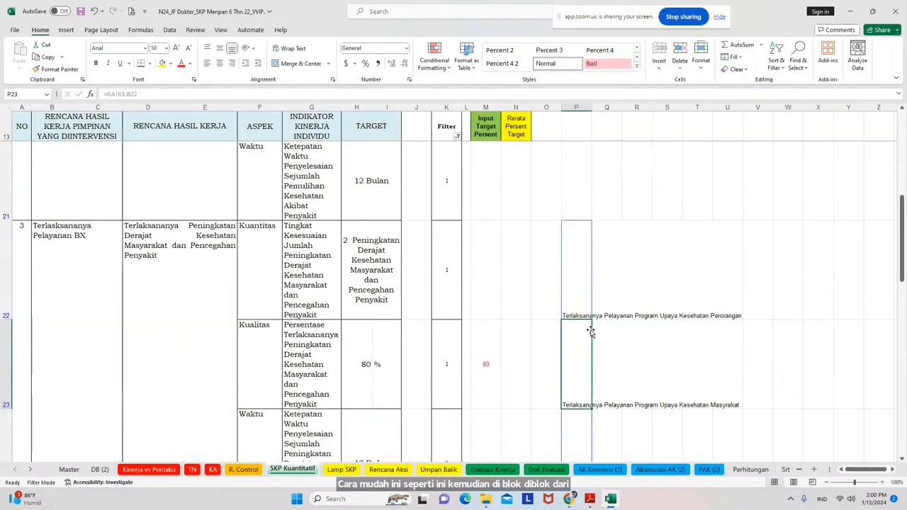
{"action": "left_click", "coordinate": [588, 285]}
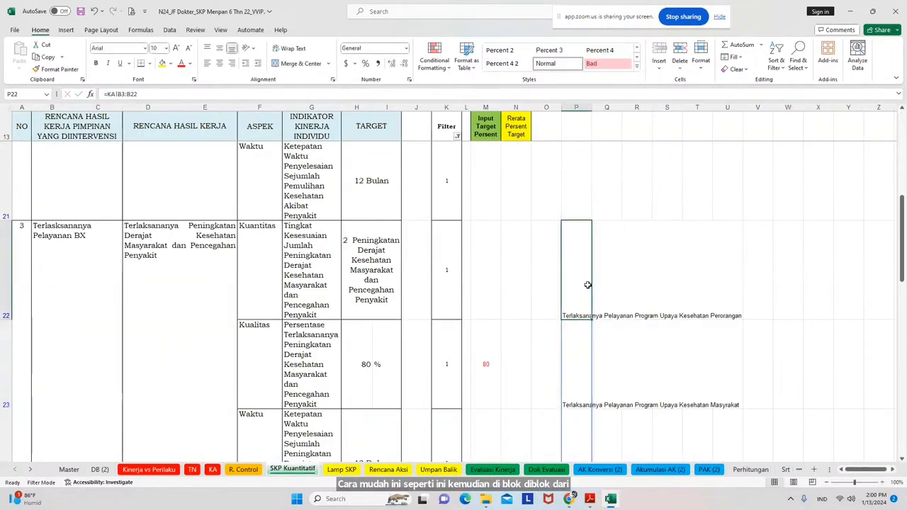
Undo the KA range formula entered in cell P22 of the SKP Kuantitatif sheet
{"action": "left_click", "coordinate": [585, 371]}
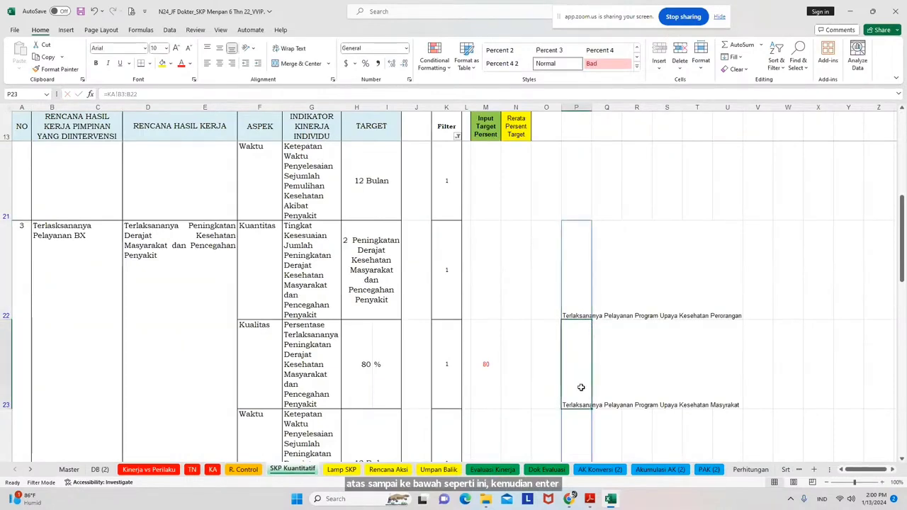
{"action": "scroll", "coordinate": [582, 376], "scroll_direction": "down", "scroll_amount": 1}
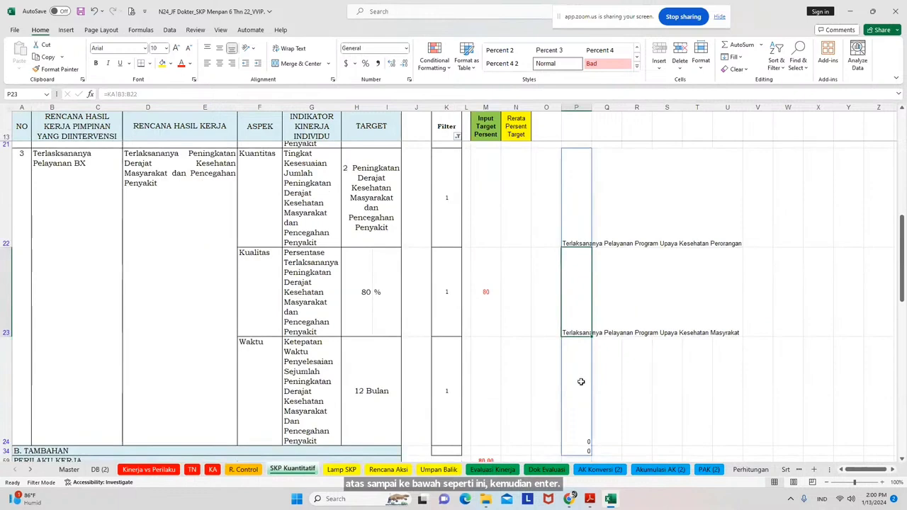
{"action": "key", "text": "ctrl+z"}
{"action": "left_click", "coordinate": [616, 230]}
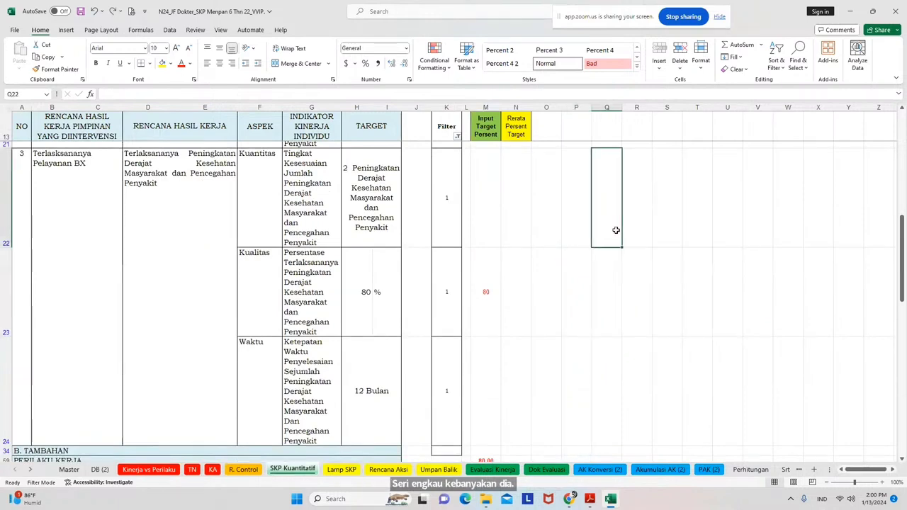
Enter a formula in Q23 that references the superior's work plan list, =KA!B3:B22
{"action": "left_click", "coordinate": [610, 312]}
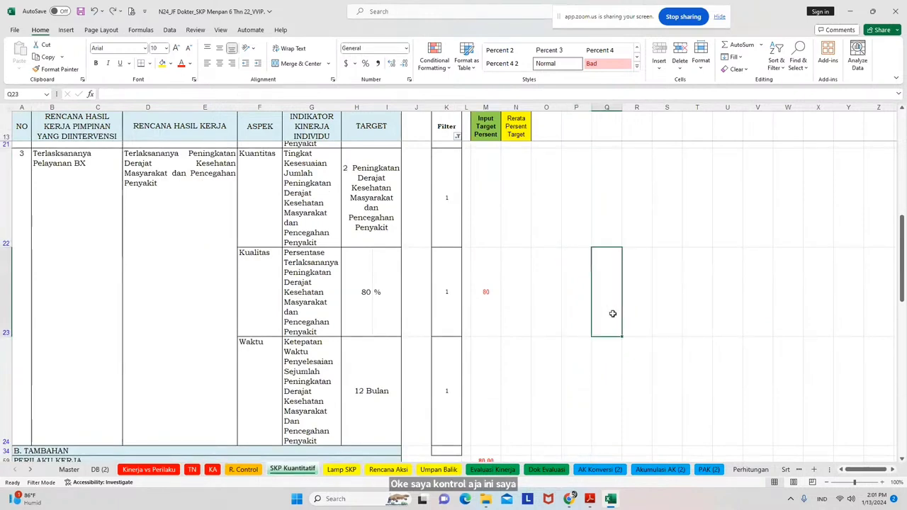
{"action": "type", "text": "="}
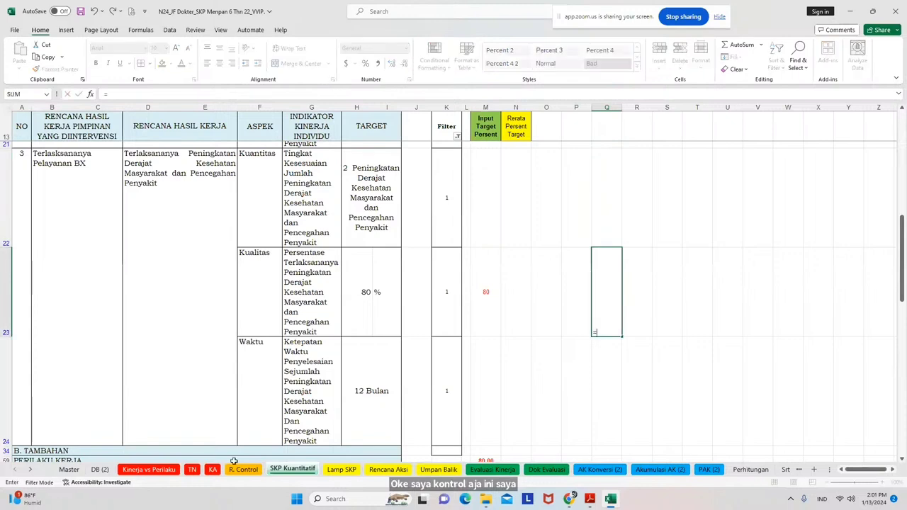
{"action": "left_click", "coordinate": [214, 469]}
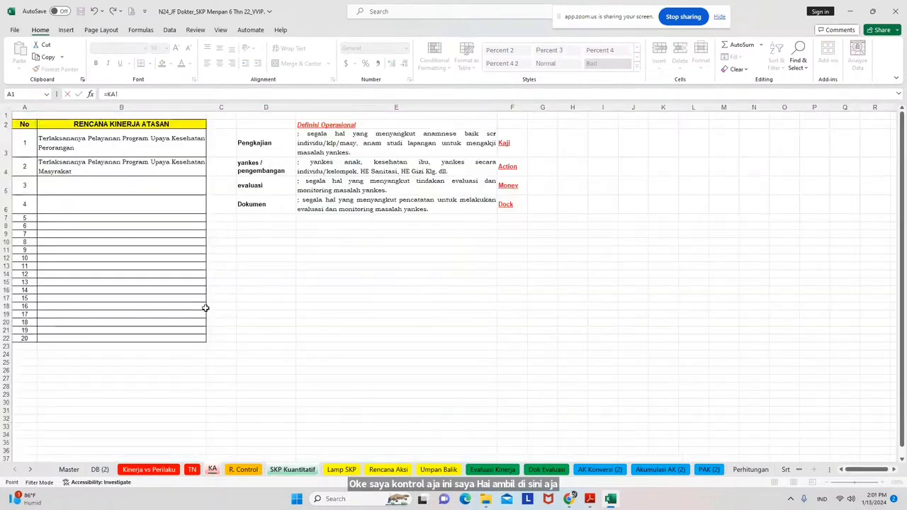
{"action": "left_click", "coordinate": [140, 151]}
{"action": "left_click_drag", "start_coordinate": [140, 152], "coordinate": [148, 339]}
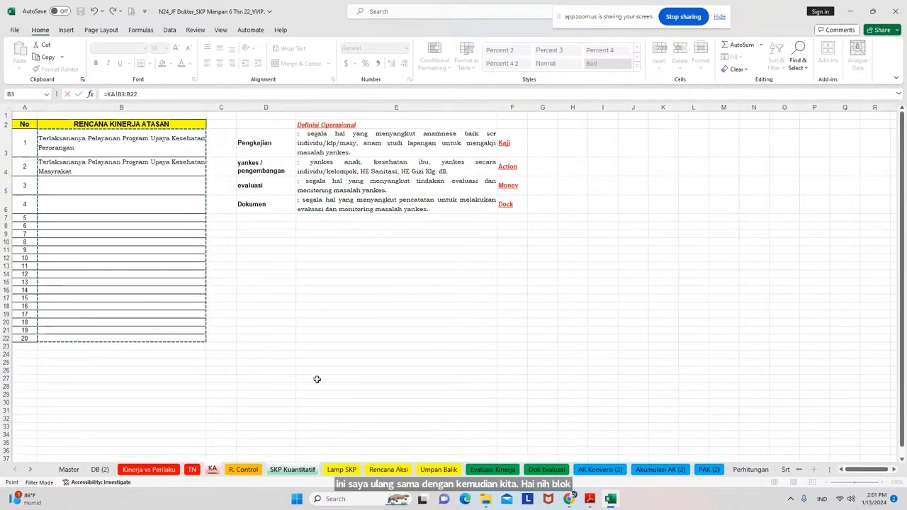
{"action": "key", "text": "Return"}
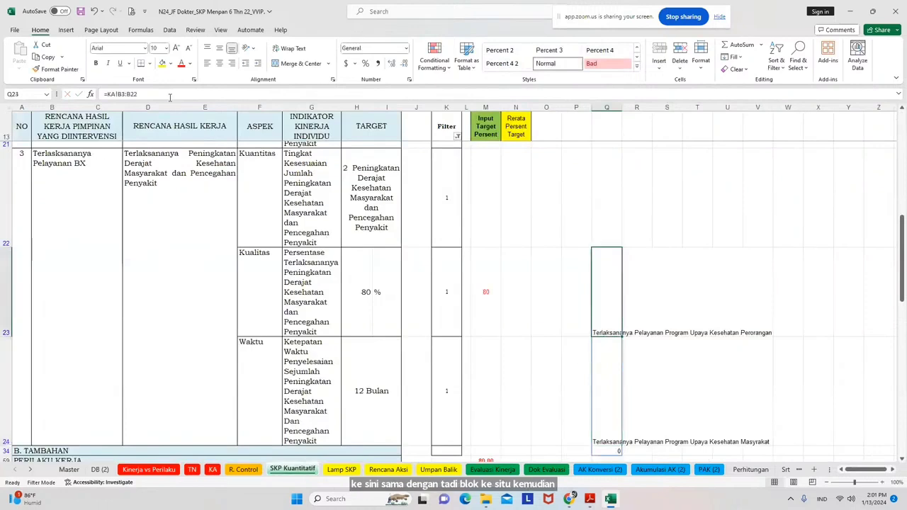
Copy the formula text =KA!B3:B22 from Q23 and empty the cell
{"action": "left_click_drag", "start_coordinate": [175, 93], "coordinate": [104, 94]}
{"action": "key", "text": "ctrl+c"}
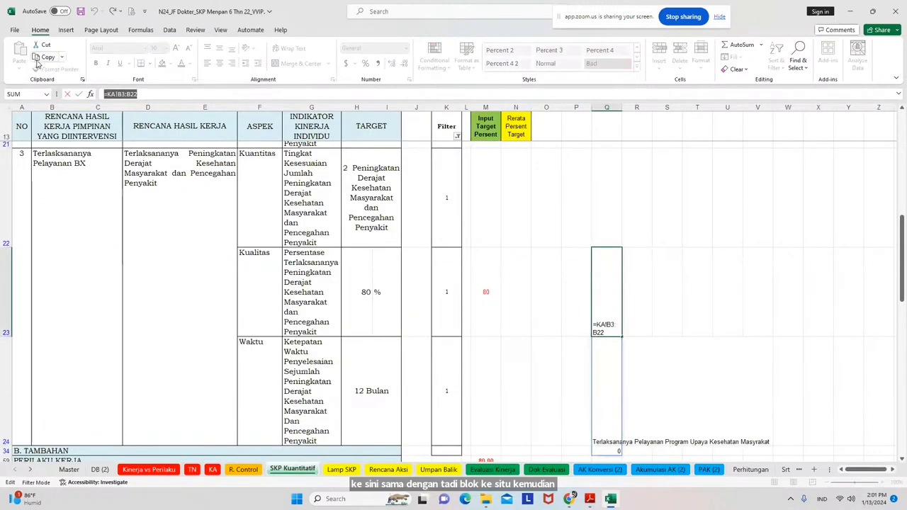
{"action": "left_click", "coordinate": [40, 59]}
{"action": "key", "text": "Delete"}
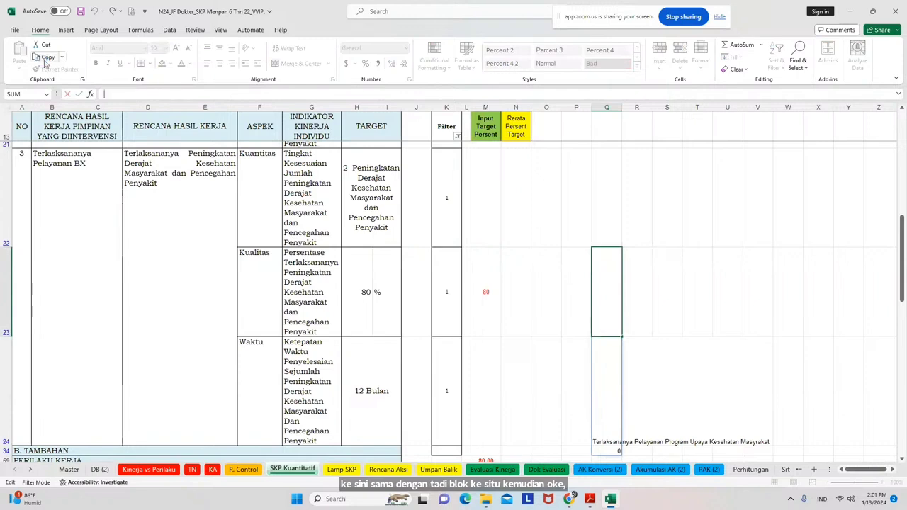
{"action": "key", "text": "Return"}
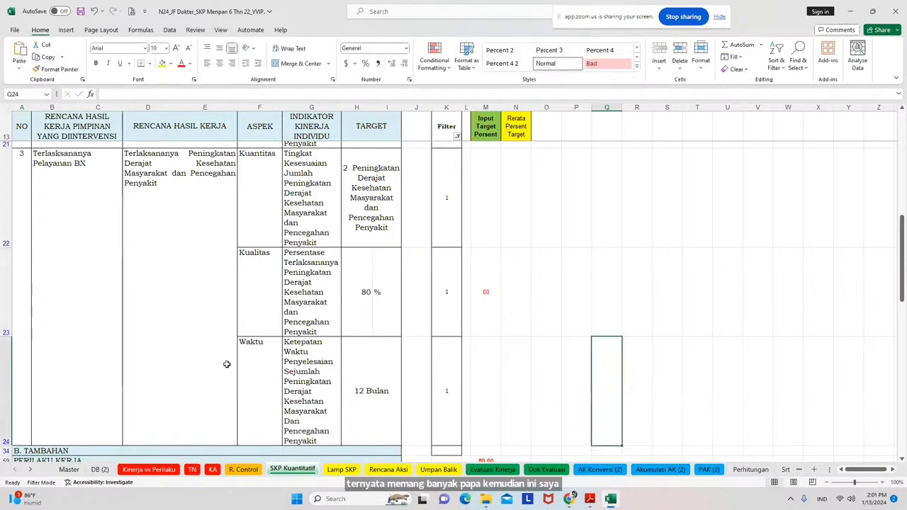
Replace the data validation of item 3's intervened leadership result cell (B22) with a List whose source is =KA!B3:B22
{"action": "left_click", "coordinate": [105, 332]}
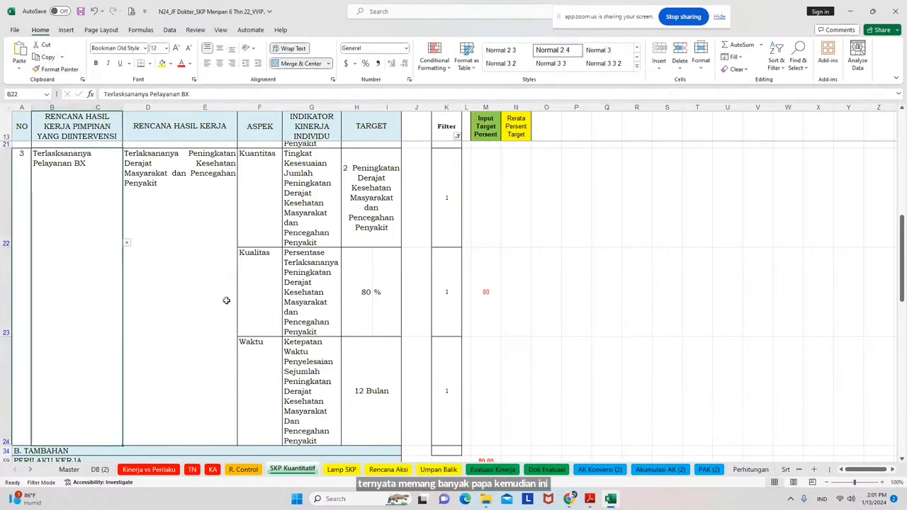
{"action": "left_click", "coordinate": [171, 29]}
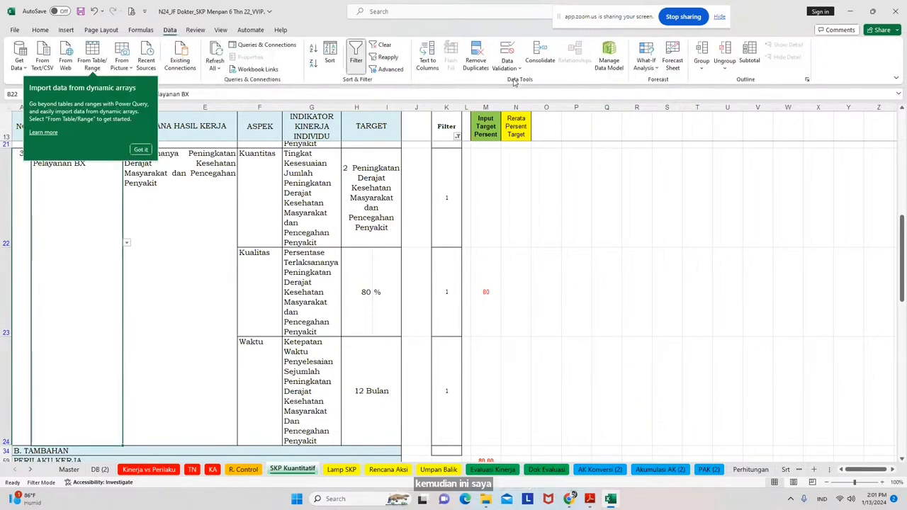
{"action": "left_click", "coordinate": [513, 68]}
{"action": "left_click", "coordinate": [530, 82]}
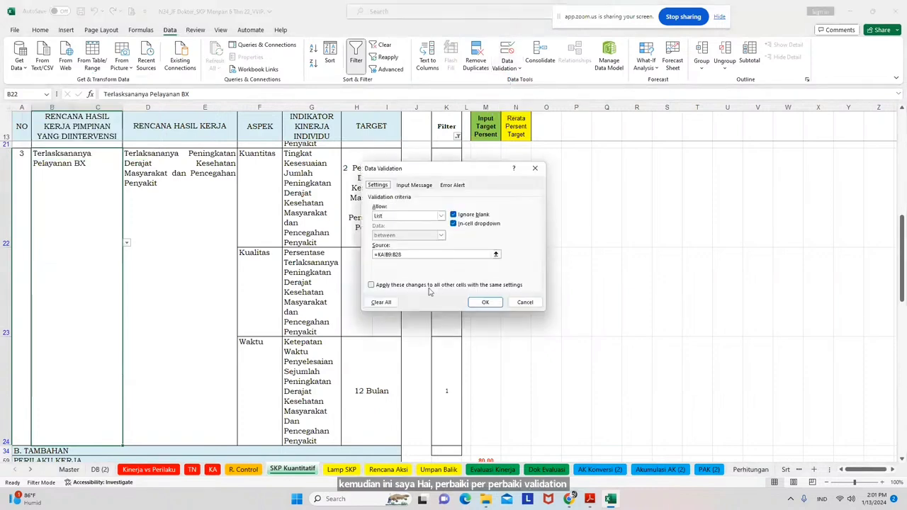
{"action": "left_click", "coordinate": [381, 302]}
{"action": "left_click", "coordinate": [423, 216]}
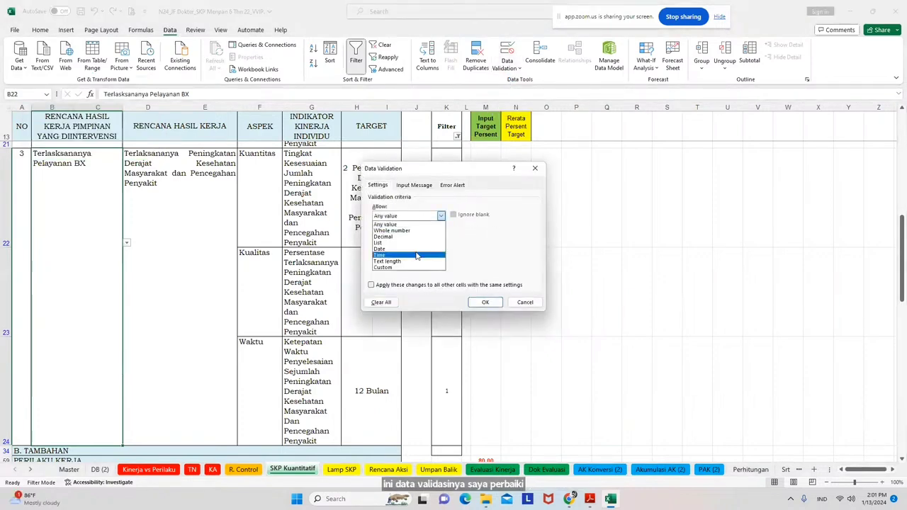
{"action": "left_click", "coordinate": [418, 248]}
{"action": "left_click", "coordinate": [417, 254]}
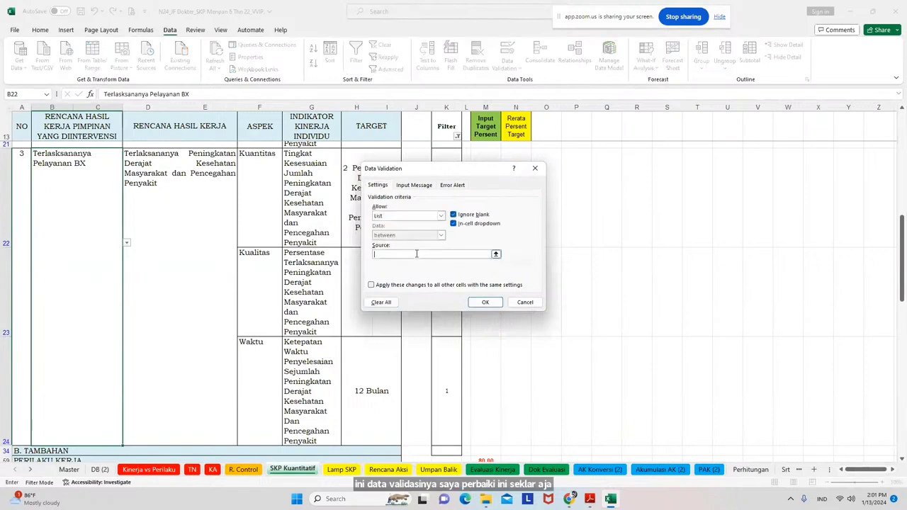
{"action": "key", "text": "ctrl+v"}
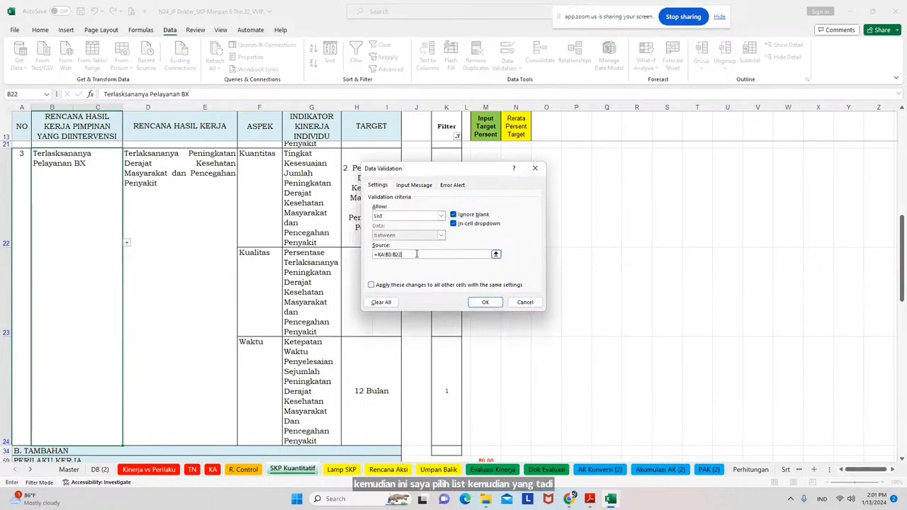
{"action": "left_click", "coordinate": [486, 303]}
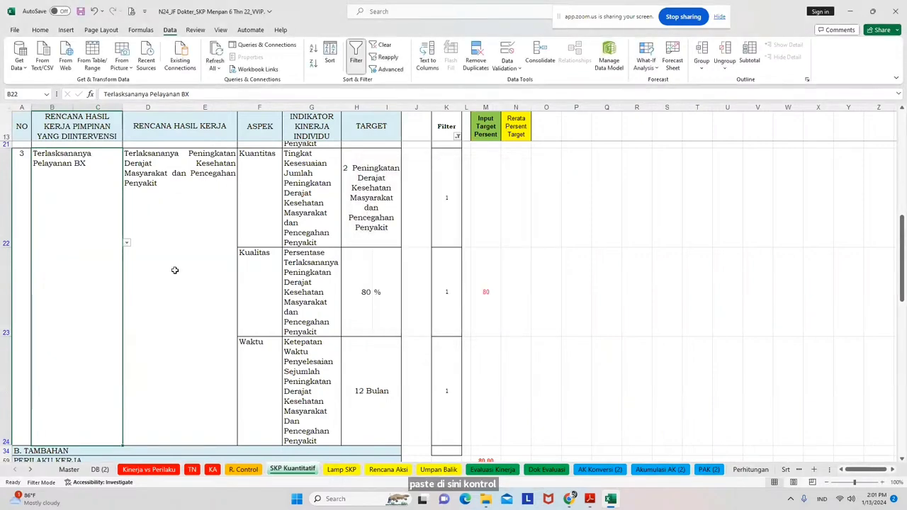
Choose "Terlaksananya Pelayanan Program Upaya Kesehatan Masyrakat" as item 3's intervened leadership result
{"action": "left_click", "coordinate": [127, 243]}
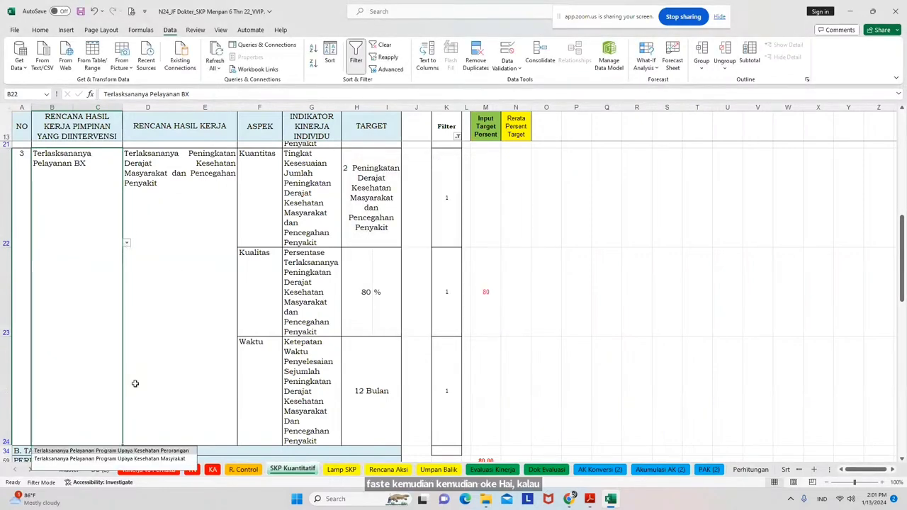
{"action": "left_click", "coordinate": [126, 459]}
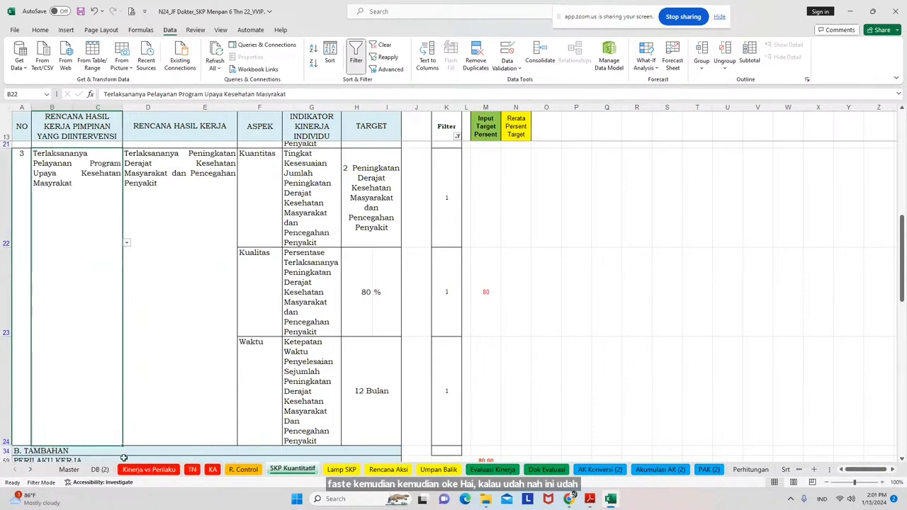
{"action": "scroll", "coordinate": [215, 316], "scroll_direction": "up", "scroll_amount": 2}
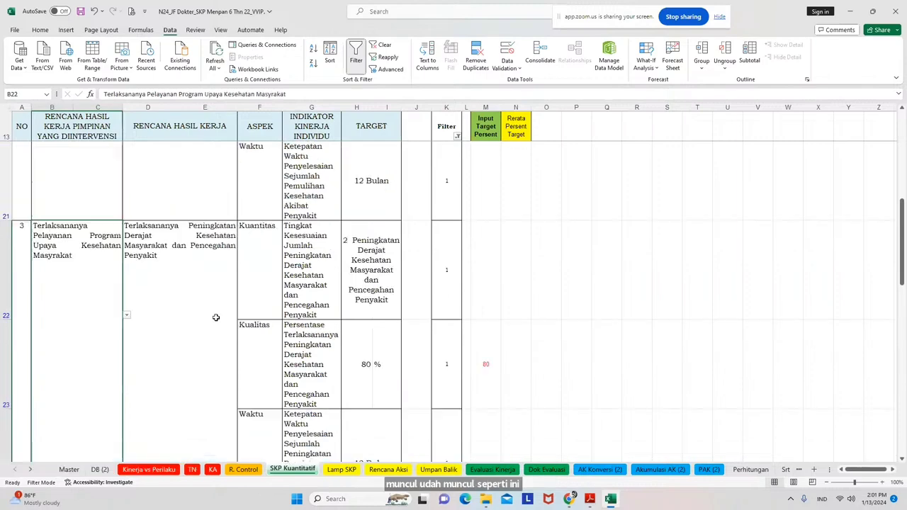
Check the intervened leadership result cells of items 2 and 3
{"action": "scroll", "coordinate": [111, 270], "scroll_direction": "up", "scroll_amount": 1}
{"action": "left_click", "coordinate": [108, 269]}
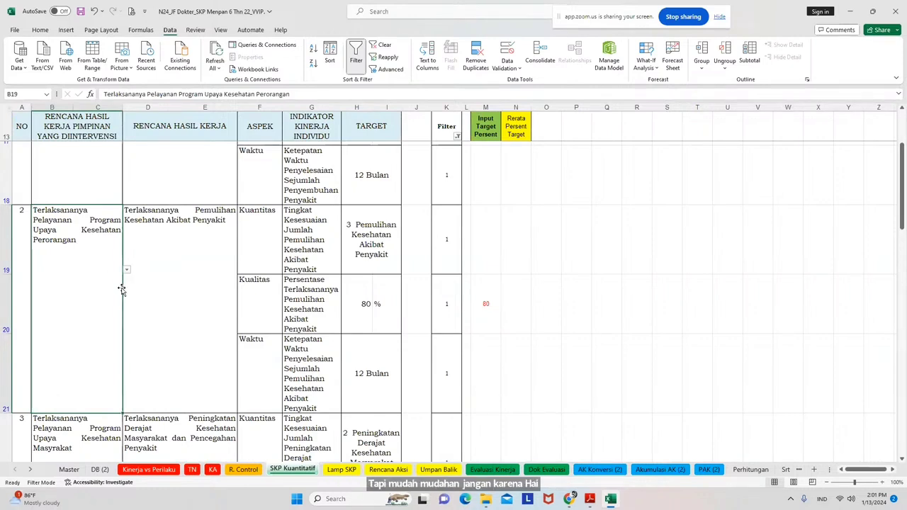
{"action": "scroll", "coordinate": [95, 336], "scroll_direction": "down", "scroll_amount": 6}
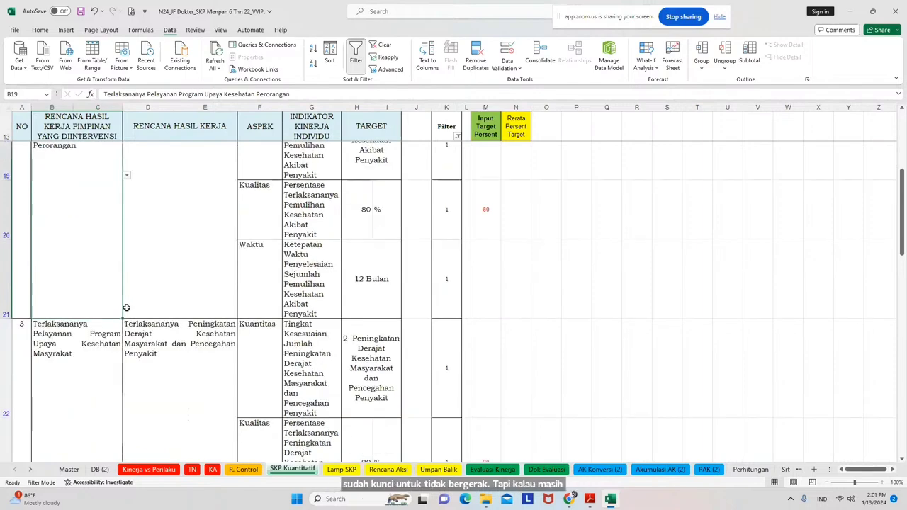
{"action": "scroll", "coordinate": [94, 337], "scroll_direction": "down", "scroll_amount": 2}
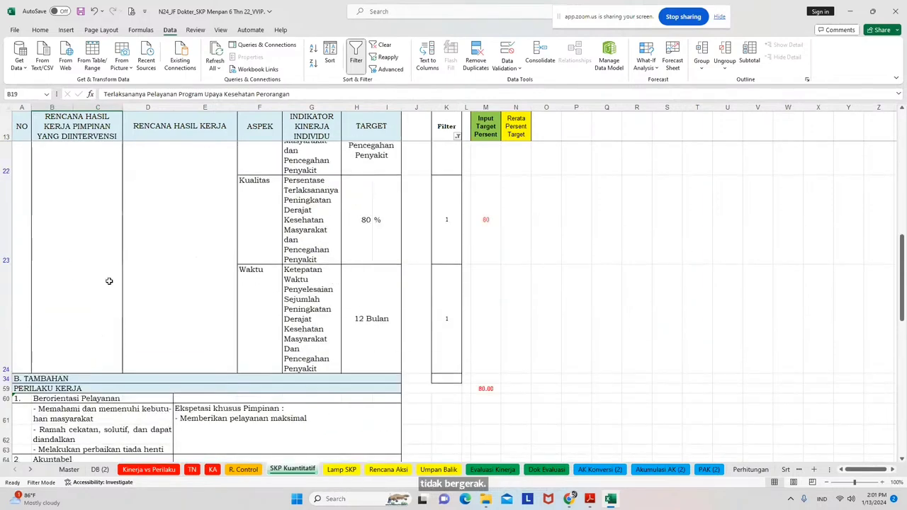
{"action": "left_click", "coordinate": [109, 280]}
{"action": "scroll", "coordinate": [109, 280], "scroll_direction": "up", "scroll_amount": 3}
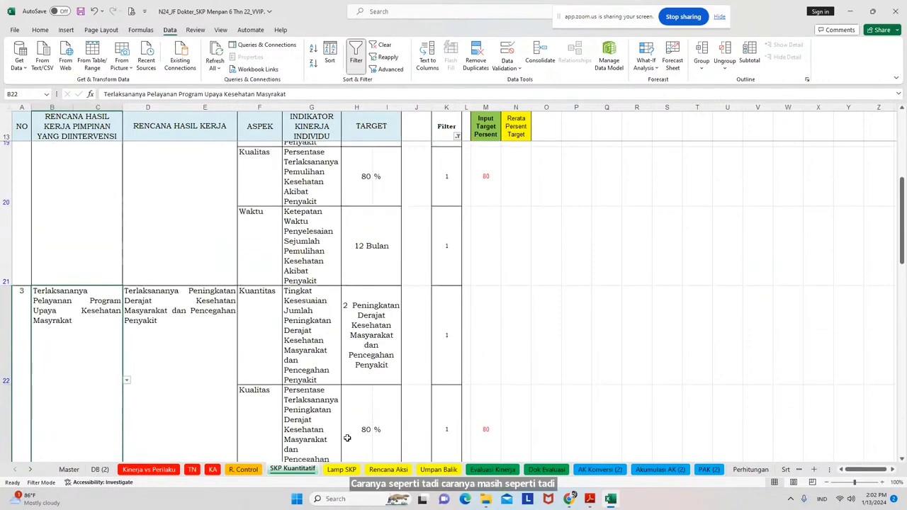
On the Lamp SKP sheet, change the accountability scheme entry in B9 to "Layanan terkait Kinerja pegawai akan direview setiap Tahunan"
{"action": "left_click", "coordinate": [340, 470]}
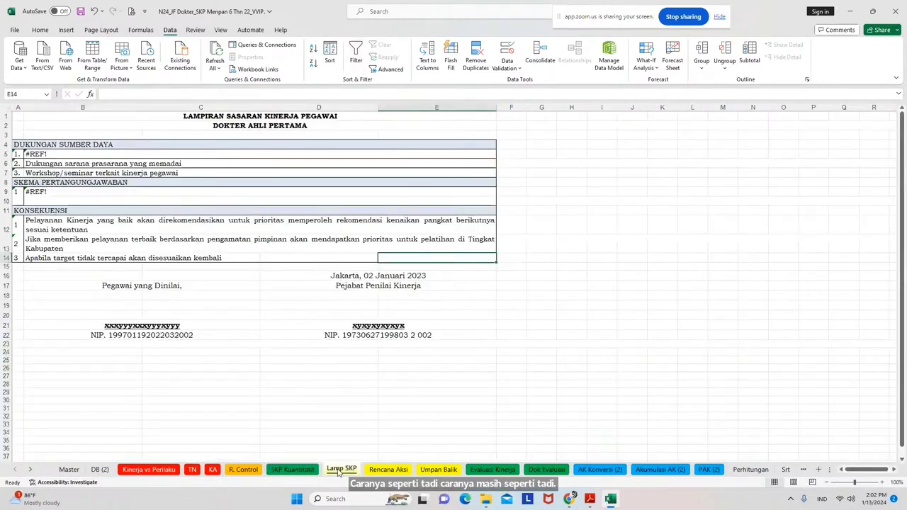
{"action": "left_click", "coordinate": [72, 192]}
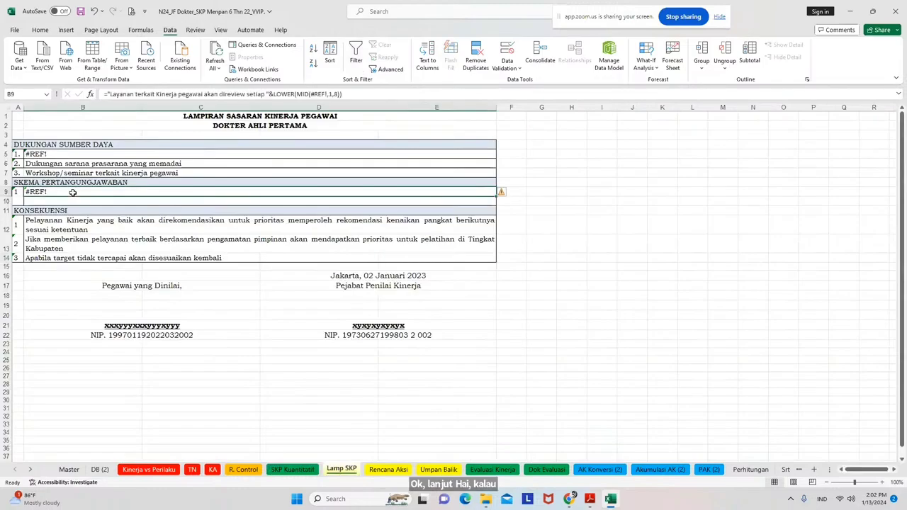
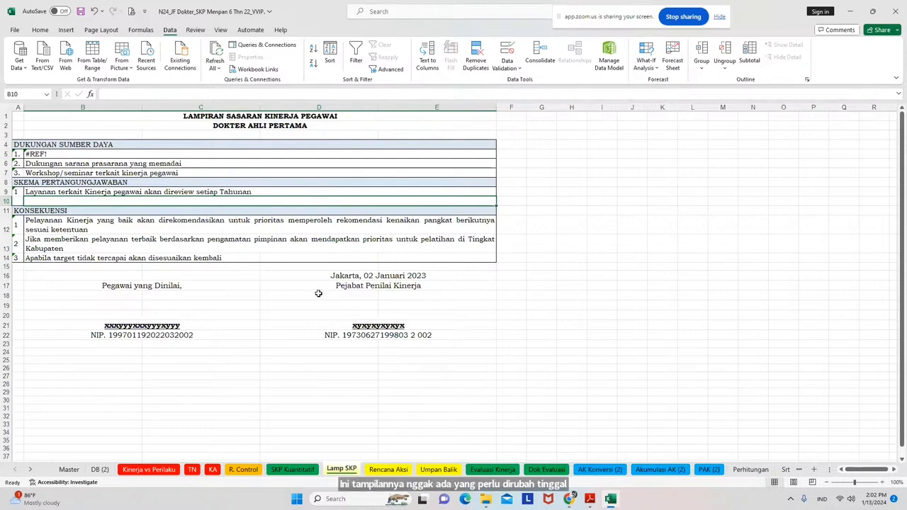
On the Rencana Aksi sheet, filter the Filter column to exclude the rows with value 0
{"action": "left_click", "coordinate": [388, 469]}
{"action": "scroll", "coordinate": [350, 390], "scroll_direction": "down", "scroll_amount": 2}
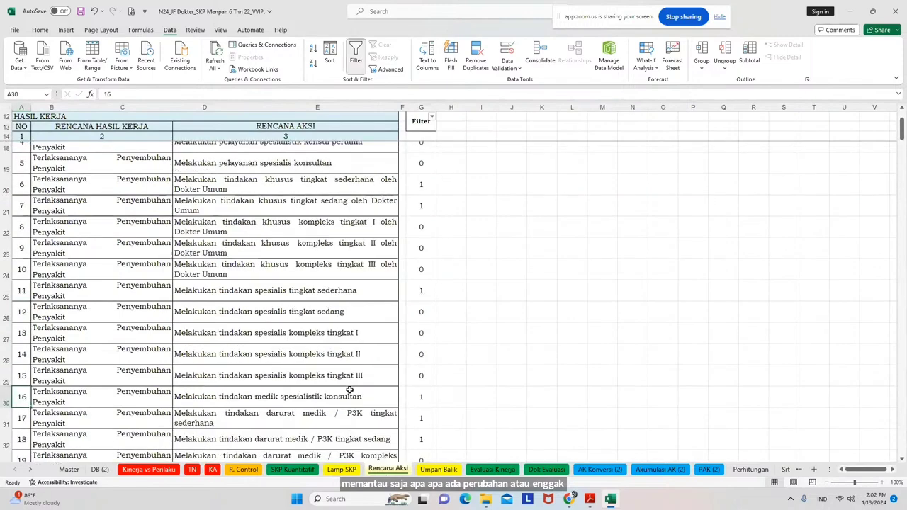
{"action": "scroll", "coordinate": [350, 390], "scroll_direction": "up", "scroll_amount": 1}
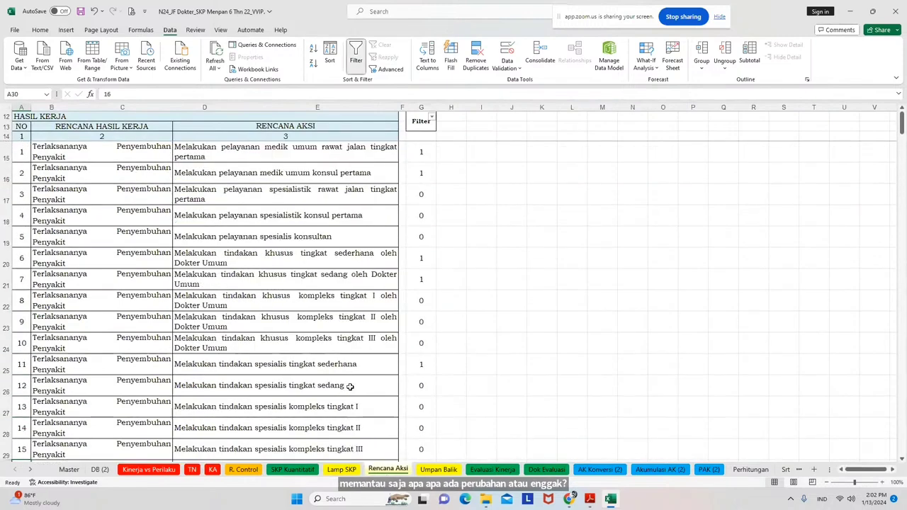
{"action": "left_click", "coordinate": [431, 119]}
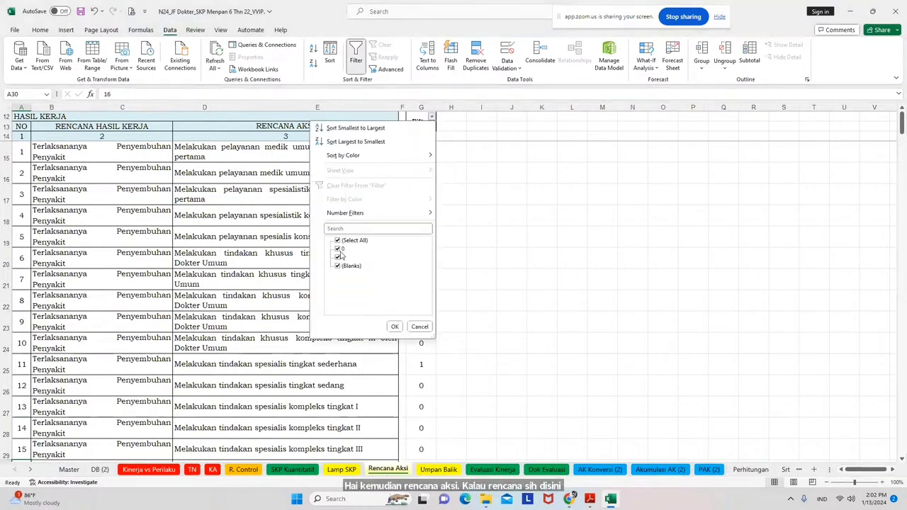
{"action": "left_click", "coordinate": [337, 249]}
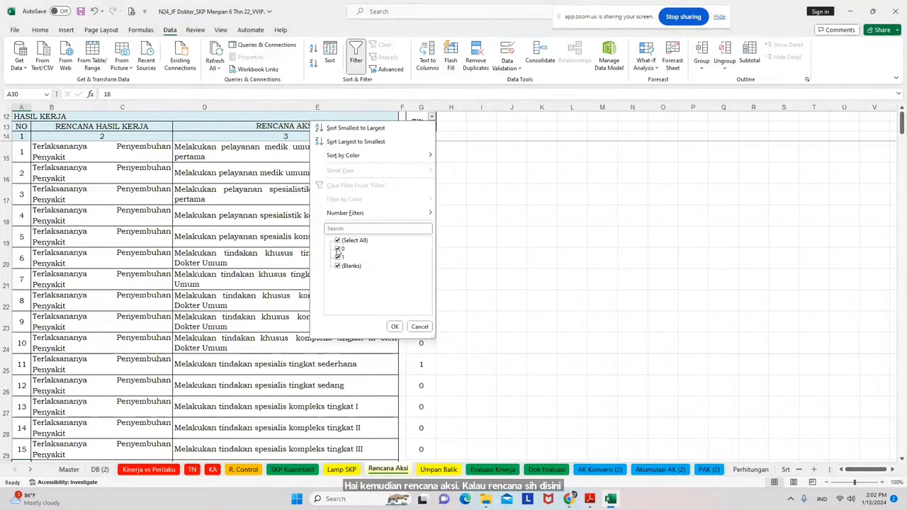
{"action": "left_click", "coordinate": [395, 328]}
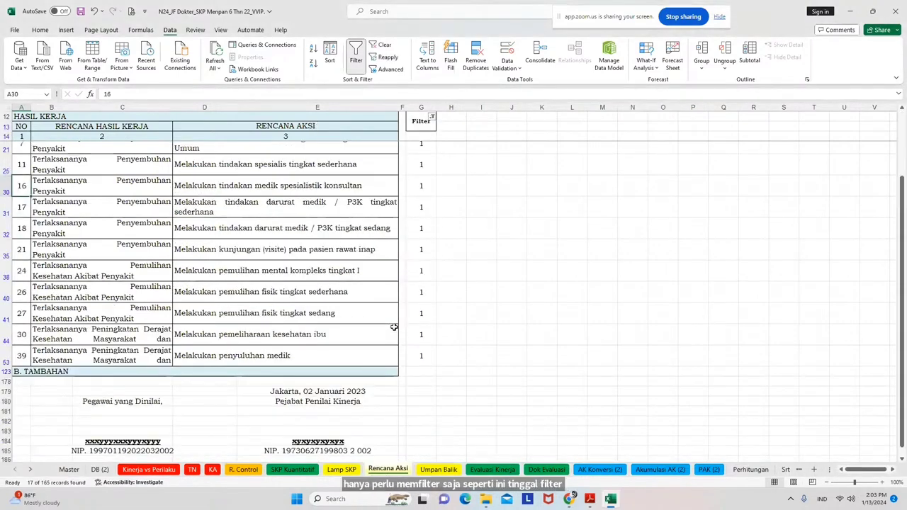
Review the filtered action plan list and select its Rencana Aksi entries from no. 1 through no. 39
{"action": "scroll", "coordinate": [393, 324], "scroll_direction": "down", "scroll_amount": 1}
{"action": "scroll", "coordinate": [393, 323], "scroll_direction": "up", "scroll_amount": 1}
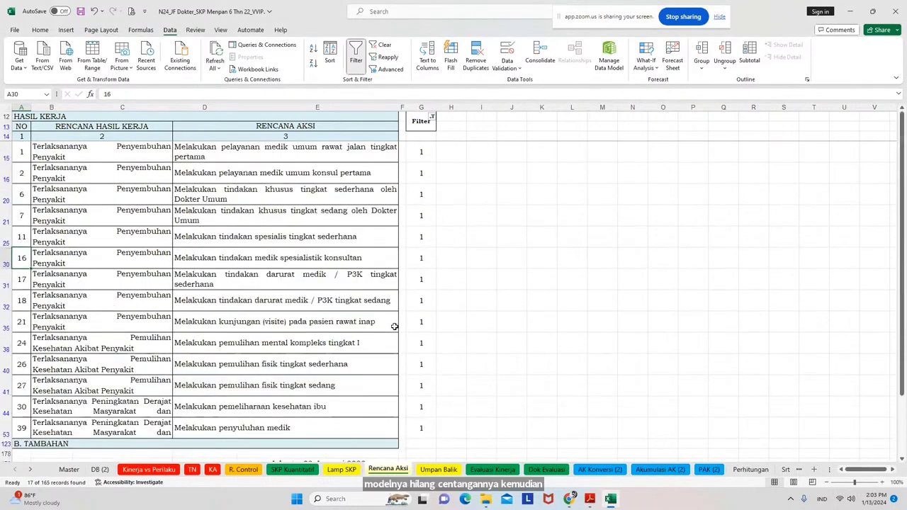
{"action": "left_click_drag", "start_coordinate": [354, 149], "coordinate": [366, 429]}
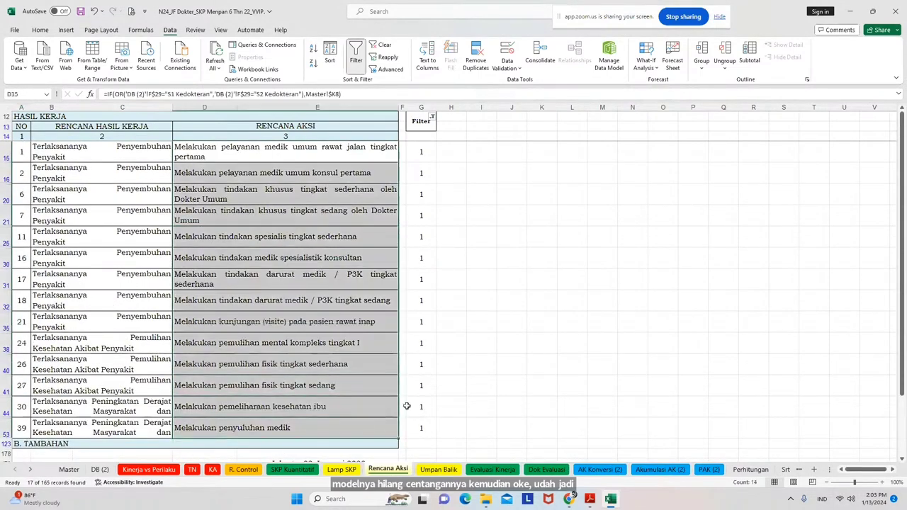
Review the feedback entries on the Umpan Balik sheet, from item 5 up to the quality realization of item 1
{"action": "left_click", "coordinate": [439, 469]}
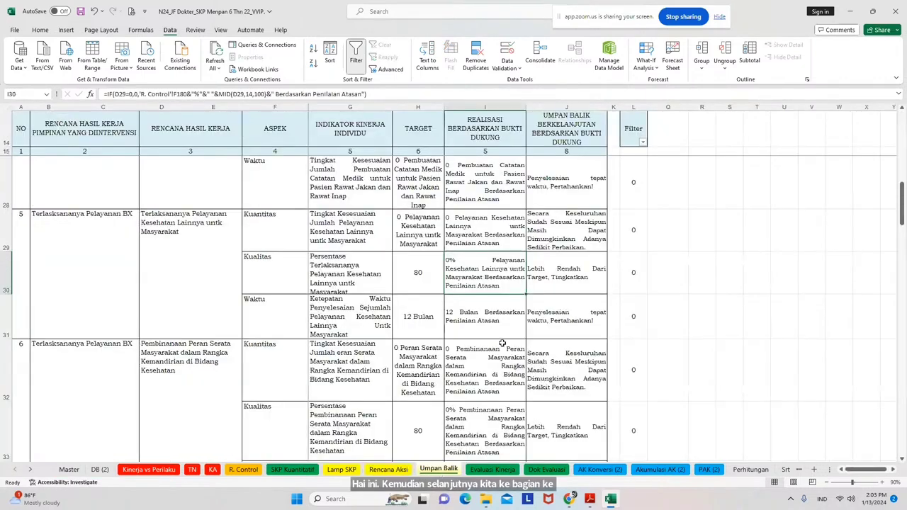
{"action": "scroll", "coordinate": [483, 363], "scroll_direction": "up", "scroll_amount": 4}
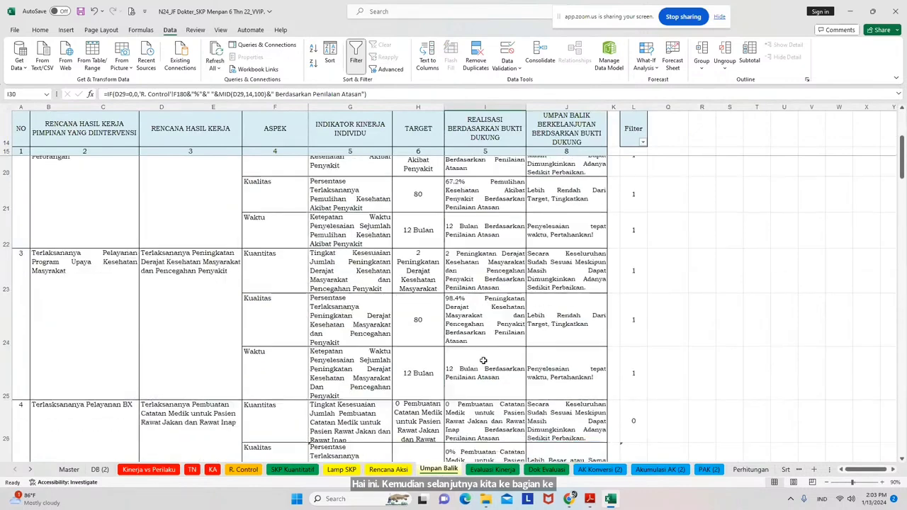
{"action": "scroll", "coordinate": [501, 333], "scroll_direction": "up", "scroll_amount": 1}
{"action": "left_click", "coordinate": [493, 246]}
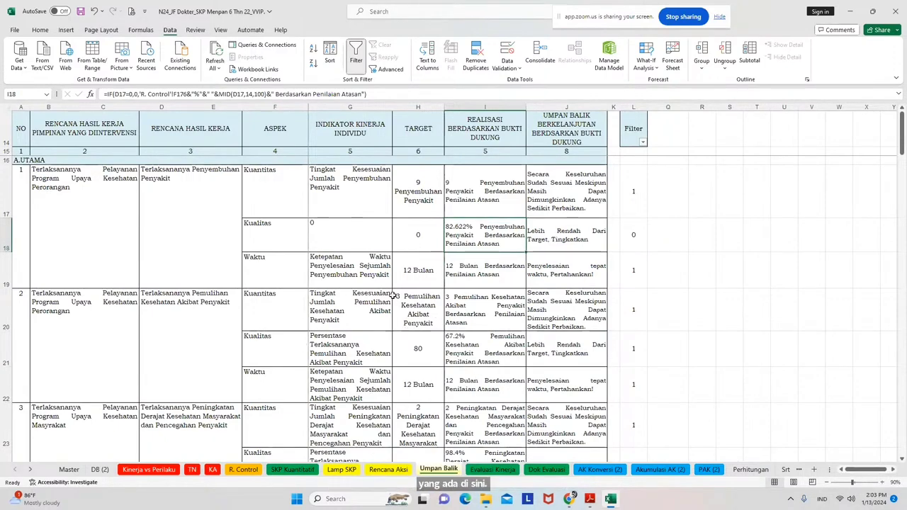
Open monthly sheet 1 for January and look through its full list of doctor activities
{"action": "left_click", "coordinate": [30, 471]}
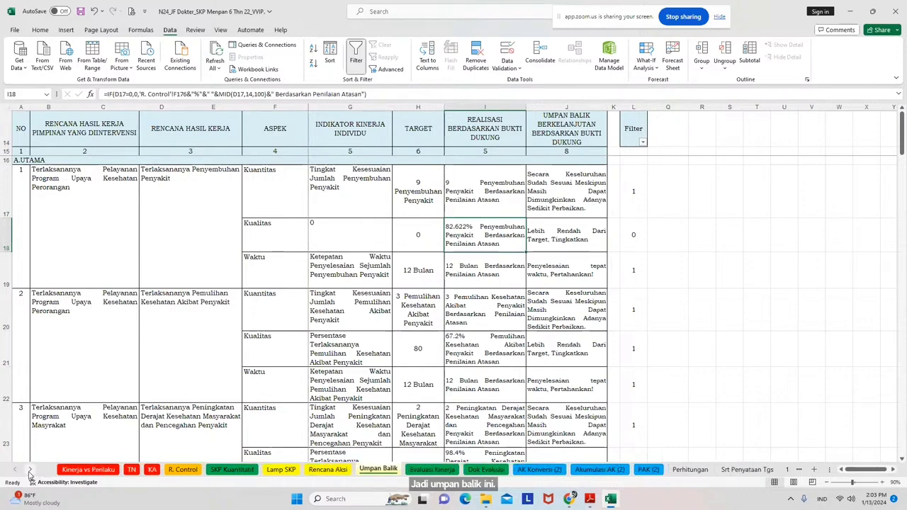
{"action": "left_click", "coordinate": [31, 471]}
{"action": "left_click", "coordinate": [31, 471]}
{"action": "left_click", "coordinate": [30, 470]}
{"action": "left_click", "coordinate": [31, 473]}
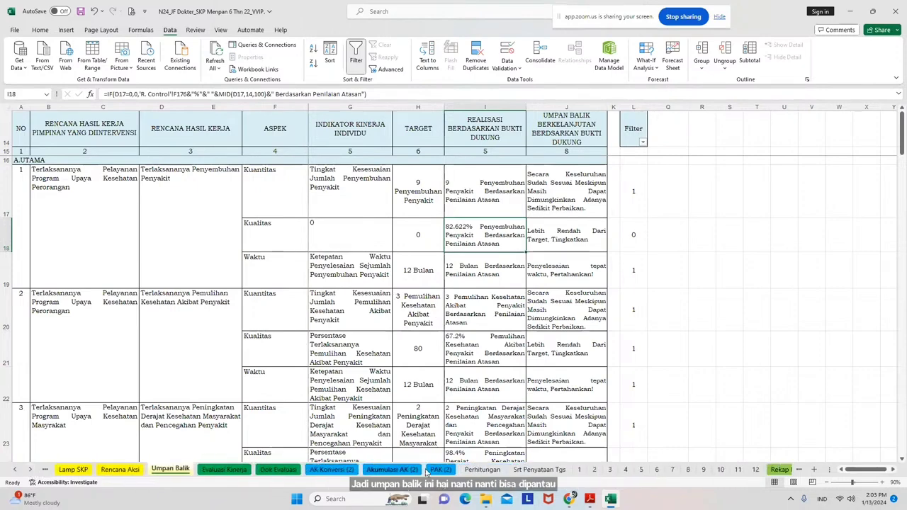
{"action": "left_click", "coordinate": [581, 471]}
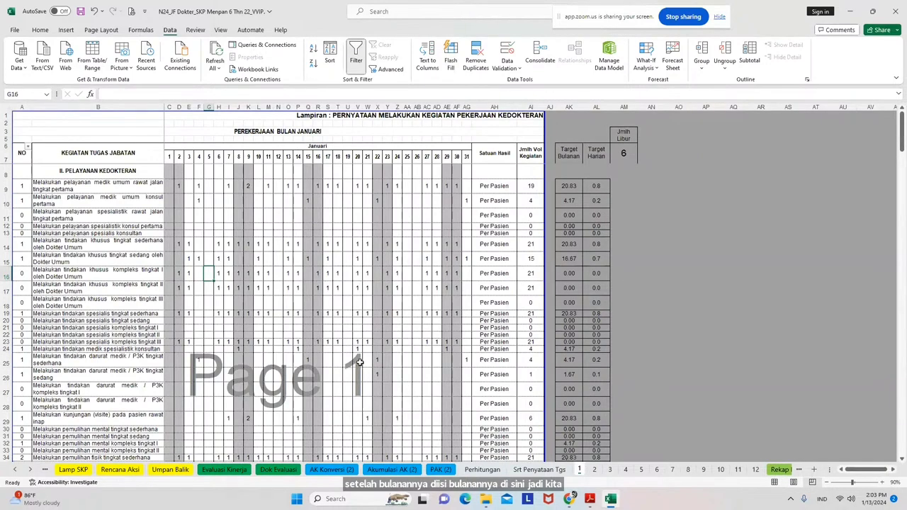
{"action": "scroll", "coordinate": [152, 269], "scroll_direction": "down", "scroll_amount": 7}
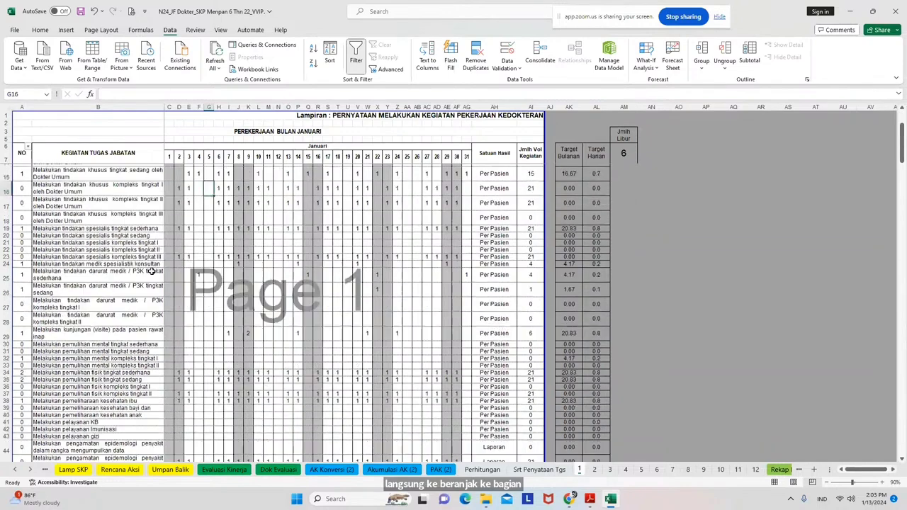
{"action": "scroll", "coordinate": [139, 312], "scroll_direction": "down", "scroll_amount": 10}
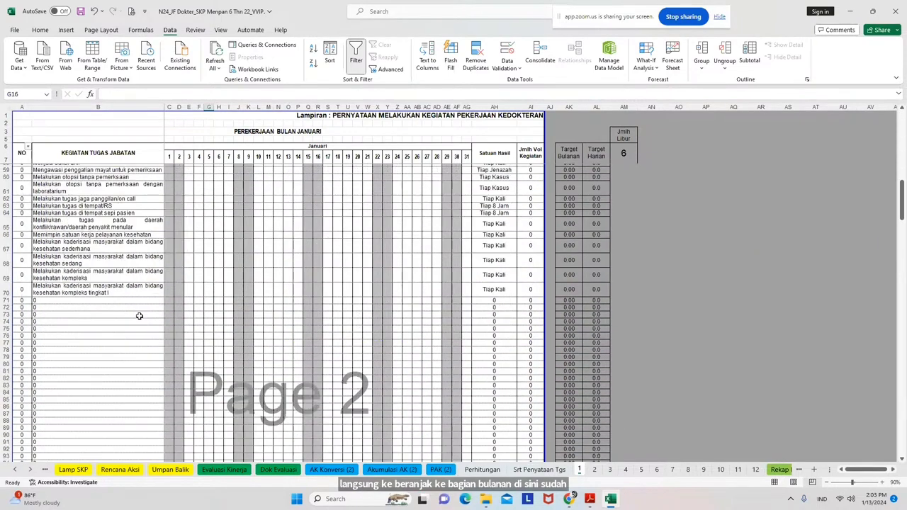
{"action": "scroll", "coordinate": [140, 316], "scroll_direction": "down", "scroll_amount": 19}
{"action": "scroll", "coordinate": [145, 310], "scroll_direction": "up", "scroll_amount": 13}
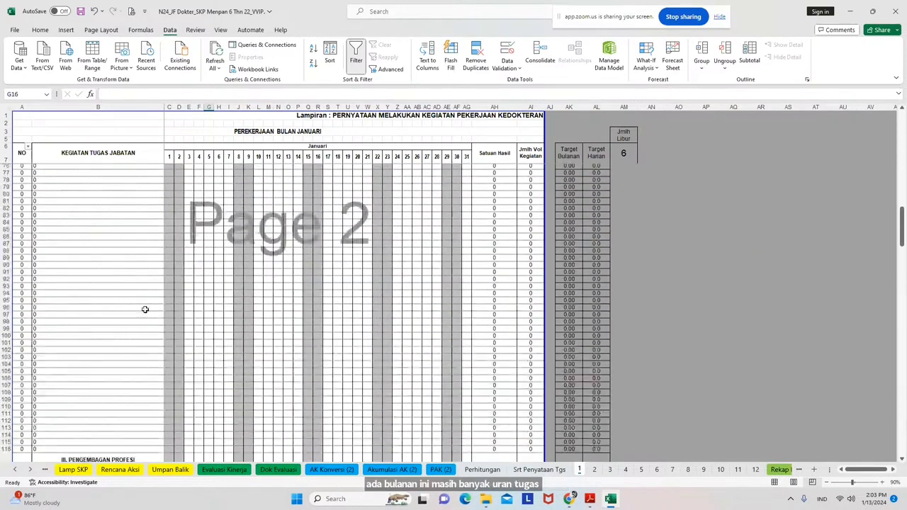
{"action": "scroll", "coordinate": [146, 310], "scroll_direction": "up", "scroll_amount": 5}
{"action": "scroll", "coordinate": [163, 289], "scroll_direction": "up", "scroll_amount": 15}
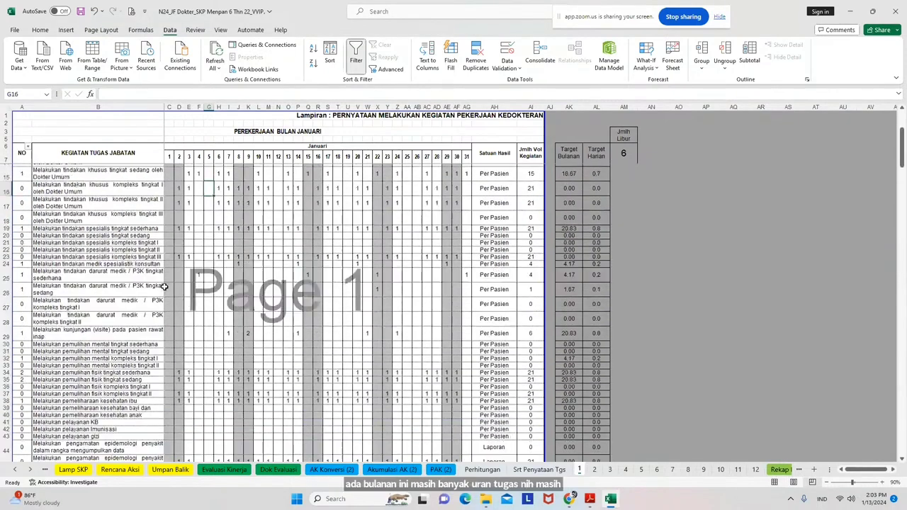
Check the selected activities and monthly targets on the R. Control sheet
{"action": "left_click", "coordinate": [15, 469]}
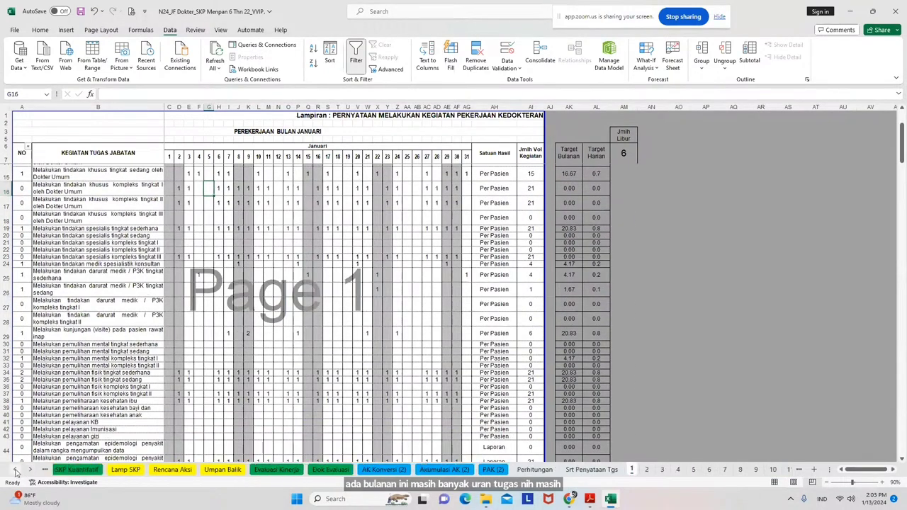
{"action": "left_click", "coordinate": [15, 469]}
{"action": "left_click", "coordinate": [76, 471]}
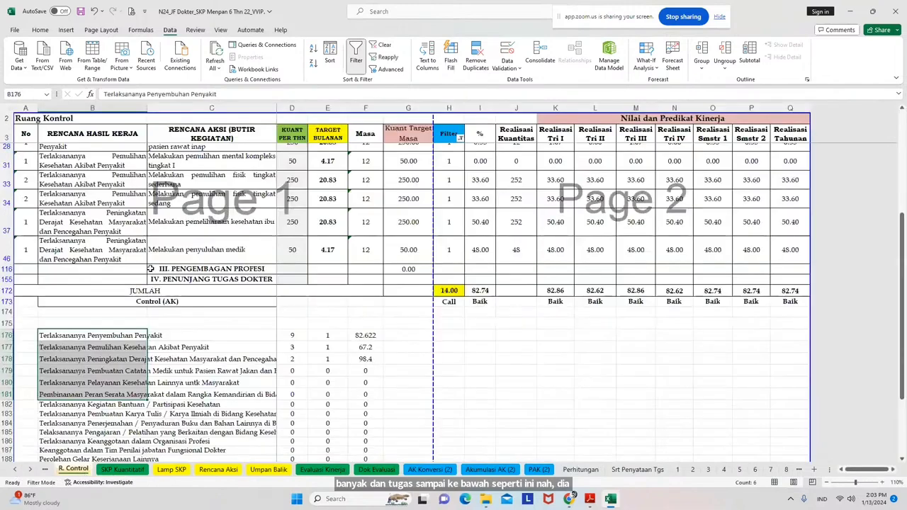
On monthly sheet 1, filter the NO column to exclude the rows with value 0
{"action": "left_click", "coordinate": [677, 471]}
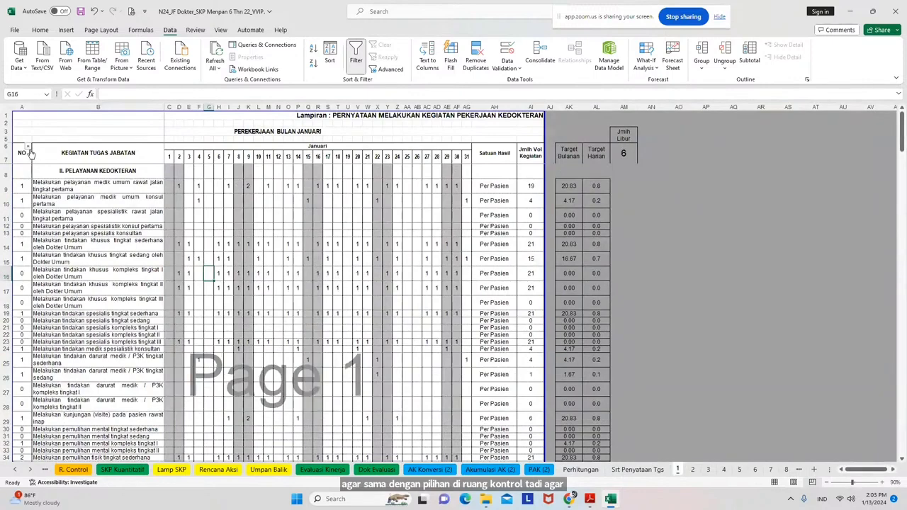
{"action": "left_click", "coordinate": [29, 149]}
{"action": "left_click", "coordinate": [29, 278]}
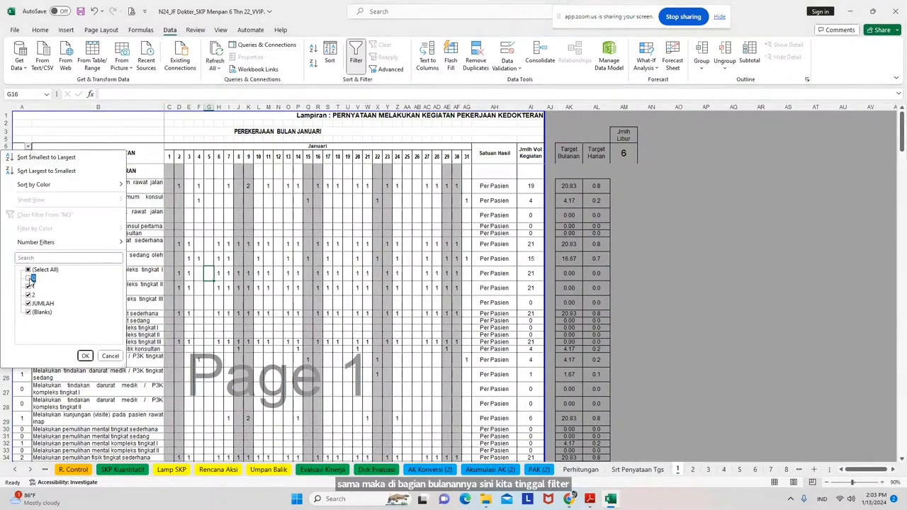
{"action": "left_click", "coordinate": [84, 356]}
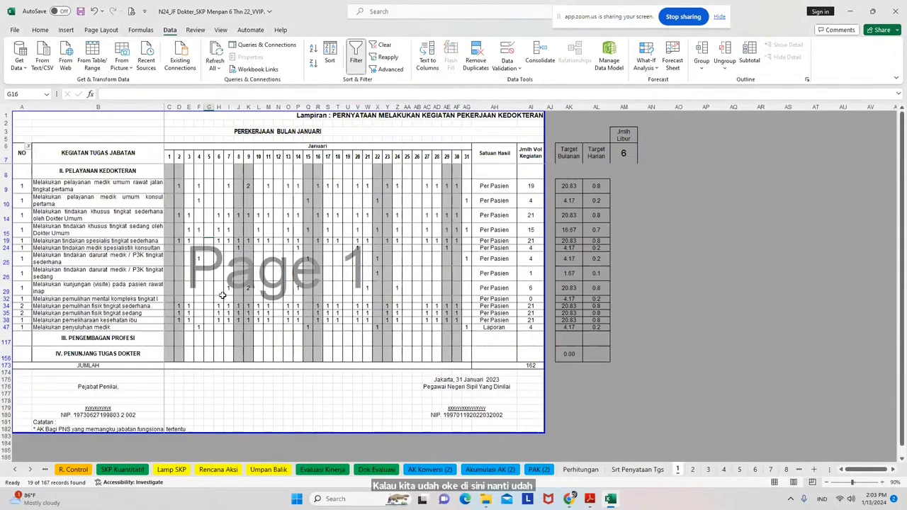
Review the filtered January activities and their daily entries from the 2nd to the 30th
{"action": "left_click_drag", "start_coordinate": [125, 185], "coordinate": [132, 327]}
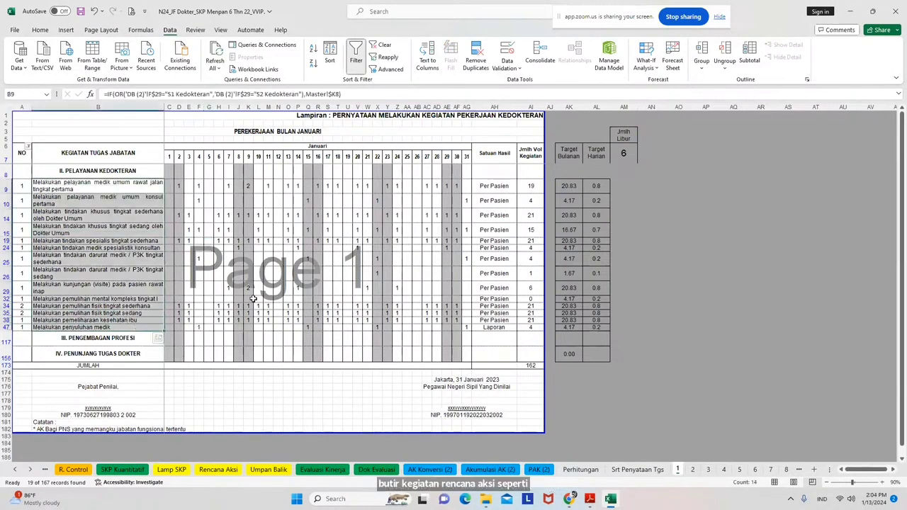
{"action": "left_click_drag", "start_coordinate": [176, 186], "coordinate": [459, 328]}
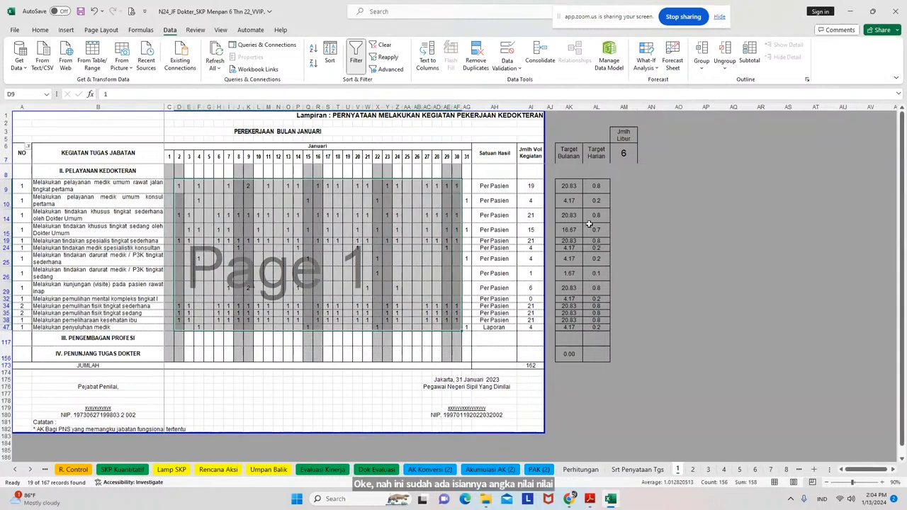
Compare the Target Bulanan values with the Jmlh Vol Kegiatan totals of the filtered January activities
{"action": "left_click", "coordinate": [571, 187]}
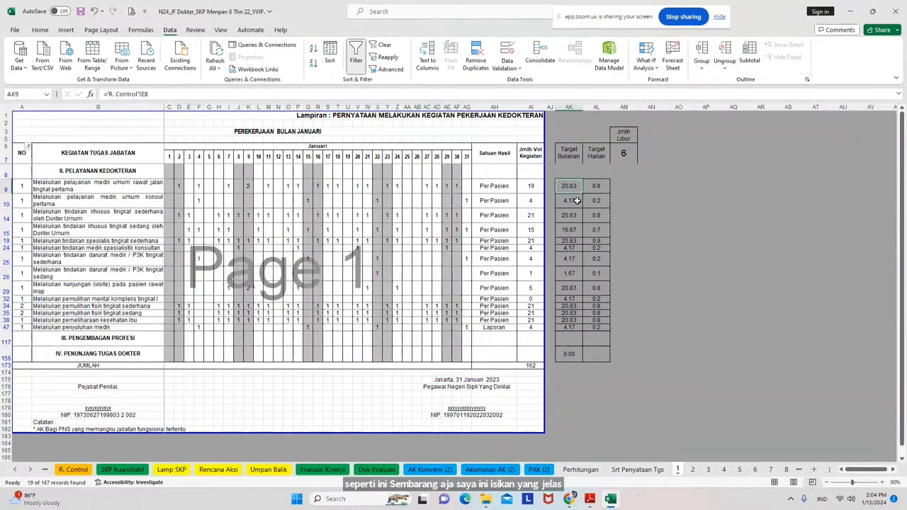
{"action": "left_click_drag", "start_coordinate": [569, 185], "coordinate": [571, 327]}
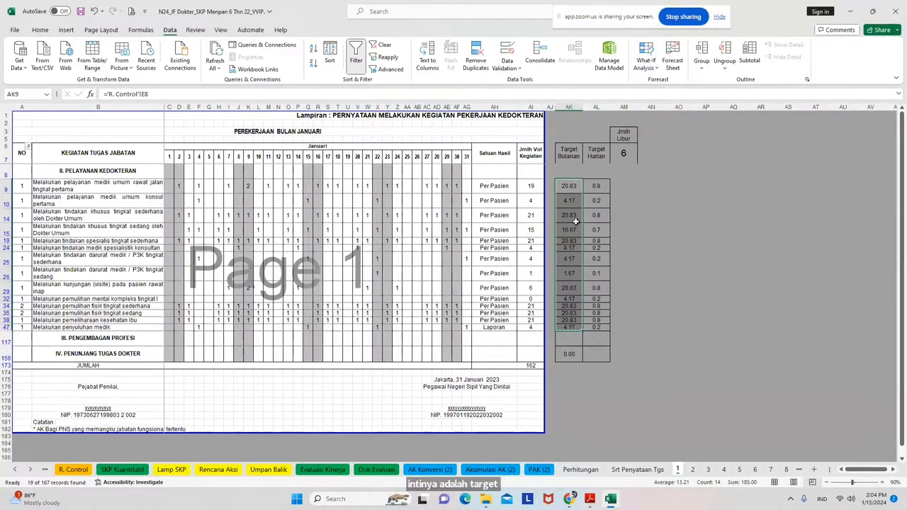
{"action": "left_click_drag", "start_coordinate": [530, 187], "coordinate": [527, 328]}
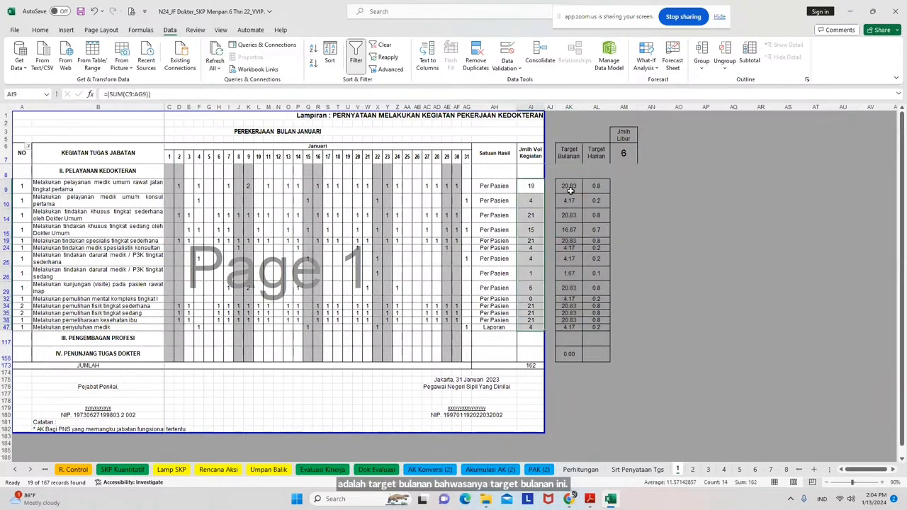
{"action": "left_click_drag", "start_coordinate": [570, 189], "coordinate": [583, 333]}
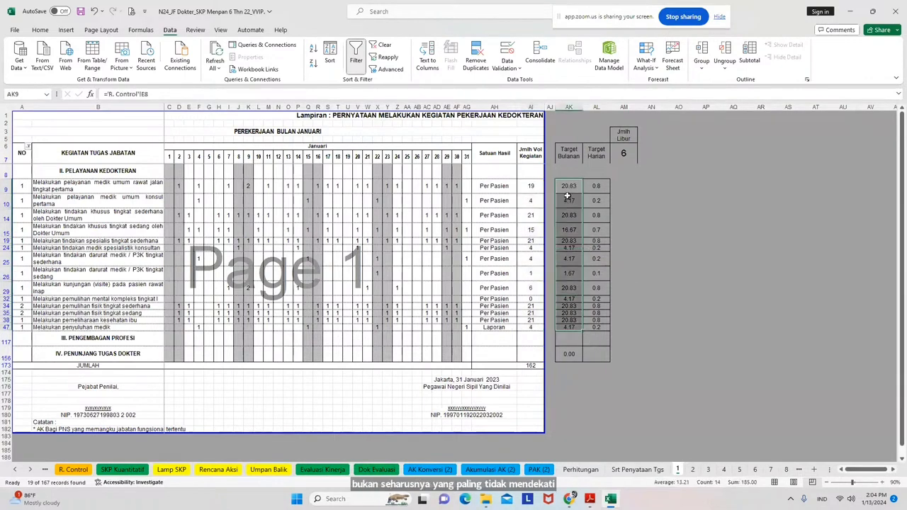
{"action": "left_click", "coordinate": [567, 194]}
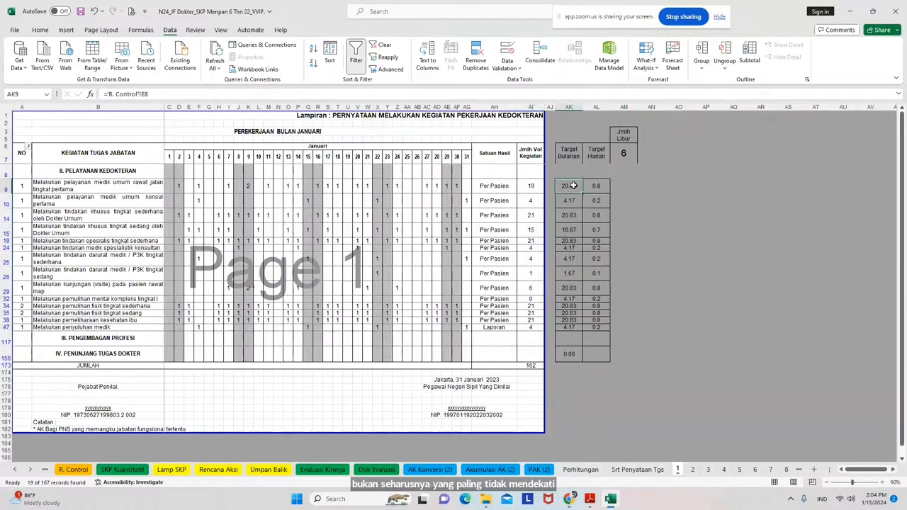
{"action": "left_click", "coordinate": [532, 188]}
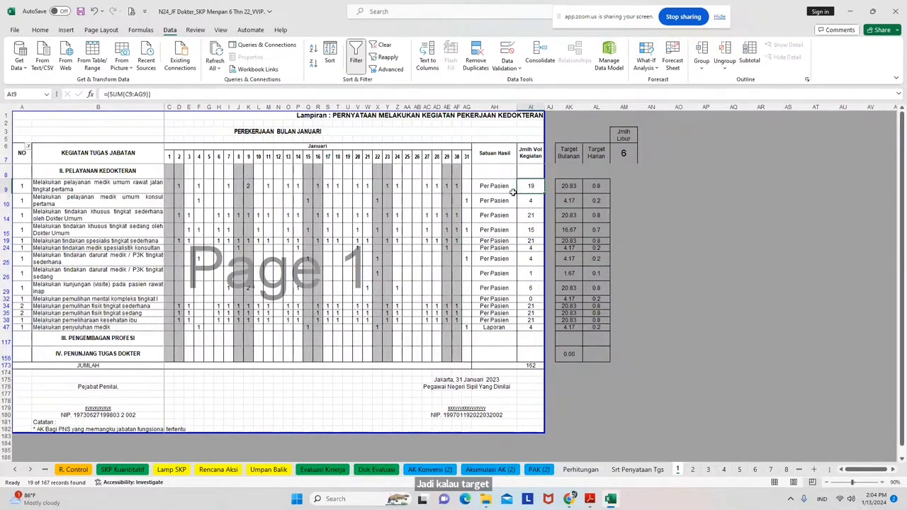
Enter 2 for 6 January in the general outpatient service row, cell H9
{"action": "left_click", "coordinate": [221, 188]}
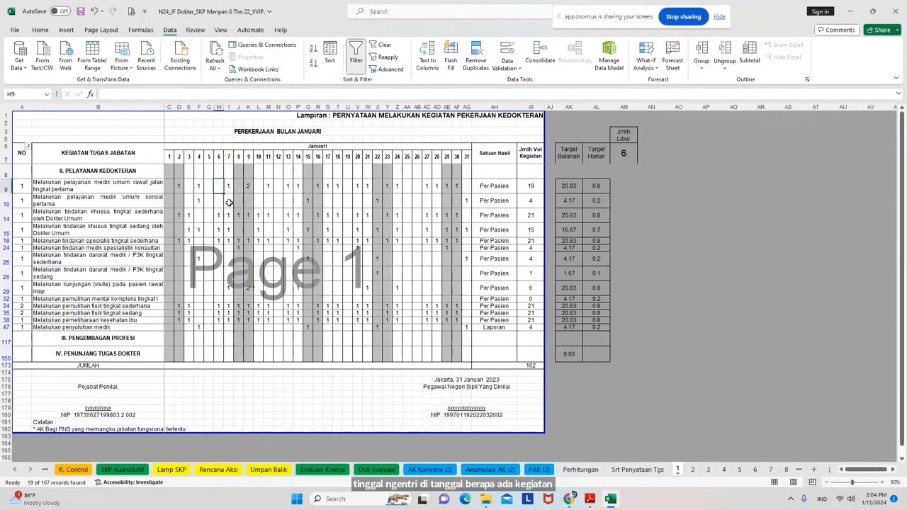
{"action": "type", "text": "1"}
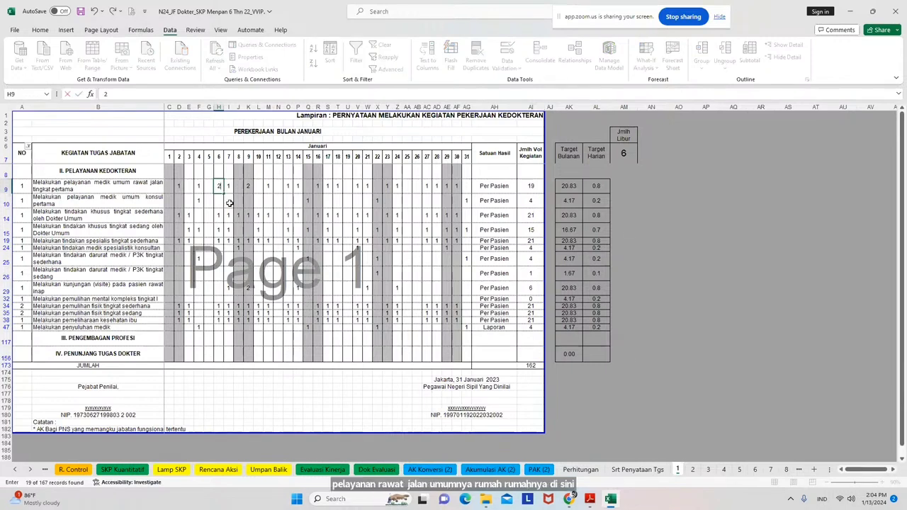
{"action": "key", "text": "Return"}
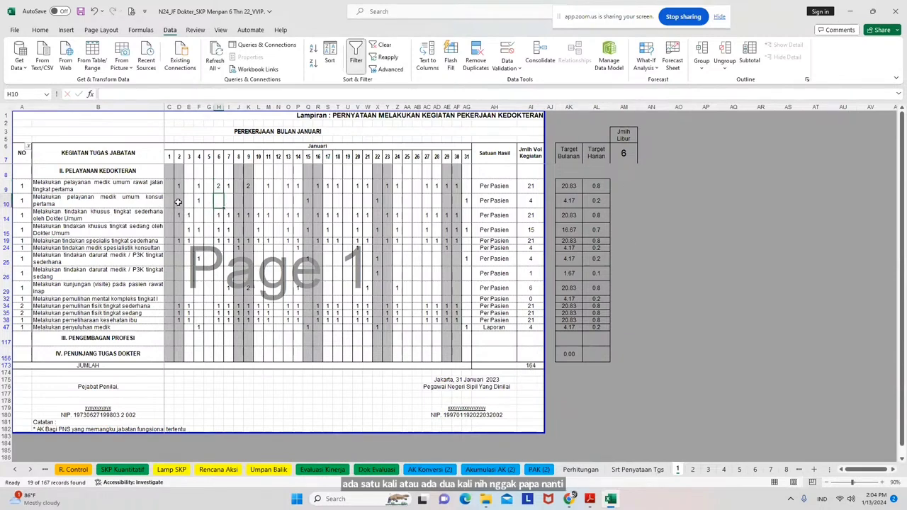
Inspect the 6 January column of entries from the first activity down to the Penunjang Tugas Dokter row
{"action": "left_click", "coordinate": [218, 216]}
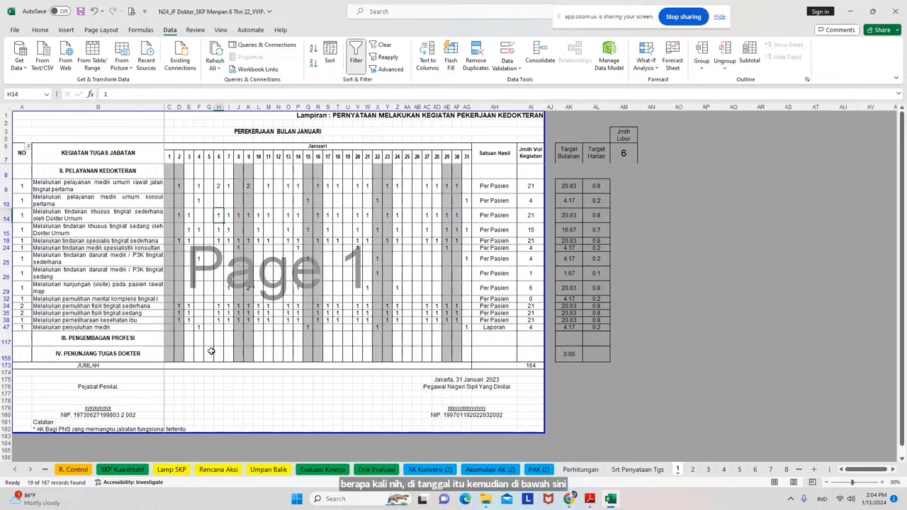
{"action": "left_click_drag", "start_coordinate": [218, 185], "coordinate": [216, 359]}
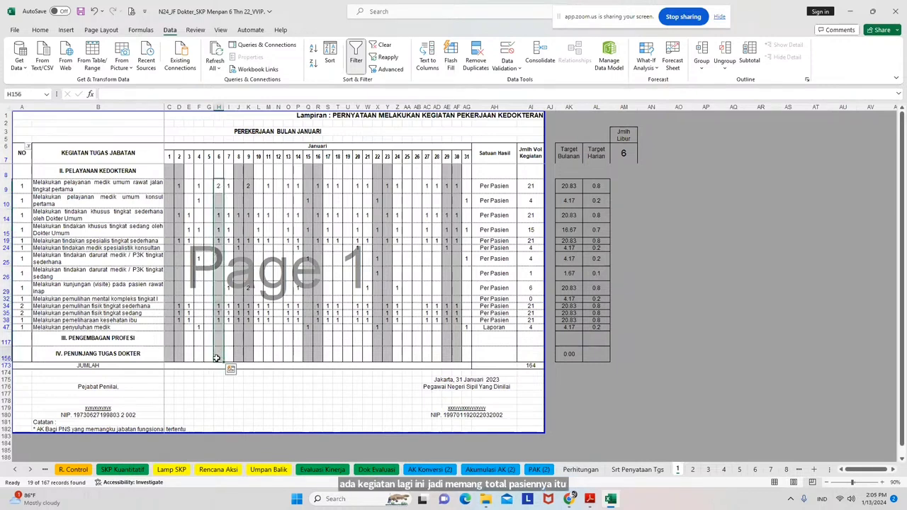
{"action": "left_click", "coordinate": [216, 356]}
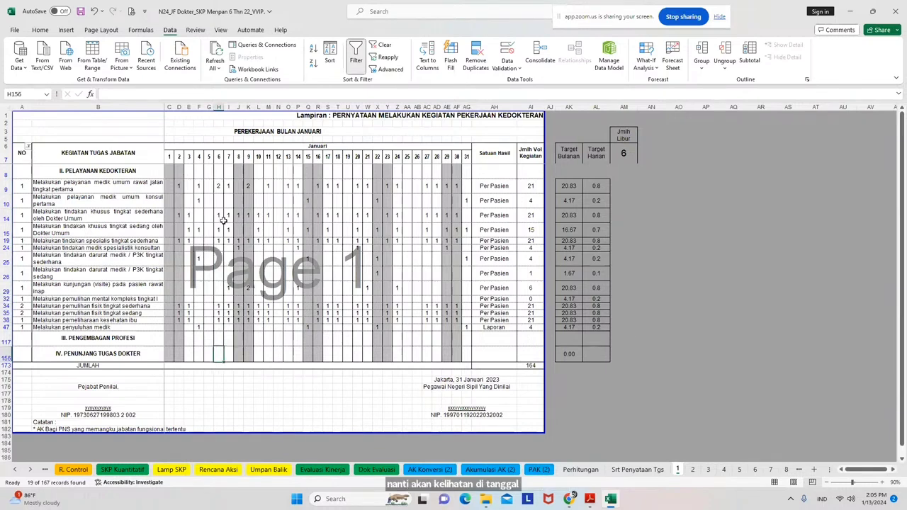
{"action": "left_click_drag", "start_coordinate": [219, 187], "coordinate": [220, 347]}
{"action": "left_click_drag", "start_coordinate": [220, 358], "coordinate": [220, 359]}
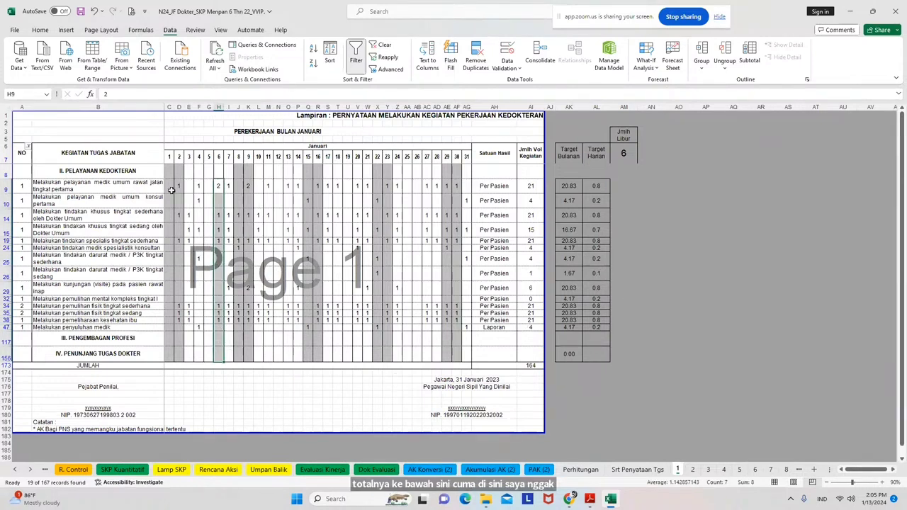
Check the updated January activity volumes against the monthly targets and bring further month sheets within reach
{"action": "left_click", "coordinate": [531, 188]}
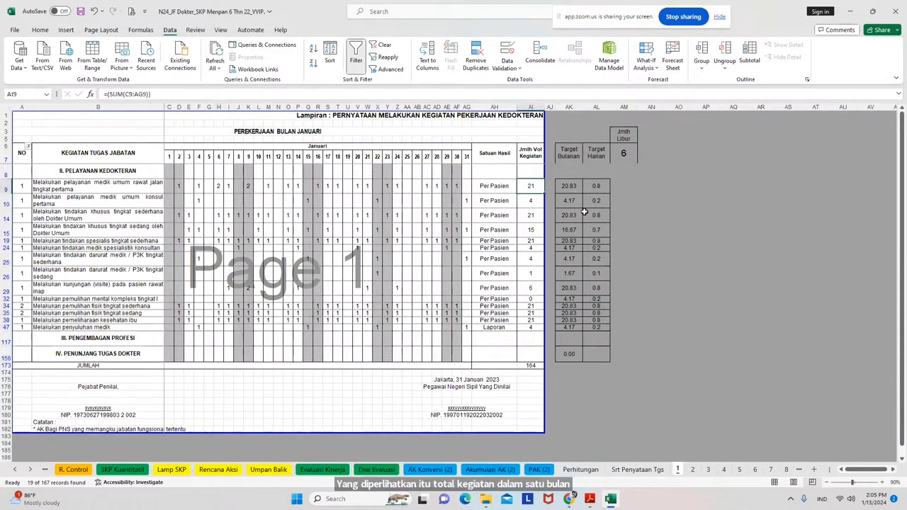
{"action": "left_click_drag", "start_coordinate": [532, 186], "coordinate": [530, 326]}
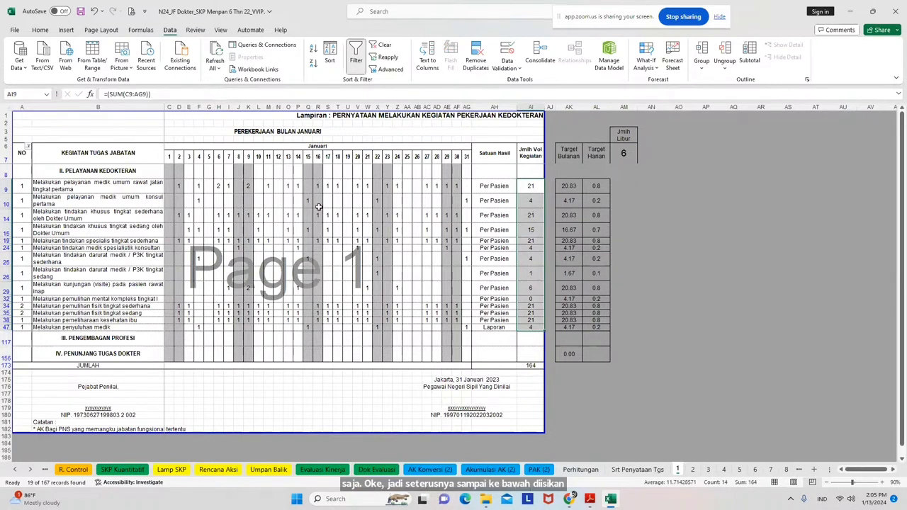
{"action": "left_click", "coordinate": [340, 188]}
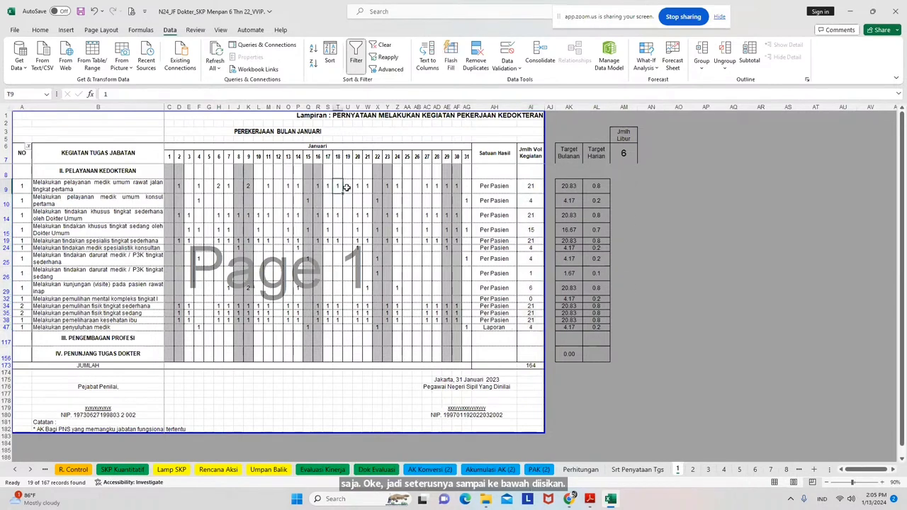
{"action": "left_click_drag", "start_coordinate": [569, 187], "coordinate": [571, 326]}
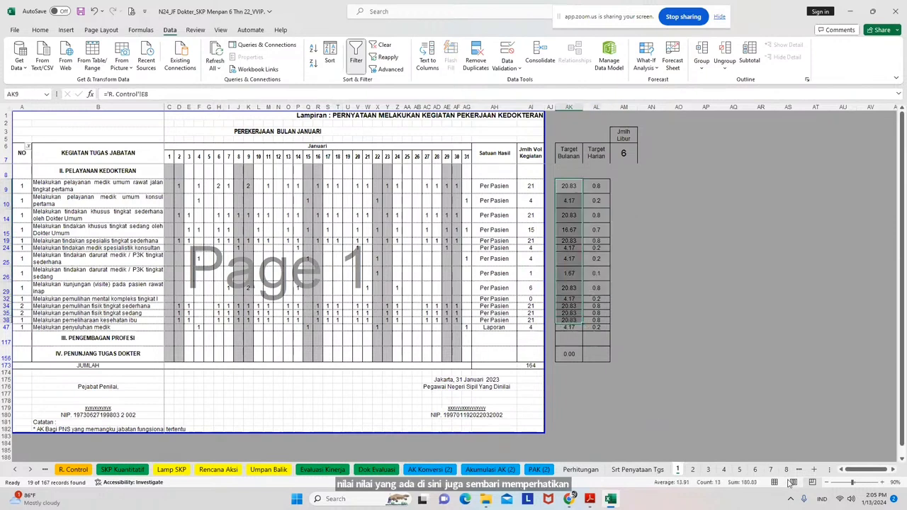
{"action": "left_click", "coordinate": [30, 469]}
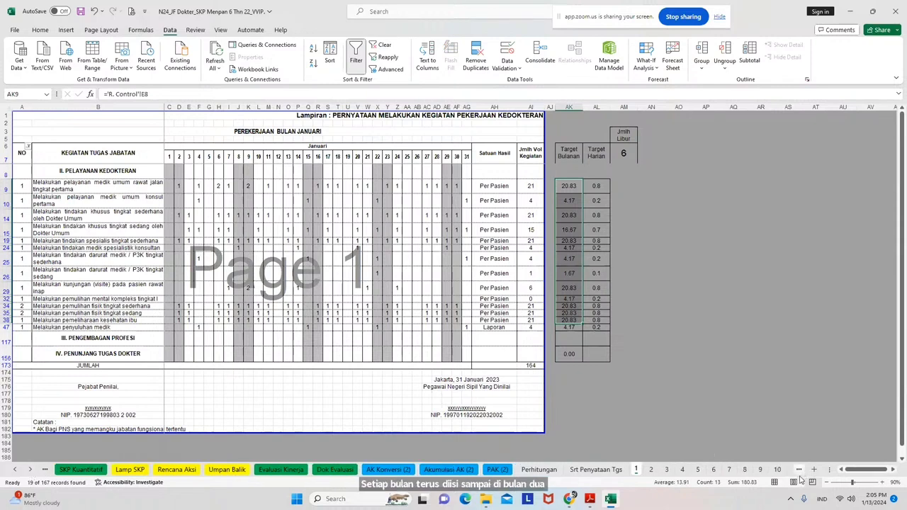
Open the December sheet 12 and go to the II. PELAYANAN KEDOKTERAN heading that begins its activity list
{"action": "left_click", "coordinate": [30, 469]}
{"action": "left_click", "coordinate": [30, 469]}
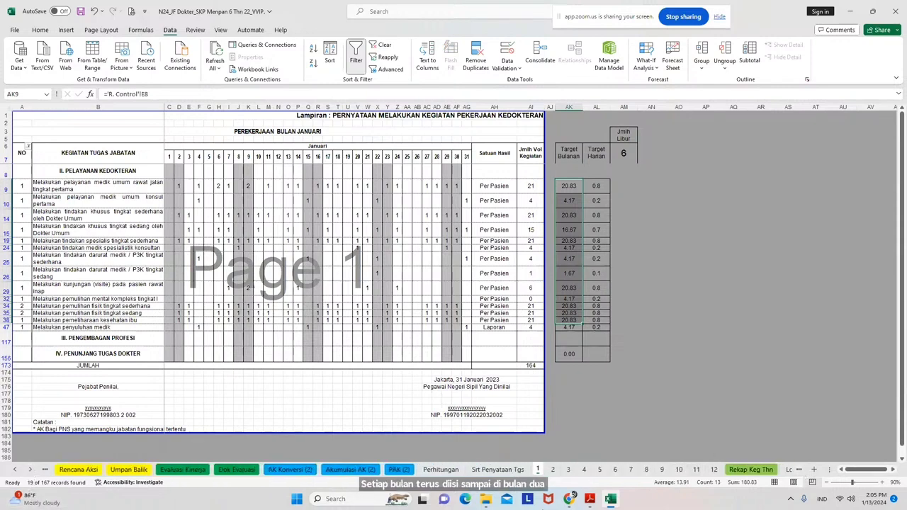
{"action": "left_click", "coordinate": [715, 469]}
{"action": "scroll", "coordinate": [482, 408], "scroll_direction": "up", "scroll_amount": 6}
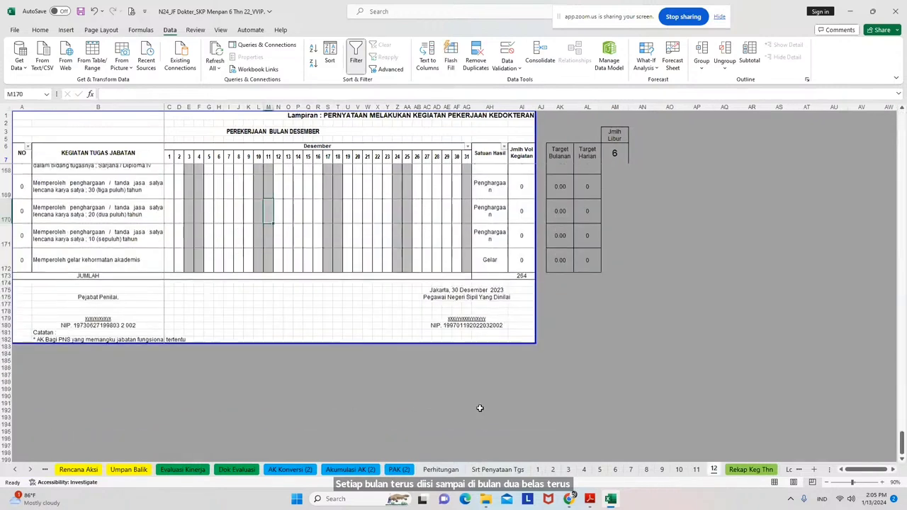
{"action": "scroll", "coordinate": [486, 397], "scroll_direction": "up", "scroll_amount": 4}
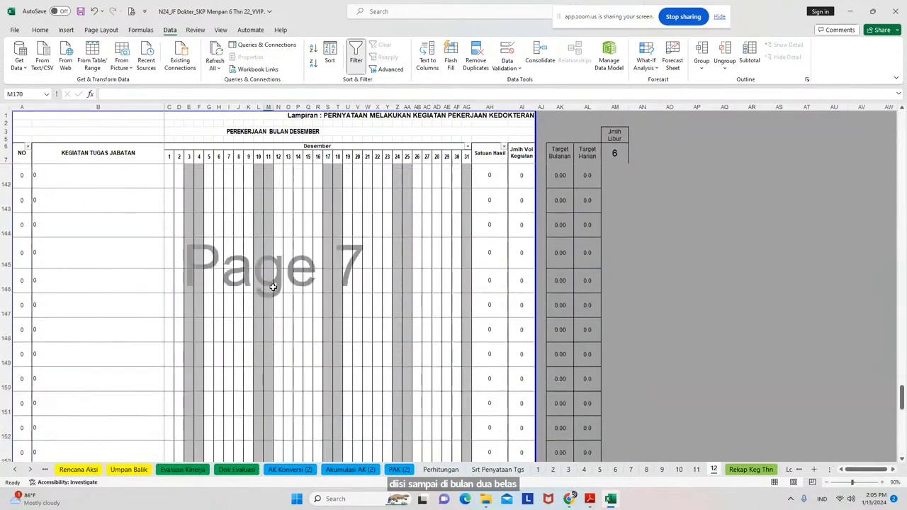
{"action": "left_click", "coordinate": [122, 154]}
{"action": "key", "text": "Down"}
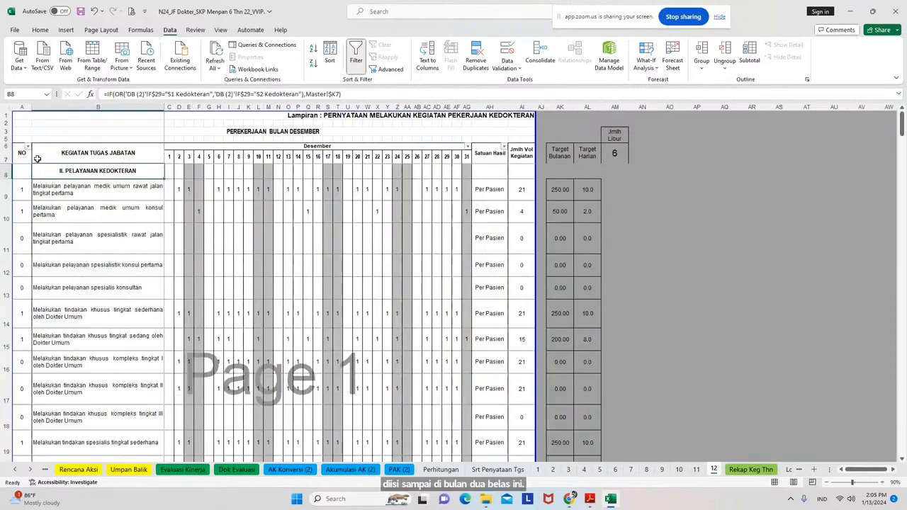
Filter the December sheet's NO column to hide the activities numbered 0, keeping 1, 2 and blanks
{"action": "scroll", "coordinate": [319, 364], "scroll_direction": "down", "scroll_amount": 10}
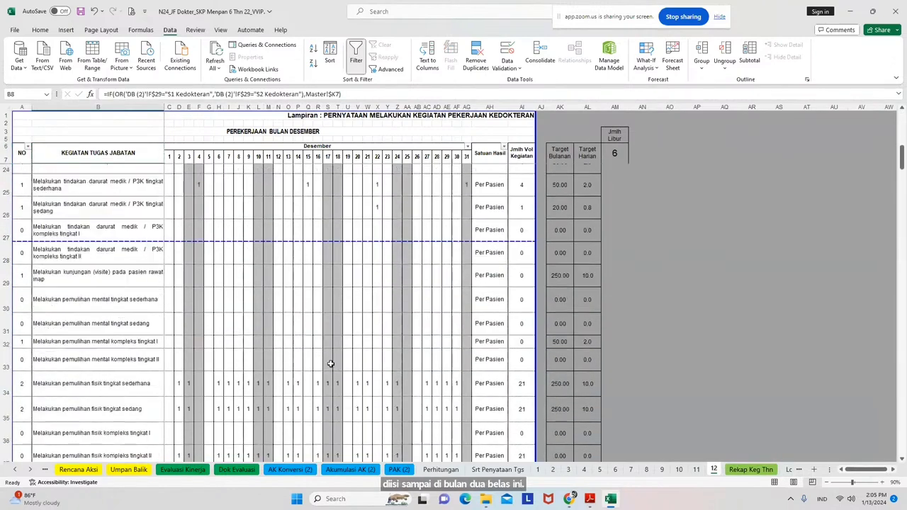
{"action": "left_click_drag", "start_coordinate": [903, 181], "coordinate": [899, 117]}
{"action": "left_click", "coordinate": [27, 149]}
{"action": "left_click", "coordinate": [28, 279]}
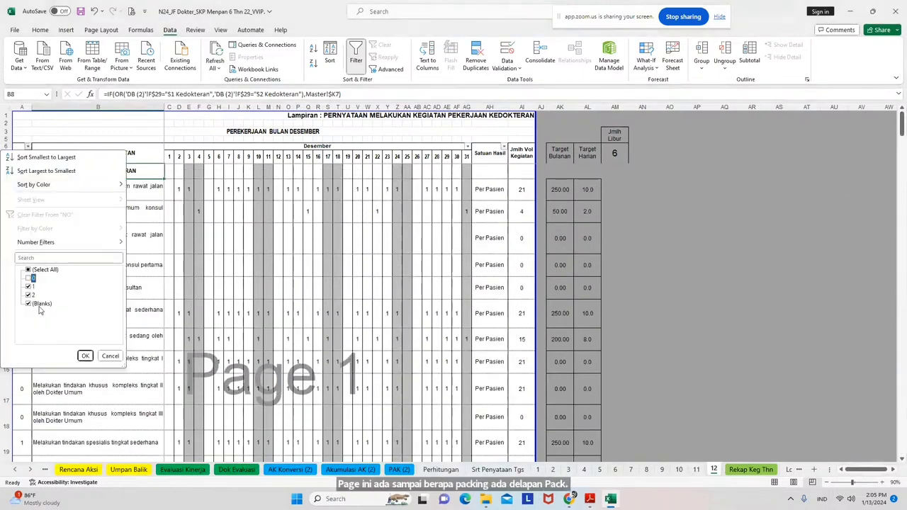
{"action": "left_click", "coordinate": [84, 356]}
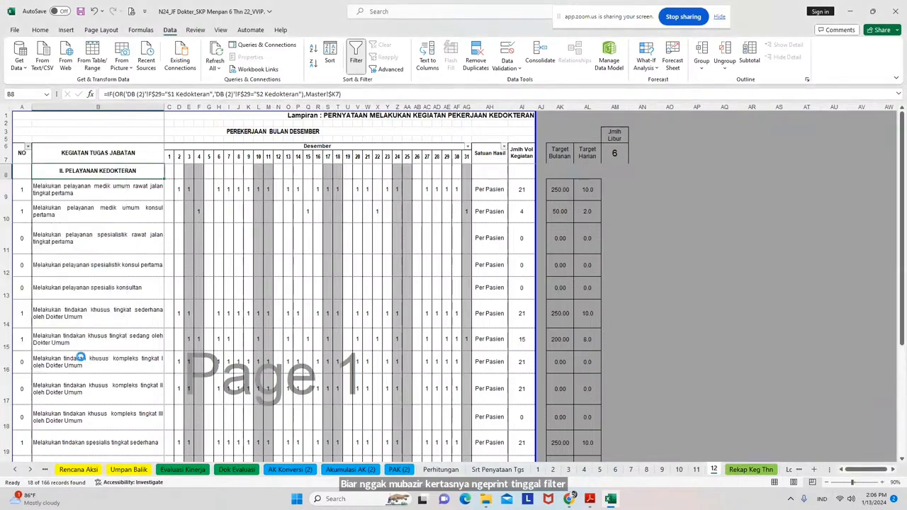
{"action": "scroll", "coordinate": [236, 327], "scroll_direction": "up", "scroll_amount": 2}
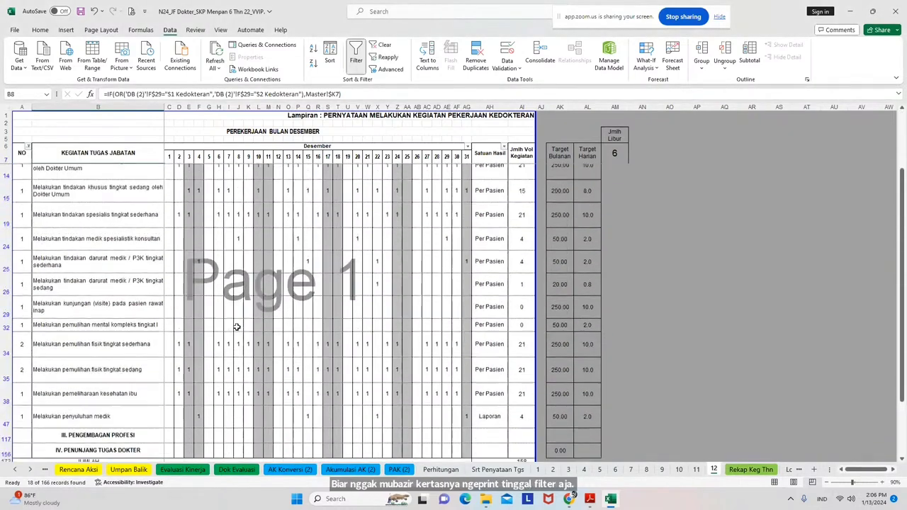
{"action": "scroll", "coordinate": [236, 327], "scroll_direction": "up", "scroll_amount": 1}
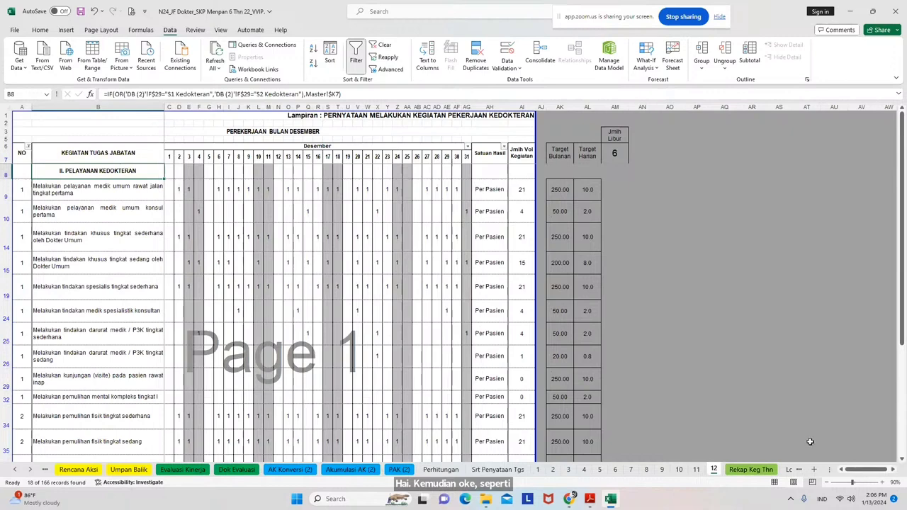
Filter the No column of the Rekap Keg Thn sheet to exclude 0, keeping 1, 2 and blanks
{"action": "left_click", "coordinate": [764, 471]}
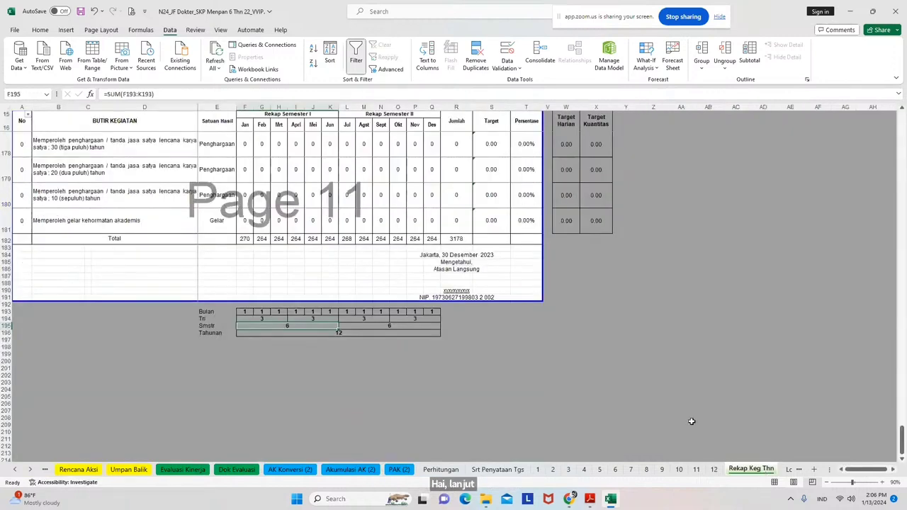
{"action": "scroll", "coordinate": [612, 379], "scroll_direction": "up", "scroll_amount": 1}
{"action": "left_click", "coordinate": [170, 126]}
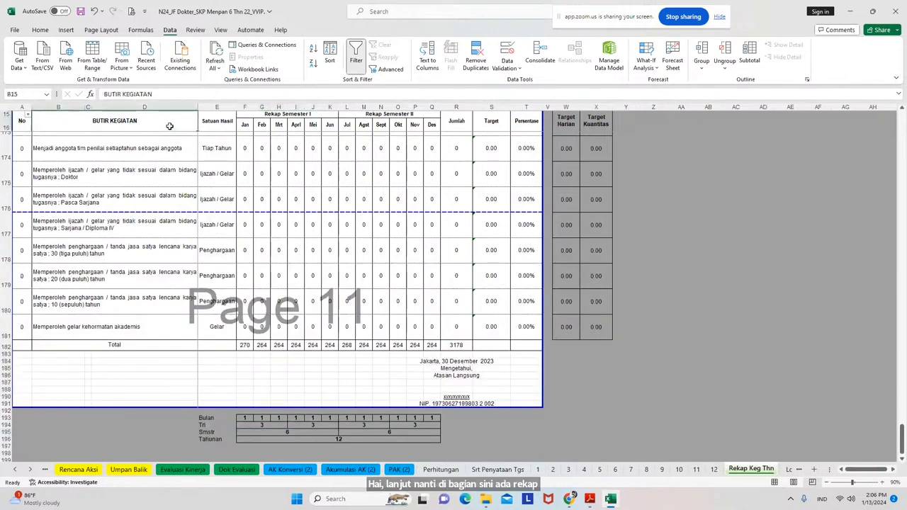
{"action": "key", "text": "ctrl+Home"}
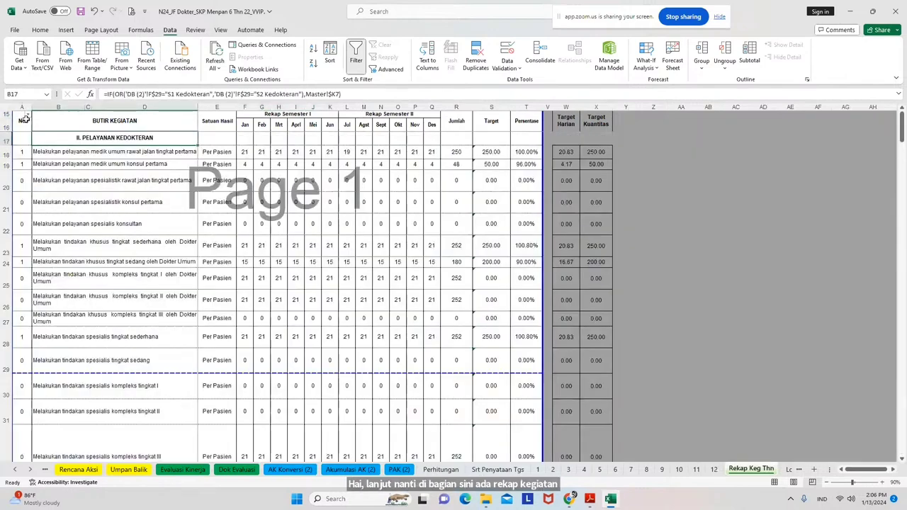
{"action": "left_click", "coordinate": [27, 116]}
{"action": "left_click", "coordinate": [29, 246]}
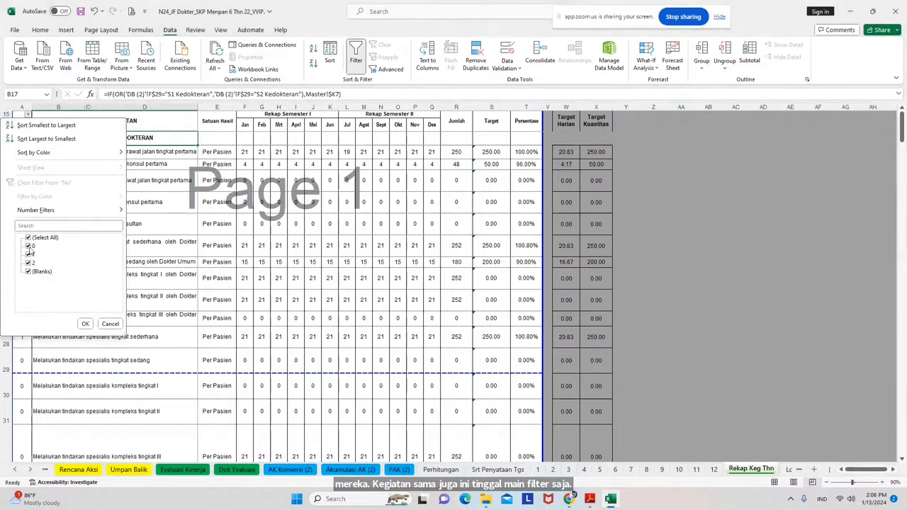
{"action": "left_click", "coordinate": [84, 324]}
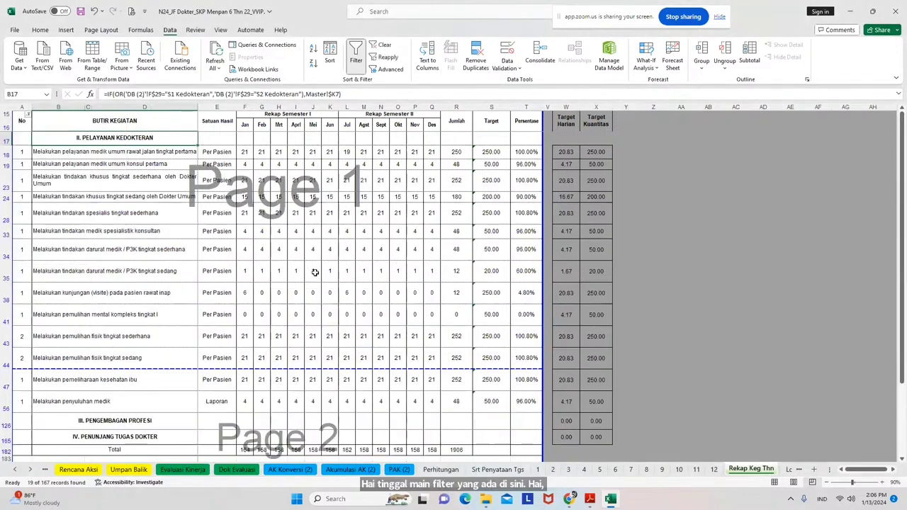
{"action": "scroll", "coordinate": [315, 272], "scroll_direction": "down", "scroll_amount": 2}
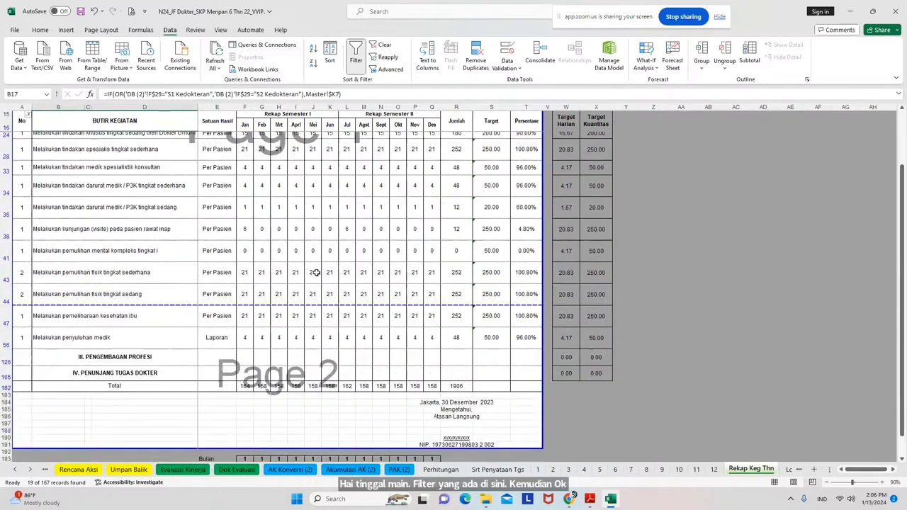
{"action": "scroll", "coordinate": [319, 271], "scroll_direction": "up", "scroll_amount": 2}
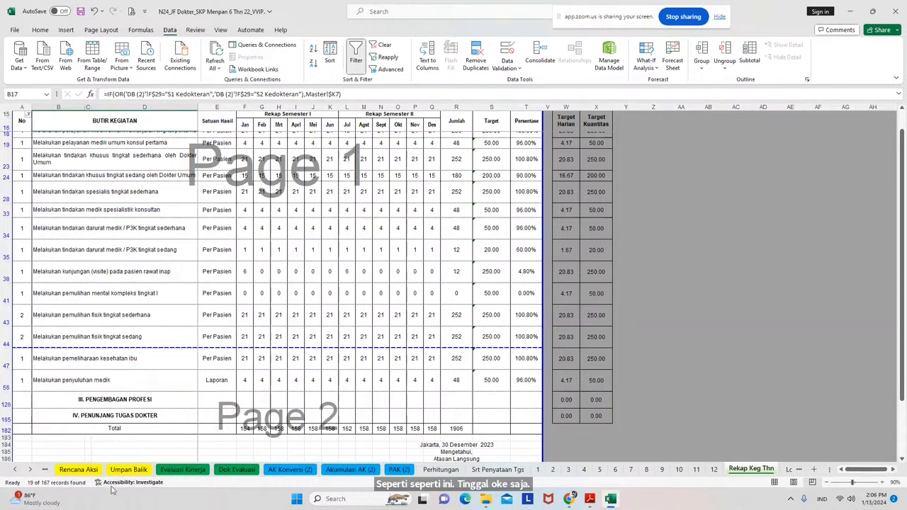
Compare the realisation percentages in Umpan Balik with the monthly counts and Target Harian values in Rekap Keg Thn
{"action": "left_click", "coordinate": [16, 470]}
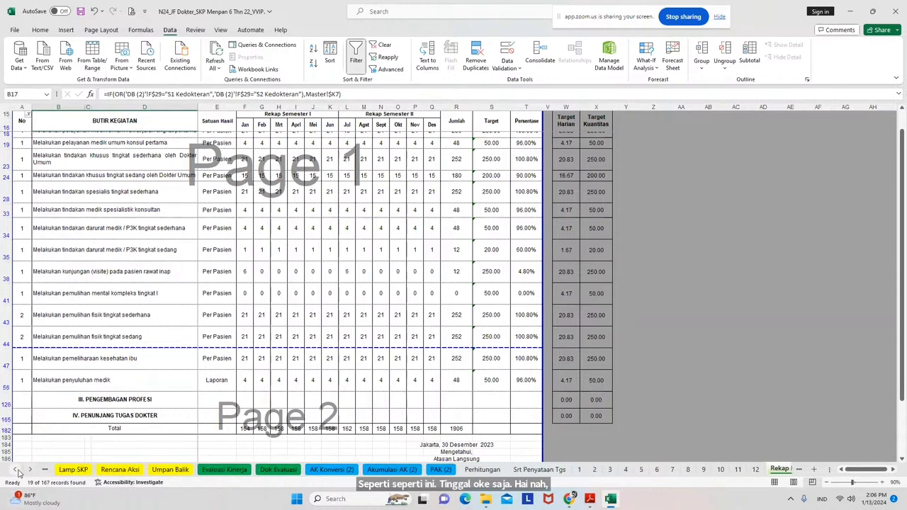
{"action": "left_click", "coordinate": [170, 470]}
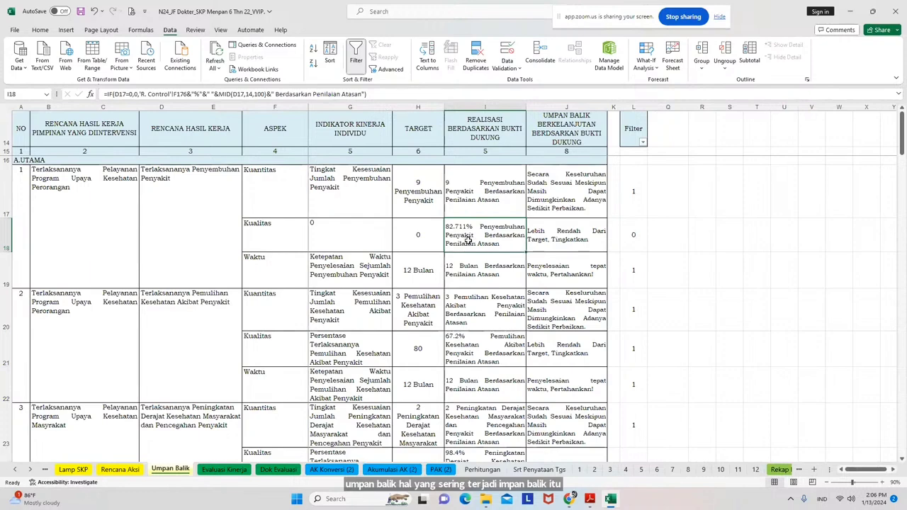
{"action": "left_click", "coordinate": [778, 472]}
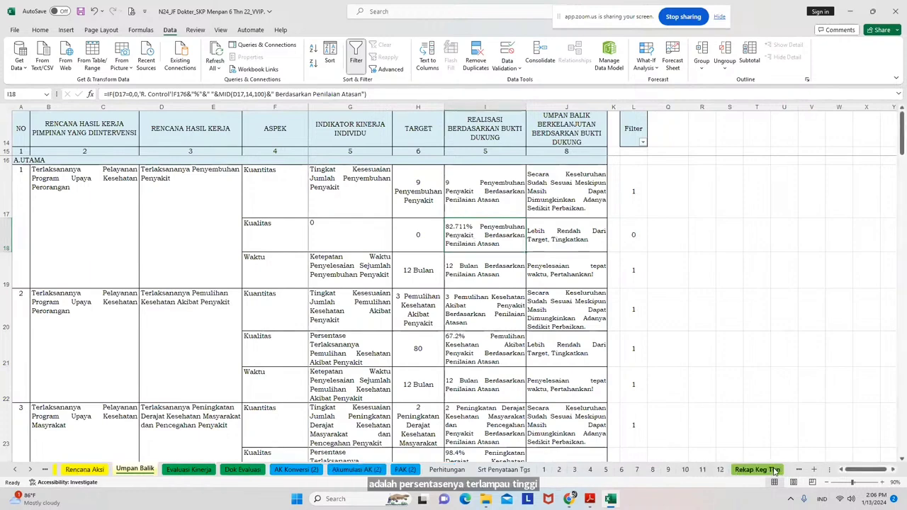
{"action": "scroll", "coordinate": [583, 224], "scroll_direction": "up", "scroll_amount": 1}
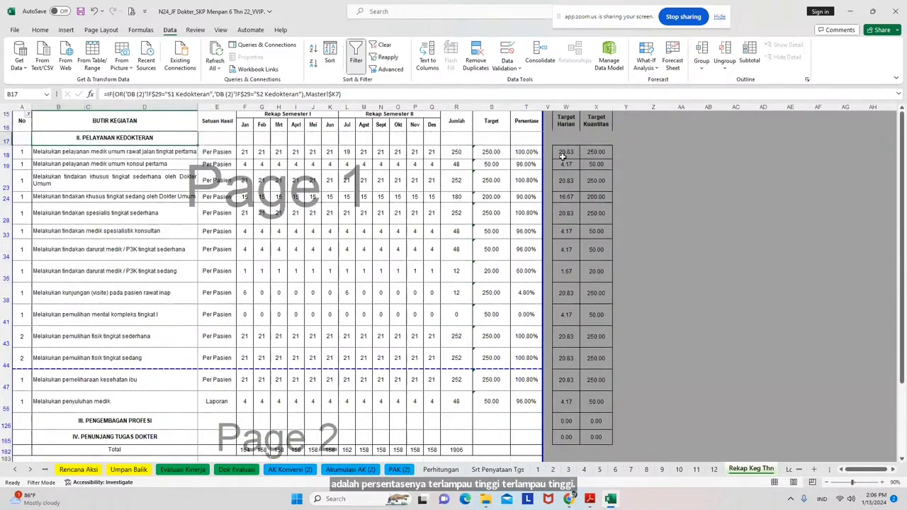
{"action": "left_click_drag", "start_coordinate": [244, 153], "coordinate": [239, 213]}
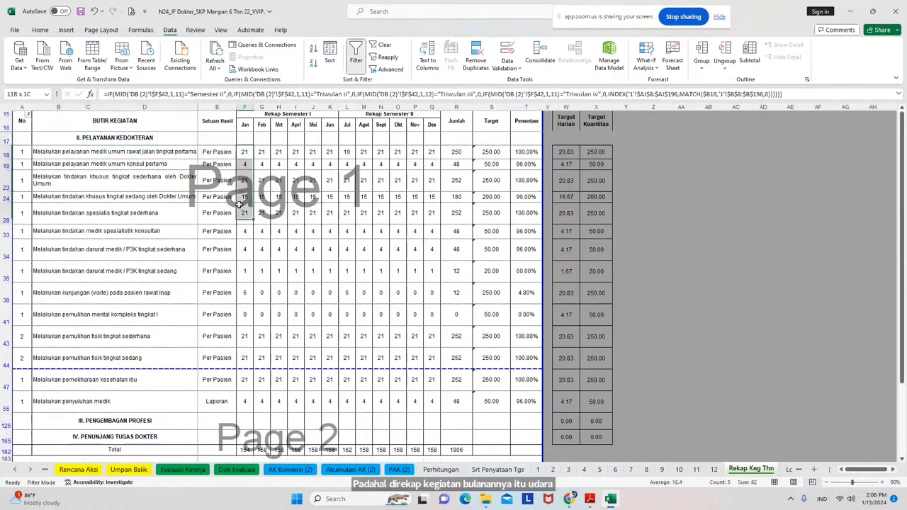
{"action": "left_click", "coordinate": [566, 152]}
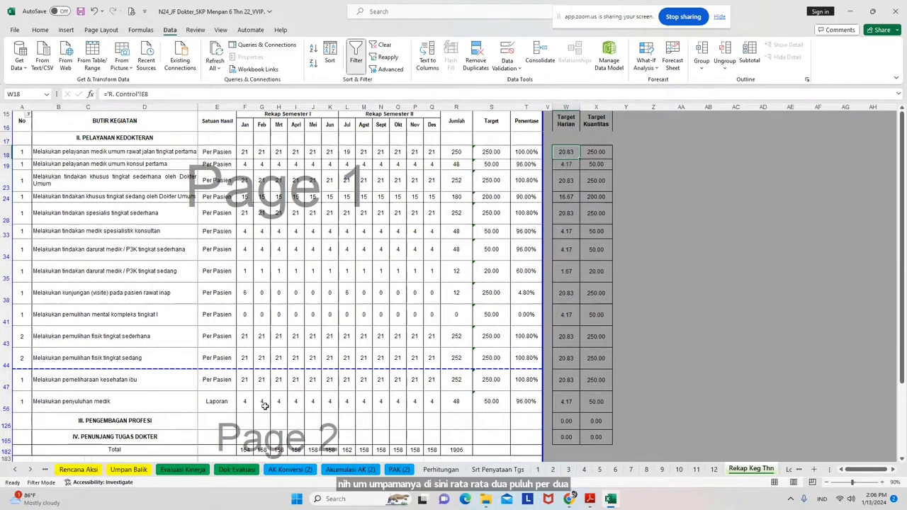
{"action": "left_click", "coordinate": [132, 470]}
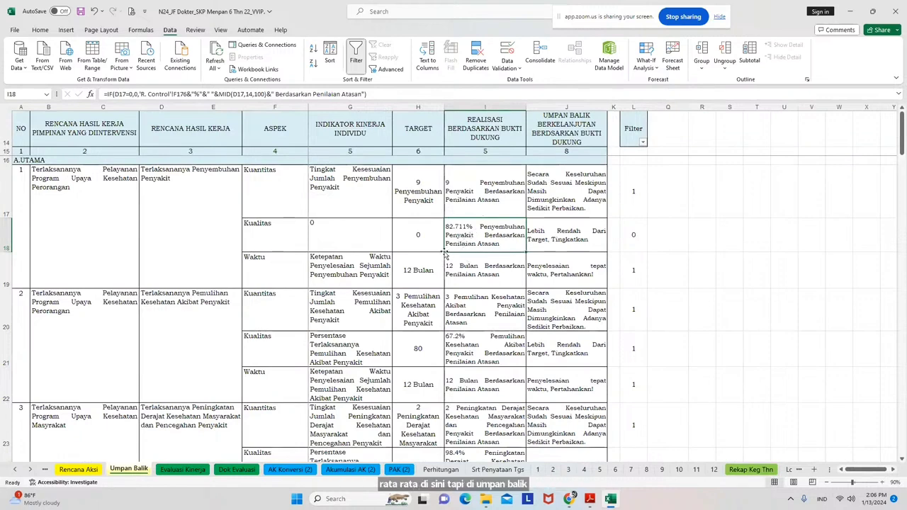
Examine the No values of the filtered activities in the R. Control sheet, from row 8 to row 46
{"action": "left_click", "coordinate": [15, 471]}
{"action": "left_click", "coordinate": [15, 471]}
{"action": "left_click", "coordinate": [15, 470]}
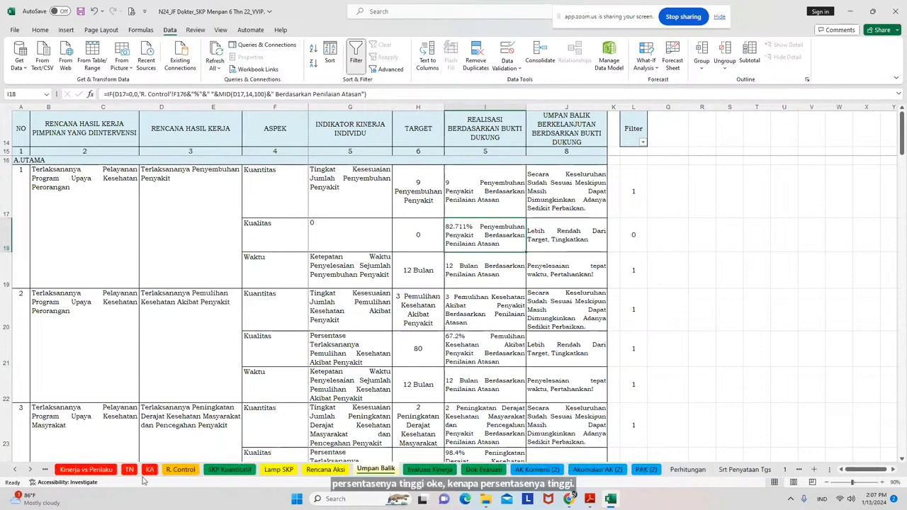
{"action": "left_click", "coordinate": [179, 470]}
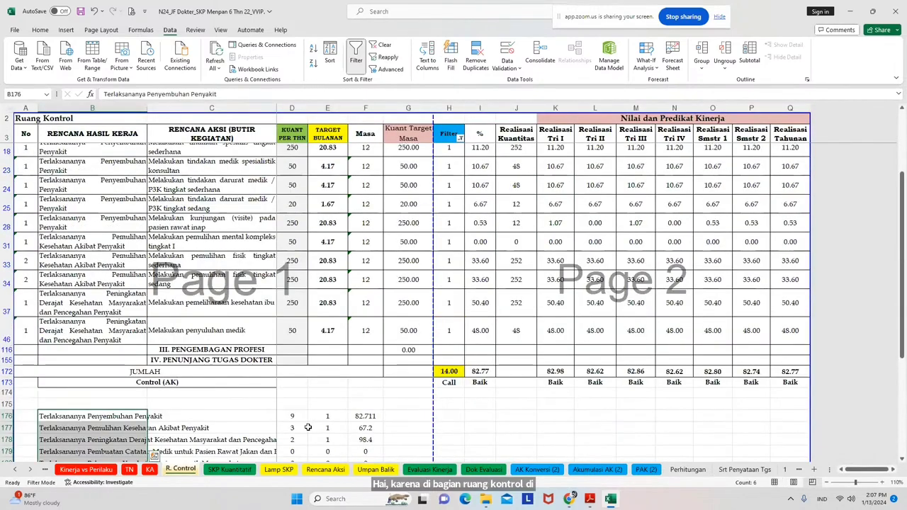
{"action": "scroll", "coordinate": [309, 428], "scroll_direction": "up", "scroll_amount": 3}
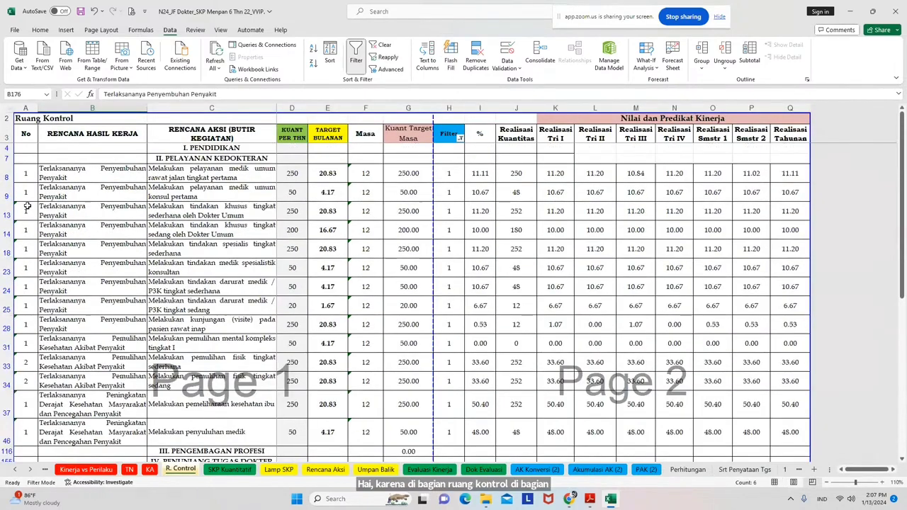
{"action": "left_click_drag", "start_coordinate": [27, 175], "coordinate": [29, 439]}
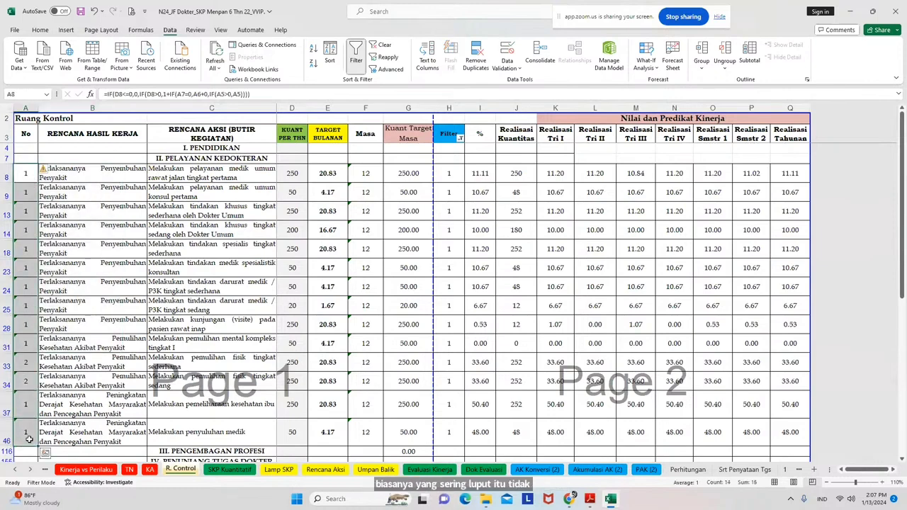
Change the Filter column's filter in R. Control to show only the rows with value 0
{"action": "left_click", "coordinate": [461, 140]}
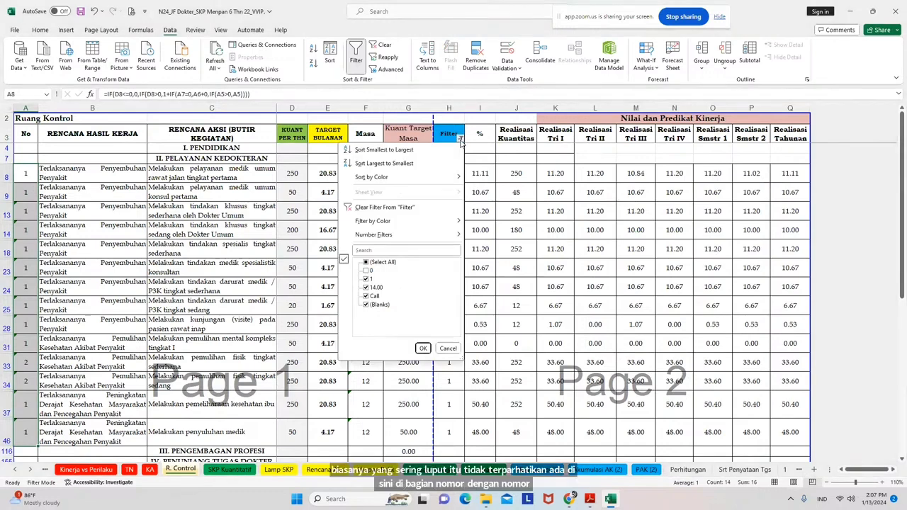
{"action": "left_click", "coordinate": [387, 264]}
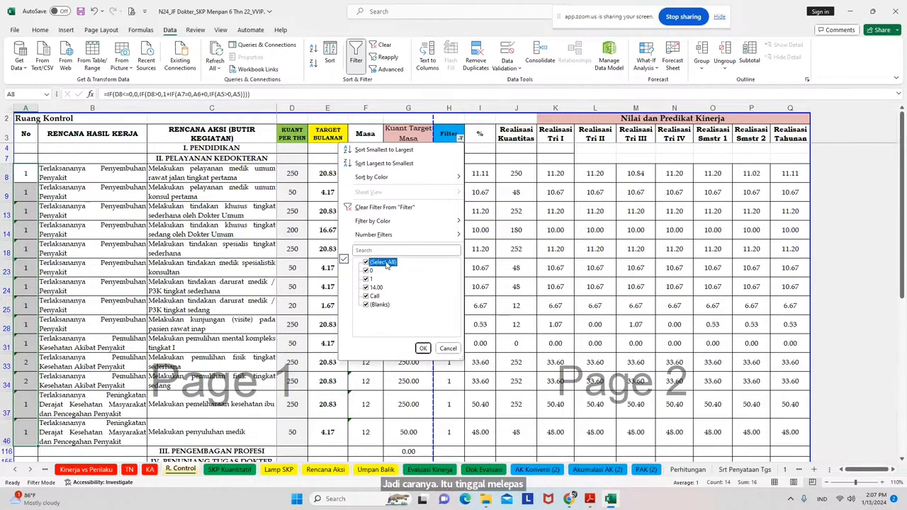
{"action": "left_click", "coordinate": [386, 264]}
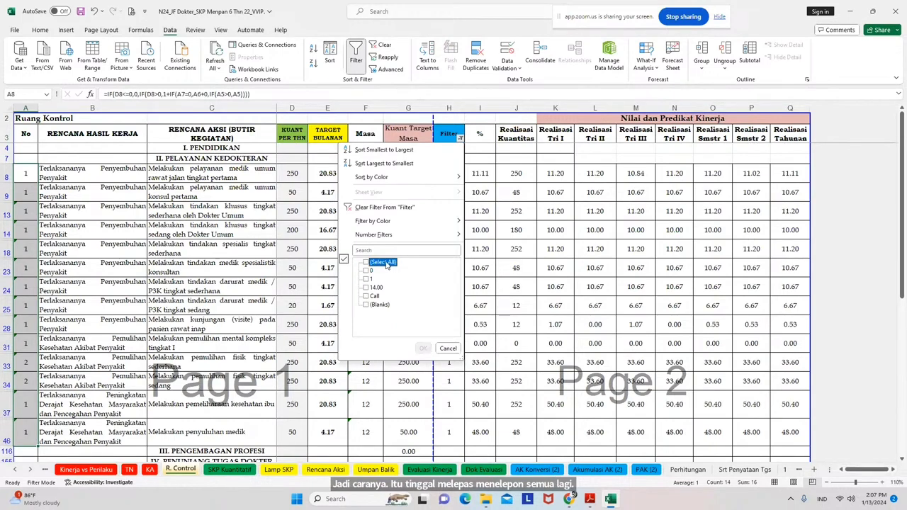
{"action": "left_click", "coordinate": [367, 272]}
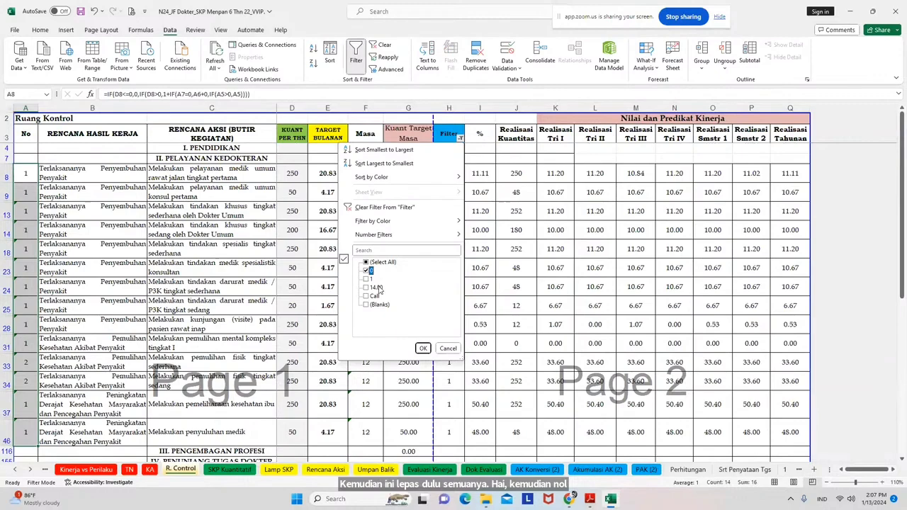
{"action": "left_click", "coordinate": [423, 348]}
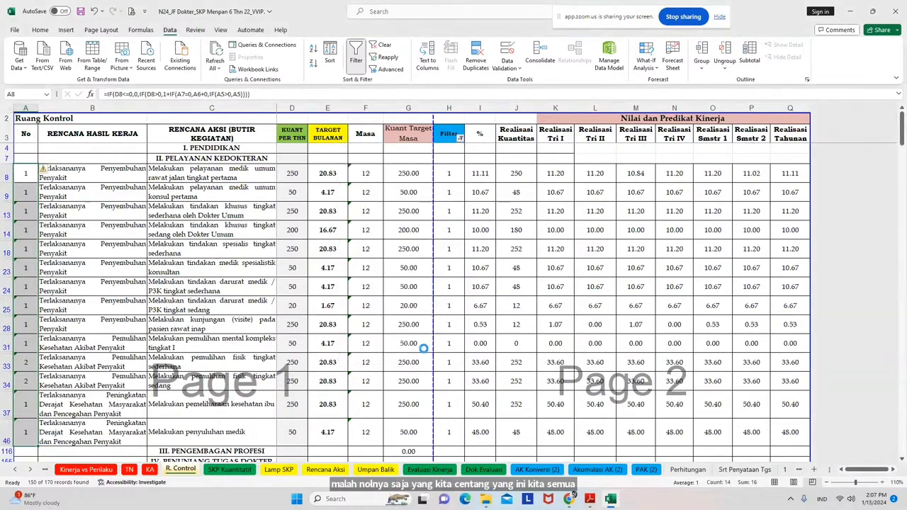
{"action": "scroll", "coordinate": [424, 348], "scroll_direction": "down", "scroll_amount": 3}
{"action": "scroll", "coordinate": [423, 349], "scroll_direction": "down", "scroll_amount": 6}
{"action": "scroll", "coordinate": [425, 341], "scroll_direction": "up", "scroll_amount": 4}
{"action": "scroll", "coordinate": [431, 323], "scroll_direction": "up", "scroll_amount": 3}
{"action": "left_click", "coordinate": [223, 289]}
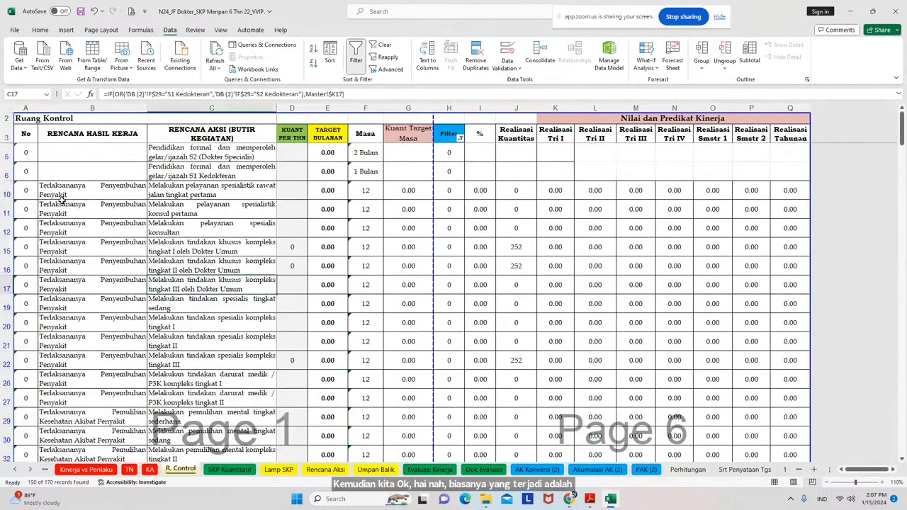
Examine the No values of the rows filtered to 0 in R. Control, from row 10 down to row 163
{"action": "left_click", "coordinate": [24, 188]}
{"action": "key", "text": "Down"}
{"action": "key", "text": "Down"}
{"action": "key", "text": "Down"}
{"action": "key", "text": "Down"}
{"action": "key", "text": "Down"}
{"action": "key", "text": "Down"}
{"action": "key", "text": "Down"}
{"action": "key", "text": "Down"}
{"action": "key", "text": "Down"}
{"action": "key", "text": "Down"}
{"action": "key", "text": "Down"}
{"action": "key", "text": "Down"}
{"action": "key", "text": "Down"}
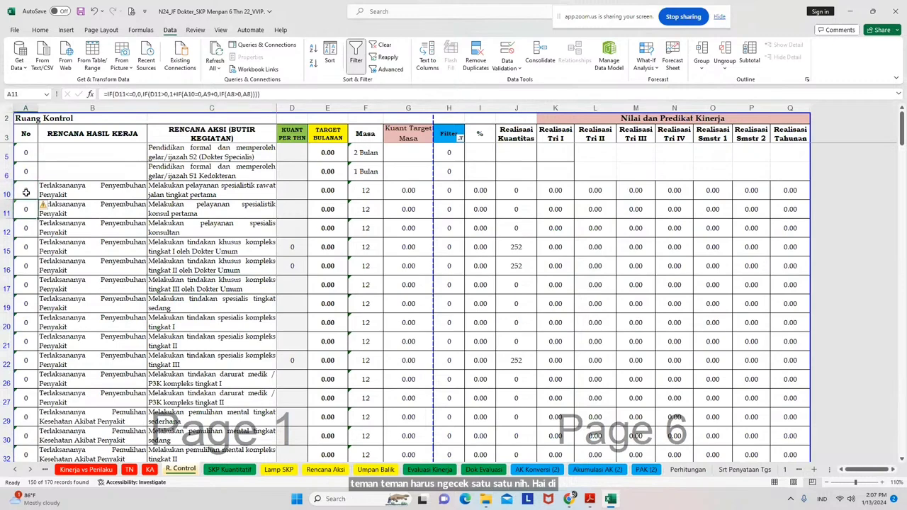
{"action": "key", "text": "Down"}
{"action": "key", "text": "Down"}
{"action": "key", "text": "Down"}
{"action": "key", "text": "Down"}
{"action": "key", "text": "Down"}
{"action": "key", "text": "Down"}
{"action": "key", "text": "Down"}
{"action": "key", "text": "Down"}
{"action": "key", "text": "Down"}
{"action": "key", "text": "Down"}
{"action": "key", "text": "Down"}
{"action": "key", "text": "Down"}
{"action": "key", "text": "Down"}
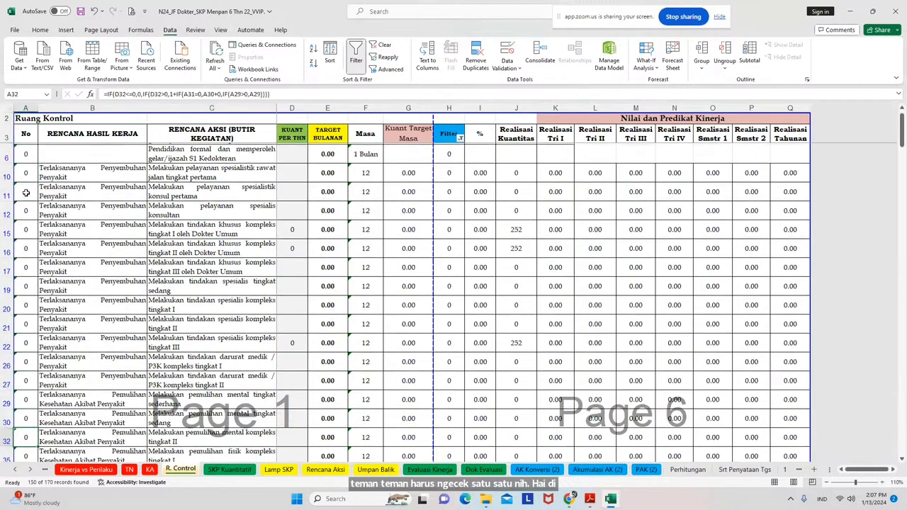
{"action": "key", "text": "Down"}
{"action": "key", "text": "Down"}
{"action": "key", "text": "Down"}
{"action": "key", "text": "Down"}
{"action": "key", "text": "Down"}
{"action": "key", "text": "Down"}
{"action": "key", "text": "Down"}
{"action": "key", "text": "Down"}
{"action": "key", "text": "Down"}
{"action": "key", "text": "Down"}
{"action": "key", "text": "Down"}
{"action": "key", "text": "Down"}
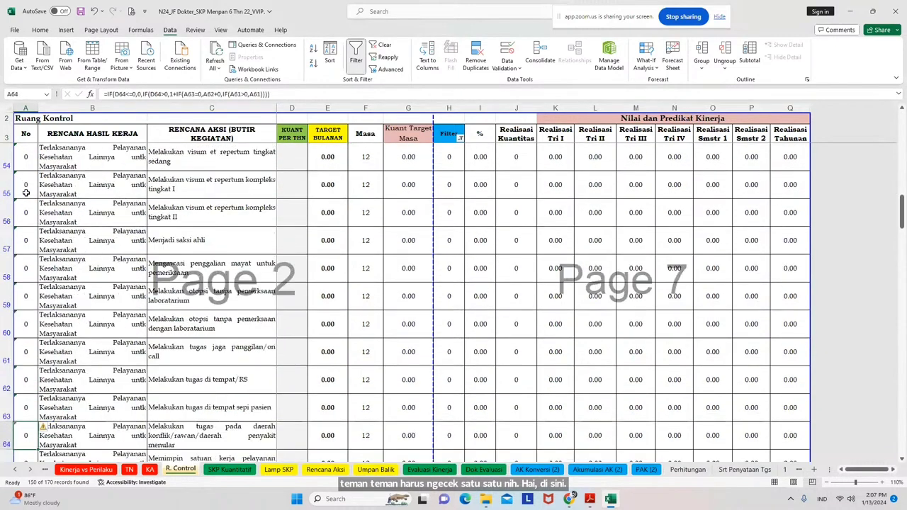
{"action": "scroll", "coordinate": [24, 392], "scroll_direction": "down", "scroll_amount": 10}
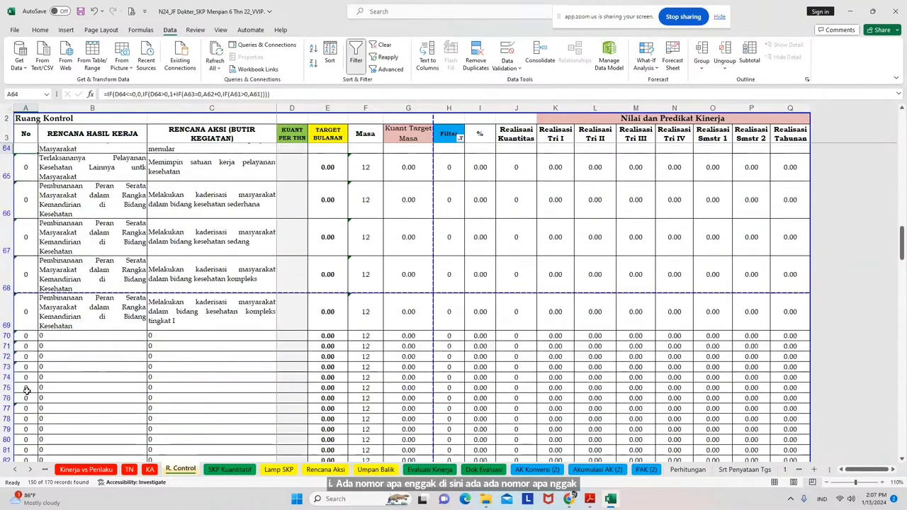
{"action": "scroll", "coordinate": [26, 391], "scroll_direction": "down", "scroll_amount": 6}
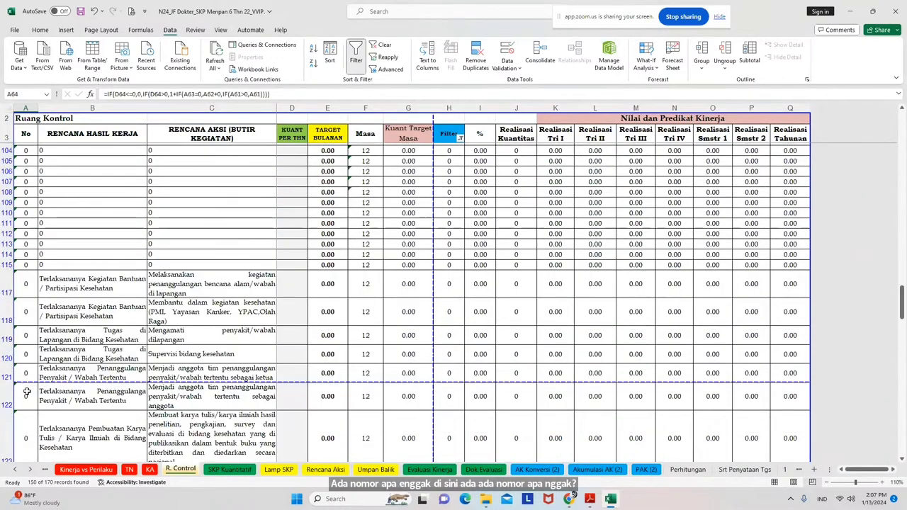
{"action": "scroll", "coordinate": [26, 391], "scroll_direction": "down", "scroll_amount": 8}
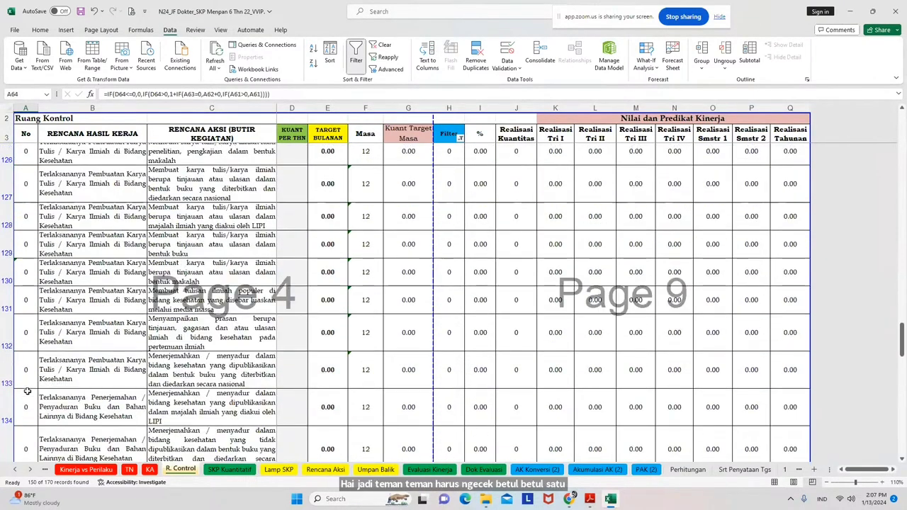
{"action": "scroll", "coordinate": [27, 392], "scroll_direction": "down", "scroll_amount": 3}
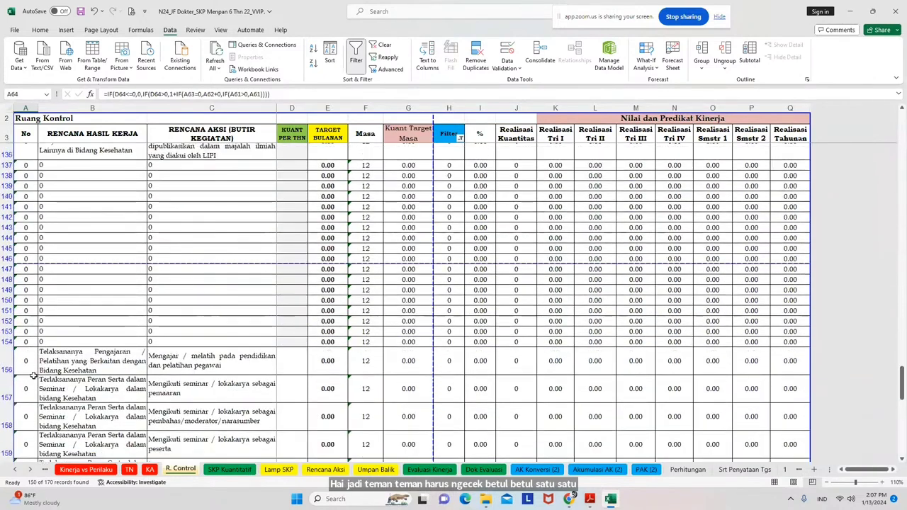
{"action": "left_click", "coordinate": [32, 343]}
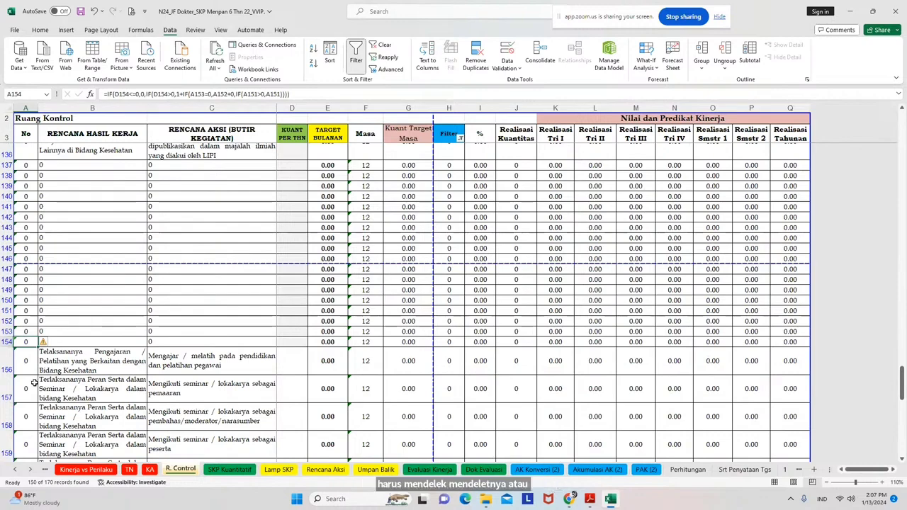
{"action": "scroll", "coordinate": [34, 382], "scroll_direction": "down", "scroll_amount": 5}
{"action": "scroll", "coordinate": [34, 383], "scroll_direction": "up", "scroll_amount": 3}
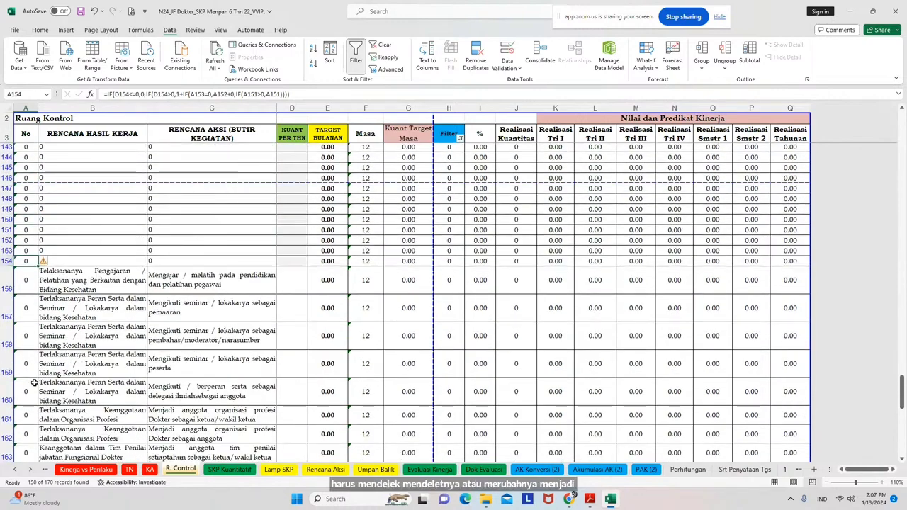
Filter R. Control's Filter column to show 1, Call and blanks, and inspect the No and Filter cells of Melakukan penyuluhan medik
{"action": "left_click", "coordinate": [461, 138]}
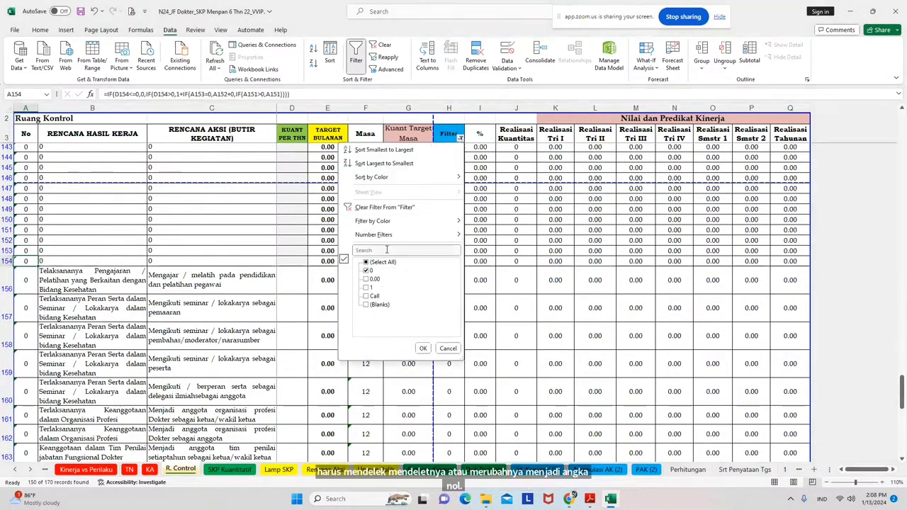
{"action": "left_click", "coordinate": [423, 348]}
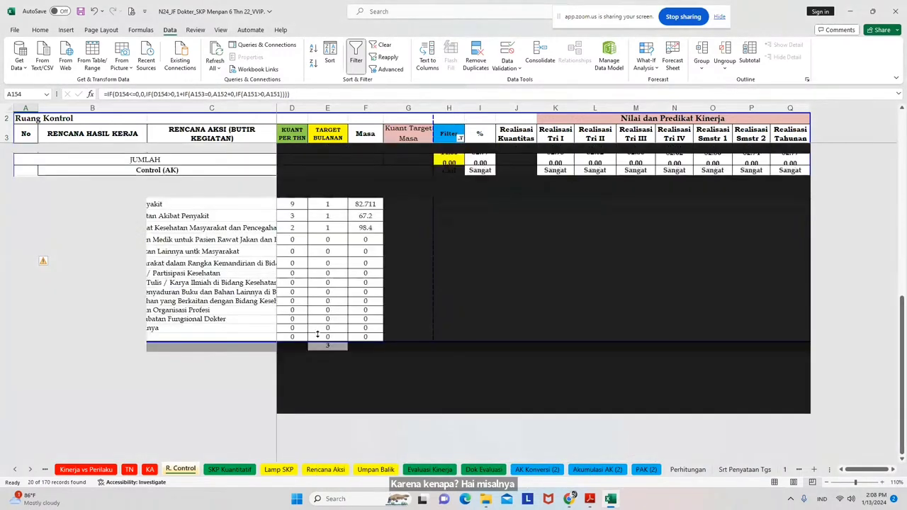
{"action": "scroll", "coordinate": [33, 280], "scroll_direction": "up", "scroll_amount": 3}
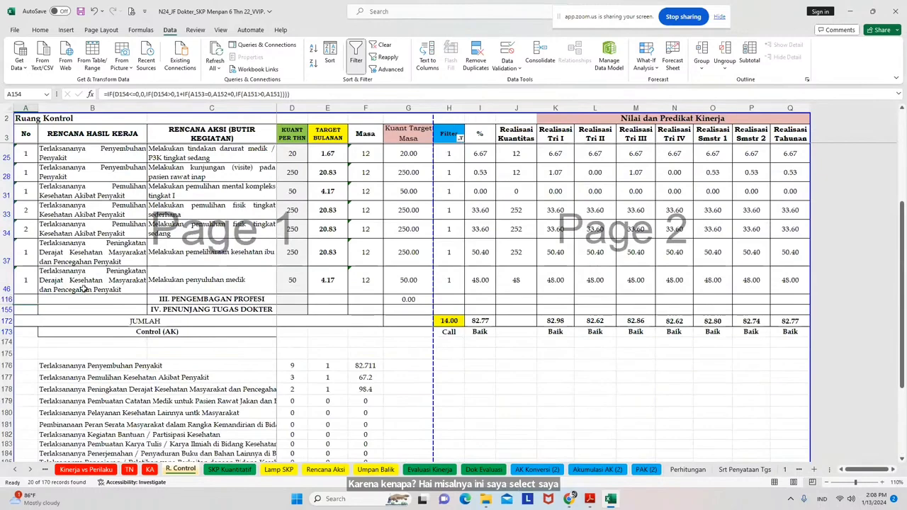
{"action": "left_click", "coordinate": [24, 280]}
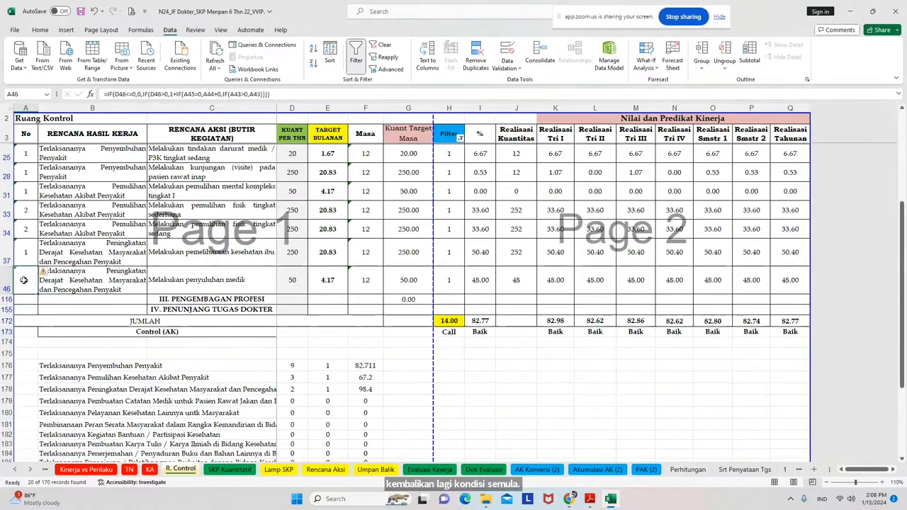
{"action": "left_click", "coordinate": [448, 280]}
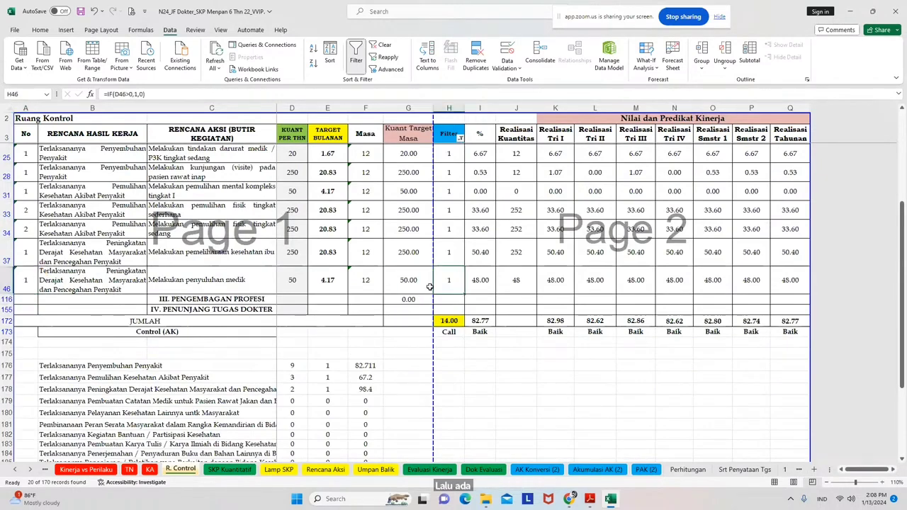
Switch to monthly sheet 1 for Januari and inspect the NO cell of the Melakukan penyuluhan medik activity
{"action": "left_click", "coordinate": [785, 471]}
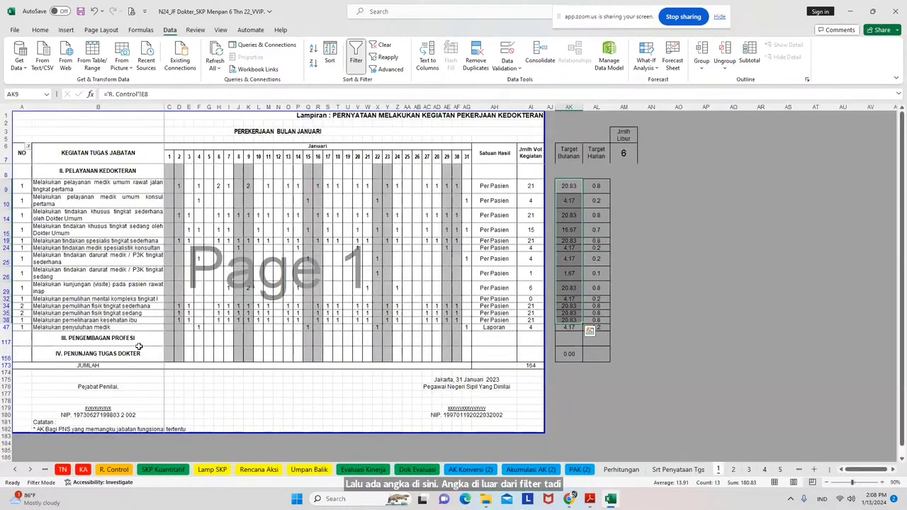
{"action": "left_click", "coordinate": [91, 321]}
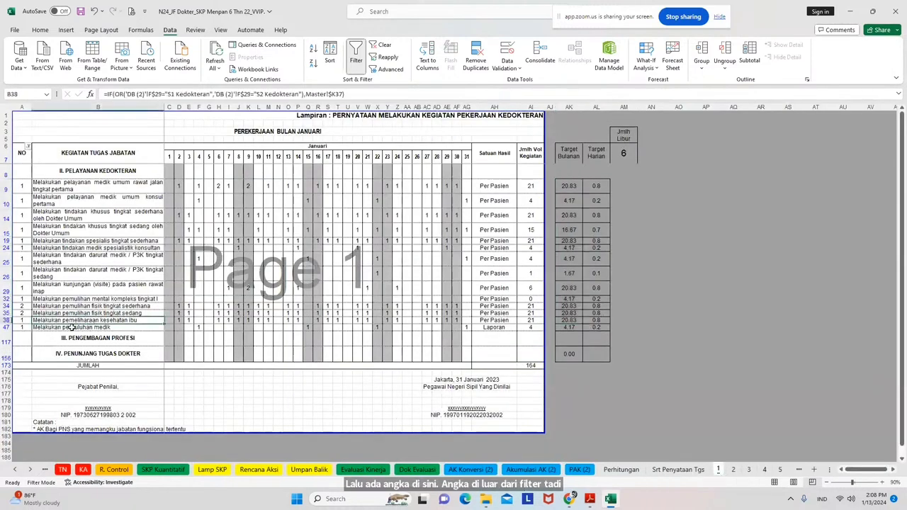
{"action": "left_click", "coordinate": [26, 328]}
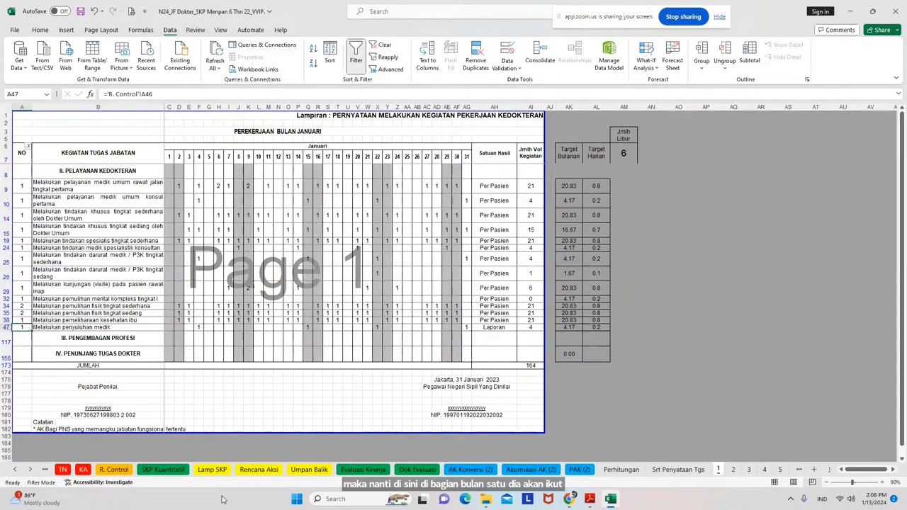
Return to the R. Control sheet and select all values in the Filter column's filter to show every row
{"action": "left_click", "coordinate": [15, 469]}
{"action": "left_click", "coordinate": [14, 470]}
{"action": "left_click", "coordinate": [243, 469]}
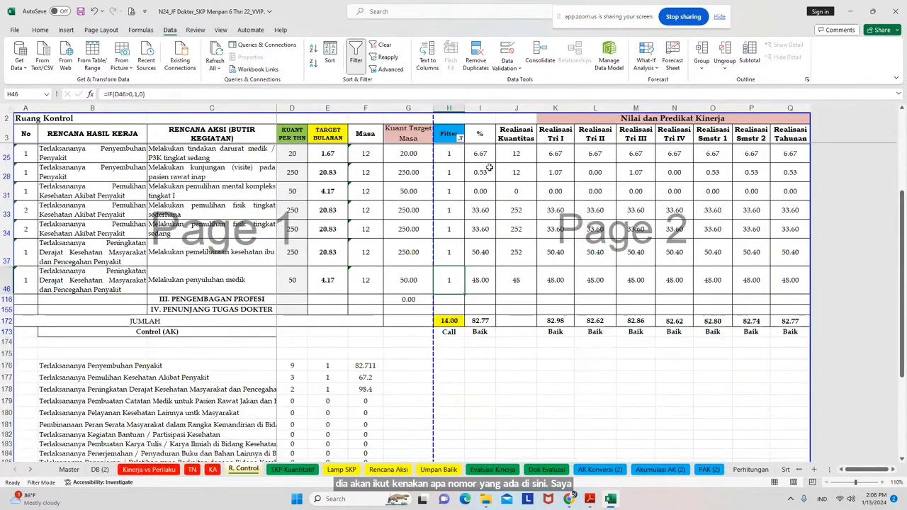
{"action": "left_click", "coordinate": [461, 138]}
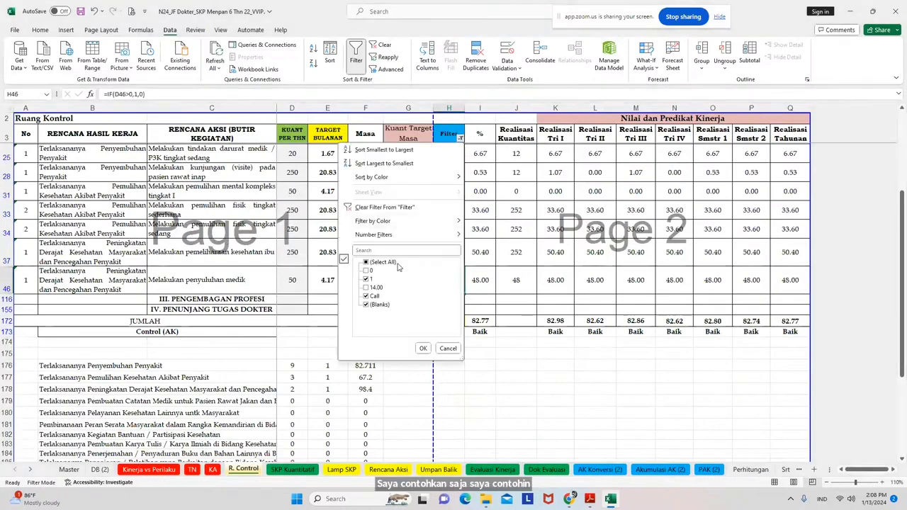
{"action": "left_click", "coordinate": [419, 349]}
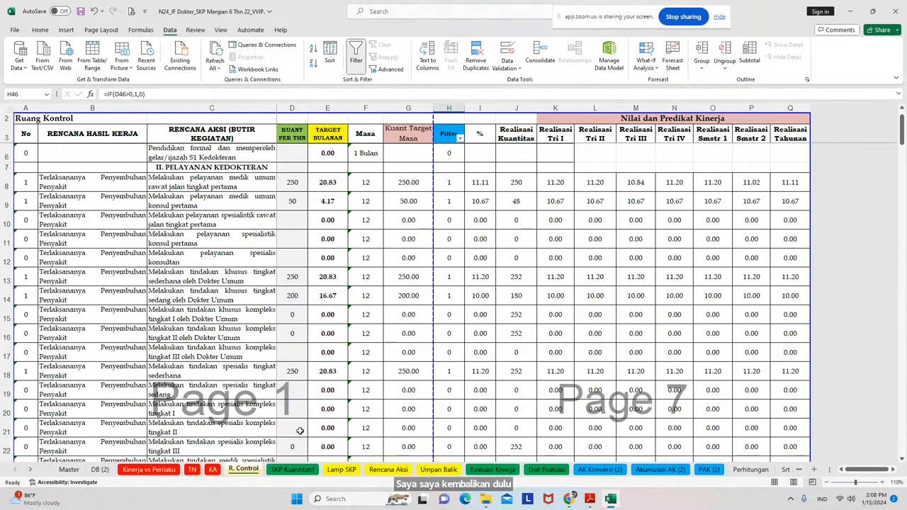
Look through the unfiltered R. Control activities from row 22 to row 57 for one without a yearly quantity
{"action": "left_click", "coordinate": [300, 437]}
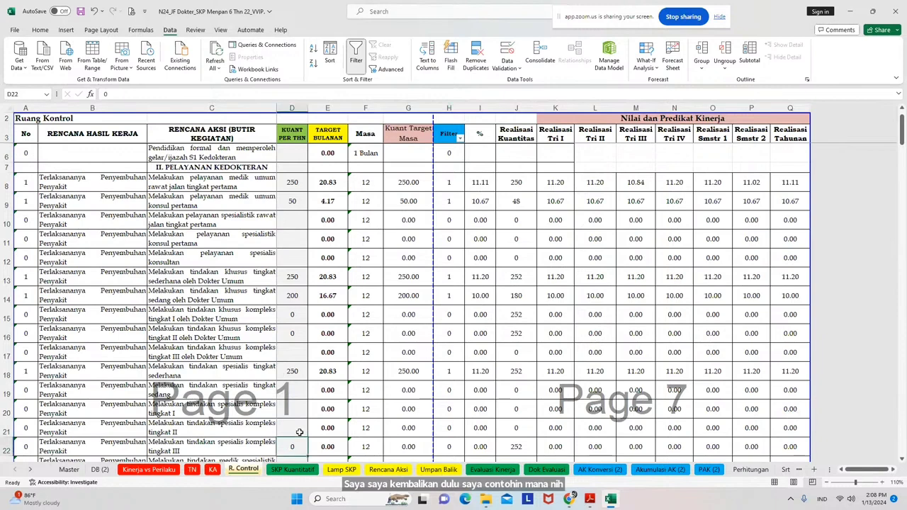
{"action": "scroll", "coordinate": [299, 433], "scroll_direction": "down", "scroll_amount": 2}
{"action": "key", "text": "Down"}
{"action": "key", "text": "Down"}
{"action": "key", "text": "Down"}
{"action": "key", "text": "Down"}
{"action": "key", "text": "Down"}
{"action": "key", "text": "Down"}
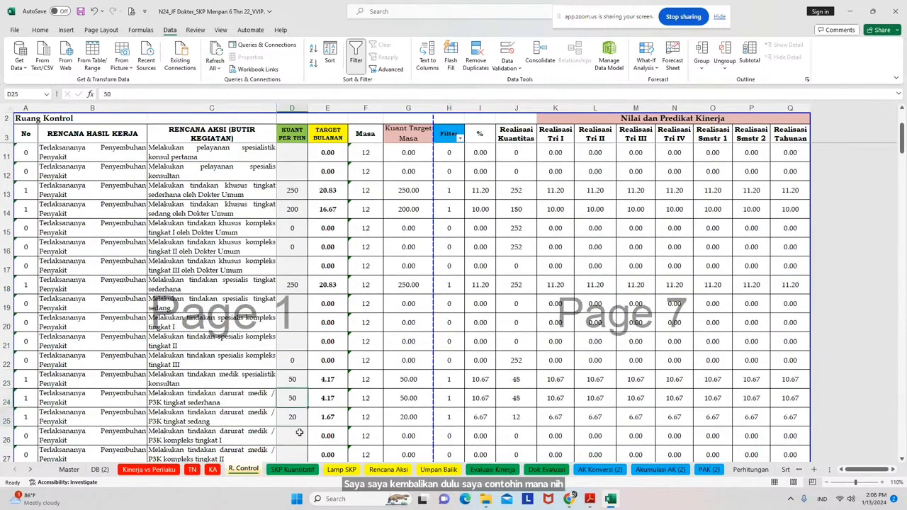
{"action": "scroll", "coordinate": [299, 432], "scroll_direction": "down", "scroll_amount": 2}
{"action": "left_click", "coordinate": [300, 432]}
{"action": "scroll", "coordinate": [300, 432], "scroll_direction": "down", "scroll_amount": 2}
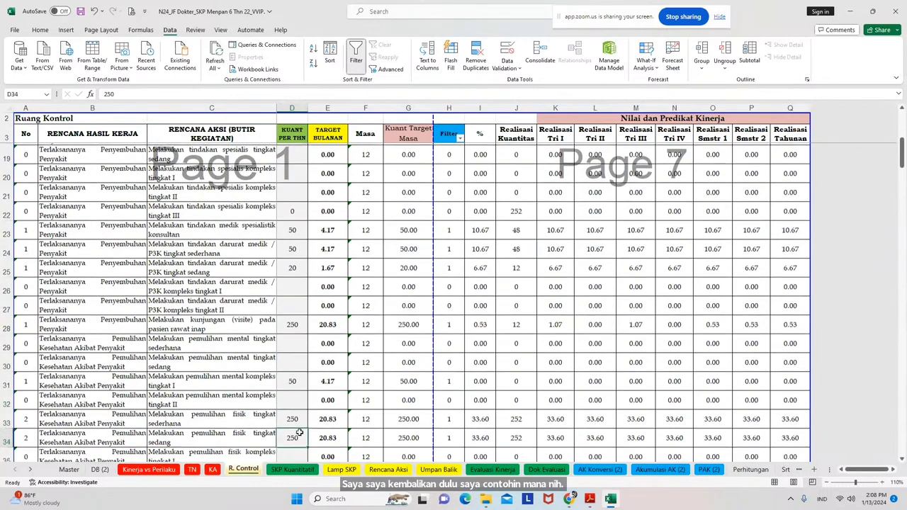
{"action": "left_click", "coordinate": [300, 433]}
{"action": "key", "text": "Down"}
{"action": "key", "text": "Down"}
{"action": "key", "text": "Down"}
{"action": "key", "text": "Down"}
{"action": "key", "text": "Down"}
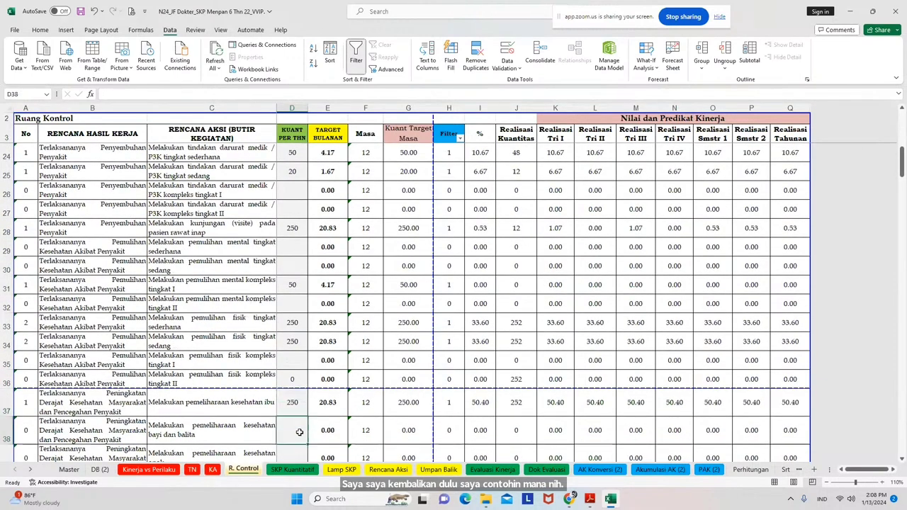
{"action": "scroll", "coordinate": [300, 432], "scroll_direction": "down", "scroll_amount": 3}
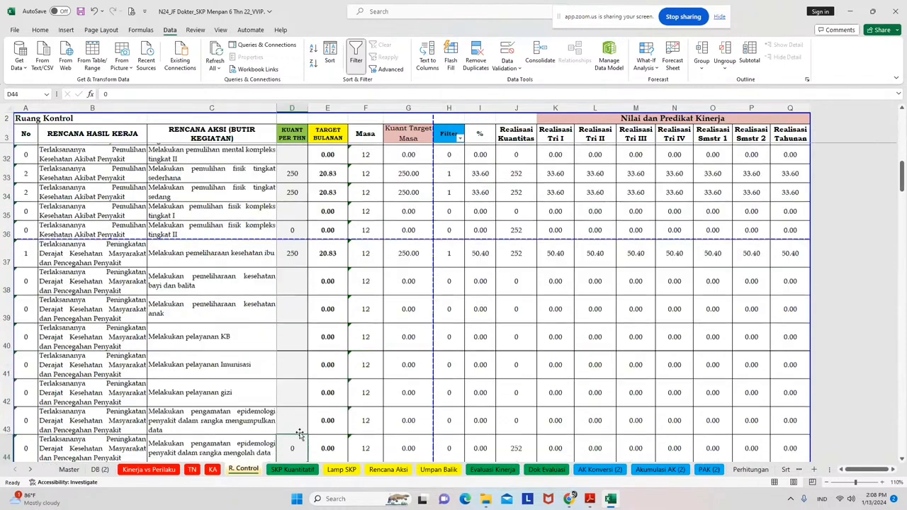
{"action": "key", "text": "Down"}
{"action": "key", "text": "Down"}
{"action": "key", "text": "Down"}
{"action": "key", "text": "Right"}
{"action": "key", "text": "Right"}
{"action": "key", "text": "Right"}
{"action": "key", "text": "Right"}
{"action": "key", "text": "Right"}
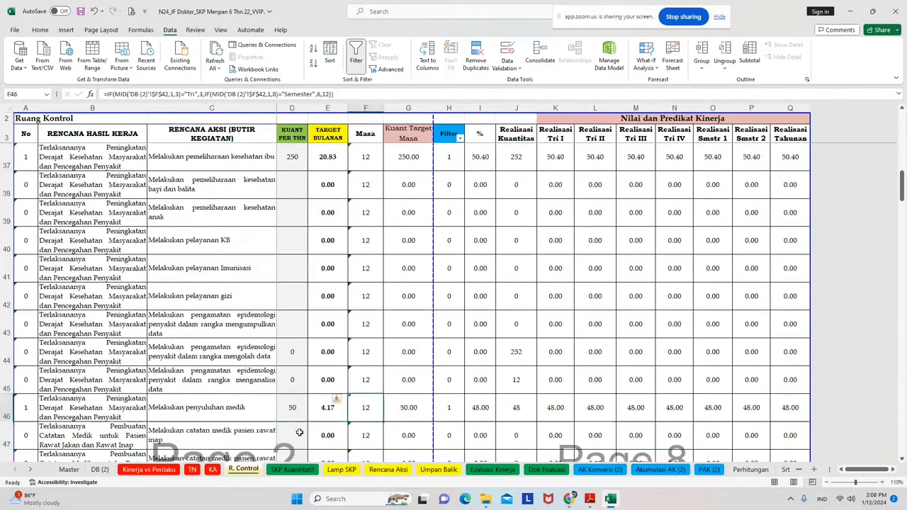
{"action": "key", "text": "Down"}
{"action": "key", "text": "Left"}
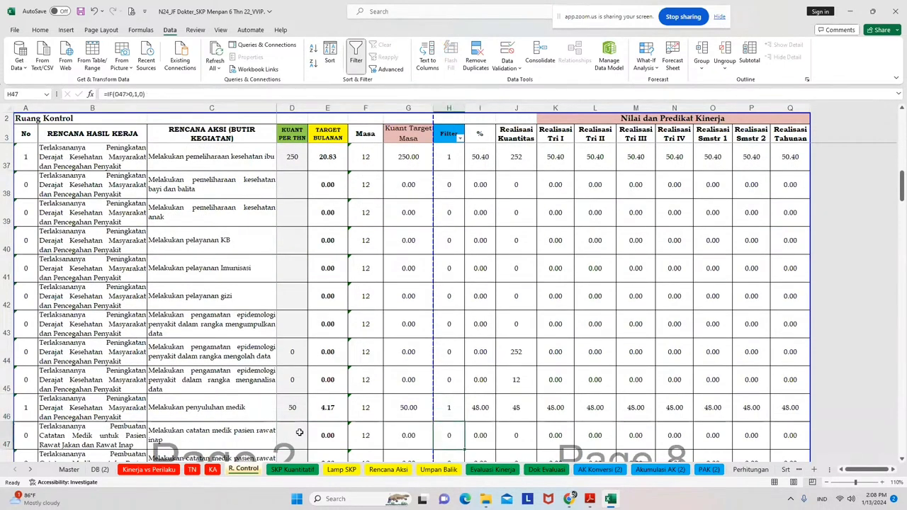
{"action": "key", "text": "Page_Down"}
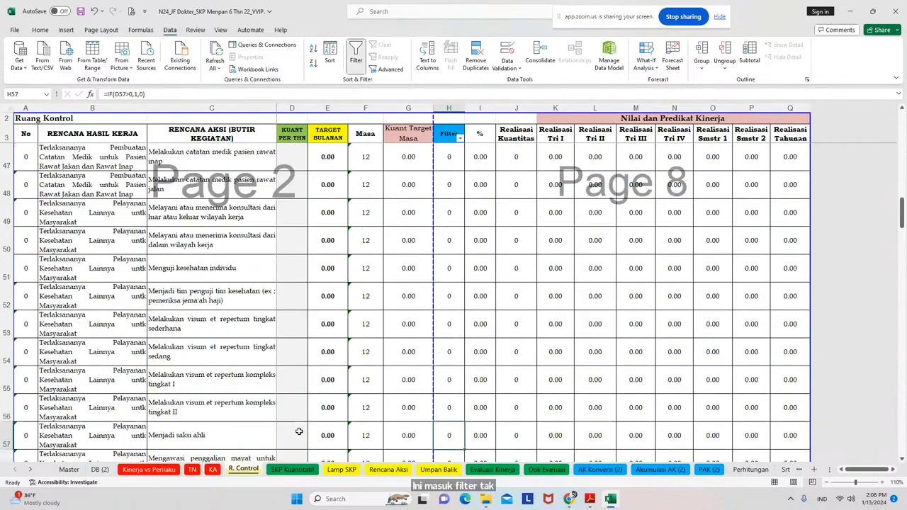
{"action": "scroll", "coordinate": [292, 412], "scroll_direction": "up", "scroll_amount": 2}
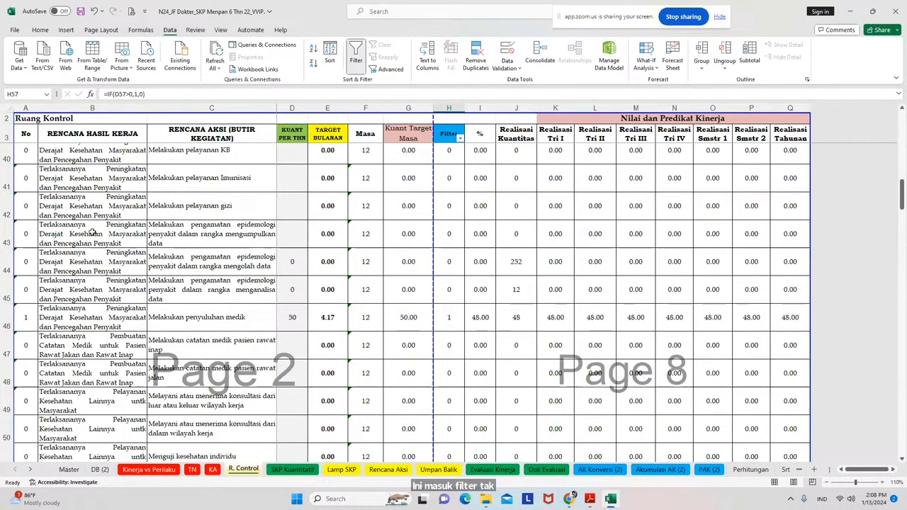
Enter 1 as the No value of the Melakukan pelayanan gizi activity in cell A42
{"action": "left_click", "coordinate": [31, 213]}
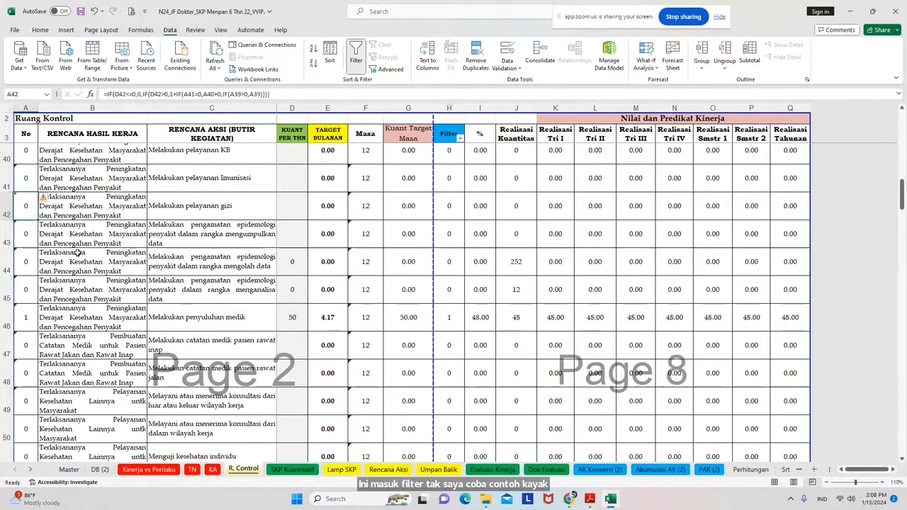
{"action": "type", "text": "1"}
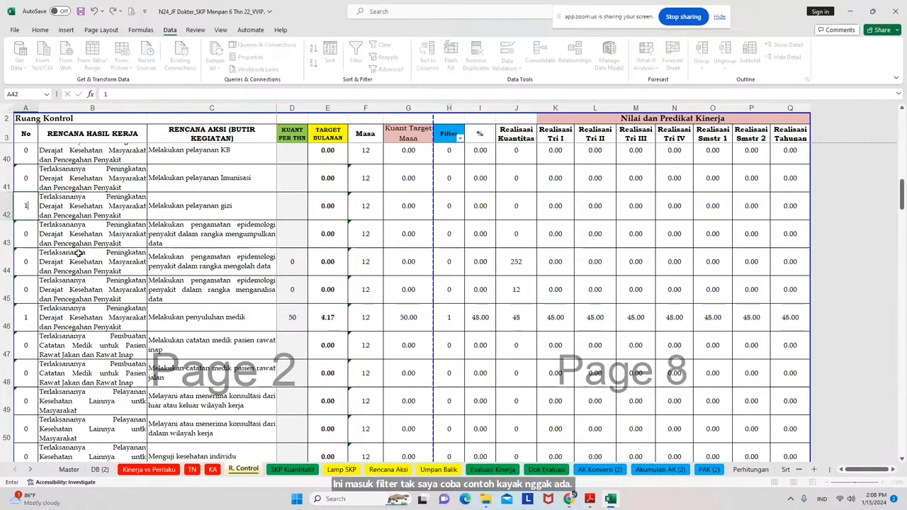
{"action": "key", "text": "Return"}
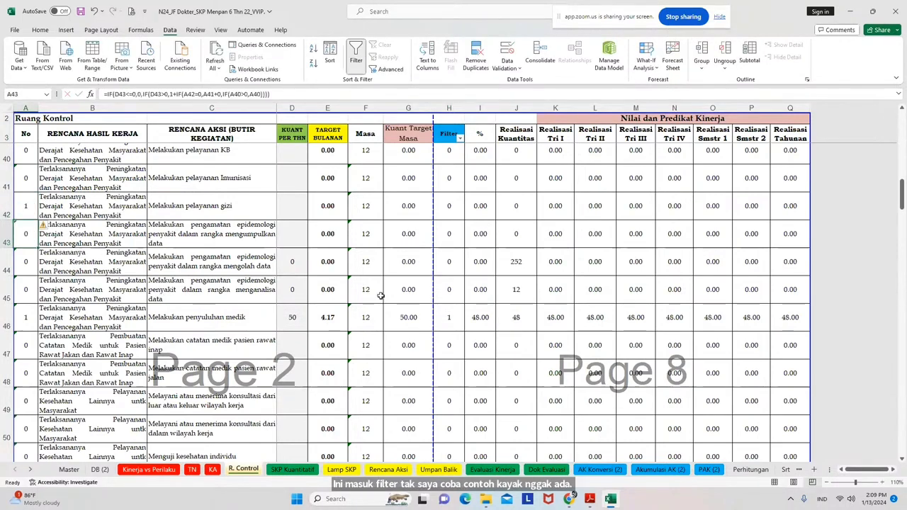
Inspect the Filter formula of the Melakukan pelayanan gizi row against its activity cell
{"action": "left_click", "coordinate": [246, 216]}
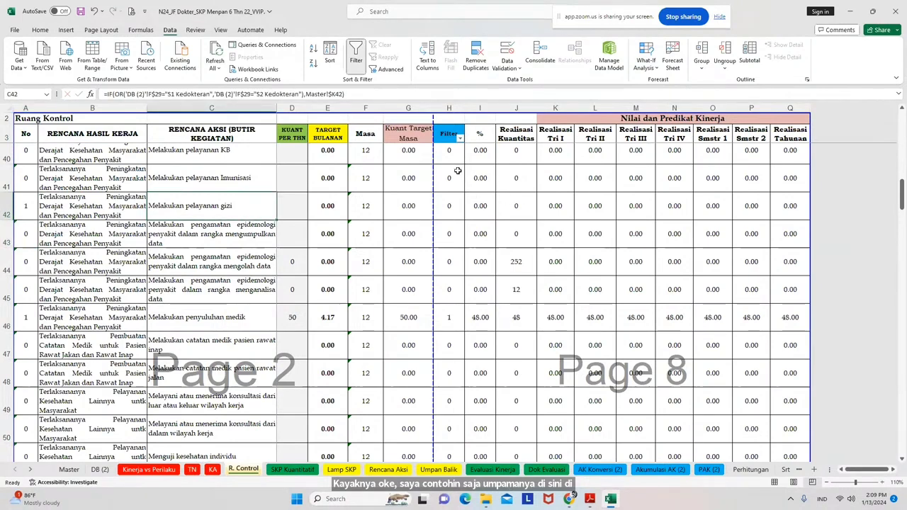
{"action": "left_click", "coordinate": [455, 211]}
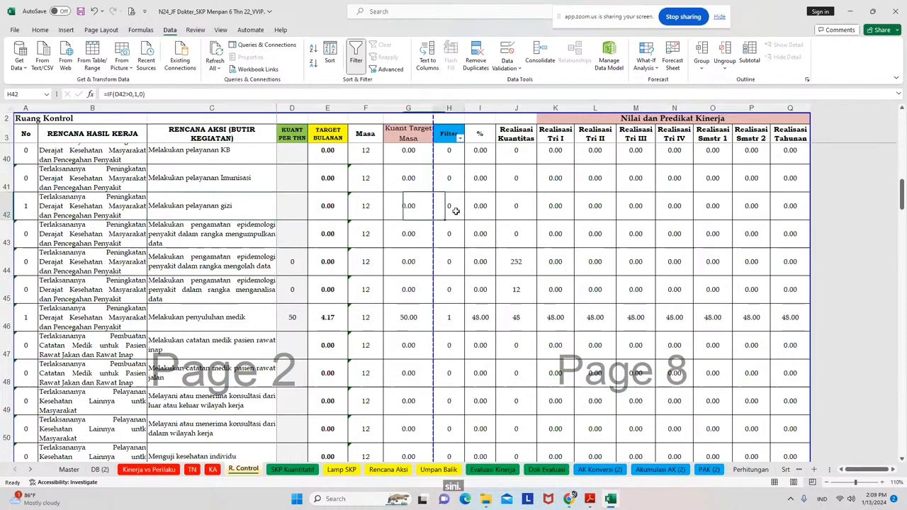
{"action": "left_click", "coordinate": [219, 206]}
{"action": "left_click", "coordinate": [450, 211]}
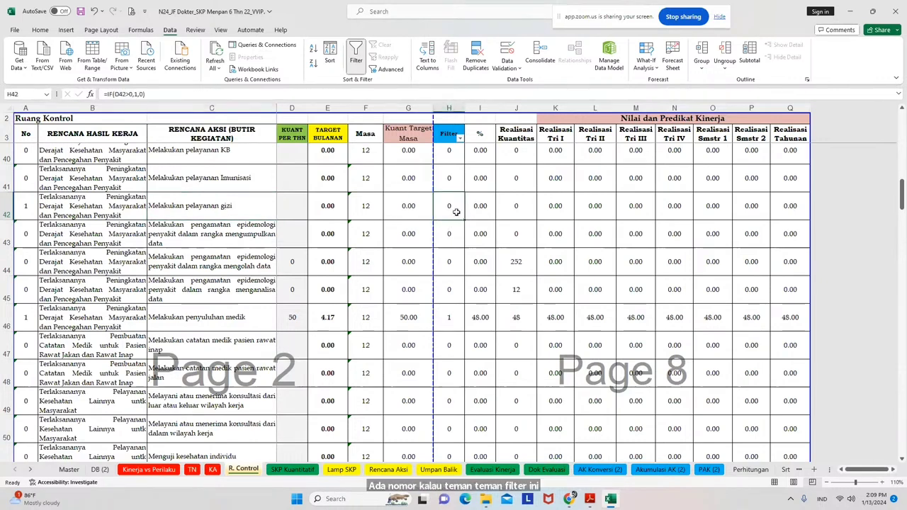
Exclude 0 from the R. Control sheet's Filter column and inspect the Filter and No formulas of the Melakukan penyuluhan medik row
{"action": "left_click", "coordinate": [460, 137]}
{"action": "key", "text": "Escape"}
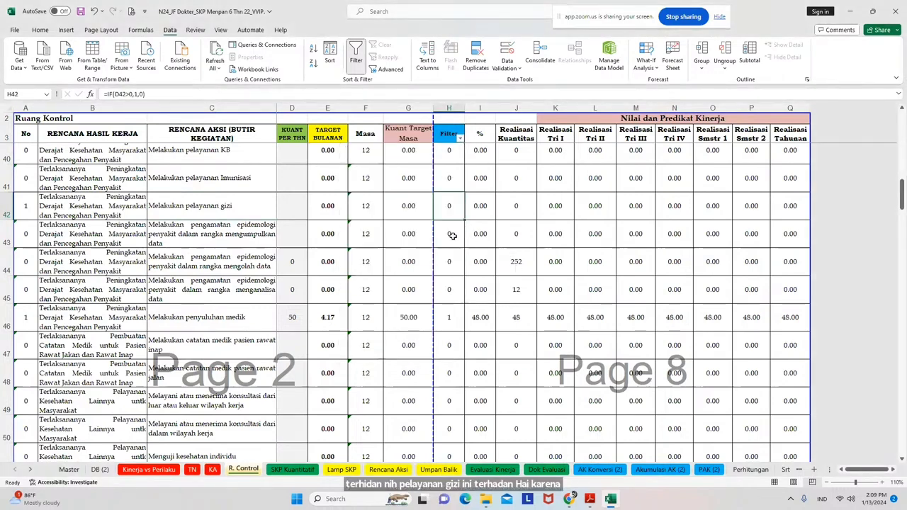
{"action": "left_click", "coordinate": [451, 235]}
{"action": "left_click", "coordinate": [454, 212]}
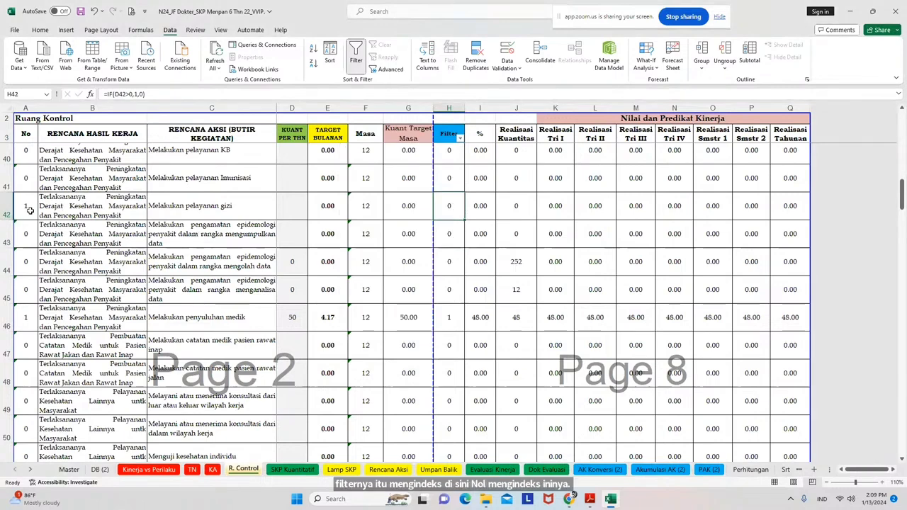
{"action": "left_click", "coordinate": [460, 138]}
{"action": "left_click", "coordinate": [366, 271]}
{"action": "left_click", "coordinate": [422, 348]}
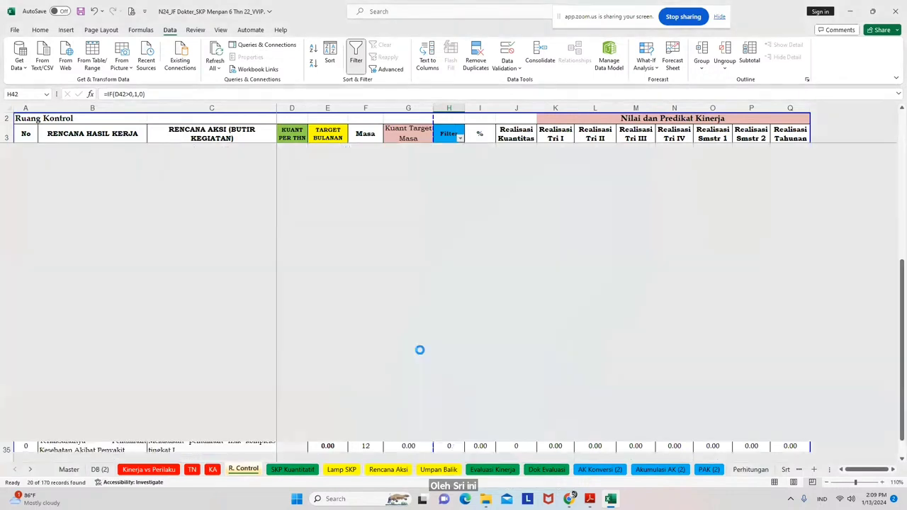
{"action": "scroll", "coordinate": [434, 320], "scroll_direction": "up", "scroll_amount": 2}
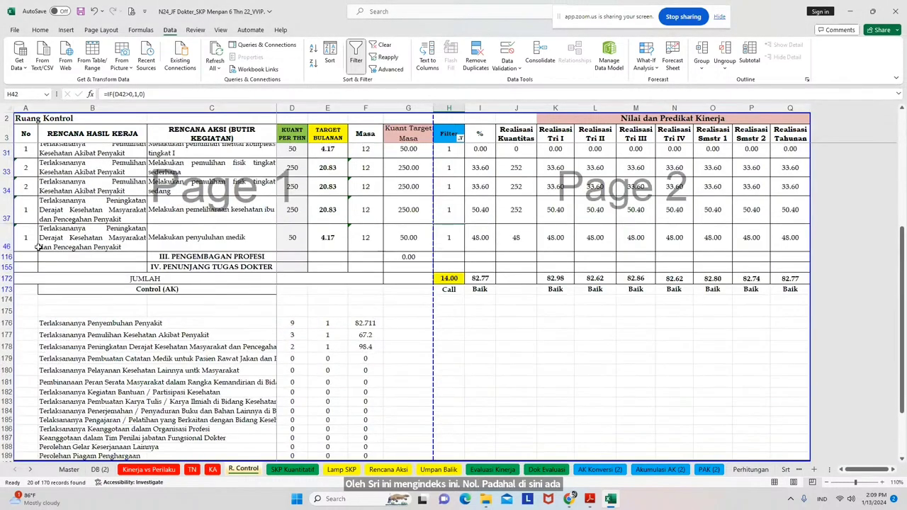
{"action": "left_click", "coordinate": [453, 243]}
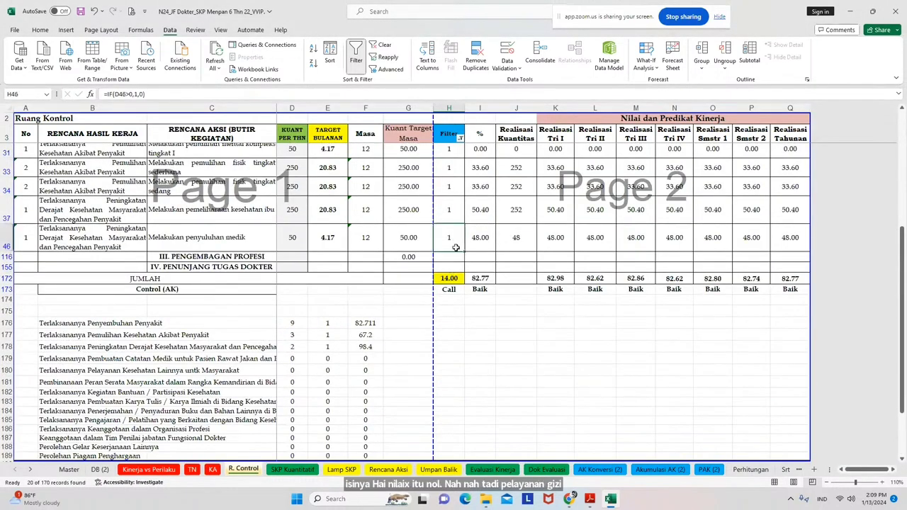
{"action": "left_click", "coordinate": [30, 243]}
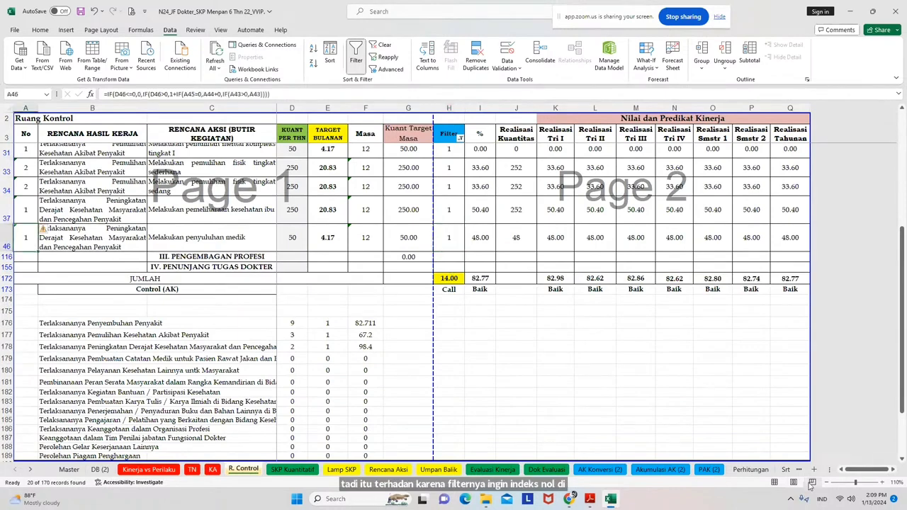
Open monthly sheet 1 for January and reapply its NO column filter with 0 excluded
{"action": "left_click", "coordinate": [30, 469]}
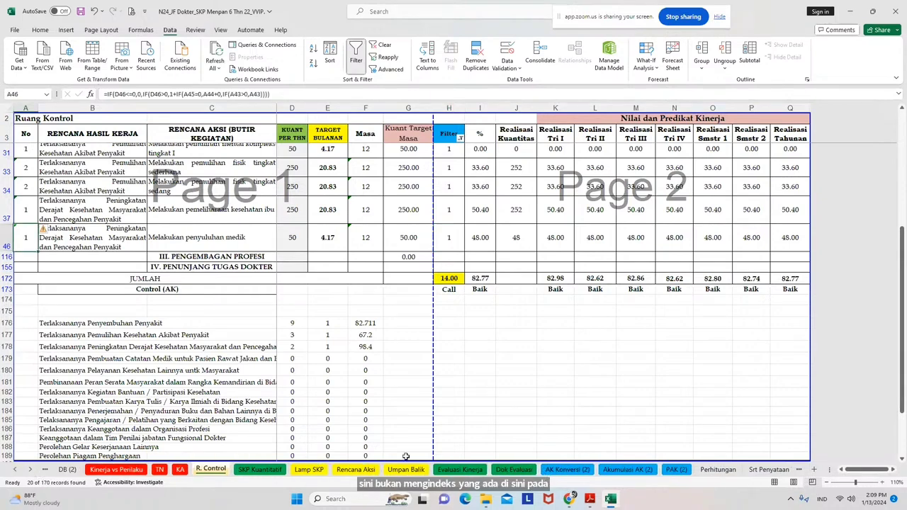
{"action": "left_click", "coordinate": [29, 469]}
{"action": "left_click", "coordinate": [30, 469]}
{"action": "left_click", "coordinate": [29, 470]}
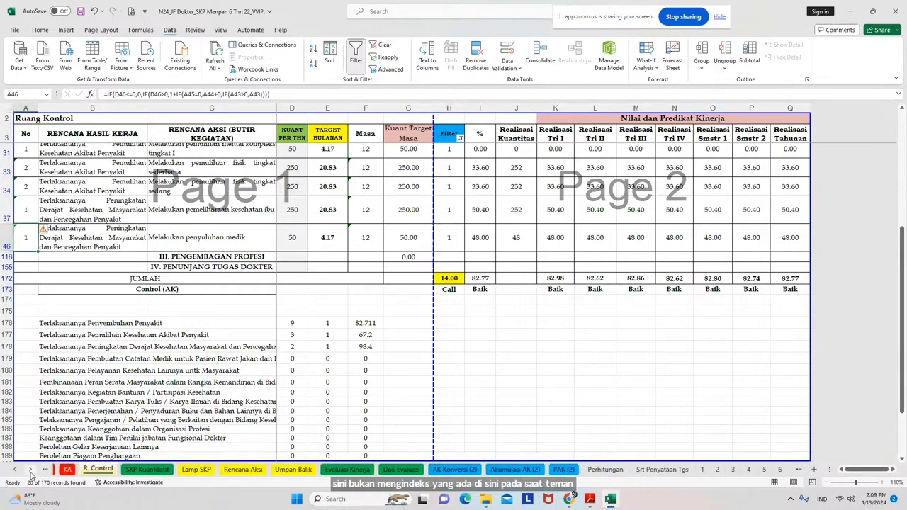
{"action": "left_click", "coordinate": [30, 469]}
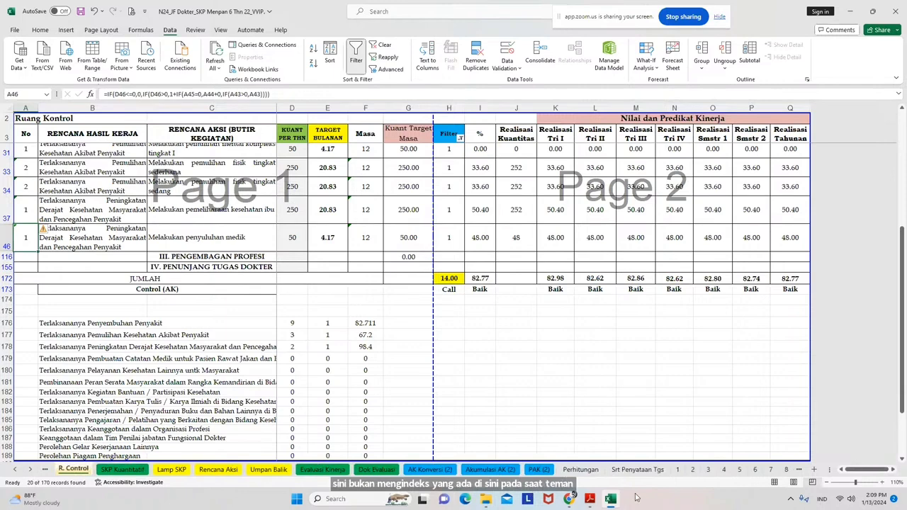
{"action": "left_click", "coordinate": [677, 470]}
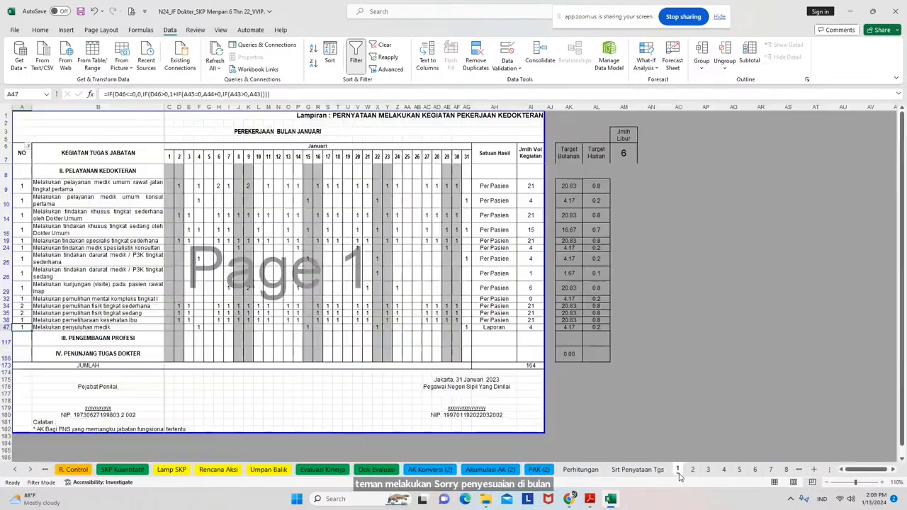
{"action": "left_click", "coordinate": [28, 147]}
{"action": "left_click", "coordinate": [30, 279]}
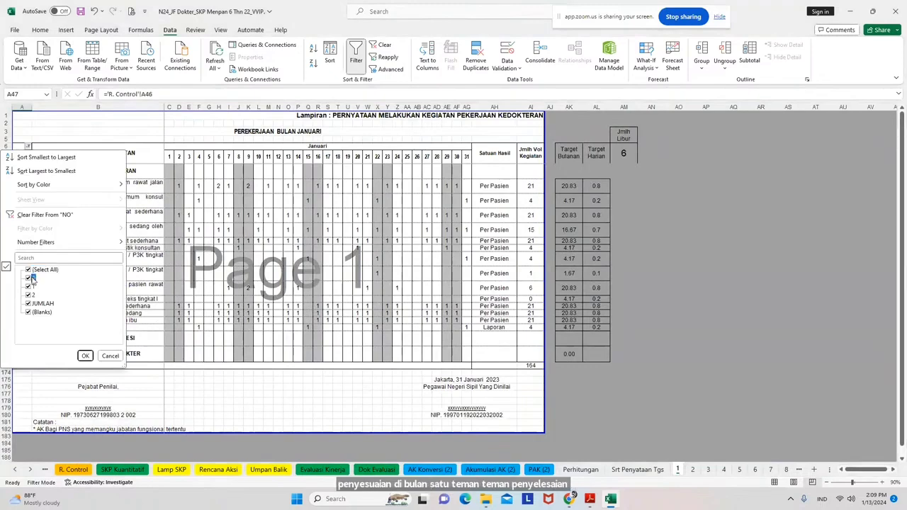
{"action": "left_click", "coordinate": [86, 356]}
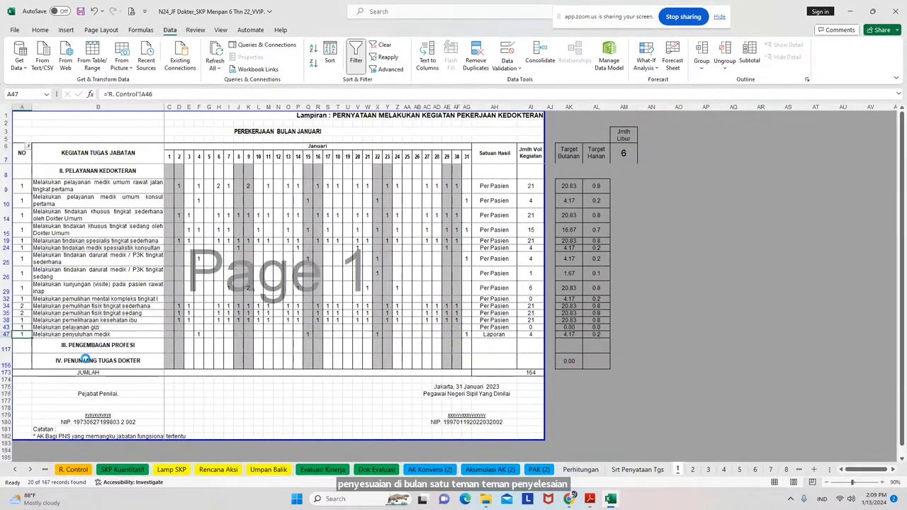
Enter 1 on January days 5, 12 and 19 for Melakukan pelayanan gizi and inspect the row's Jmlh Vol Kegiatan formula
{"action": "left_click", "coordinate": [25, 327]}
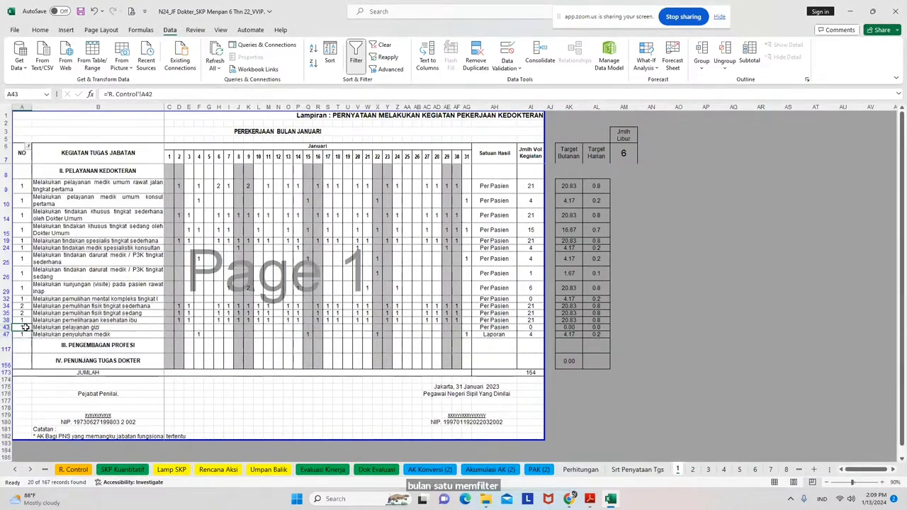
{"action": "left_click", "coordinate": [95, 328]}
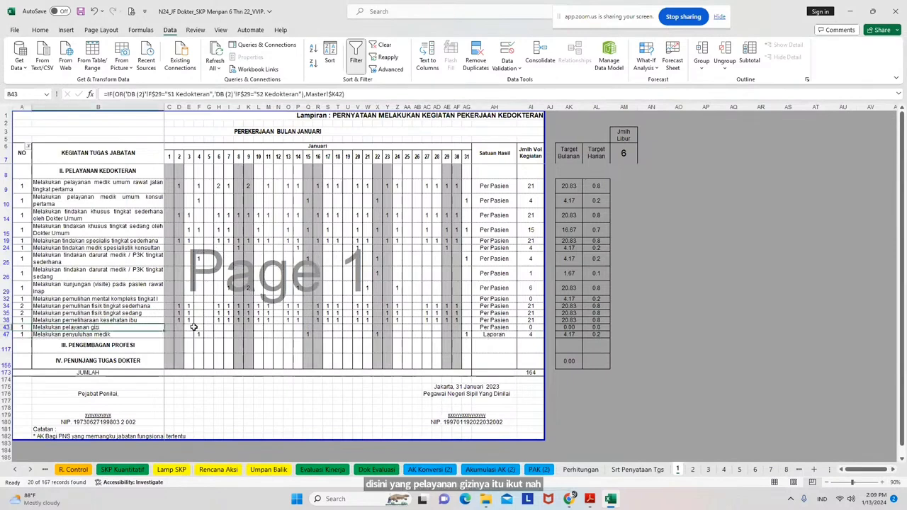
{"action": "left_click", "coordinate": [189, 327]}
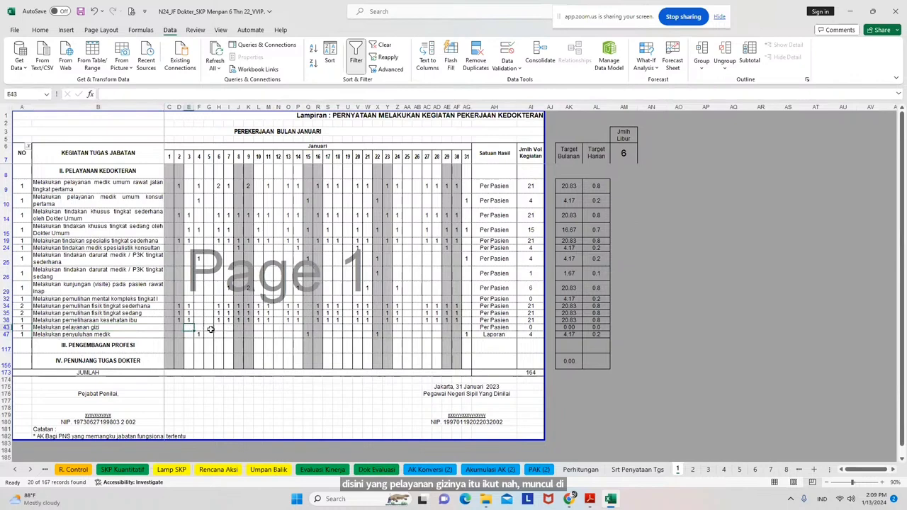
{"action": "left_click", "coordinate": [209, 329]}
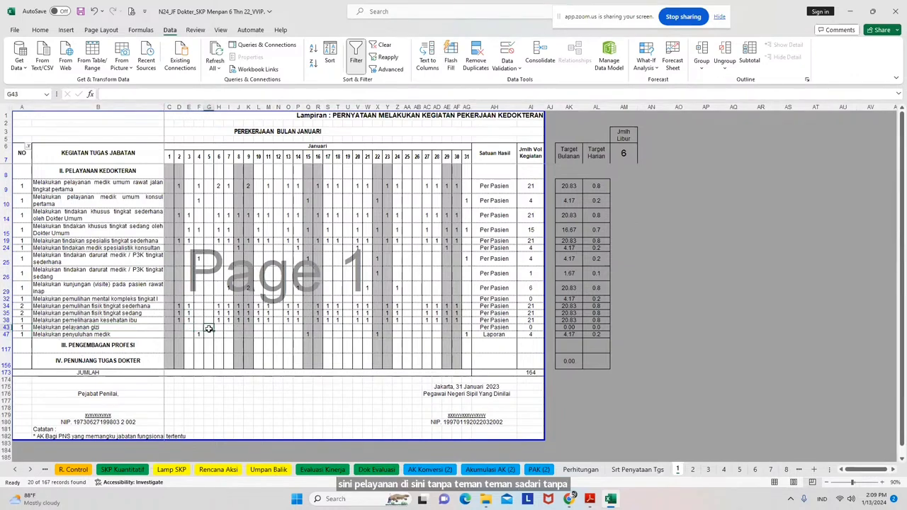
{"action": "type", "text": "1"}
{"action": "left_click", "coordinate": [278, 329]}
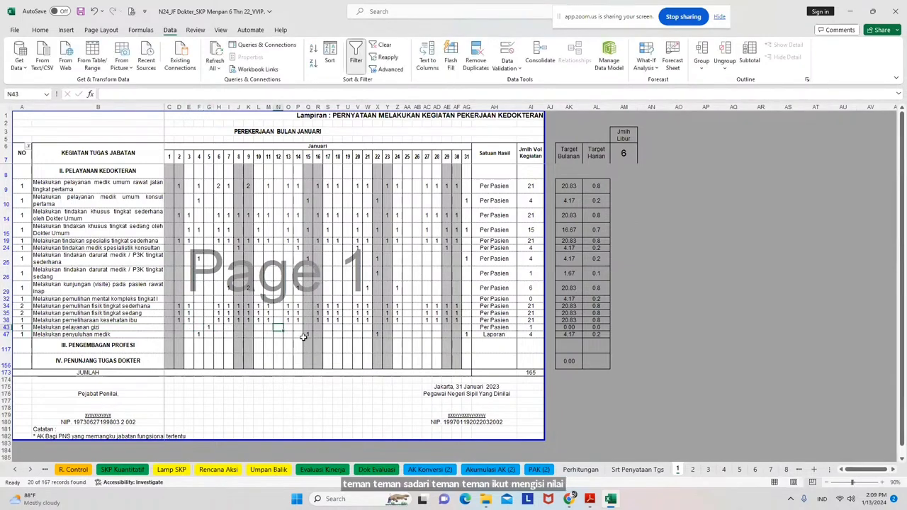
{"action": "type", "text": "1"}
{"action": "left_click", "coordinate": [351, 328]}
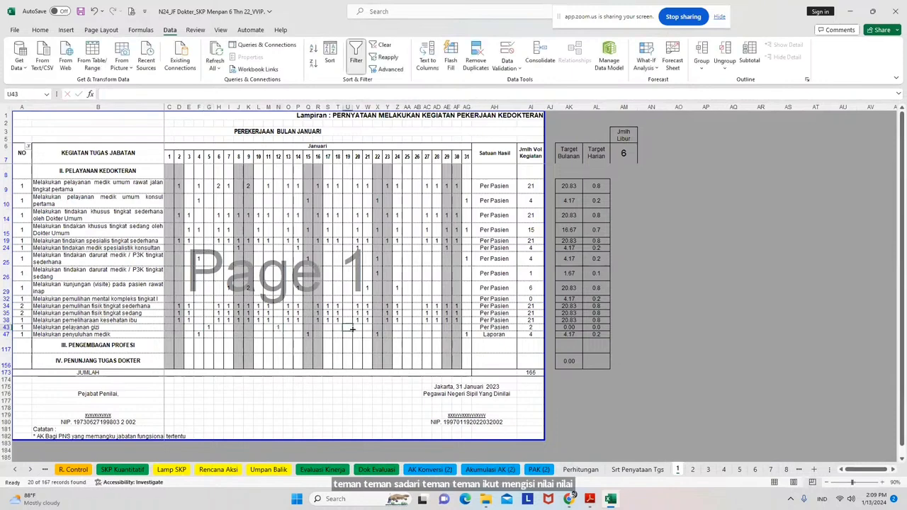
{"action": "type", "text": "1"}
{"action": "left_click", "coordinate": [397, 346]}
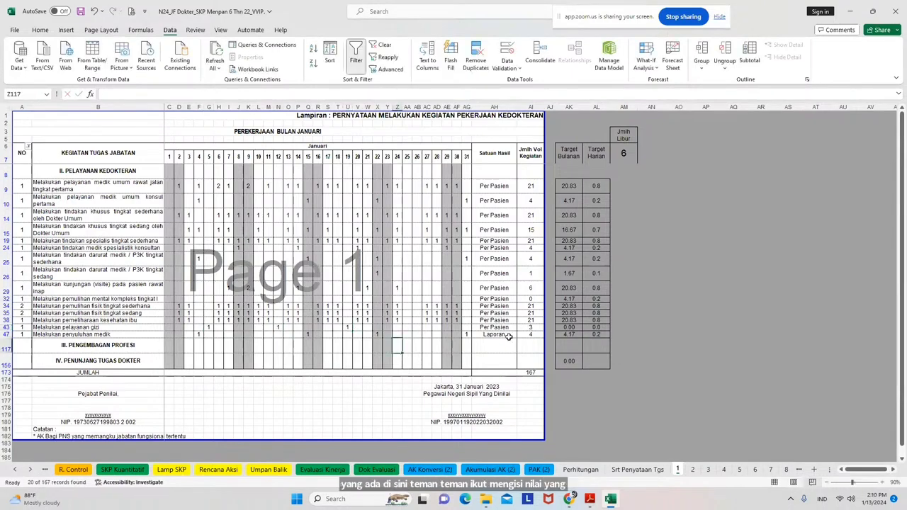
{"action": "left_click", "coordinate": [532, 327]}
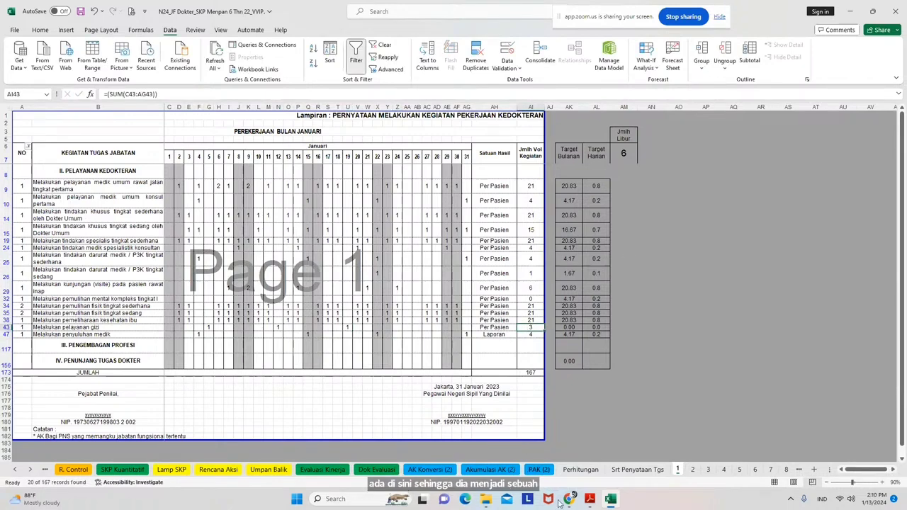
Look over the February, Umpan Balik and R. Control sheets, and recheck the Melakukan pelayanan gizi row in the January sheet
{"action": "left_click", "coordinate": [693, 470]}
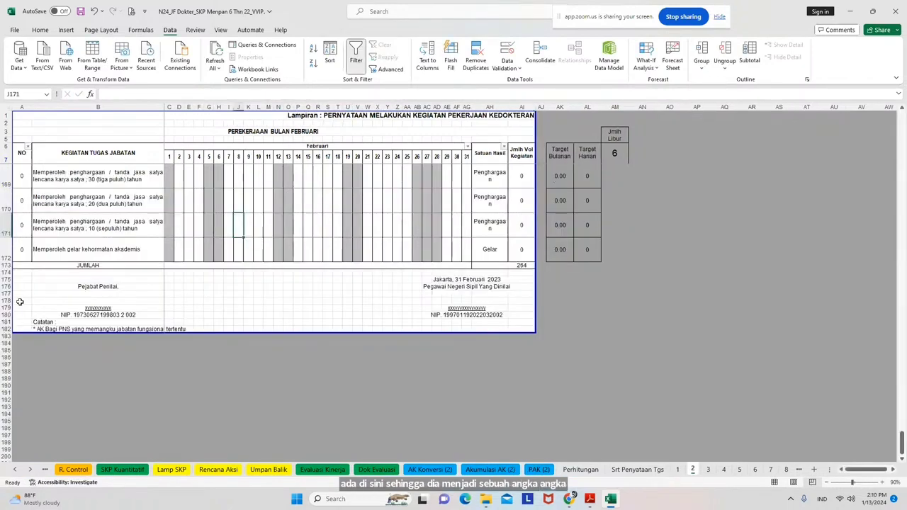
{"action": "left_click", "coordinate": [269, 470]}
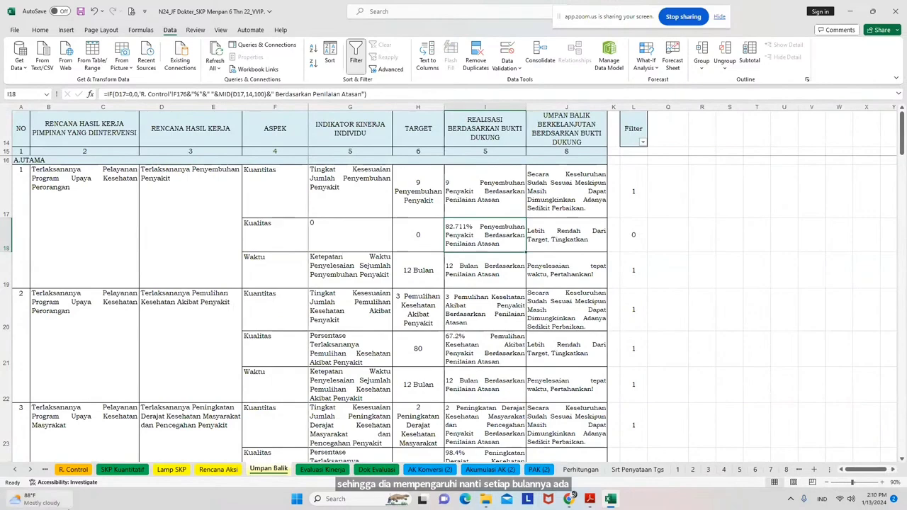
{"action": "left_click", "coordinate": [73, 471]}
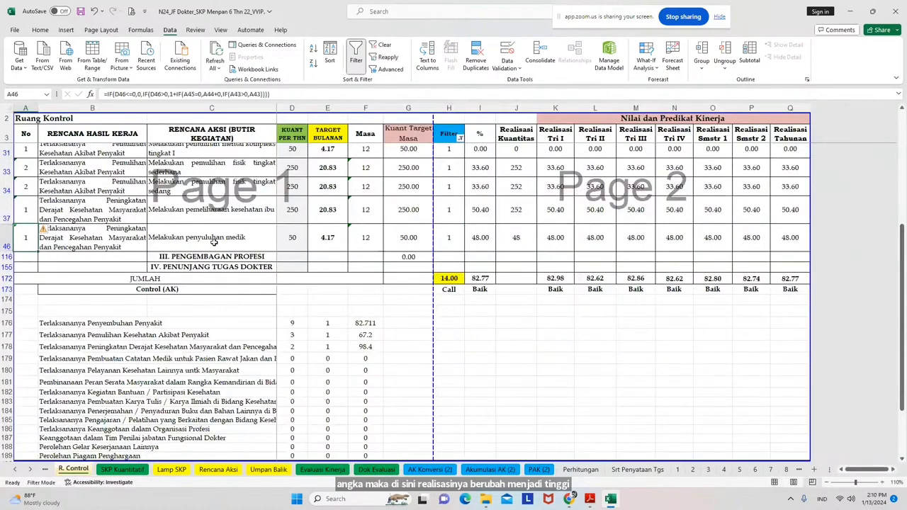
{"action": "left_click", "coordinate": [678, 470]}
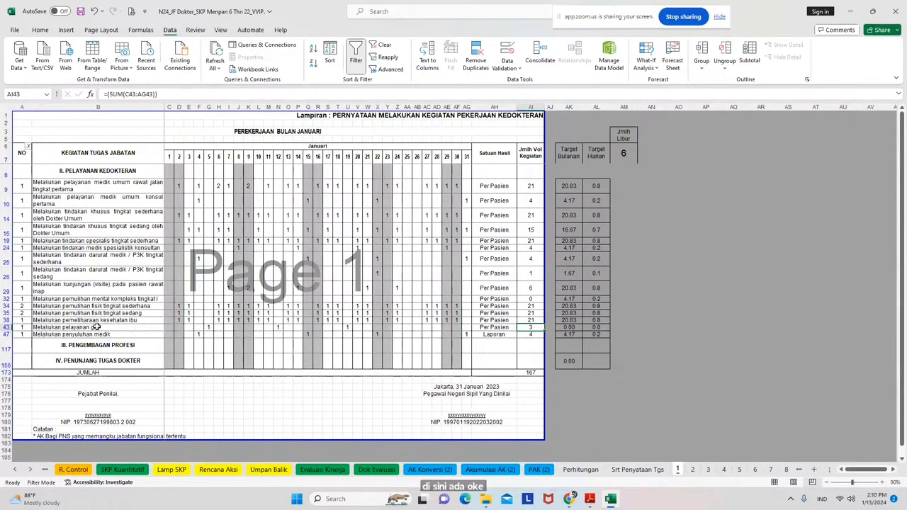
{"action": "left_click", "coordinate": [96, 327]}
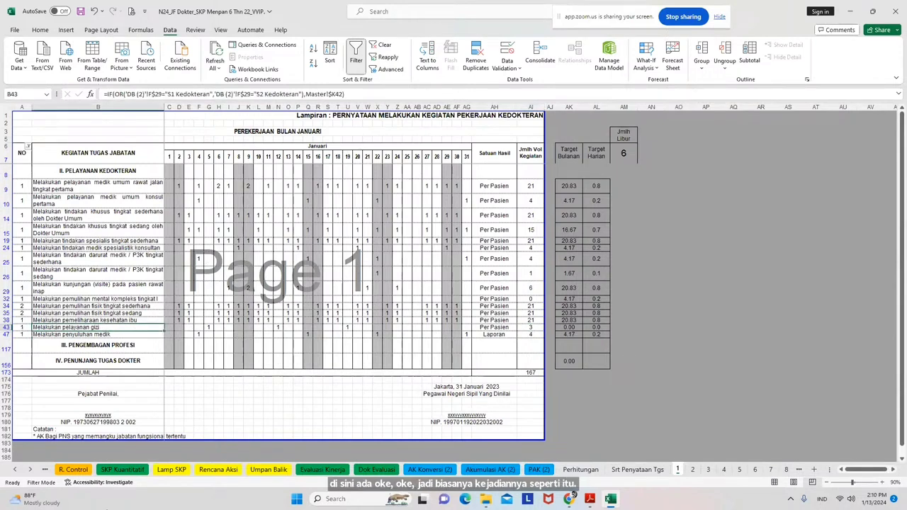
Return to the R. Control sheet and filter the Filter column to show only the rows with value 0
{"action": "left_click", "coordinate": [82, 471]}
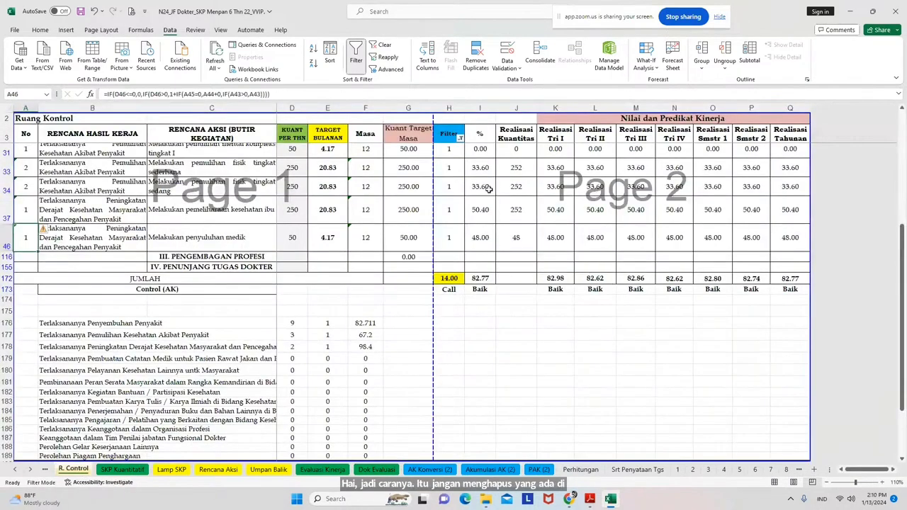
{"action": "left_click", "coordinate": [461, 139]}
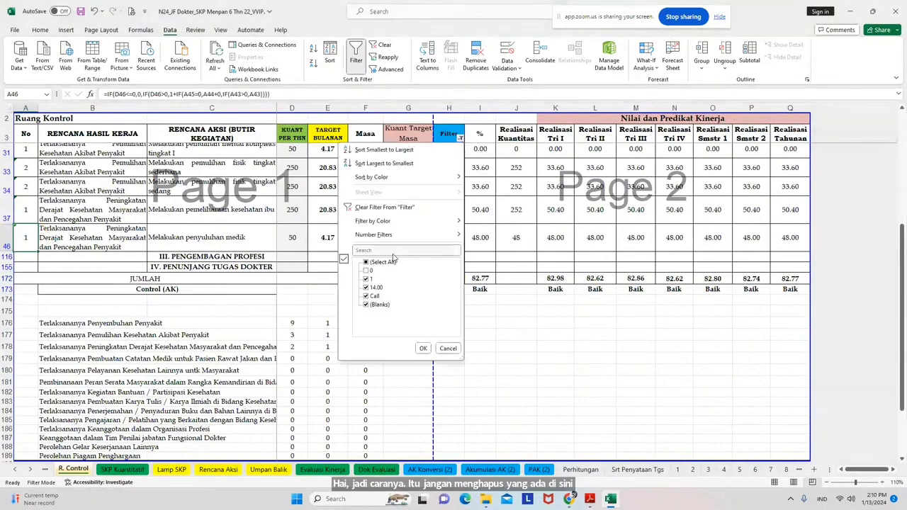
{"action": "left_click", "coordinate": [367, 271]}
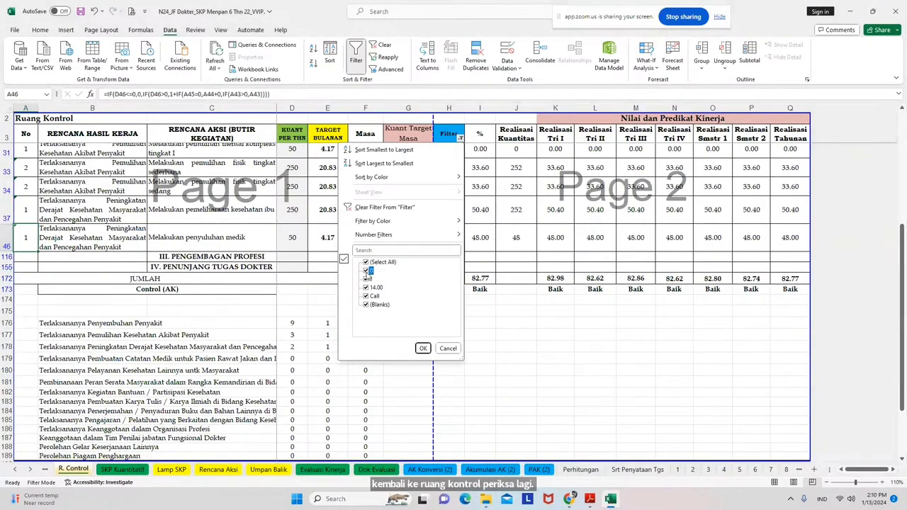
{"action": "left_click", "coordinate": [366, 262]}
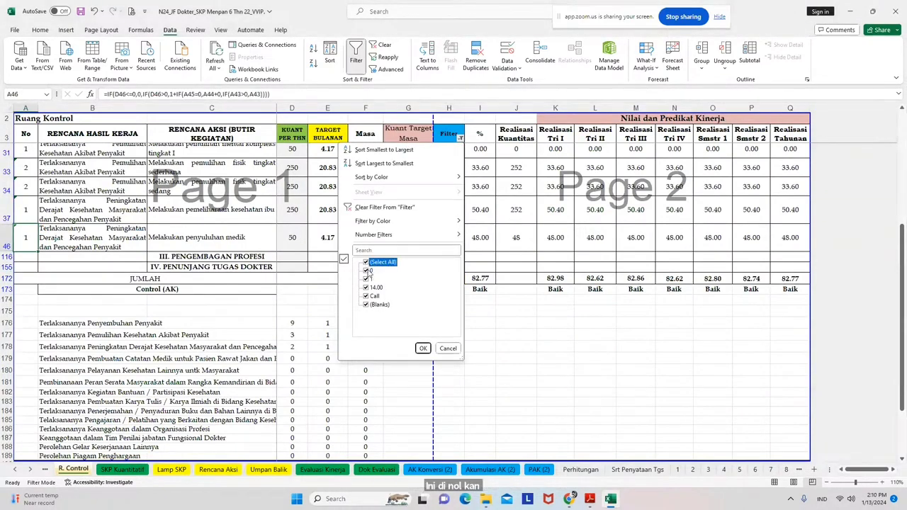
{"action": "left_click", "coordinate": [374, 262]}
{"action": "left_click", "coordinate": [368, 272]}
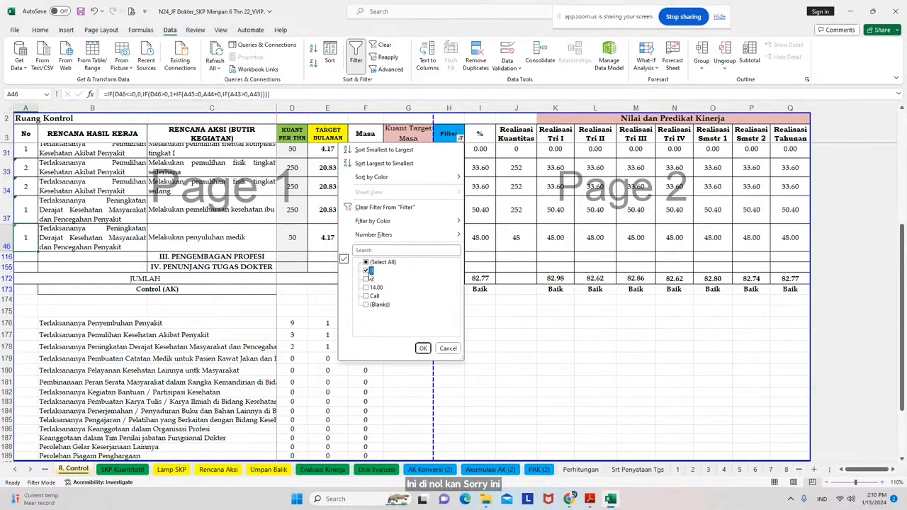
{"action": "left_click", "coordinate": [424, 348]}
Replace the stray No value of Melakukan pelayanan gizi in A42 with the formula copied from A41
{"action": "scroll", "coordinate": [427, 348], "scroll_direction": "up", "scroll_amount": 1}
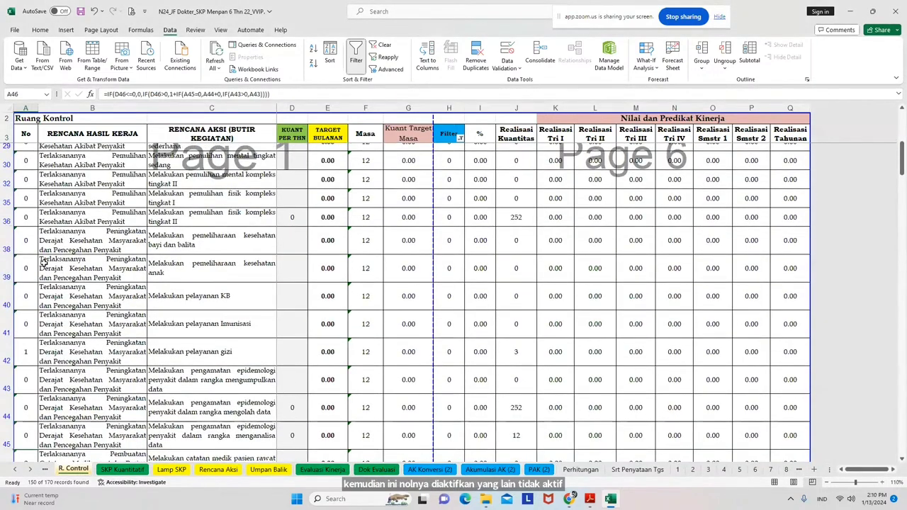
{"action": "left_click", "coordinate": [35, 349]}
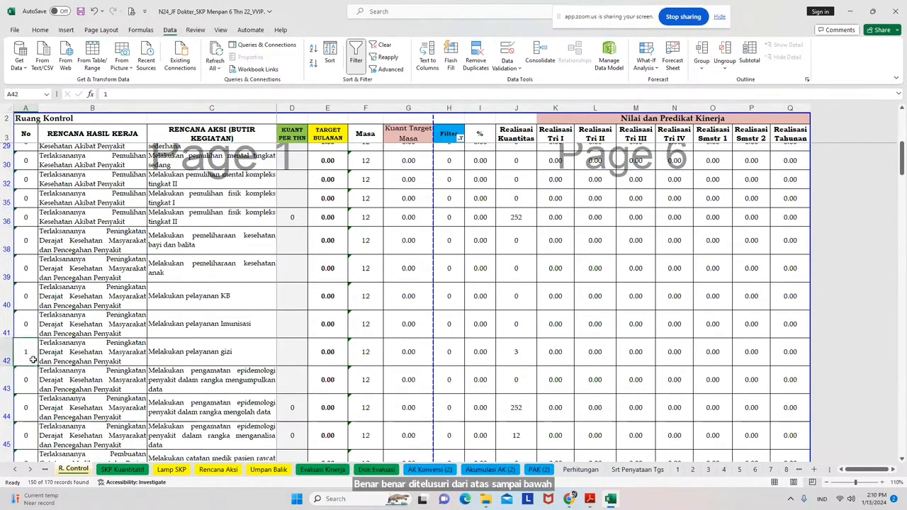
{"action": "left_click", "coordinate": [29, 323]}
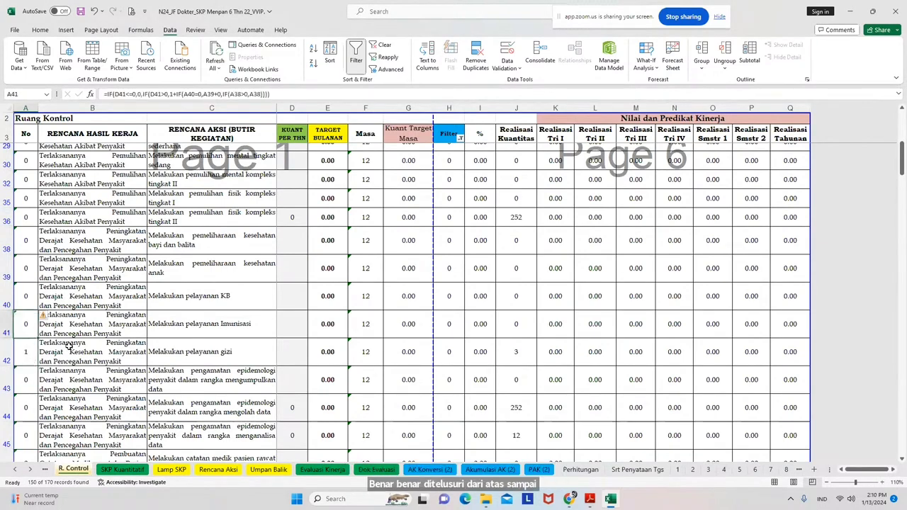
{"action": "key", "text": "ctrl+c"}
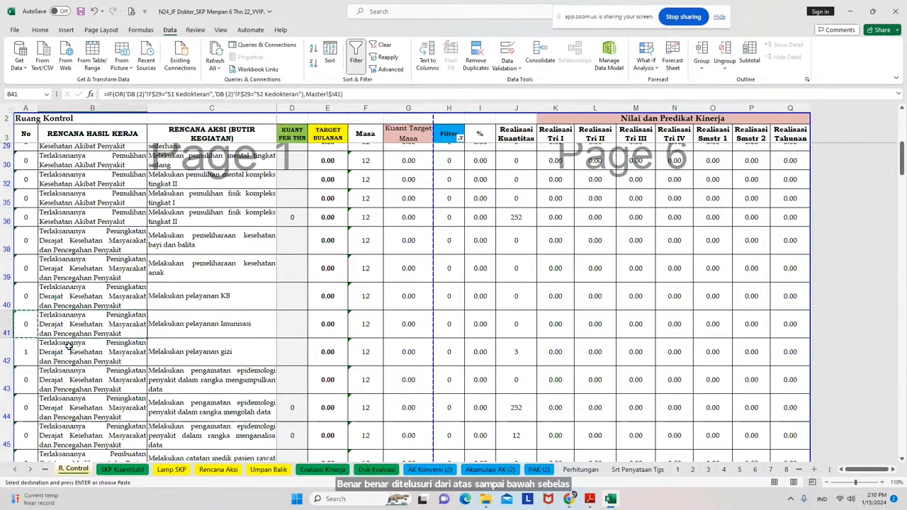
{"action": "key", "text": "Down"}
{"action": "key", "text": "Return"}
{"action": "key", "text": "Down"}
{"action": "key", "text": "Up"}
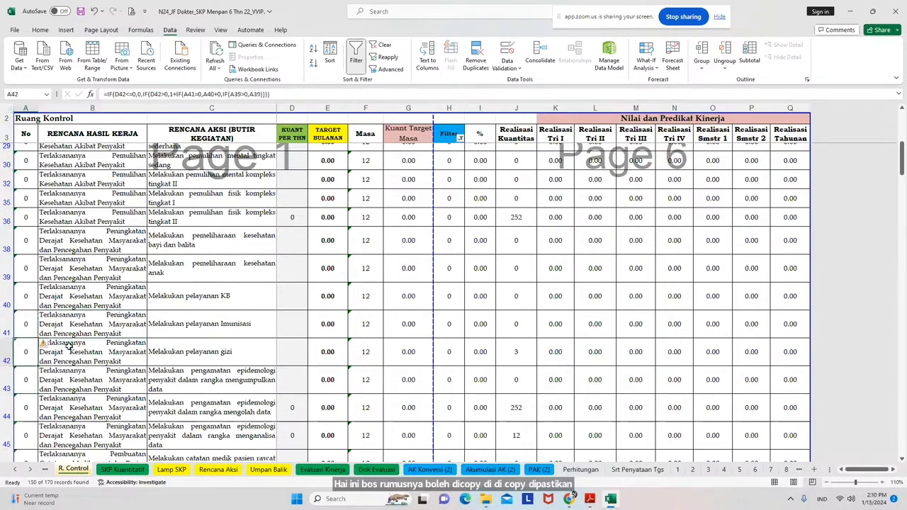
Replace the formula in A42 of R. Control with the plain value 0, and clear the cell's content
{"action": "key", "text": "ctrl+c"}
{"action": "key", "text": "ctrl+shift+v"}
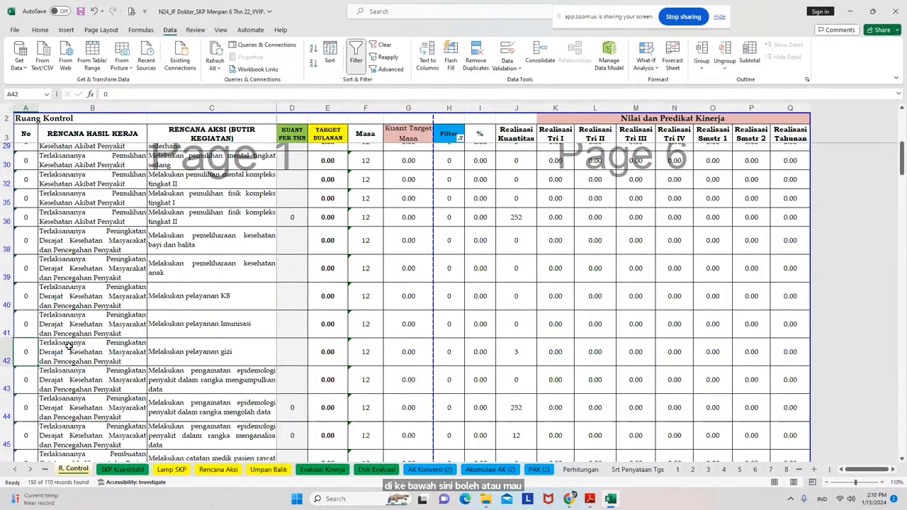
{"action": "key", "text": "ctrl+z"}
{"action": "key", "text": "Delete"}
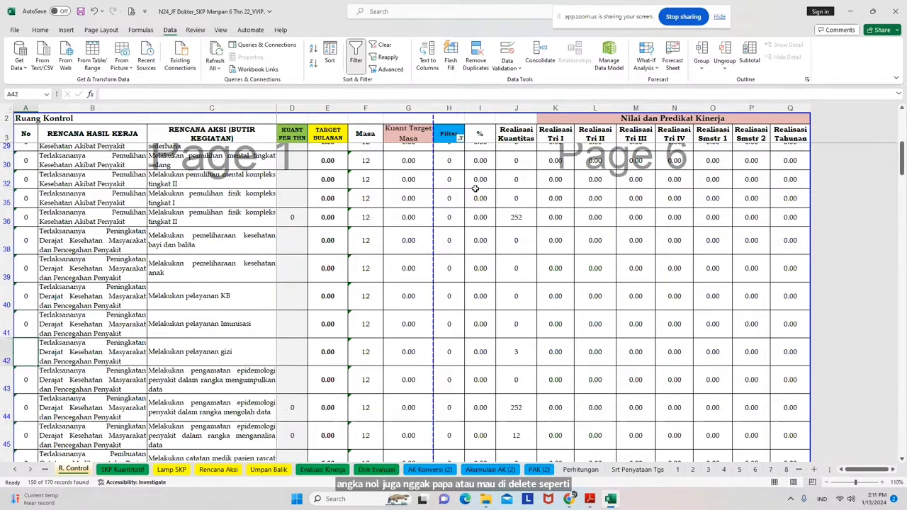
Filter R. Control's Filter column to hide the 0 rows while keeping 0.00, 1, Call and blanks
{"action": "left_click", "coordinate": [460, 139]}
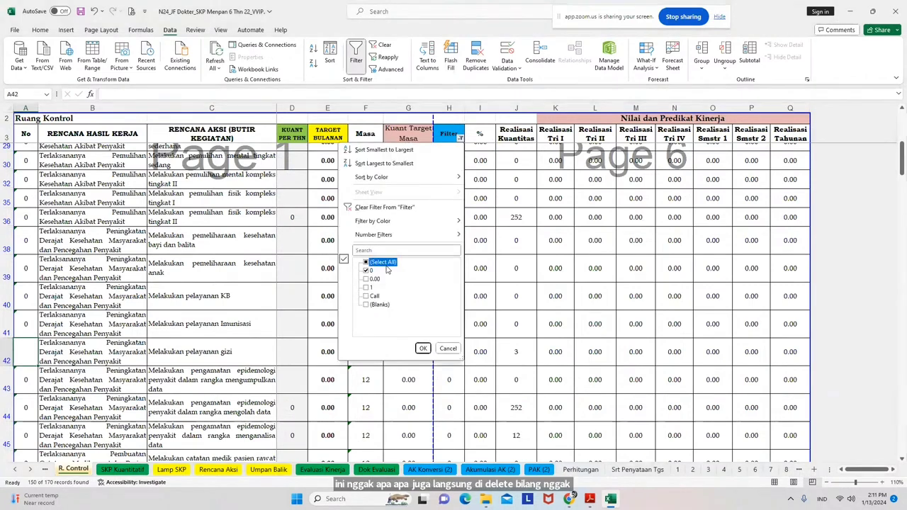
{"action": "left_click", "coordinate": [375, 279]}
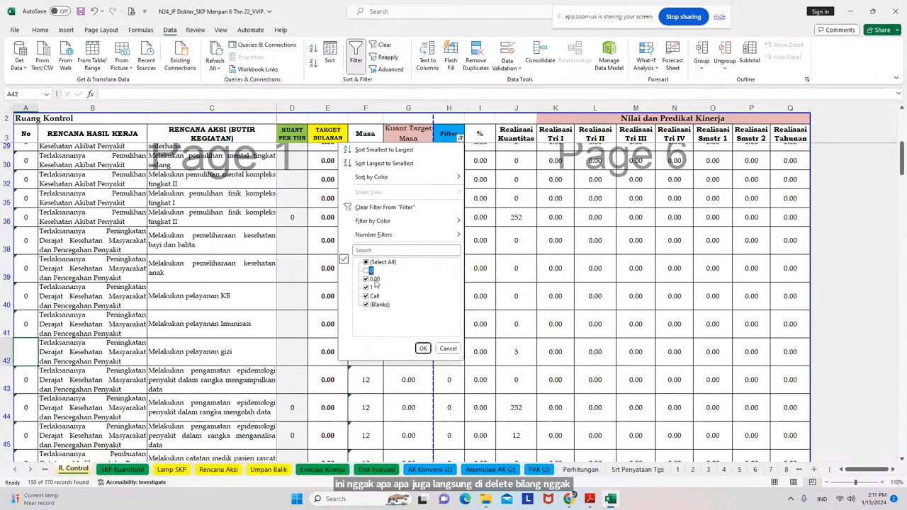
{"action": "left_click", "coordinate": [422, 348]}
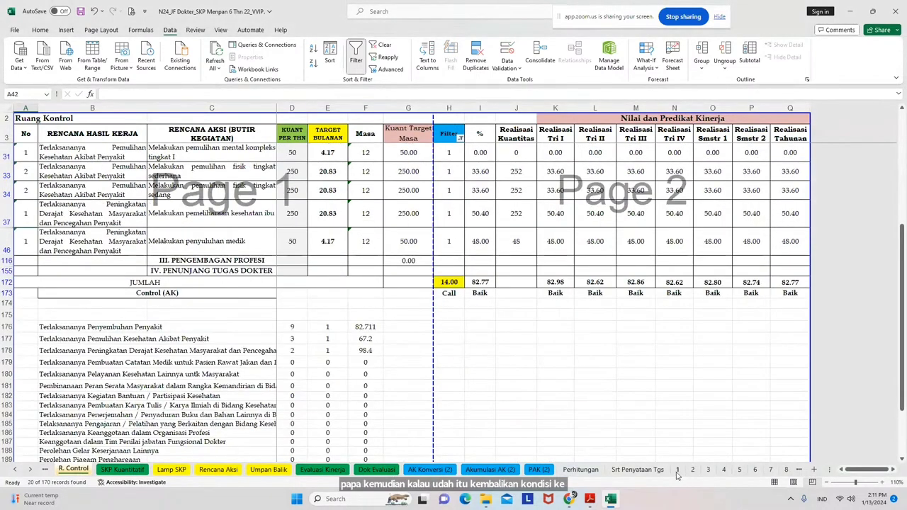
Inspect the Melakukan pelayanan gizi row's NO reference and daily entries in the January sheet, plus the JUMLAH formula
{"action": "left_click", "coordinate": [678, 471]}
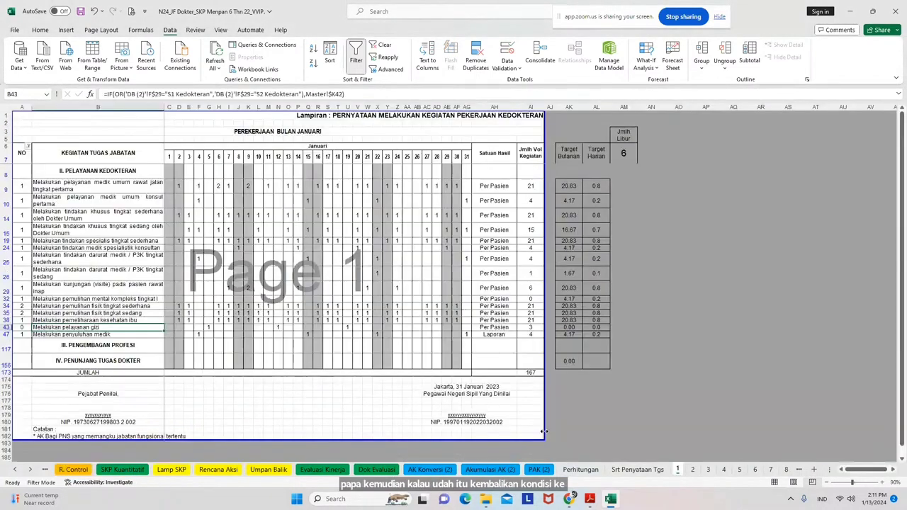
{"action": "left_click", "coordinate": [23, 328]}
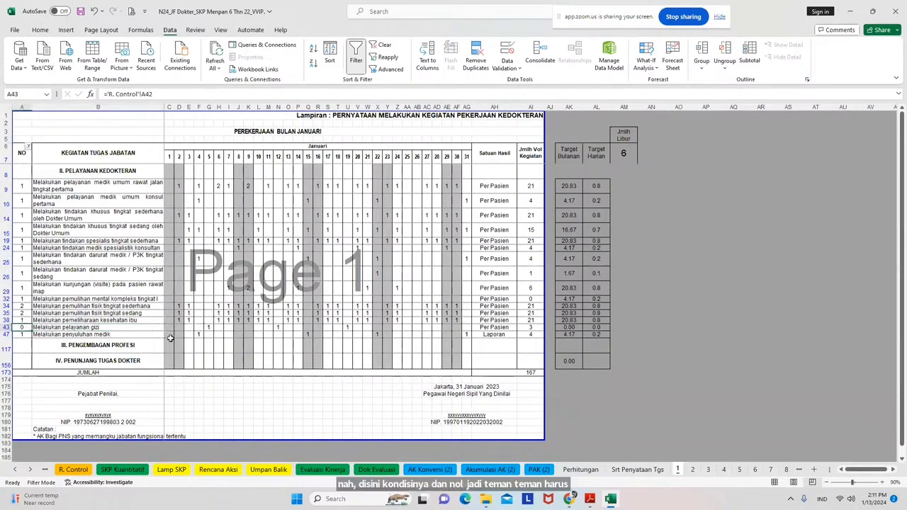
{"action": "left_click_drag", "start_coordinate": [192, 335], "coordinate": [469, 330]}
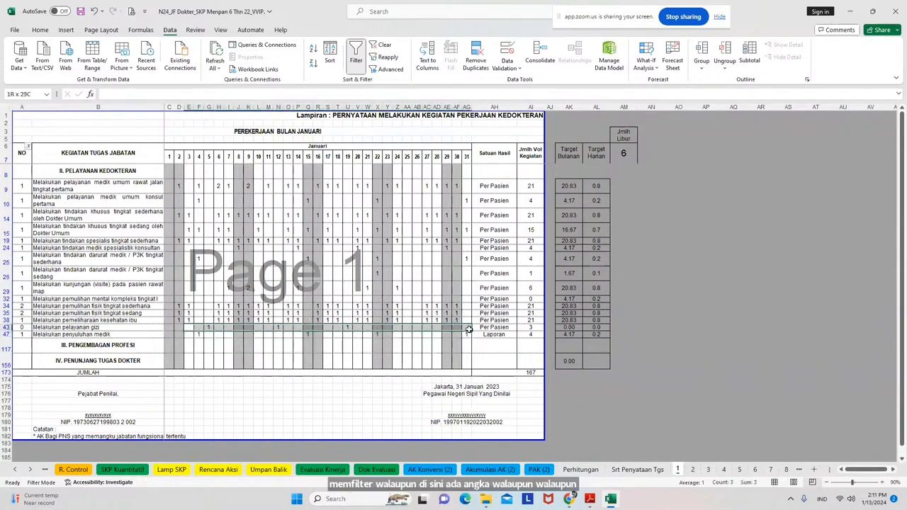
{"action": "left_click", "coordinate": [532, 374]}
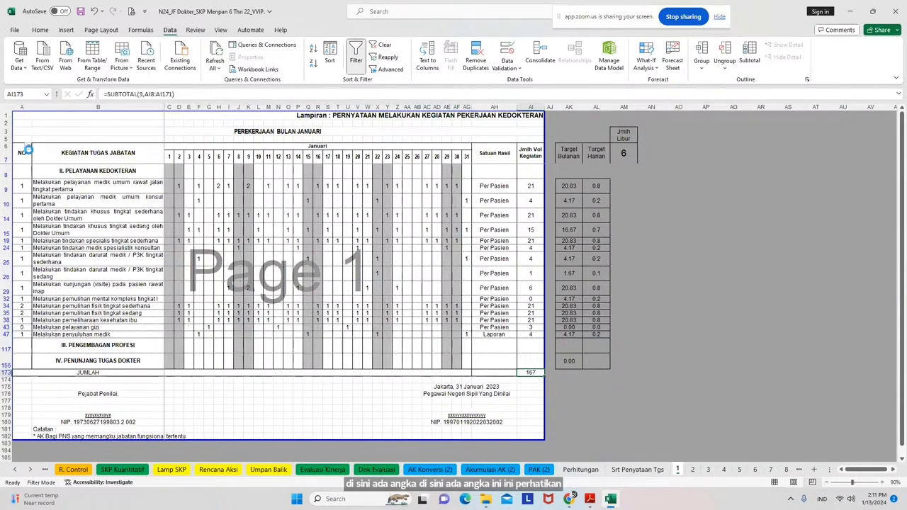
Filter the January sheet's NO column to exclude 0, and check the NO values and Melakukan penyuluhan medik entries
{"action": "left_click", "coordinate": [27, 146]}
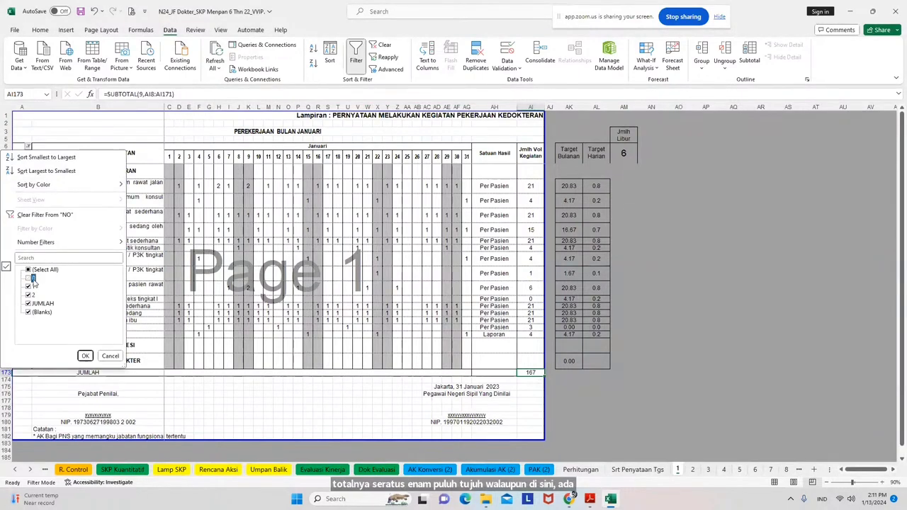
{"action": "left_click", "coordinate": [85, 356]}
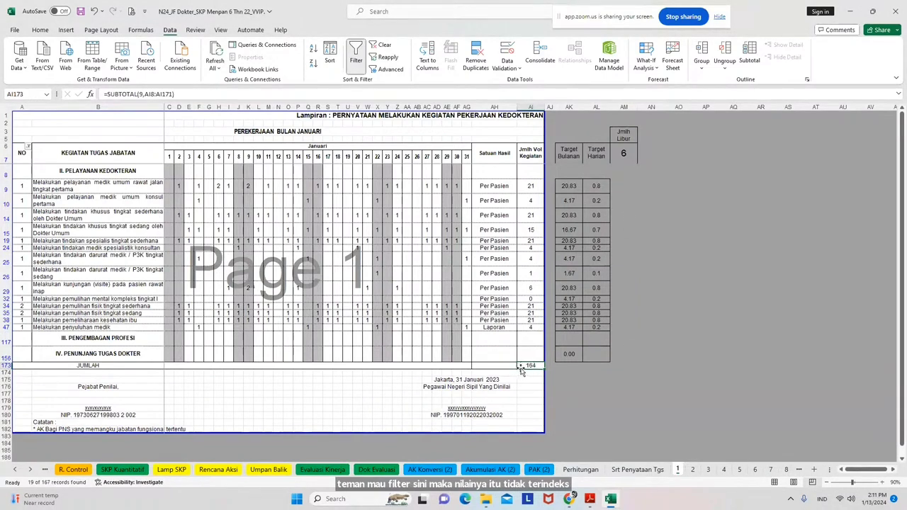
{"action": "left_click_drag", "start_coordinate": [175, 327], "coordinate": [457, 326]}
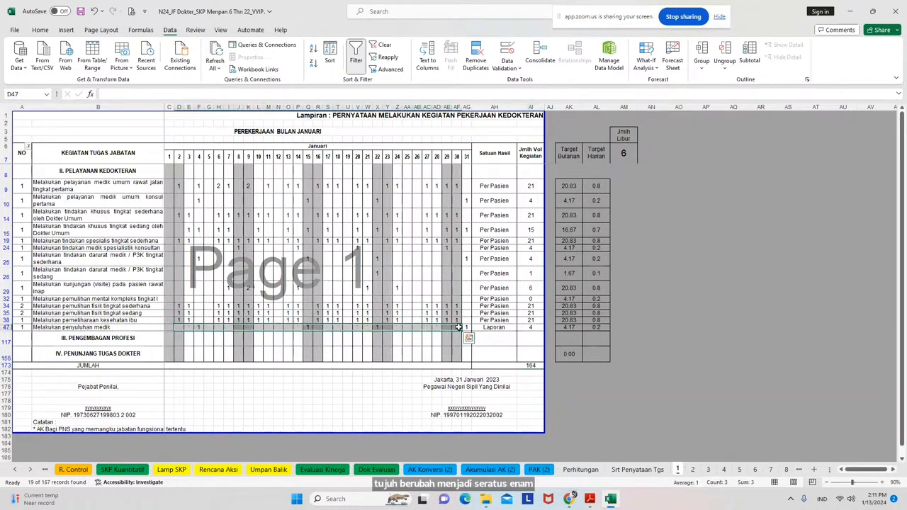
{"action": "left_click", "coordinate": [24, 328]}
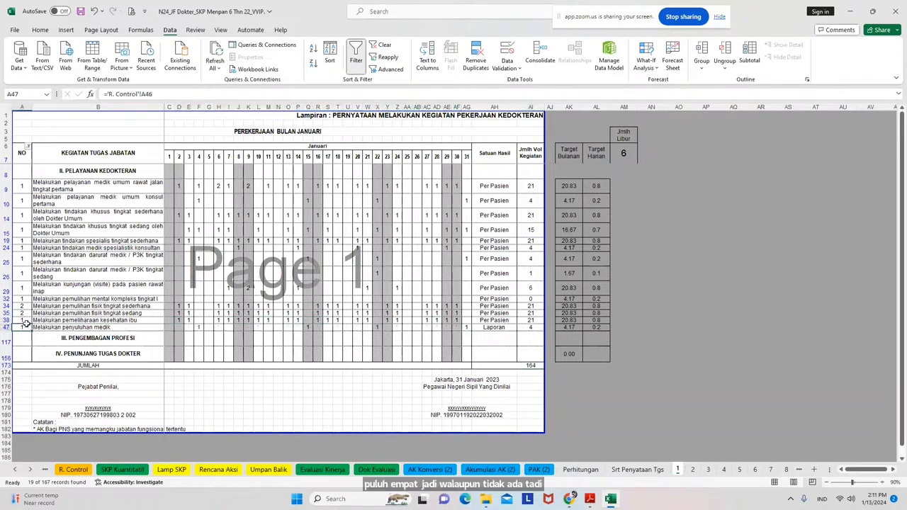
{"action": "left_click_drag", "start_coordinate": [25, 191], "coordinate": [23, 324]}
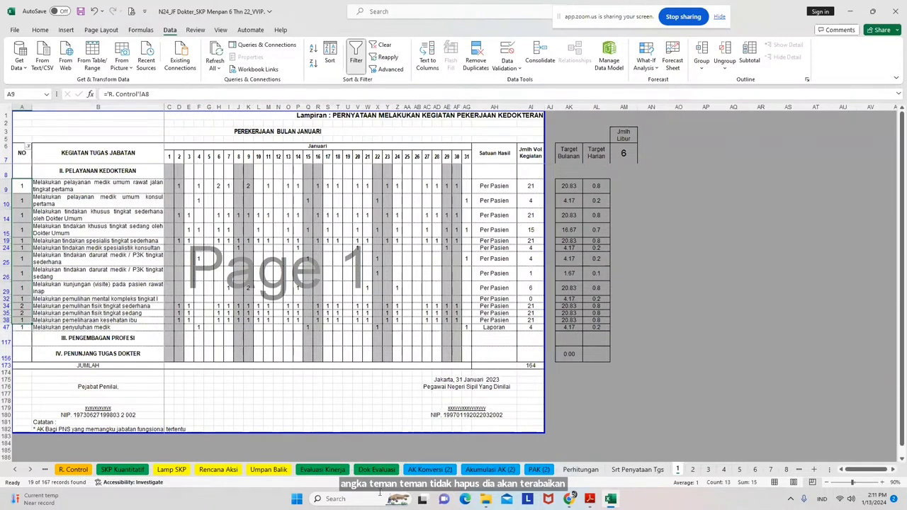
Look over the Umpan Balik realisation percentages, the January sheet and the filtered R. Control sheet
{"action": "left_click", "coordinate": [269, 469]}
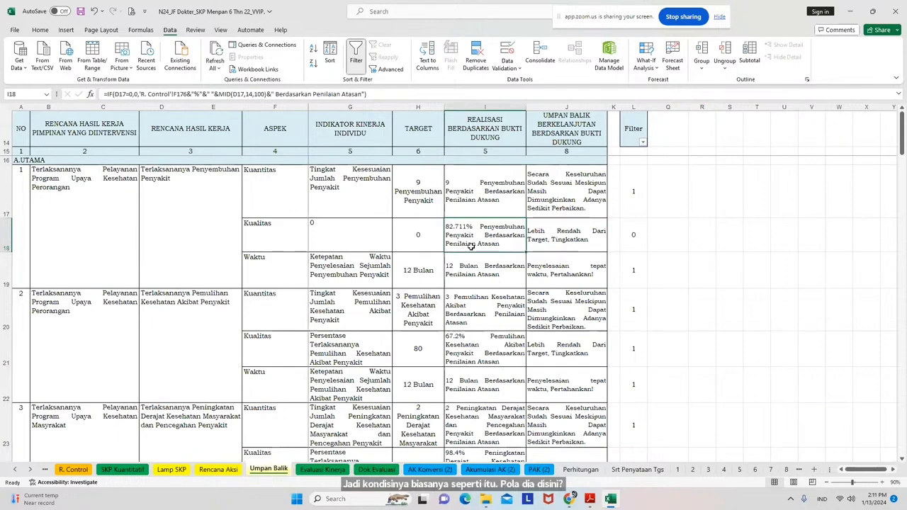
{"action": "left_click", "coordinate": [678, 471]}
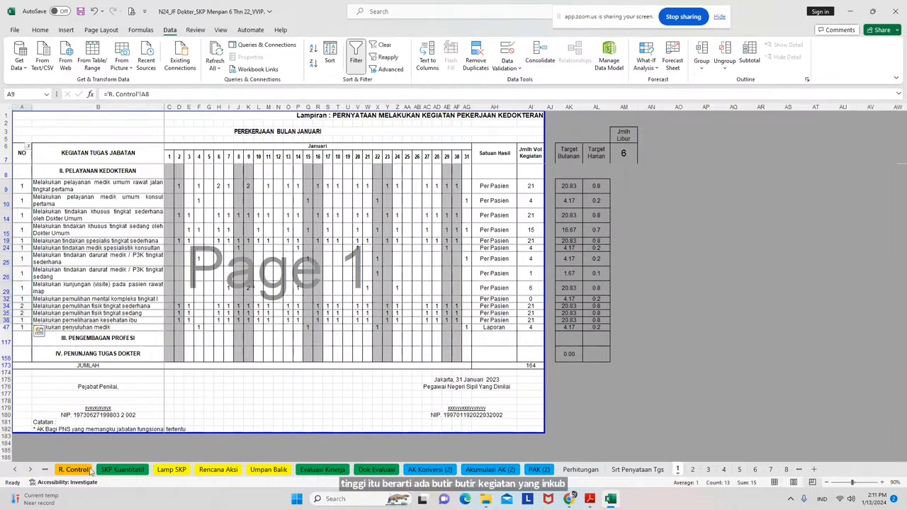
{"action": "left_click", "coordinate": [74, 470]}
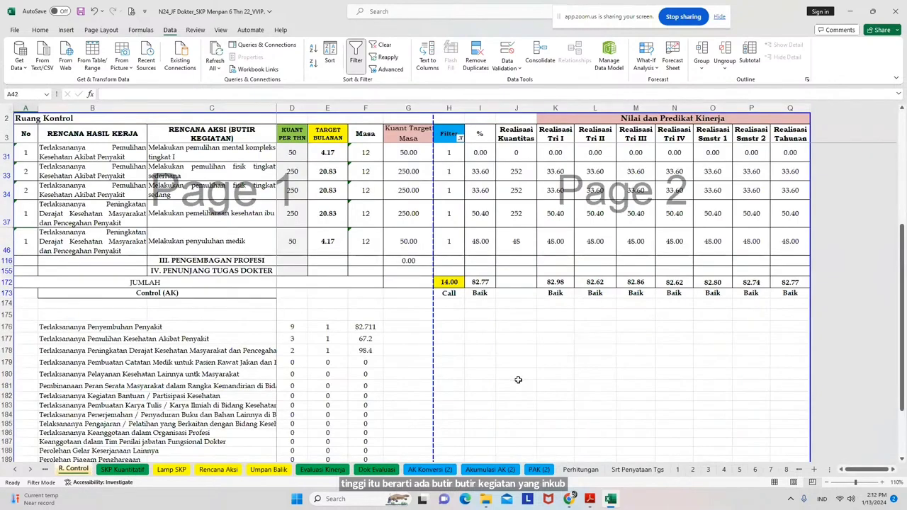
Filter the Filter column of the Umpan Balik sheet to exclude 0, keeping 1 and blanks
{"action": "left_click", "coordinate": [31, 470]}
{"action": "left_click", "coordinate": [31, 470]}
{"action": "left_click", "coordinate": [30, 470]}
{"action": "left_click", "coordinate": [30, 470]}
{"action": "left_click", "coordinate": [30, 470]}
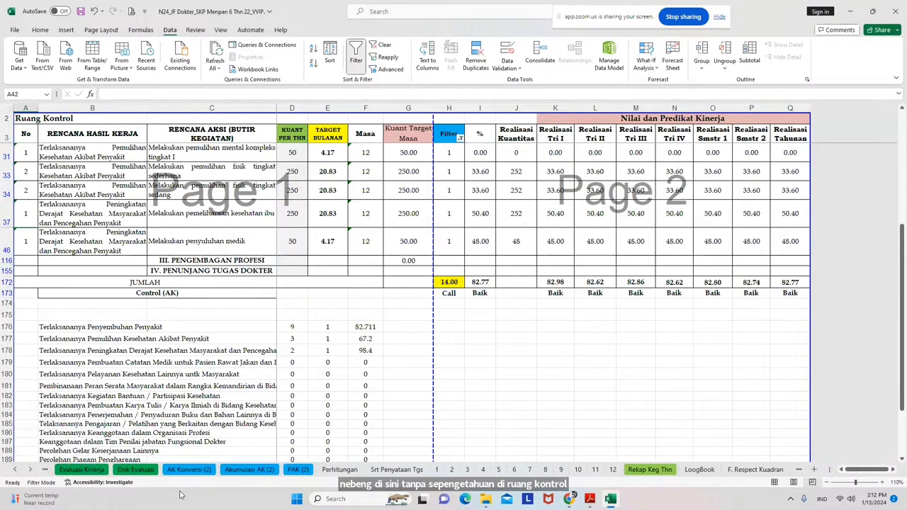
{"action": "left_click", "coordinate": [15, 470]}
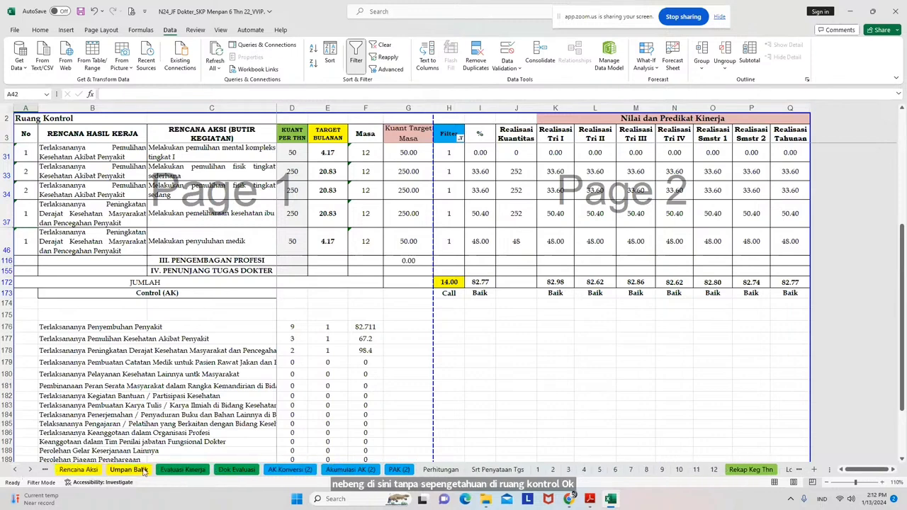
{"action": "left_click", "coordinate": [77, 470]}
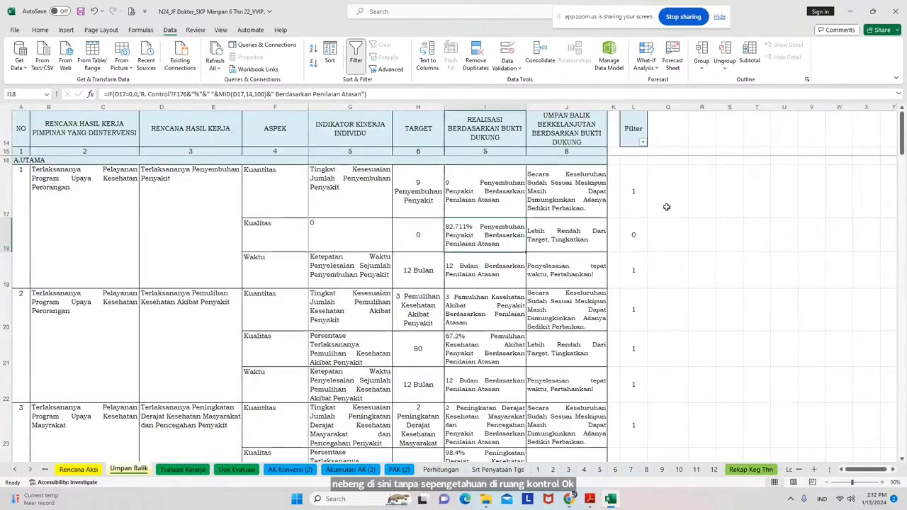
{"action": "left_click", "coordinate": [642, 146]}
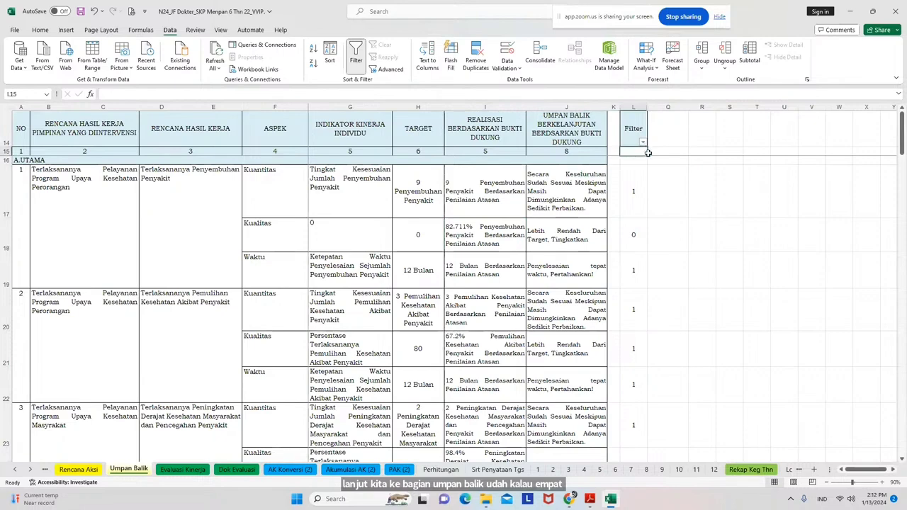
{"action": "left_click", "coordinate": [550, 276]}
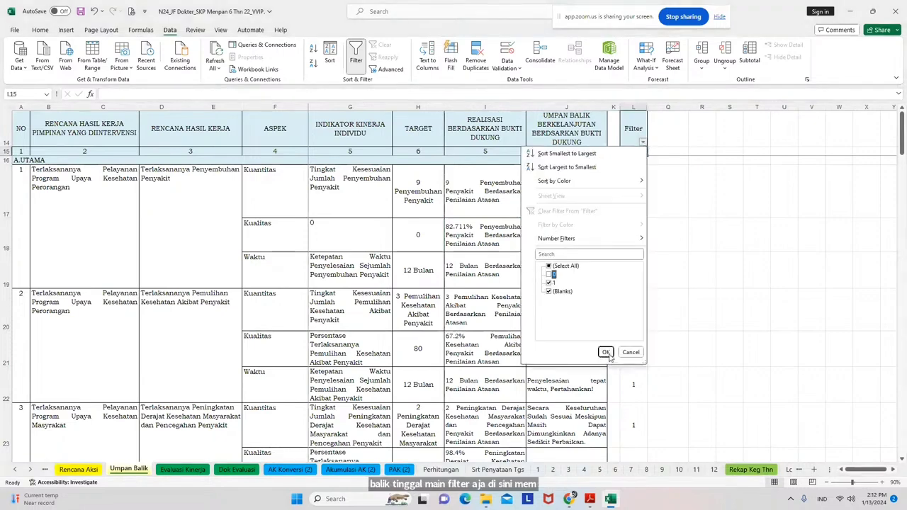
{"action": "left_click", "coordinate": [606, 352]}
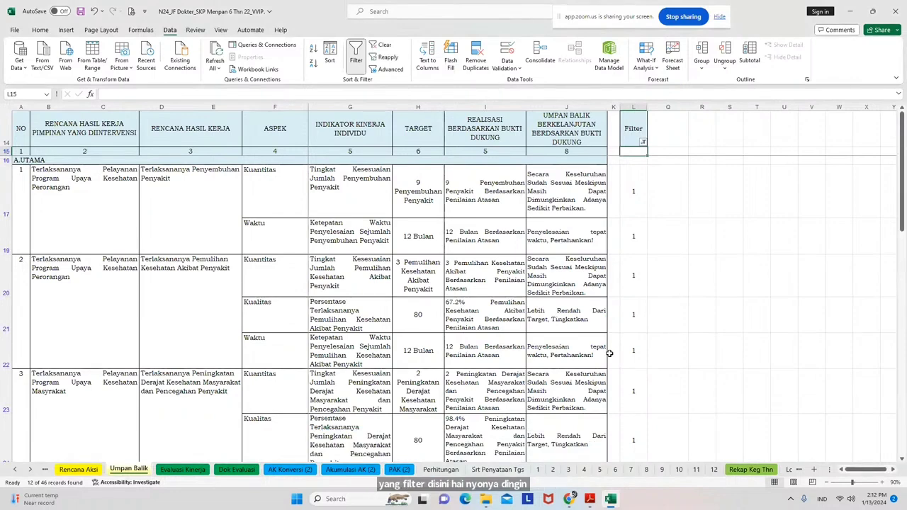
Review the filtered Umpan Balik rows and compare the target, realisation and feedback formulas in row 24's Kualitas aspect
{"action": "scroll", "coordinate": [609, 353], "scroll_direction": "down", "scroll_amount": 3}
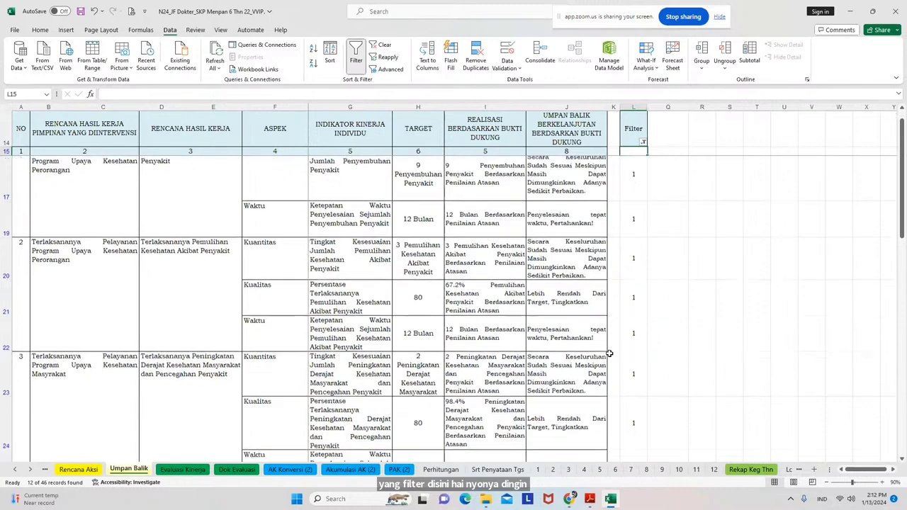
{"action": "scroll", "coordinate": [609, 353], "scroll_direction": "up", "scroll_amount": 3}
{"action": "scroll", "coordinate": [609, 353], "scroll_direction": "down", "scroll_amount": 1}
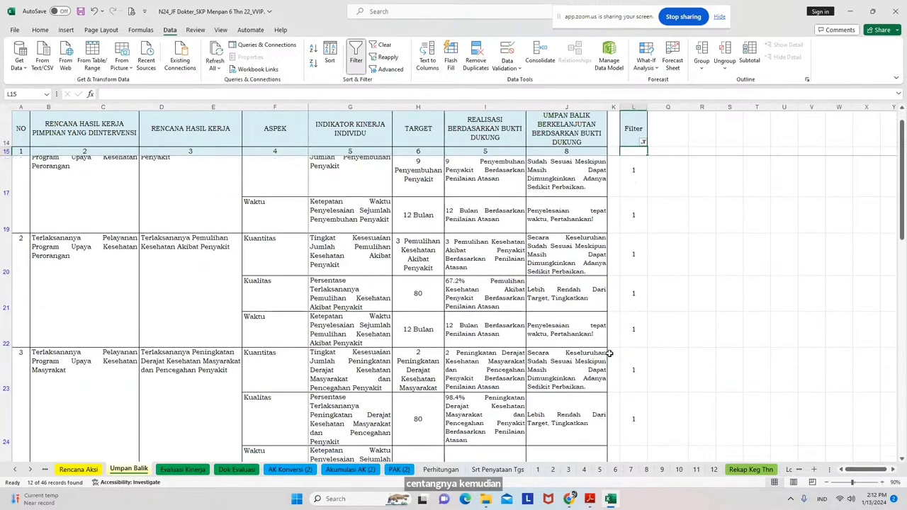
{"action": "scroll", "coordinate": [609, 353], "scroll_direction": "down", "scroll_amount": 1}
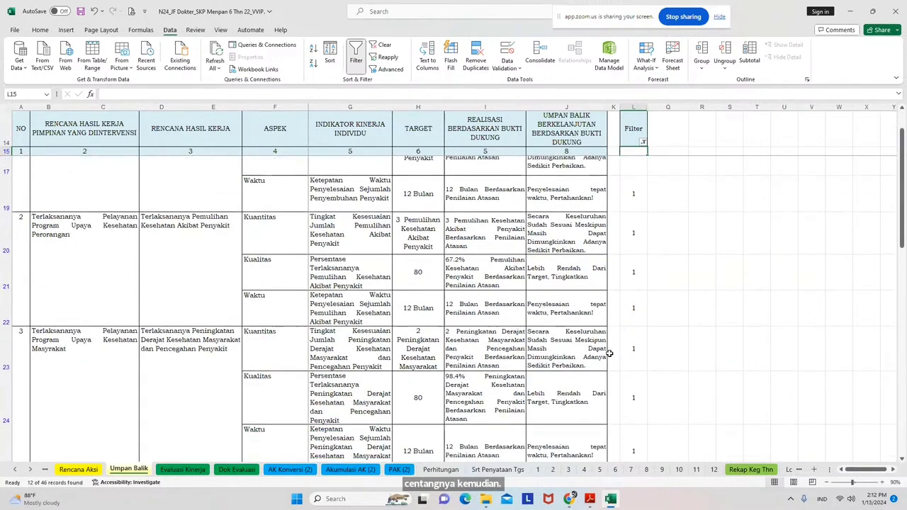
{"action": "left_click", "coordinate": [556, 415]}
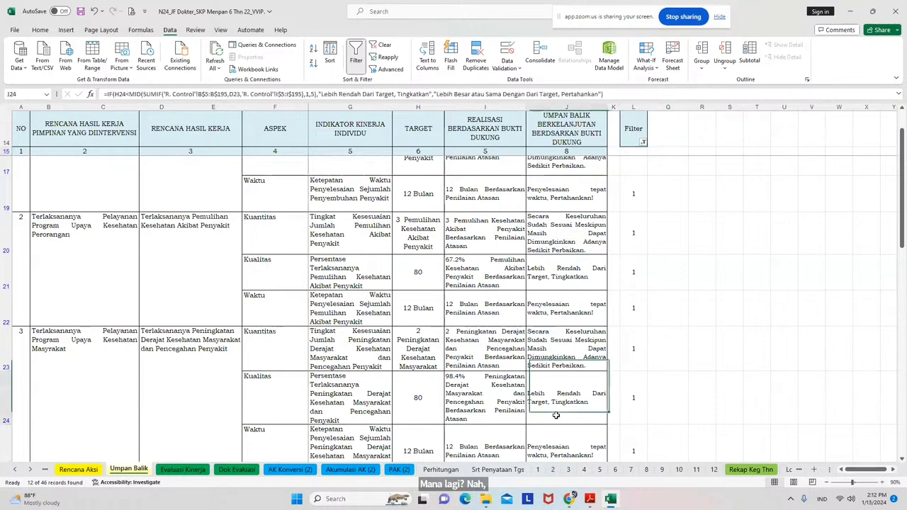
{"action": "left_click", "coordinate": [418, 419]}
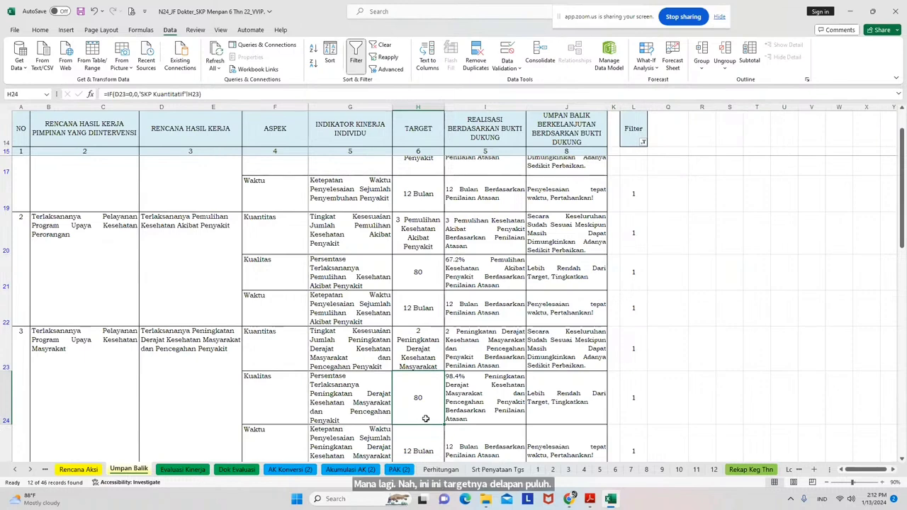
{"action": "left_click", "coordinate": [464, 409]}
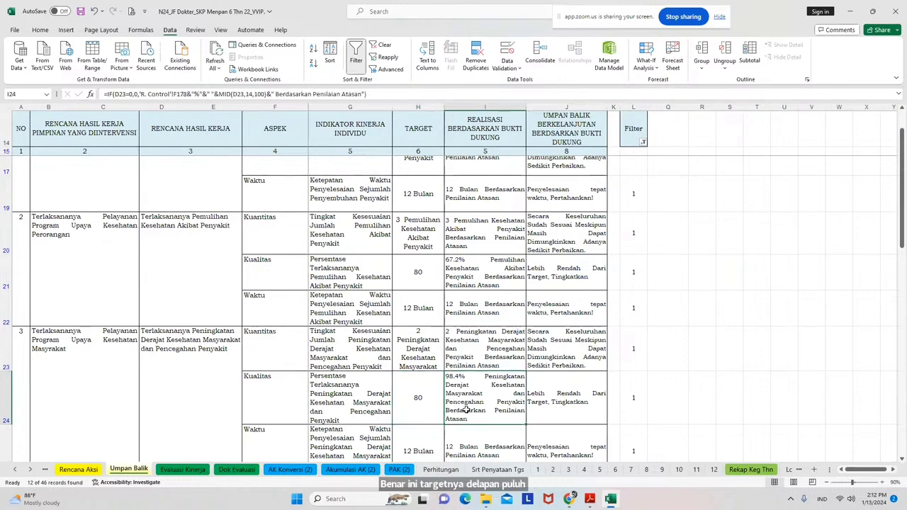
{"action": "left_click", "coordinate": [565, 407]}
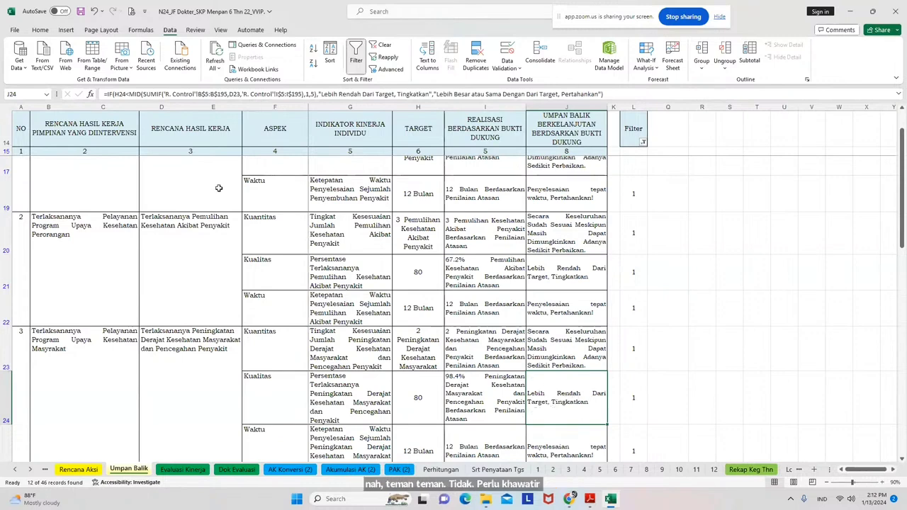
Change the comparison operator after H24 in the J24 feedback formula to > and recheck the cell
{"action": "left_click", "coordinate": [126, 94]}
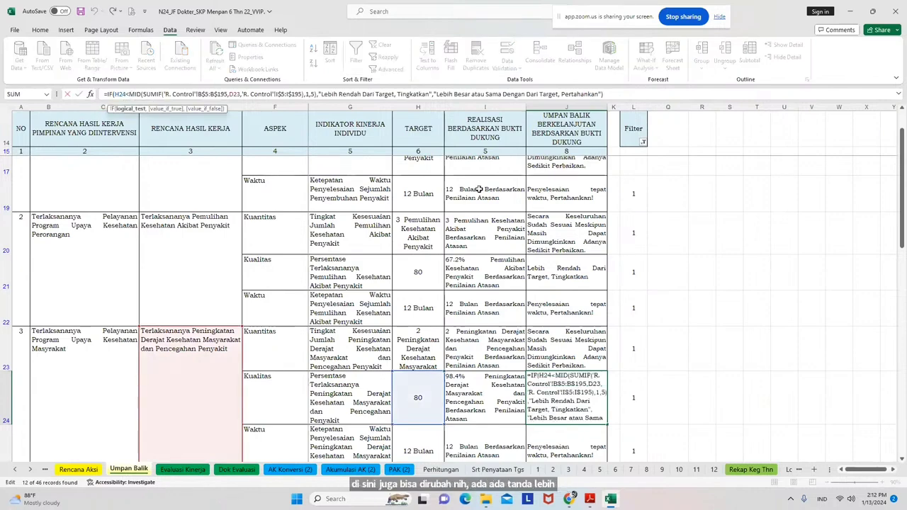
{"action": "key", "text": "BackSpace"}
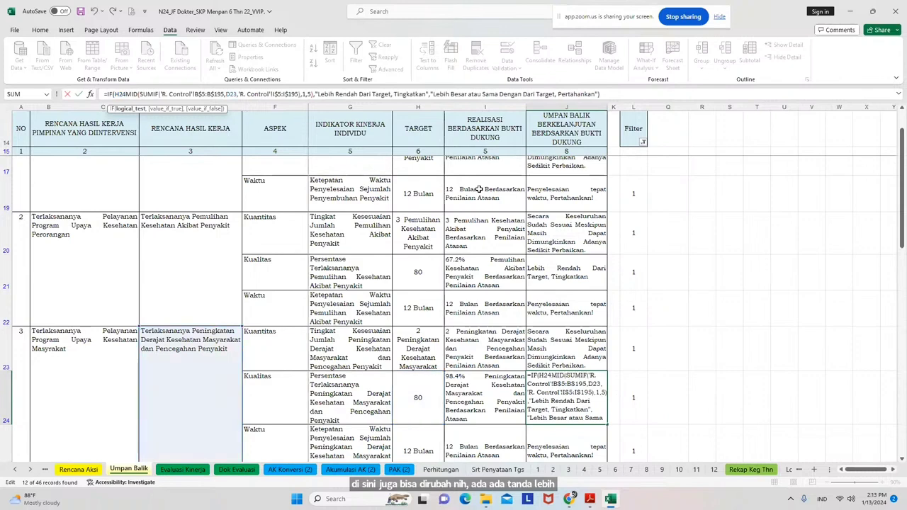
{"action": "type", "text": ">"}
{"action": "key", "text": "BackSpace"}
{"action": "type", "text": "<"}
{"action": "key", "text": "BackSpace"}
{"action": "type", "text": ">"}
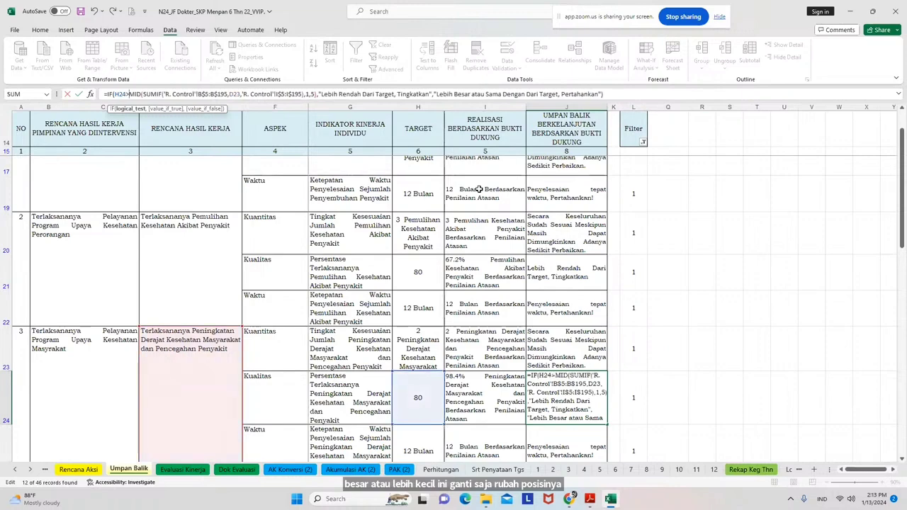
{"action": "key", "text": "Return"}
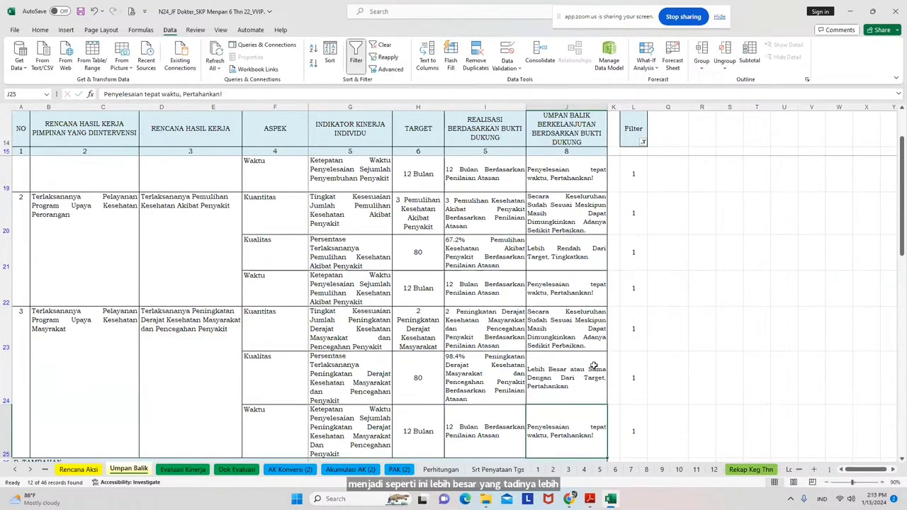
{"action": "left_click", "coordinate": [583, 390]}
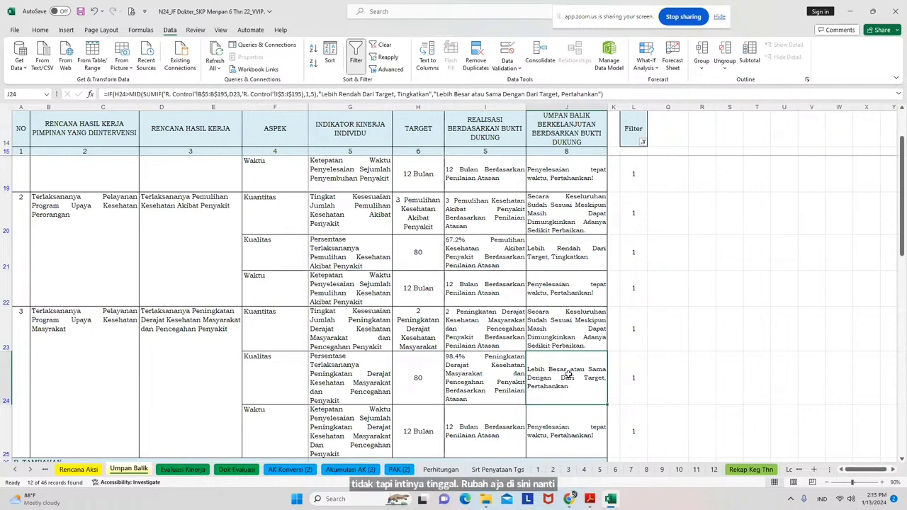
Recheck the target and feedback formulas in row 24's Kualitas aspect on the Umpan Balik sheet
{"action": "left_click", "coordinate": [417, 390]}
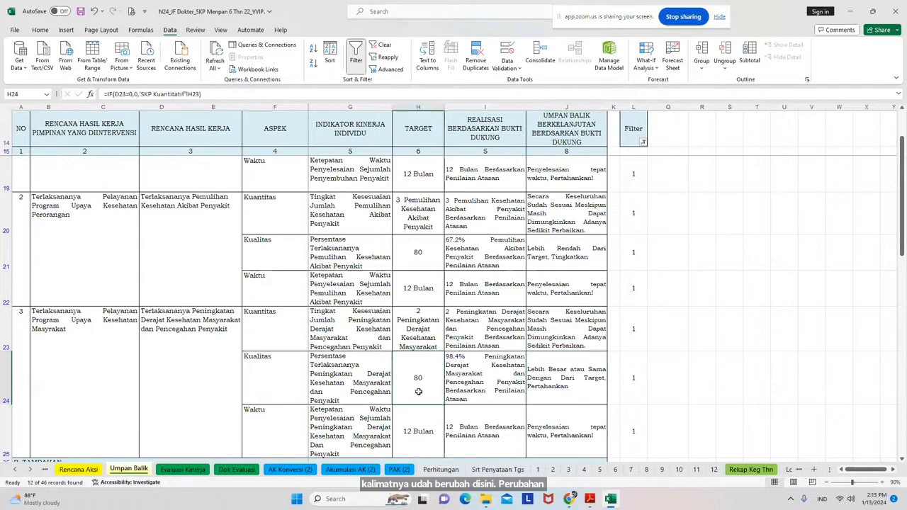
{"action": "left_click", "coordinate": [558, 395]}
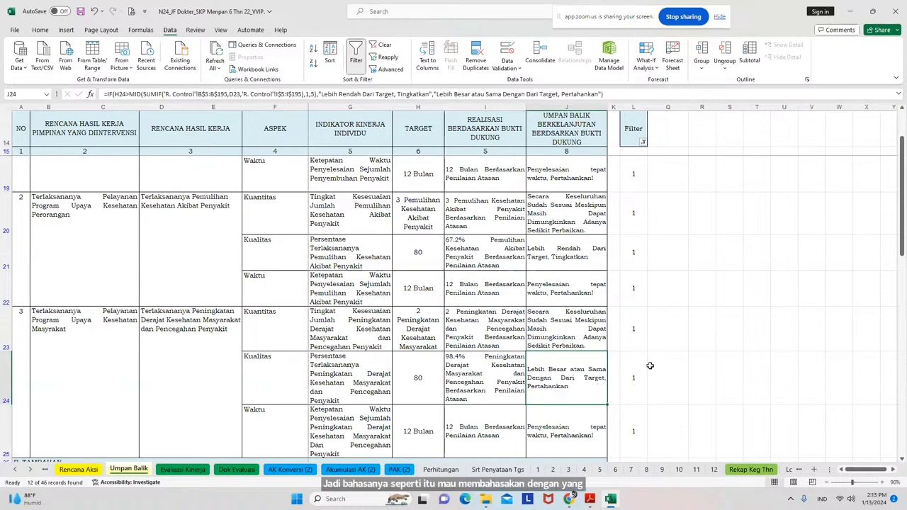
Filter the Filter column of the Evaluasi Kinerja sheet to exclude 0
{"action": "left_click", "coordinate": [182, 470]}
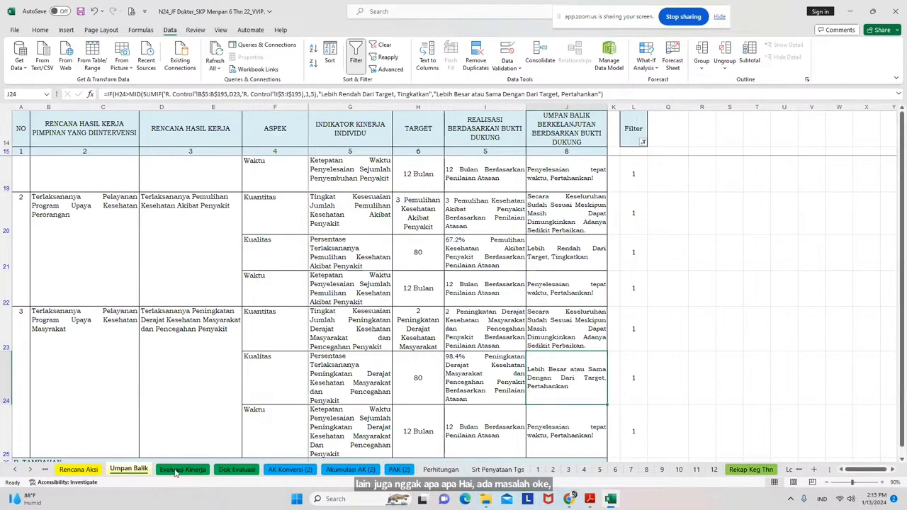
{"action": "scroll", "coordinate": [551, 305], "scroll_direction": "up", "scroll_amount": 5}
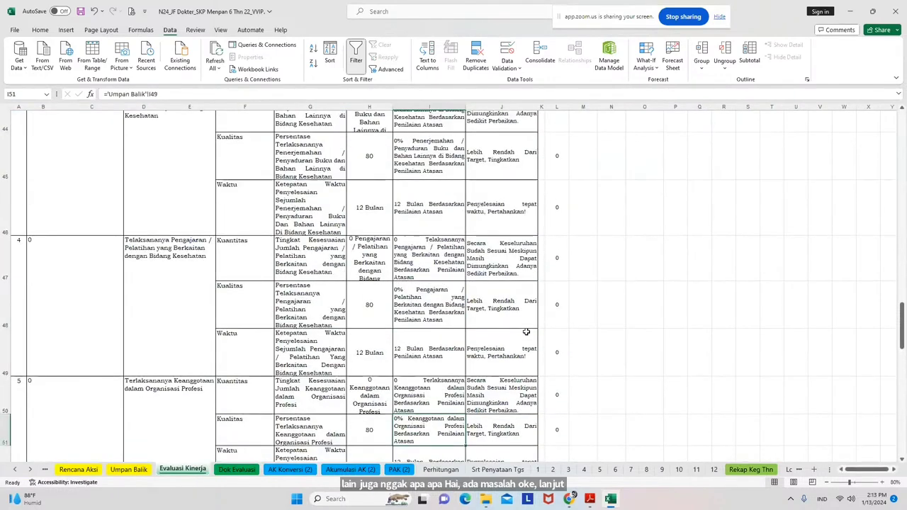
{"action": "scroll", "coordinate": [575, 269], "scroll_direction": "up", "scroll_amount": 5}
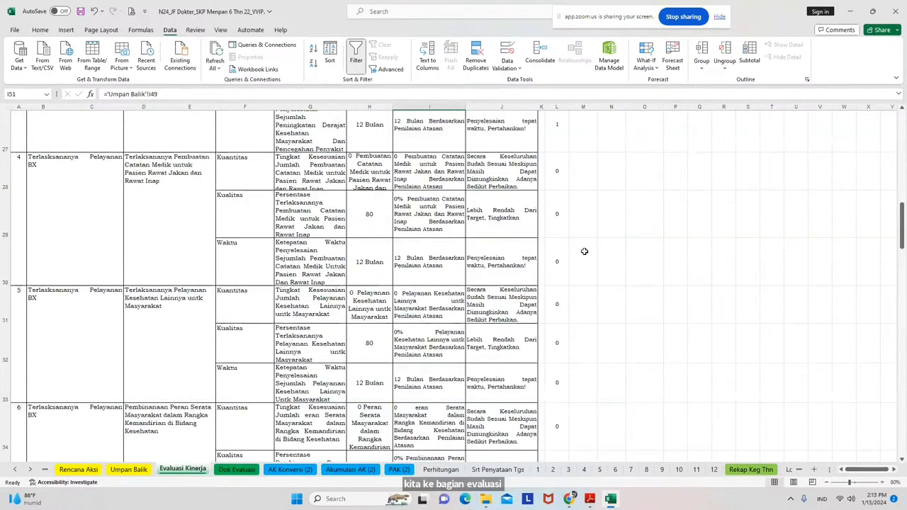
{"action": "scroll", "coordinate": [585, 248], "scroll_direction": "up", "scroll_amount": 5}
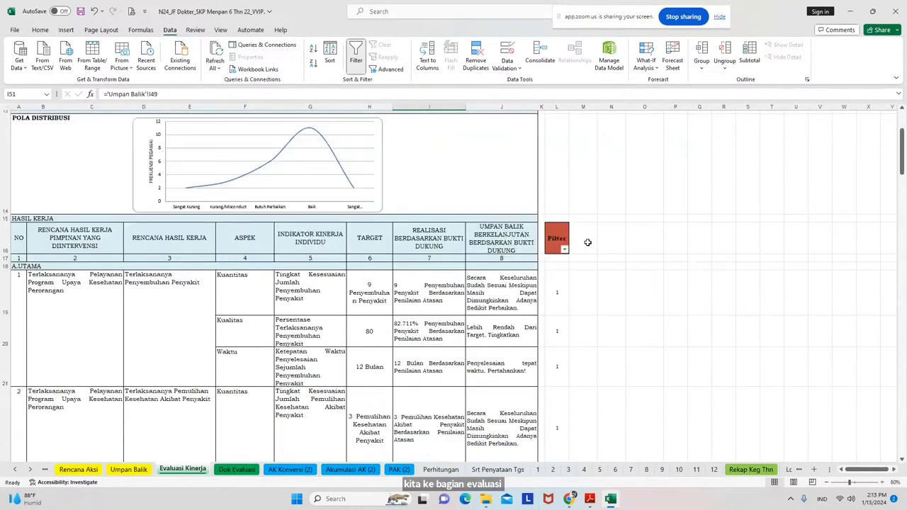
{"action": "left_click", "coordinate": [382, 181]}
{"action": "left_click", "coordinate": [636, 246]}
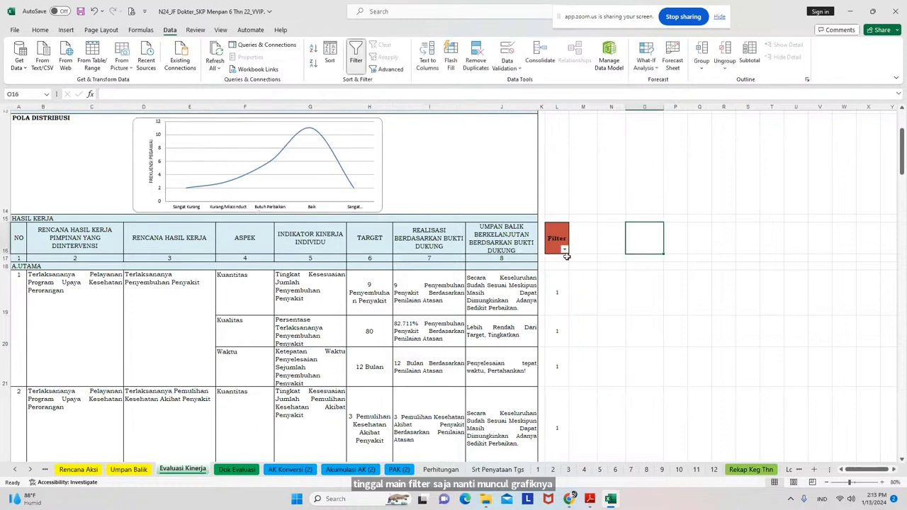
{"action": "left_click", "coordinate": [565, 249]}
{"action": "left_click", "coordinate": [473, 381]}
{"action": "left_click", "coordinate": [528, 459]}
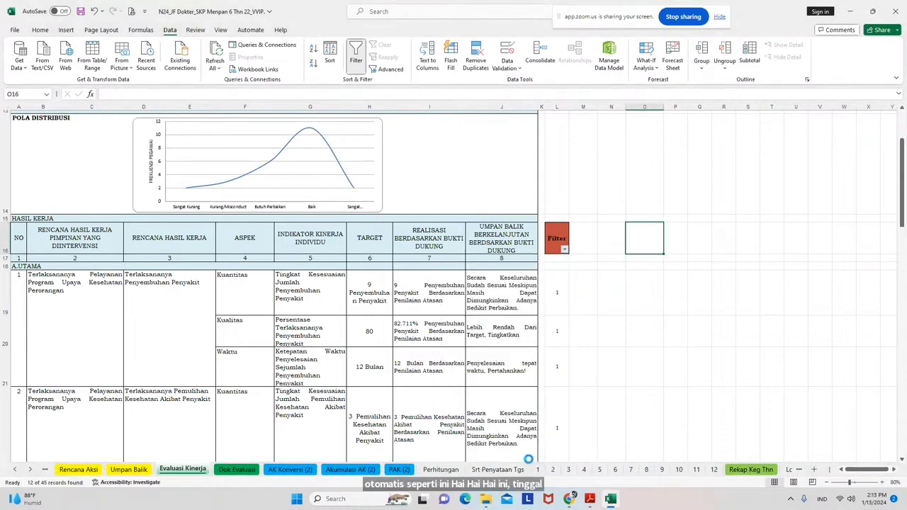
Review the filtered Evaluasi Kinerja rows and inspect the Kualitas feedback formulas in J20 and J23
{"action": "scroll", "coordinate": [675, 369], "scroll_direction": "down", "scroll_amount": 1}
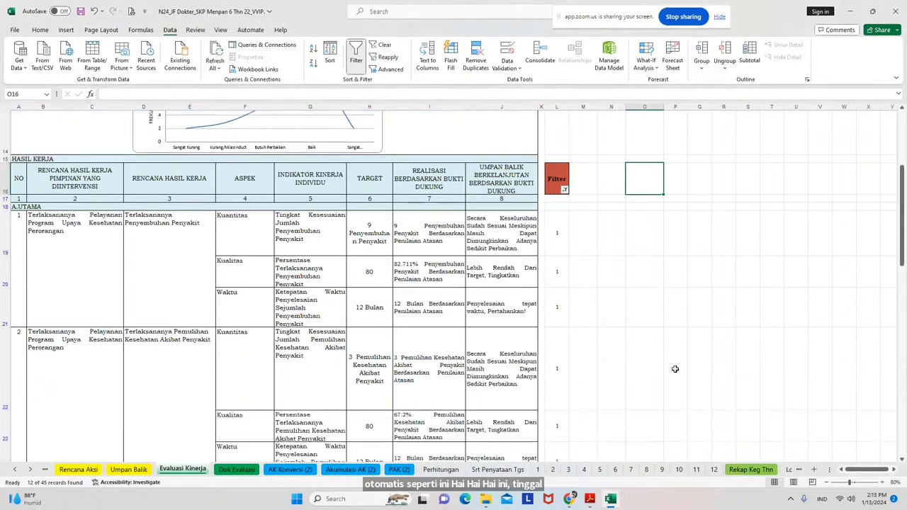
{"action": "left_click", "coordinate": [505, 281]}
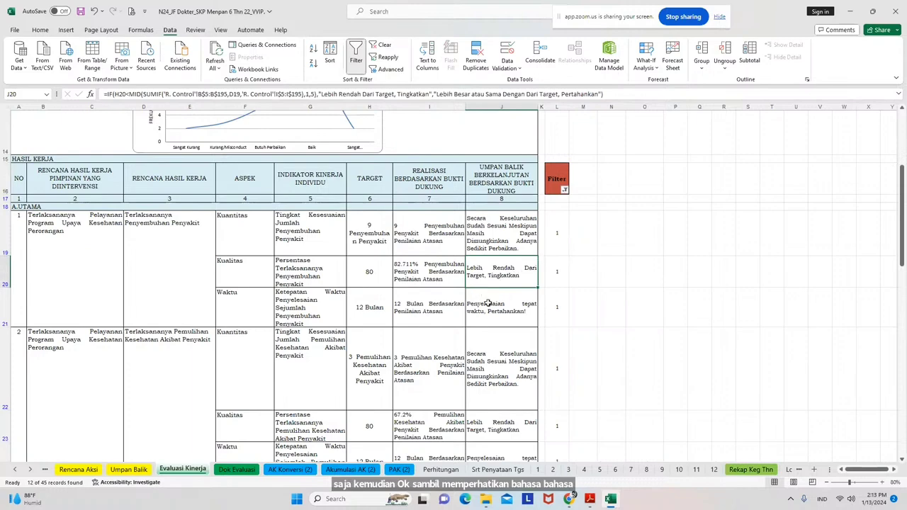
{"action": "scroll", "coordinate": [503, 383], "scroll_direction": "down", "scroll_amount": 1}
{"action": "left_click", "coordinate": [503, 384]}
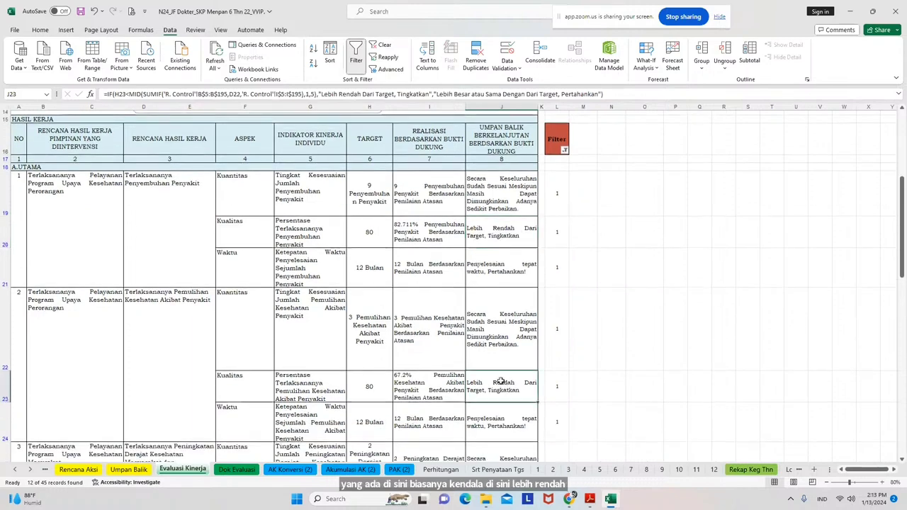
{"action": "scroll", "coordinate": [501, 368], "scroll_direction": "down", "scroll_amount": 4}
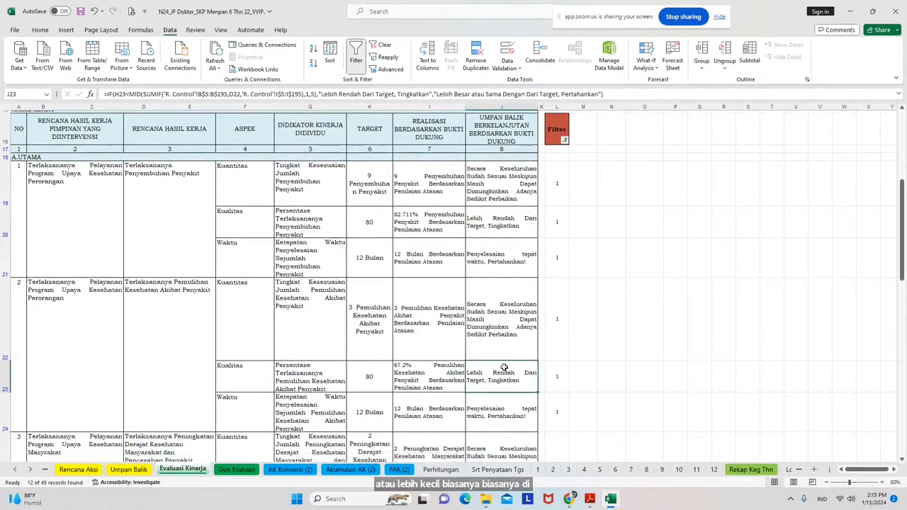
{"action": "scroll", "coordinate": [546, 355], "scroll_direction": "down", "scroll_amount": 2}
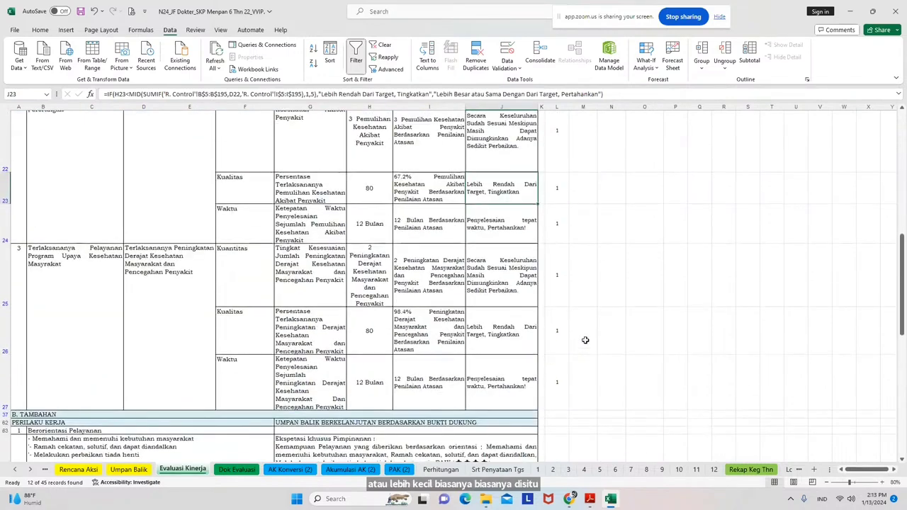
Look over the Dok Evaluasi sheet from the employee details to the evaluation results and signature block
{"action": "left_click", "coordinate": [237, 470]}
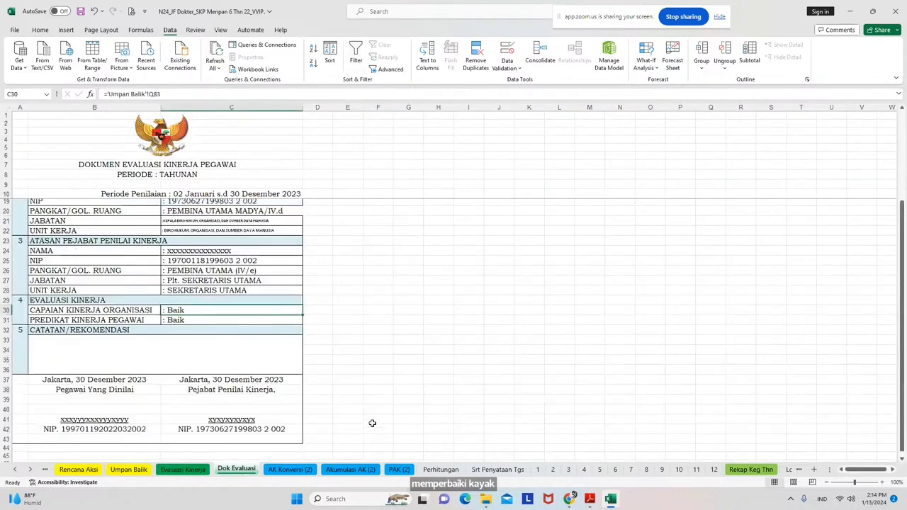
{"action": "scroll", "coordinate": [382, 409], "scroll_direction": "up", "scroll_amount": 2}
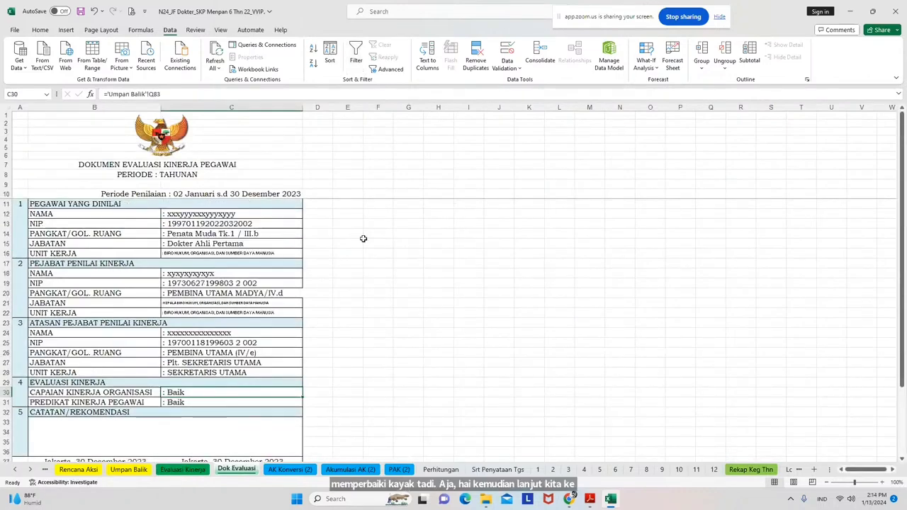
{"action": "scroll", "coordinate": [365, 270], "scroll_direction": "down", "scroll_amount": 3}
{"action": "scroll", "coordinate": [369, 280], "scroll_direction": "down", "scroll_amount": 3}
{"action": "scroll", "coordinate": [378, 324], "scroll_direction": "up", "scroll_amount": 6}
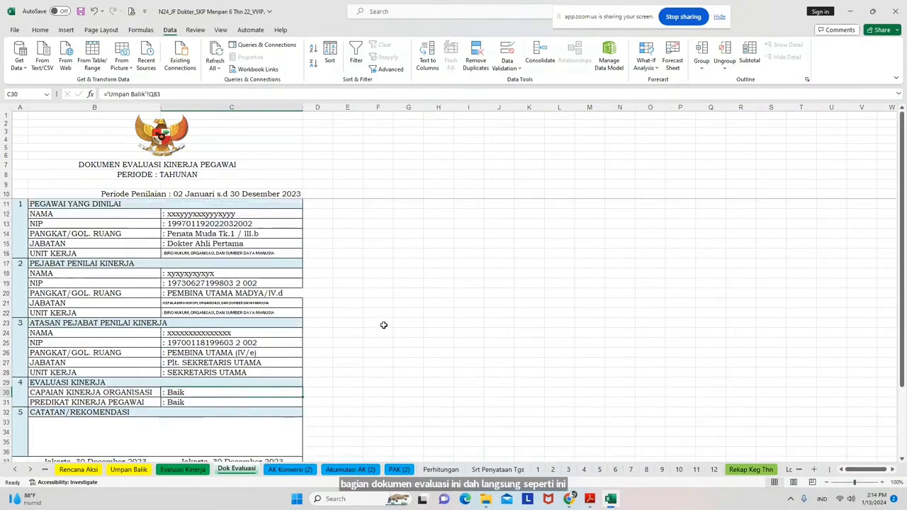
{"action": "scroll", "coordinate": [386, 319], "scroll_direction": "down", "scroll_amount": 8}
{"action": "scroll", "coordinate": [391, 315], "scroll_direction": "up", "scroll_amount": 8}
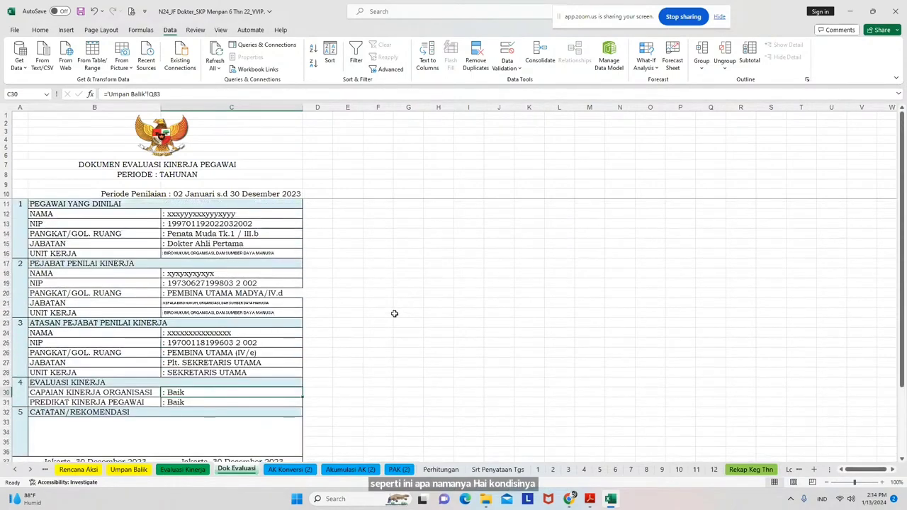
{"action": "scroll", "coordinate": [395, 314], "scroll_direction": "down", "scroll_amount": 2}
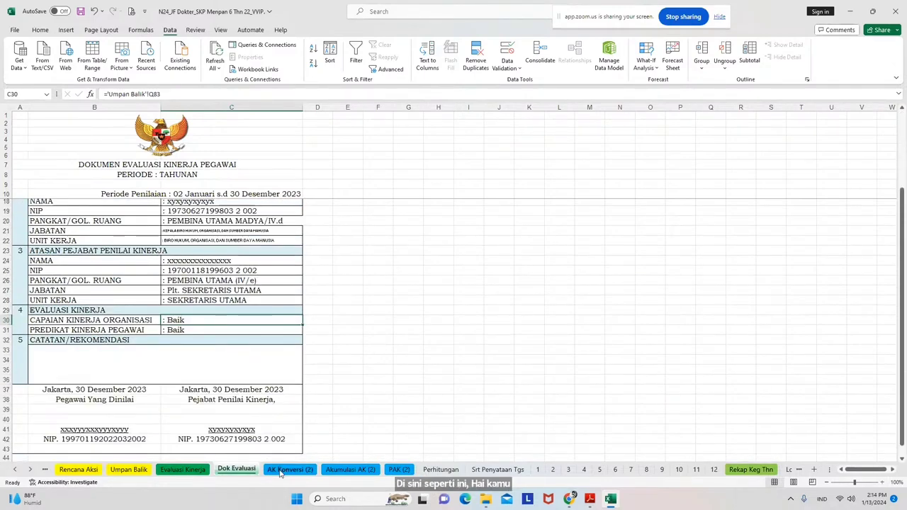
View the AK Konversi (2) sheet and bring the earlier worksheets, including R. Control, within reach
{"action": "left_click", "coordinate": [280, 470]}
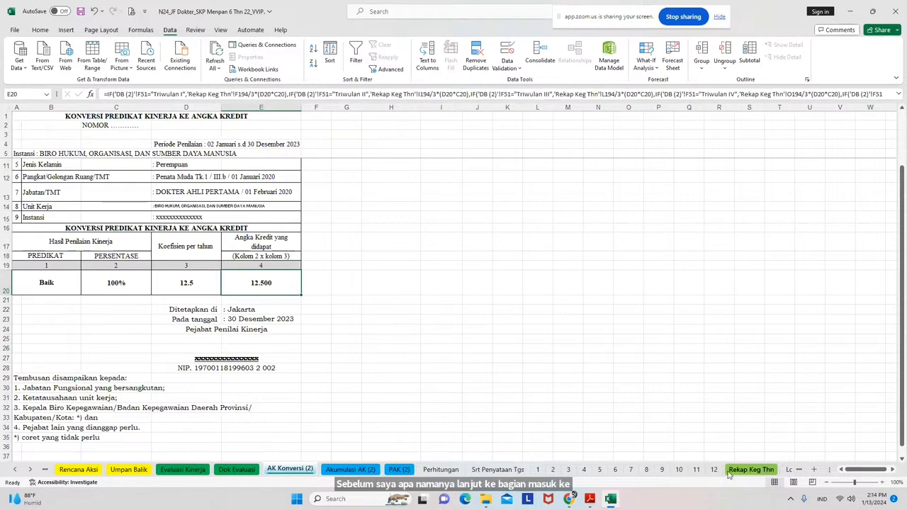
{"action": "left_click", "coordinate": [16, 470]}
{"action": "left_click", "coordinate": [16, 470]}
{"action": "left_click", "coordinate": [15, 470]}
{"action": "left_click", "coordinate": [16, 470]}
{"action": "left_click", "coordinate": [16, 470]}
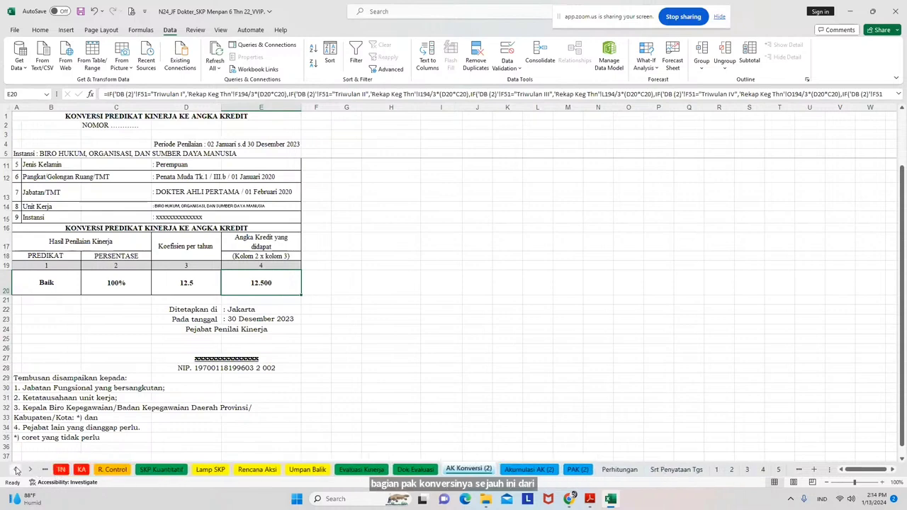
{"action": "left_click", "coordinate": [16, 470]}
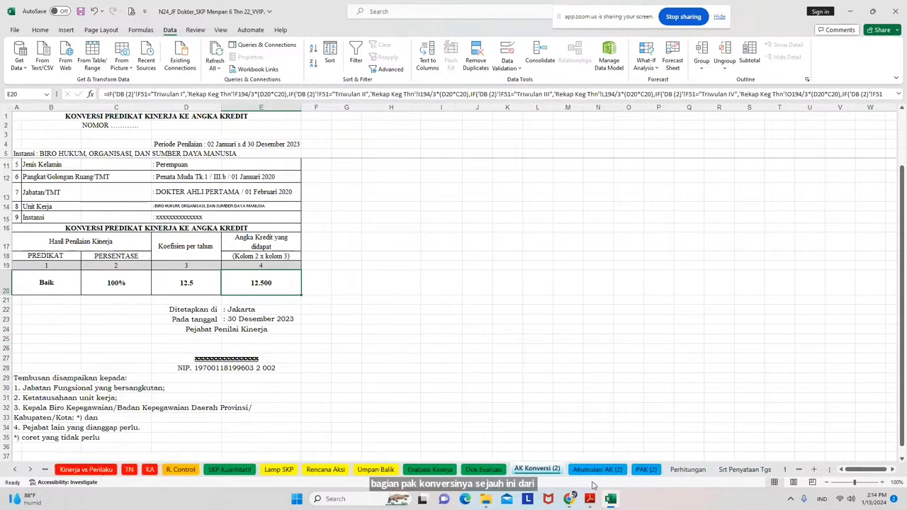
{"action": "left_click", "coordinate": [30, 470]}
{"action": "left_click", "coordinate": [372, 406]}
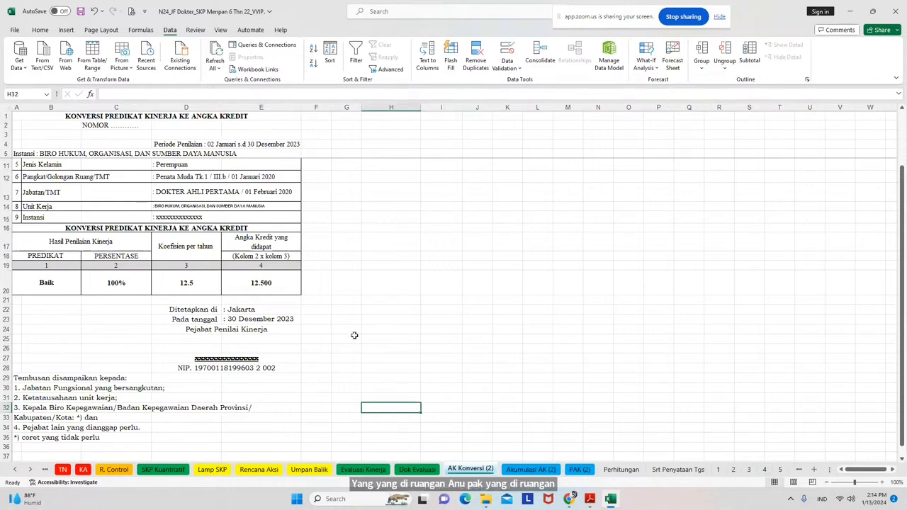
Show all rows of the R. Control sheet by including every value in its Filter column
{"action": "left_click", "coordinate": [125, 471]}
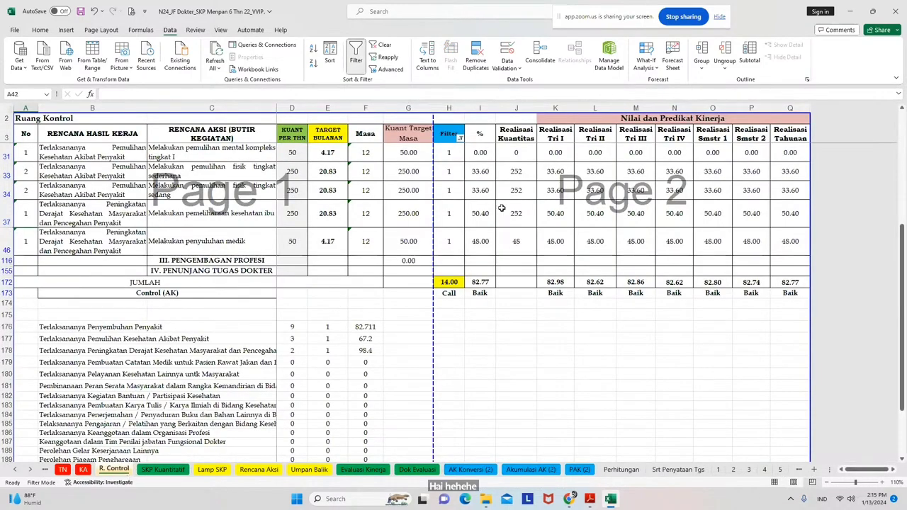
{"action": "scroll", "coordinate": [489, 170], "scroll_direction": "up", "scroll_amount": 2}
{"action": "left_click", "coordinate": [452, 140]}
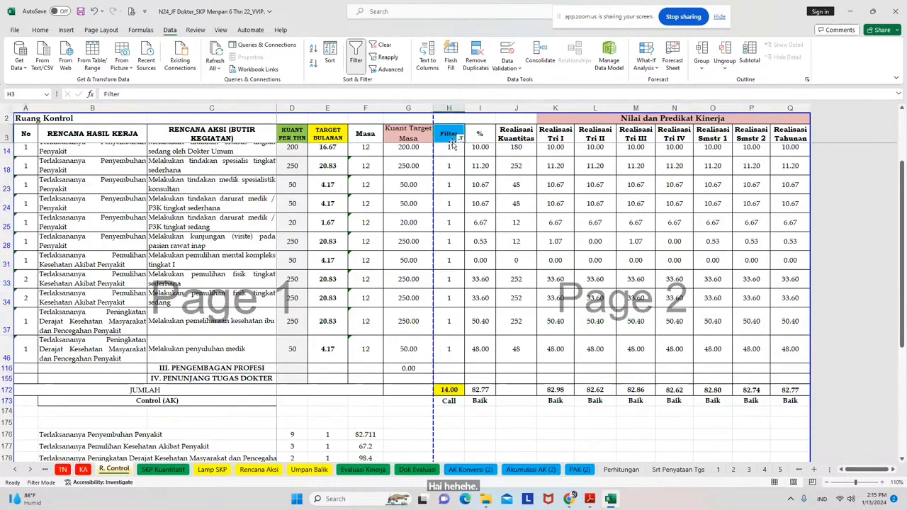
{"action": "scroll", "coordinate": [454, 145], "scroll_direction": "up", "scroll_amount": 3}
{"action": "left_click", "coordinate": [461, 140]}
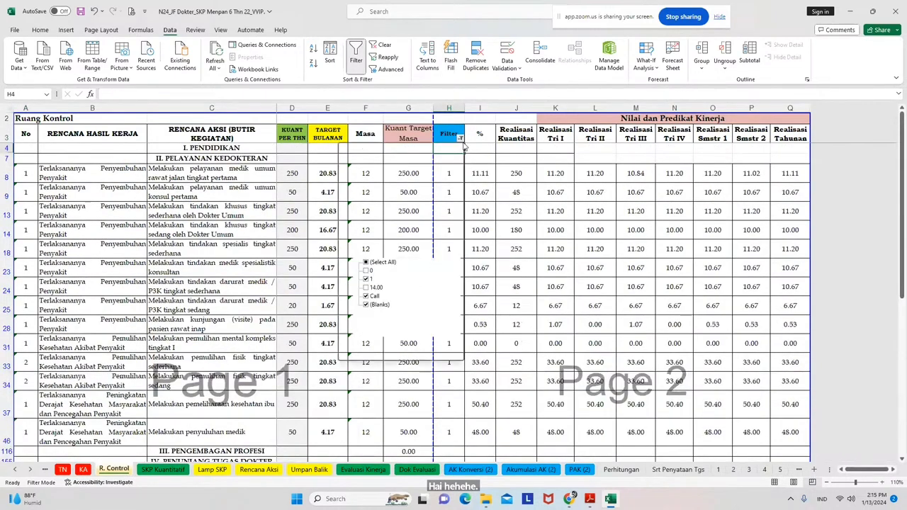
{"action": "left_click", "coordinate": [372, 265]}
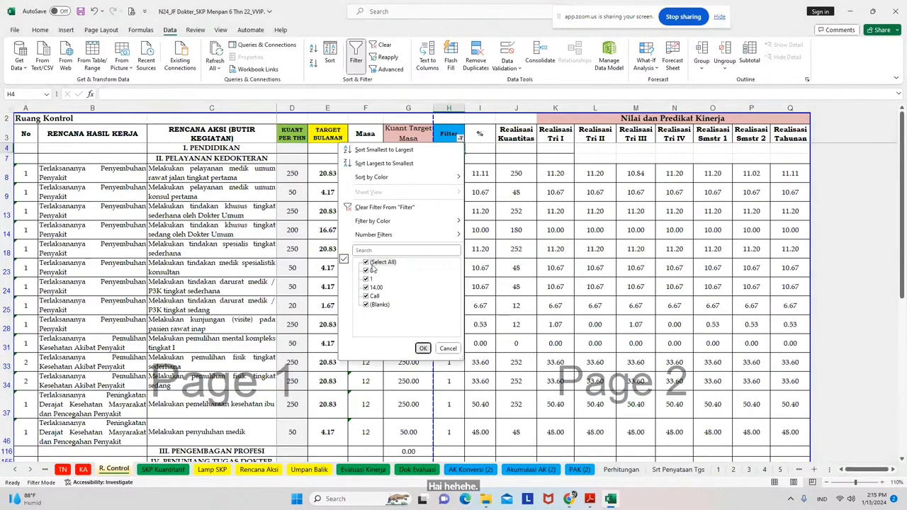
{"action": "key", "text": "Return"}
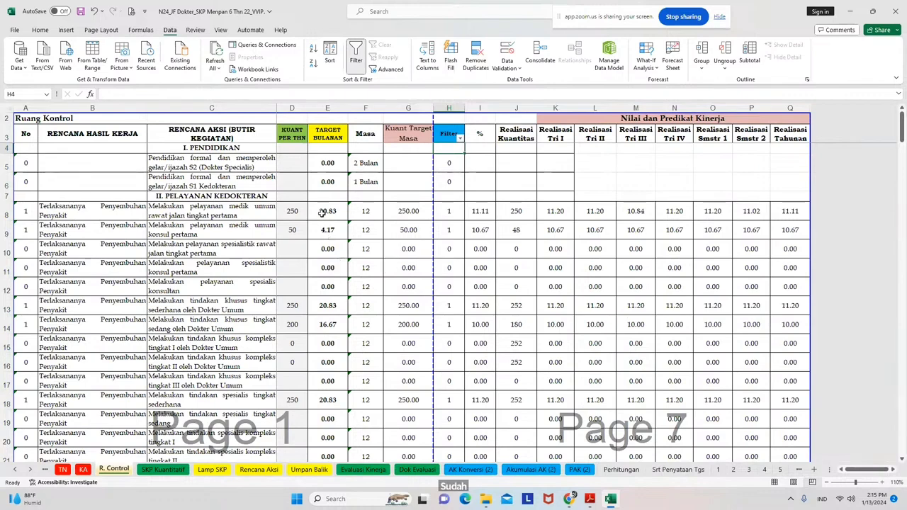
Select rows 5 and 6, the two formal education items under I. Pendidikan, on the R. Control sheet
{"action": "left_click", "coordinate": [437, 187]}
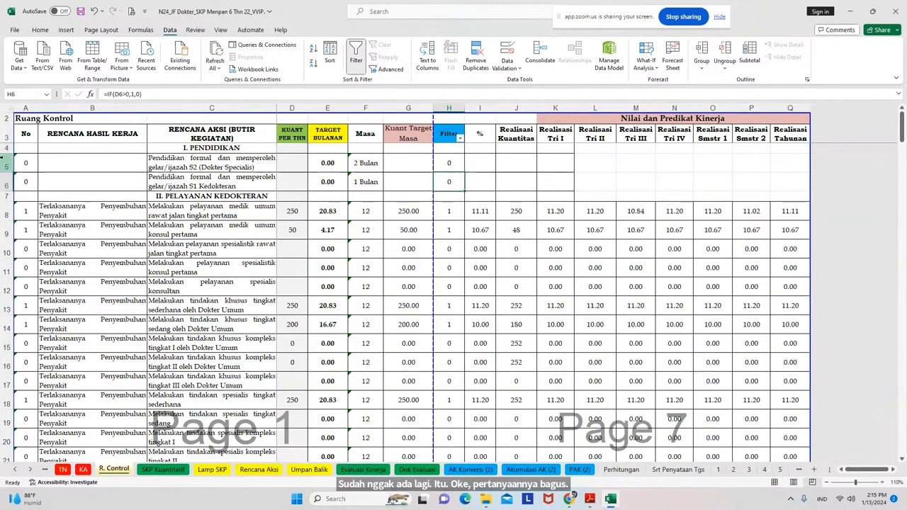
{"action": "left_click_drag", "start_coordinate": [3, 158], "coordinate": [7, 189]}
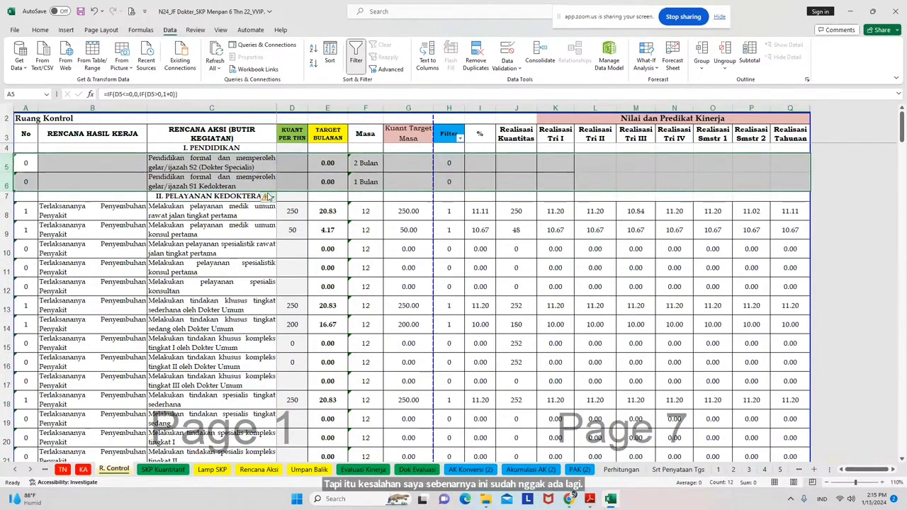